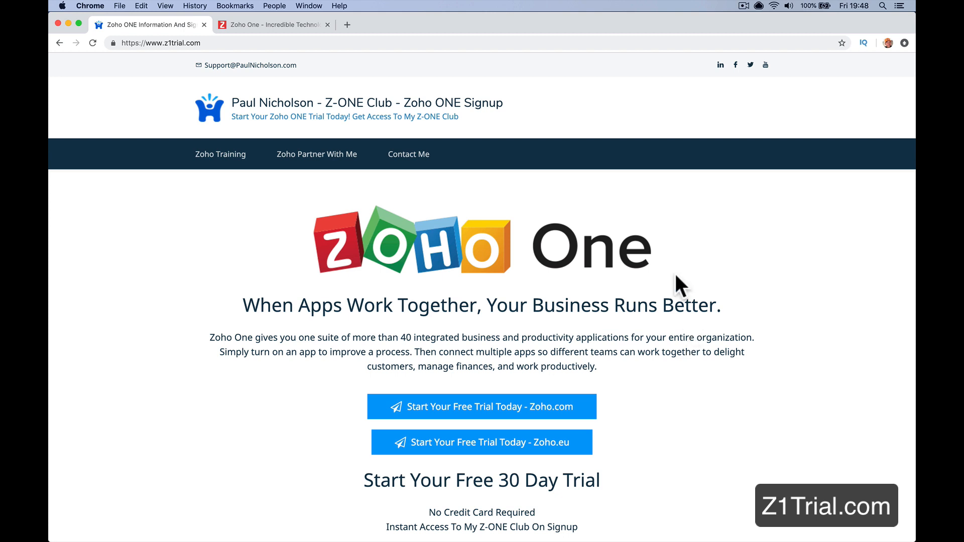
Step: Open the Zoho One pricing page and compare the all-employee price under monthly and yearly billing
left_click(274, 25)
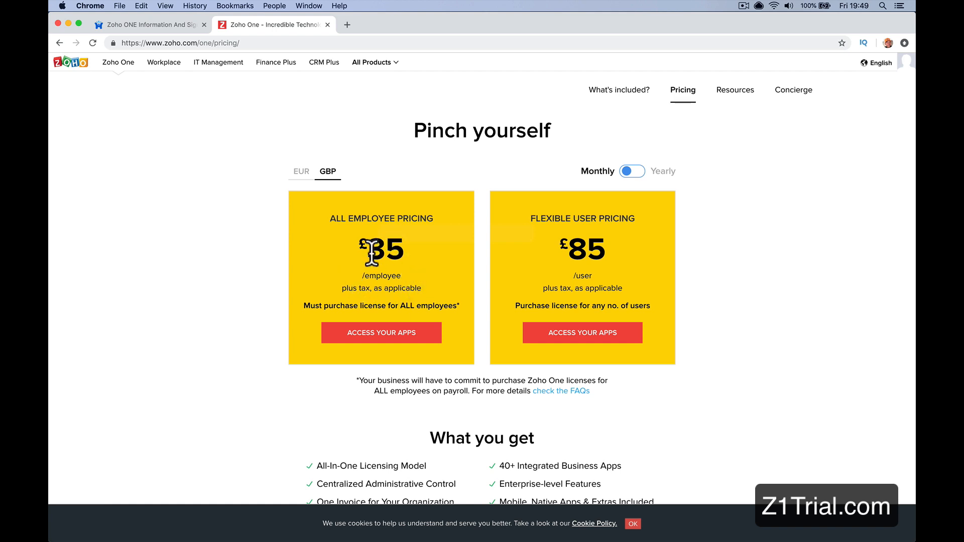
left_click_drag(372, 252, 403, 248)
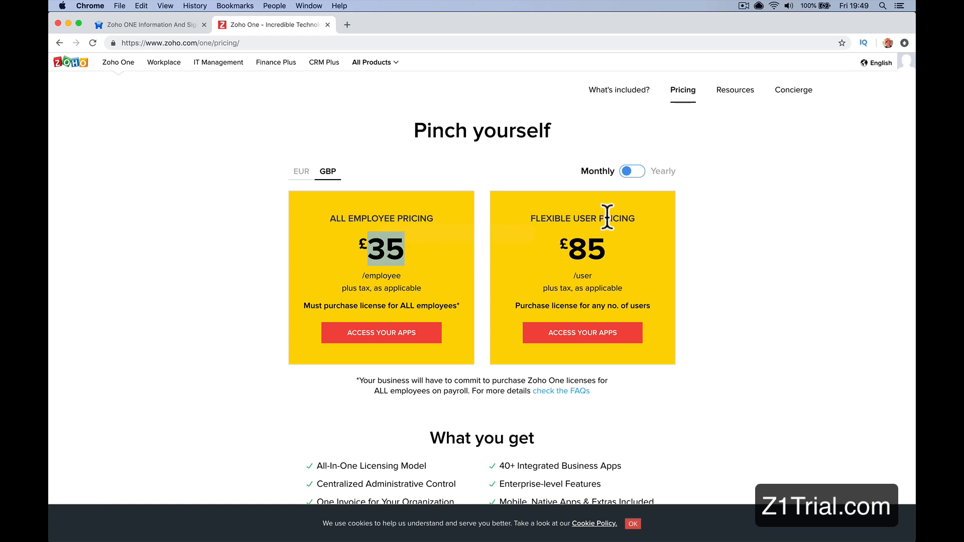
left_click(634, 172)
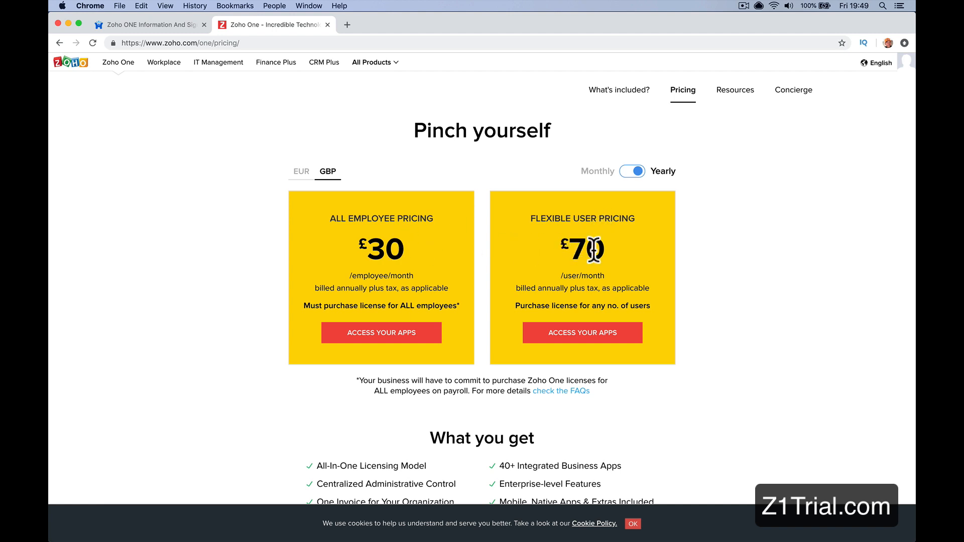
double_click(379, 251)
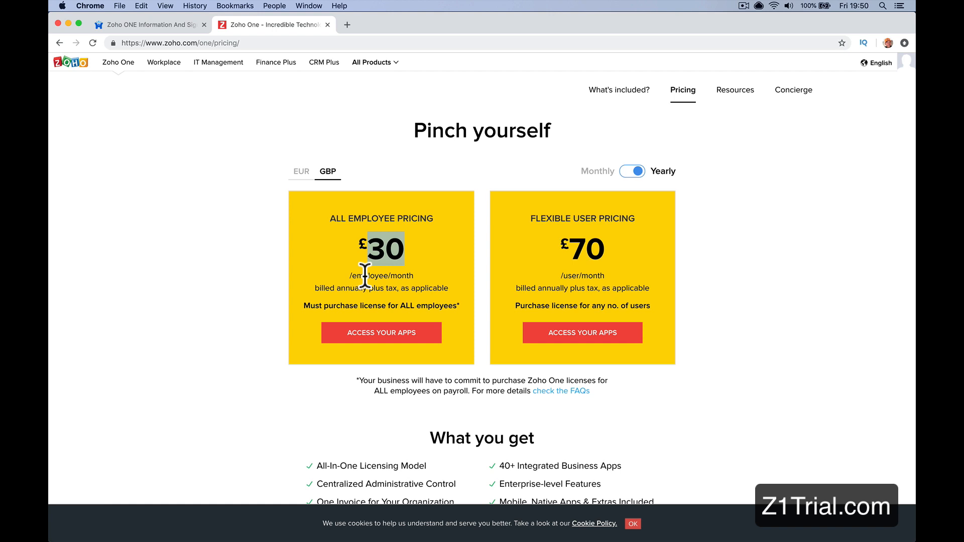
left_click(409, 252)
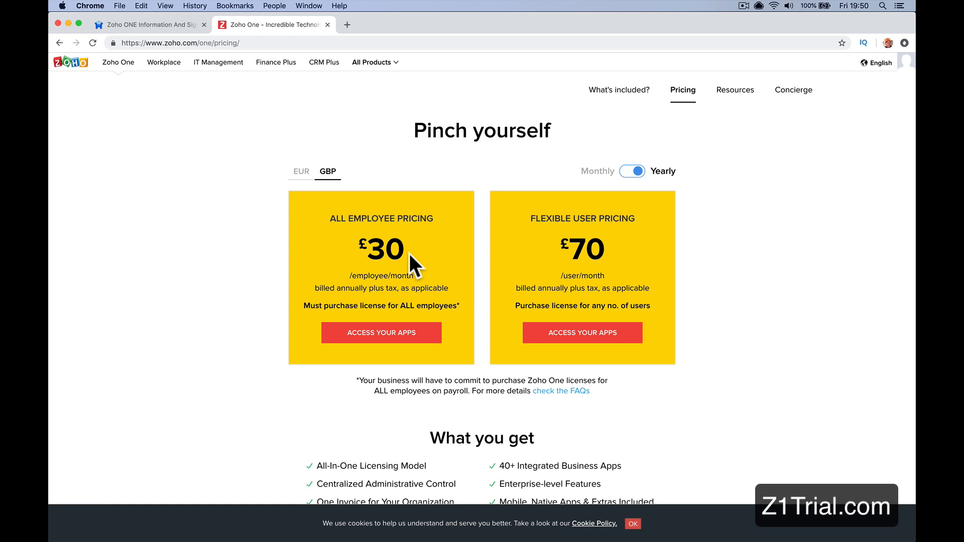
Step: Switch the Zoho One pricing currency to EUR and check the yearly all-employee price
left_click(299, 173)
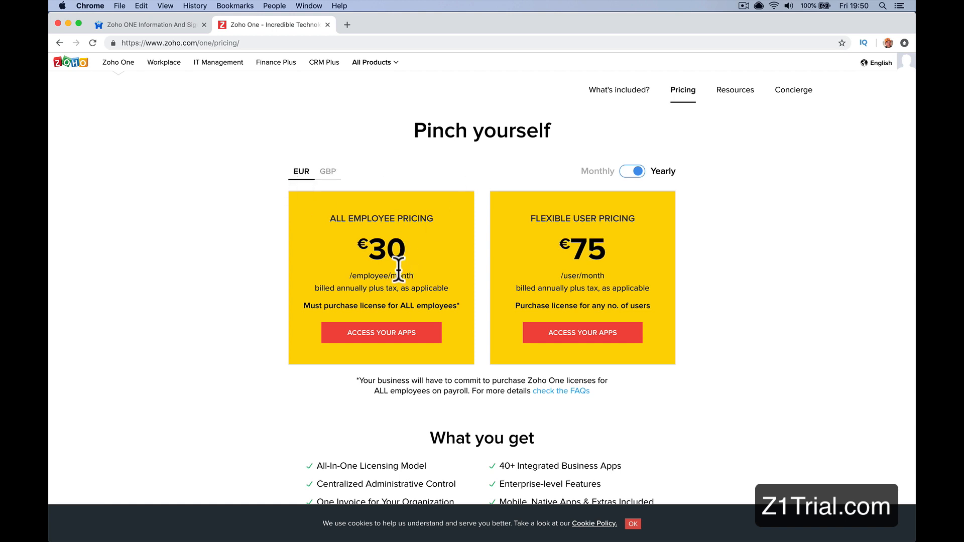
double_click(383, 254)
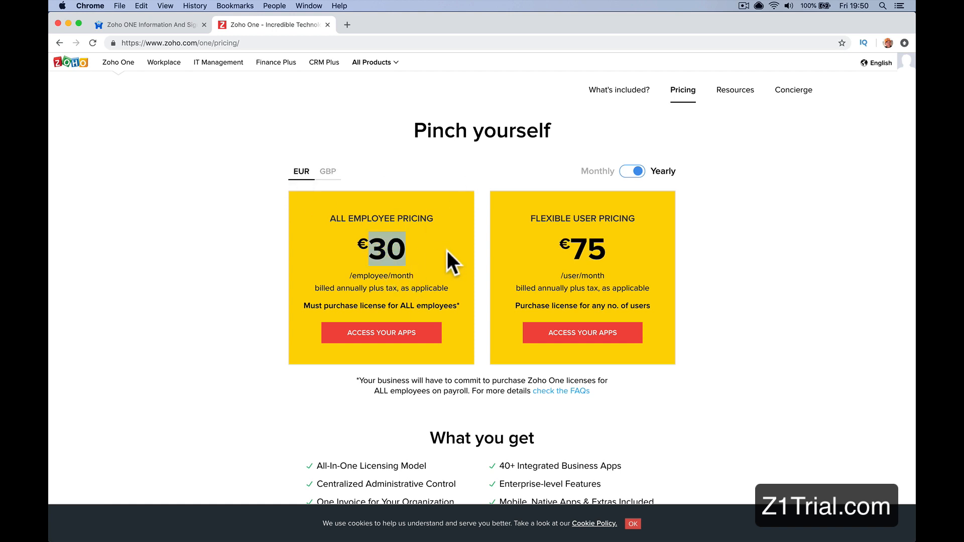
left_click(321, 270)
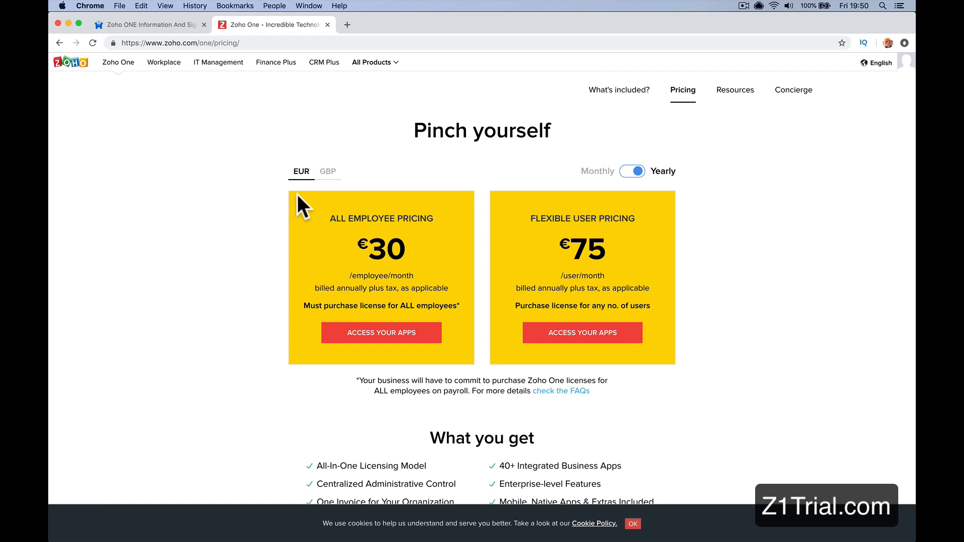
Step: Go to the Zoho One home page at one.zoho.com and look through the available applications
left_click(251, 42)
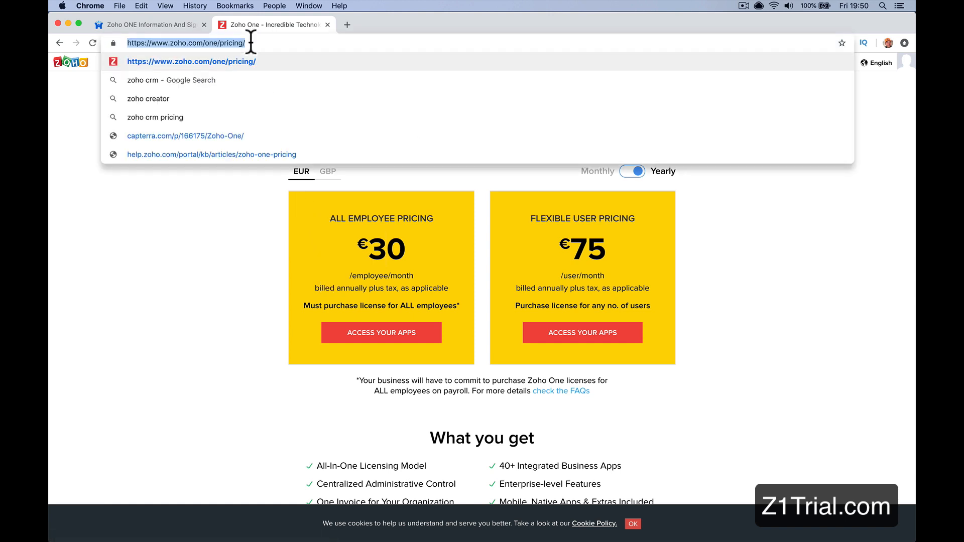
type("on")
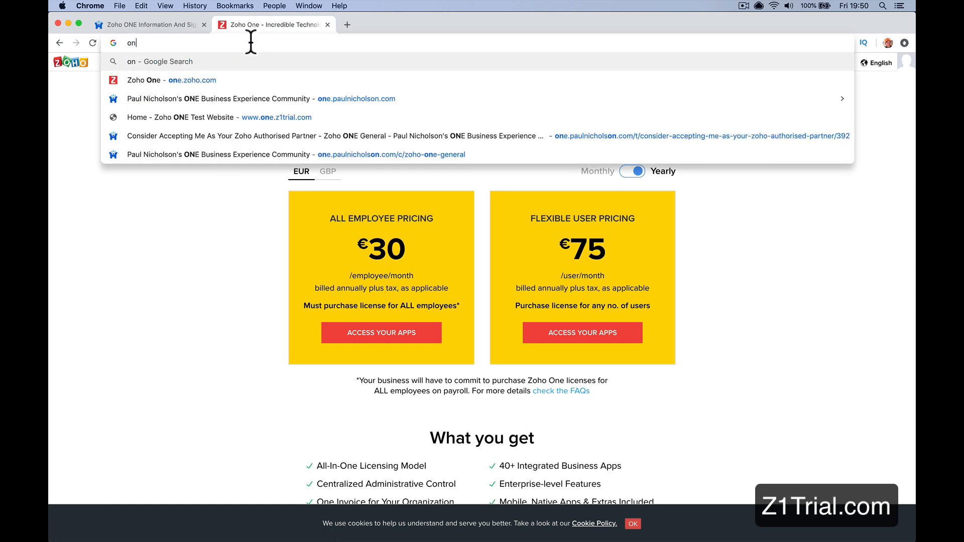
type("e.zoho.com")
key("Return")
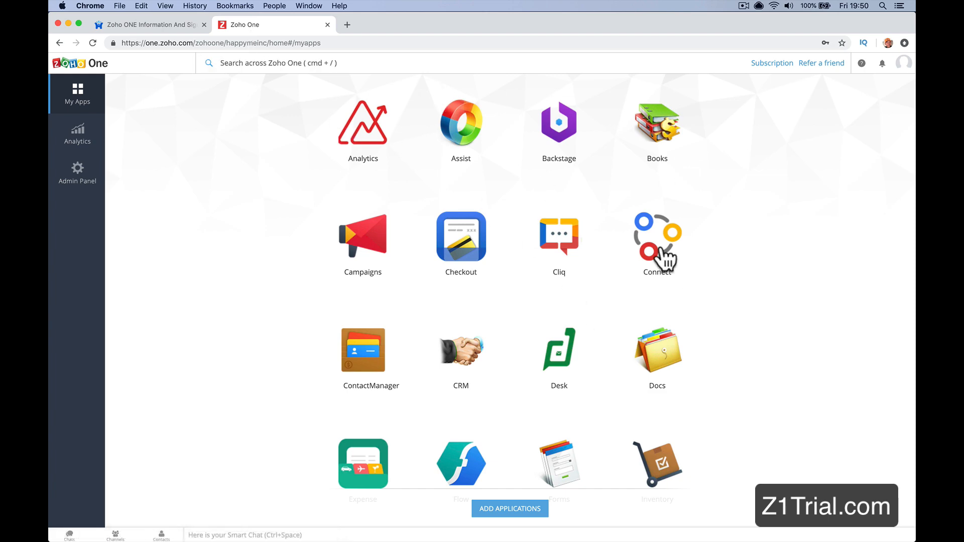
scroll(761, 201, "down", 12)
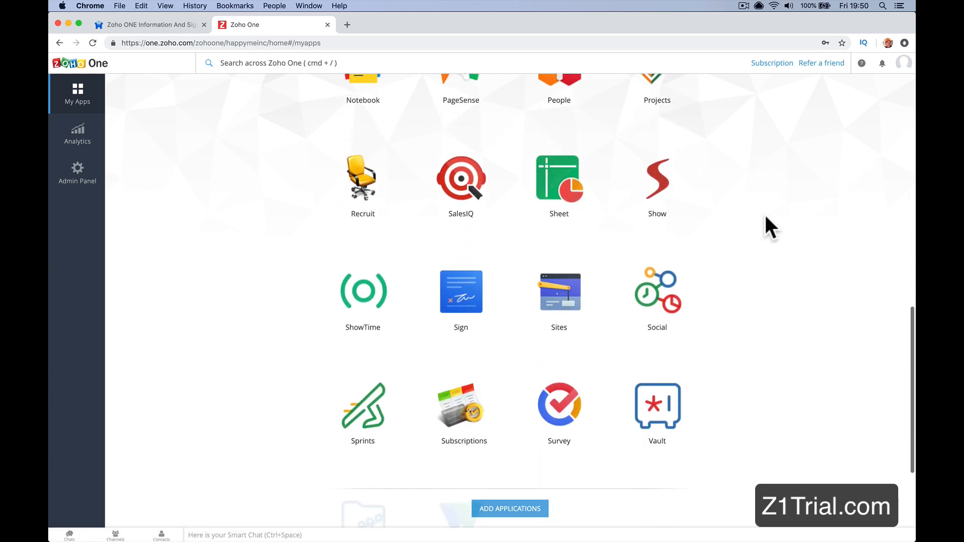
scroll(766, 218, "down", 2)
scroll(766, 218, "up", 15)
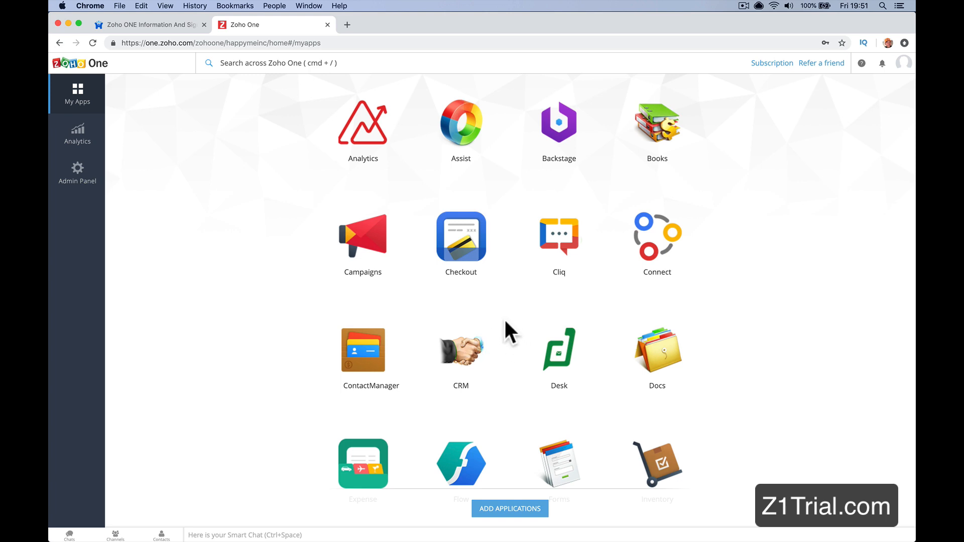
Step: Launch the CRM application and show the profile details with its subscription type
left_click(467, 355)
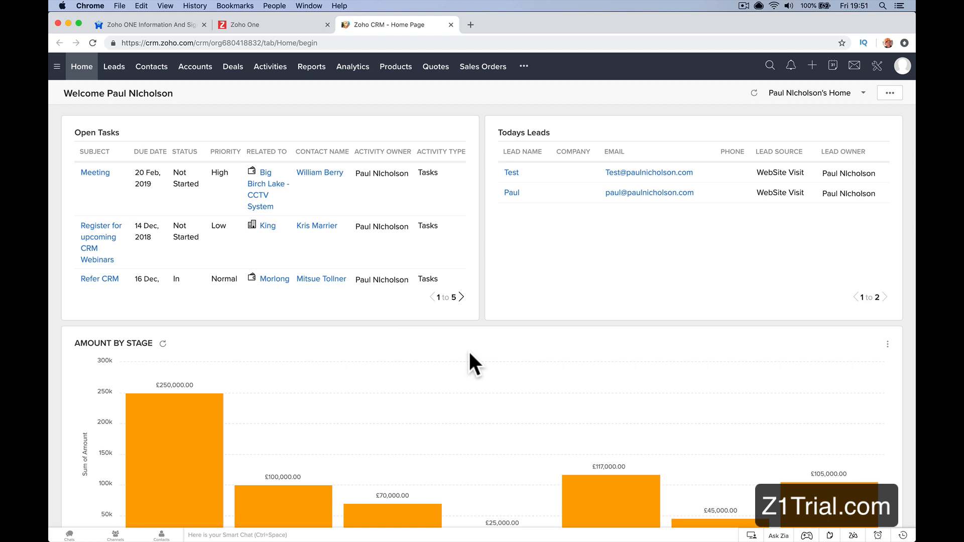
left_click(902, 67)
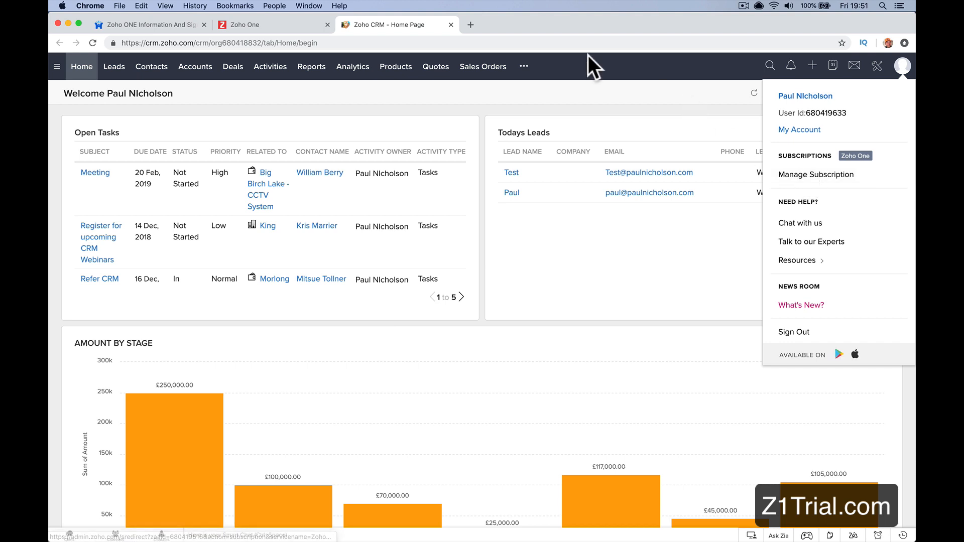
Step: Search the web for "zoho crm pricing" in a new tab and open Zoho's CRM pricing and editions page
left_click(475, 22)
type("zo")
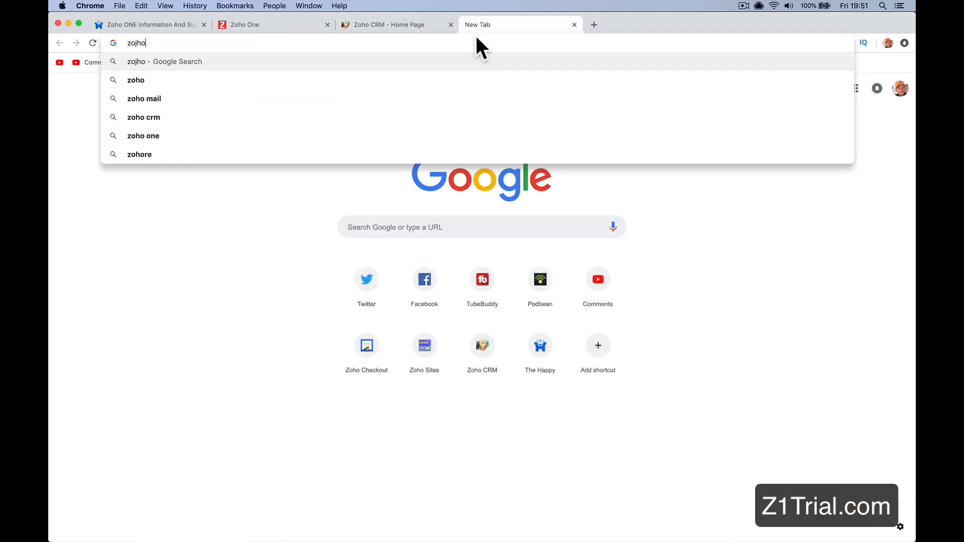
type("ho crm")
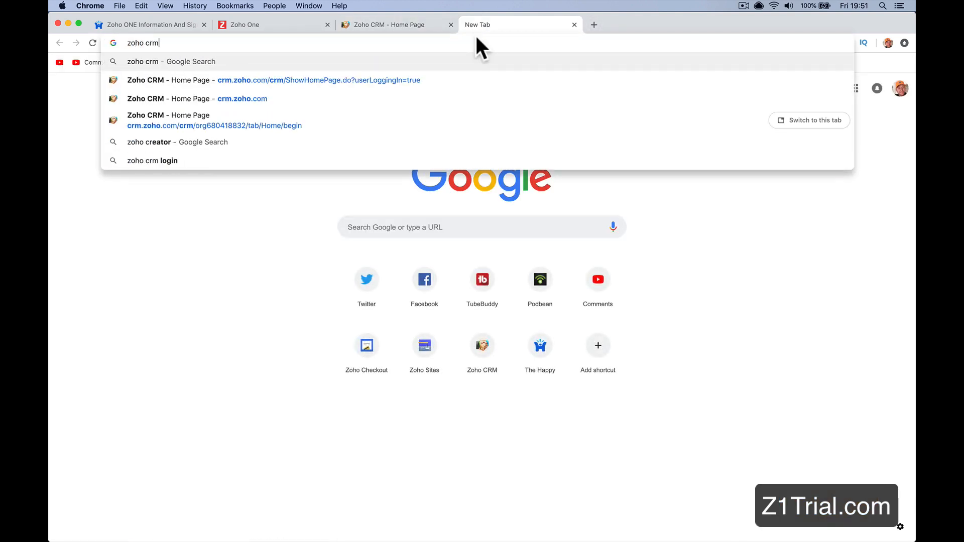
type(" pricing")
key("Return")
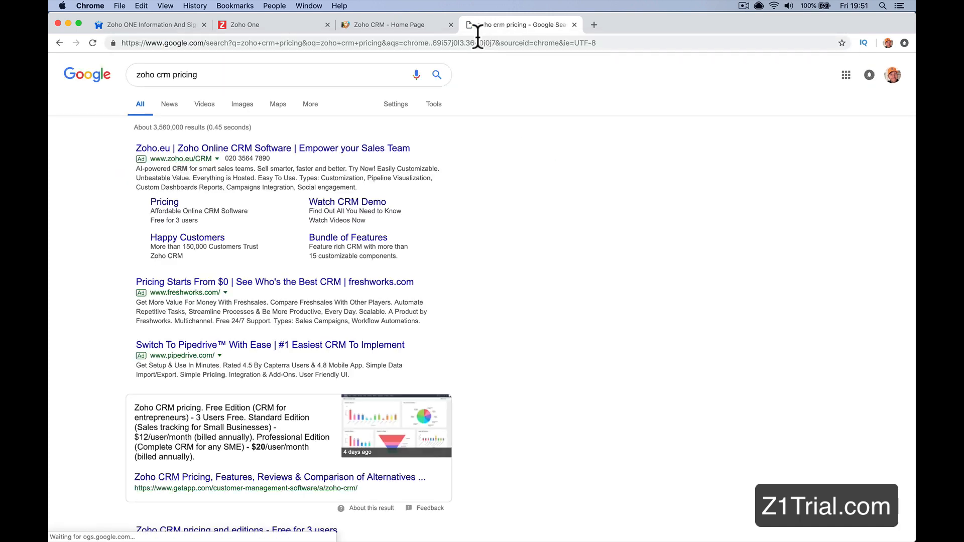
scroll(372, 304, "down", 5)
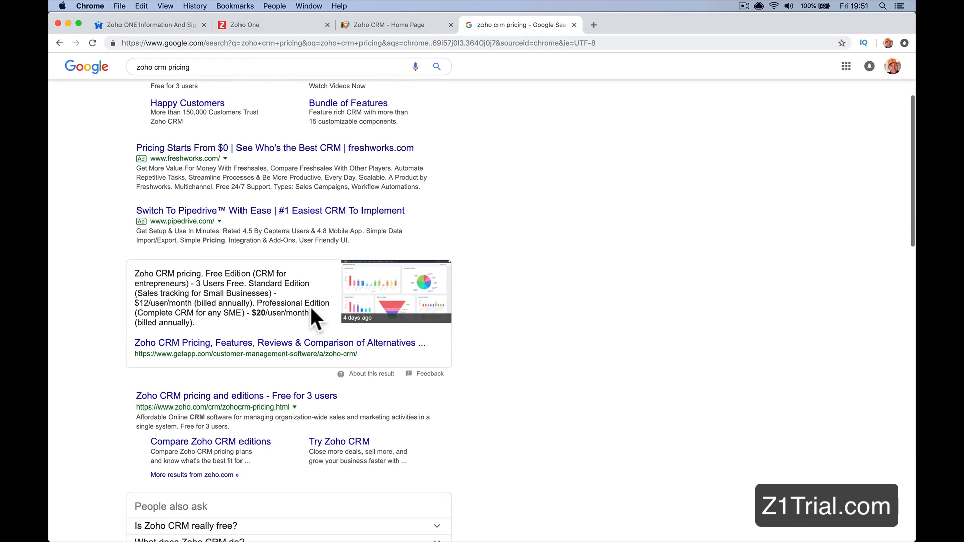
left_click(295, 395)
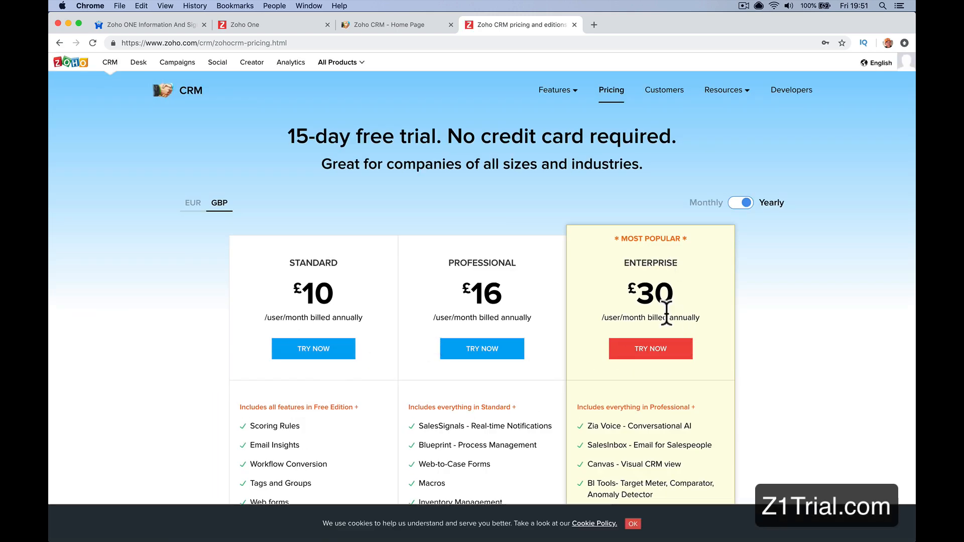
Step: Review the features of the CRM editions, accepting the cookie notice, and close the pricing page
scroll(652, 311, "down", 5)
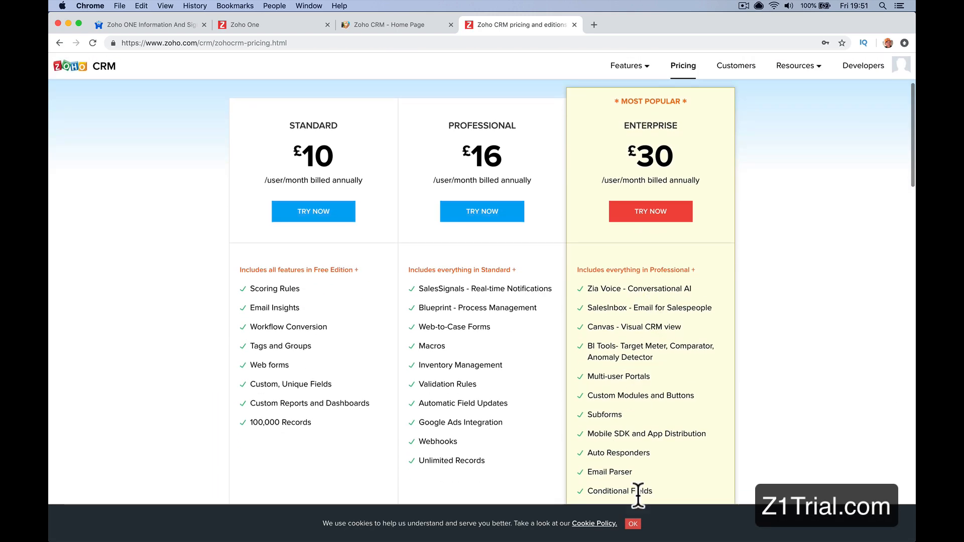
left_click(633, 524)
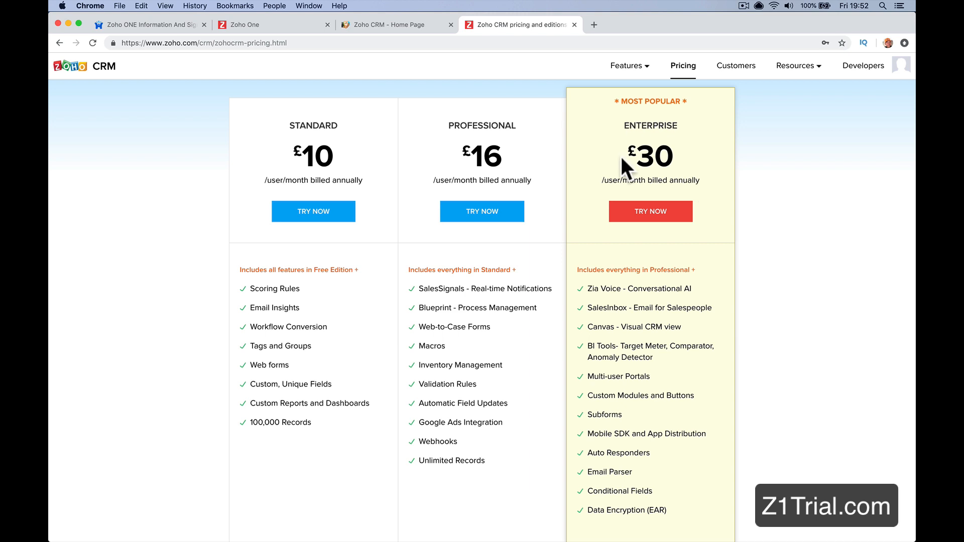
key("super+w")
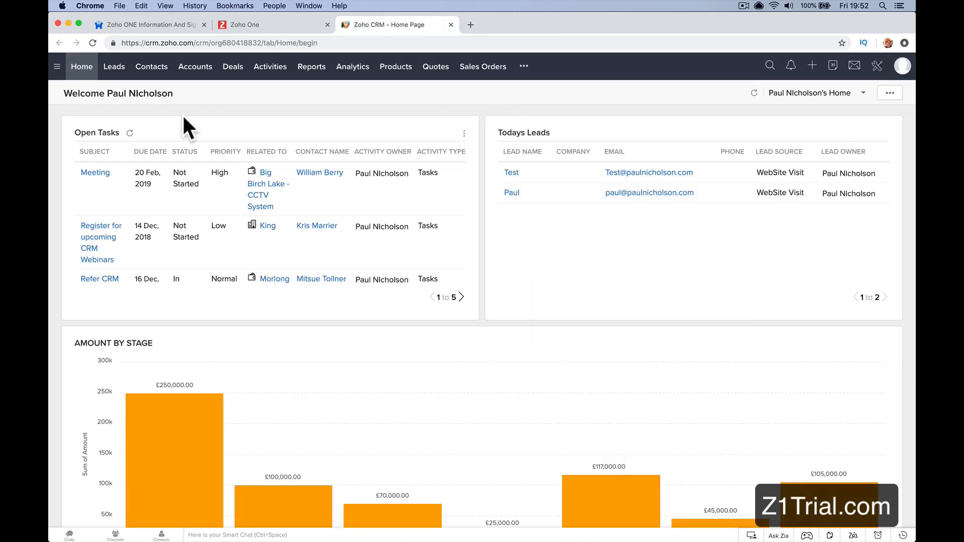
Step: View the CRM's list of all contacts and its list of all accounts
left_click(156, 75)
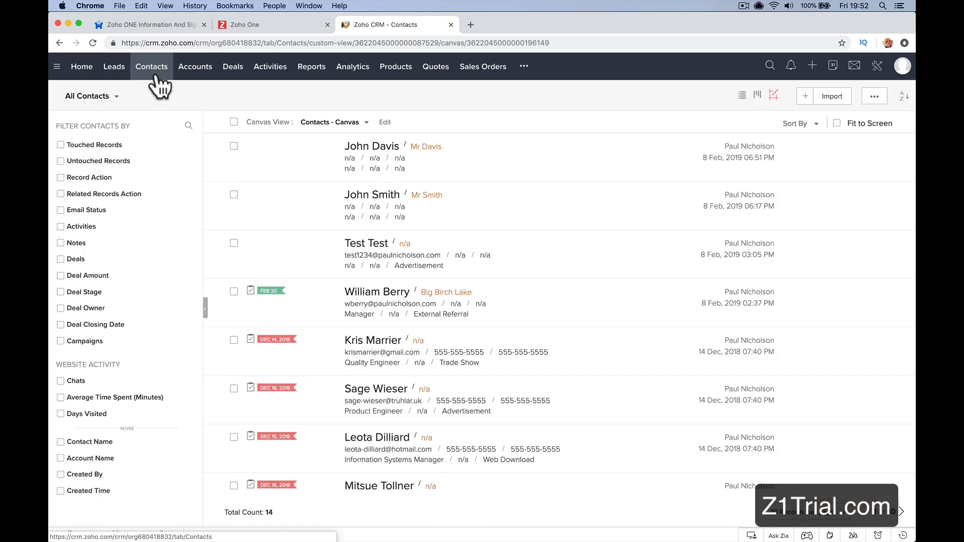
left_click(199, 74)
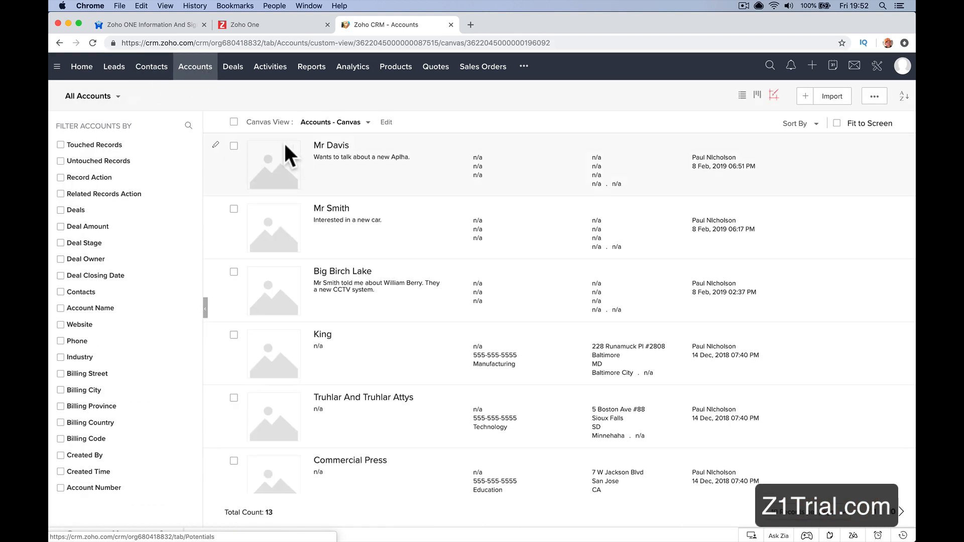
Step: Open the contact belonging to Big Birch Lake and examine its Invoices, Deals, Zoho SalesIQ visits and Attachments sections
left_click(153, 74)
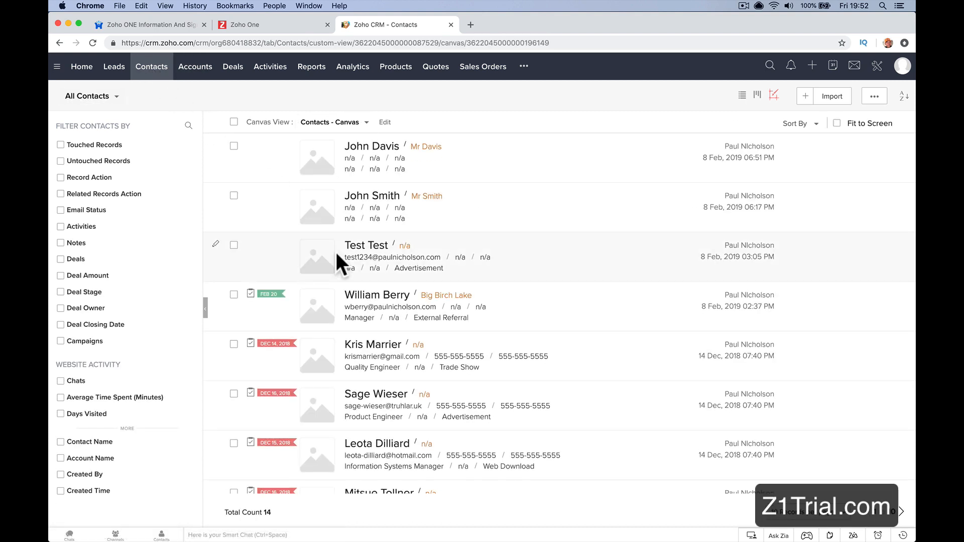
left_click(359, 296)
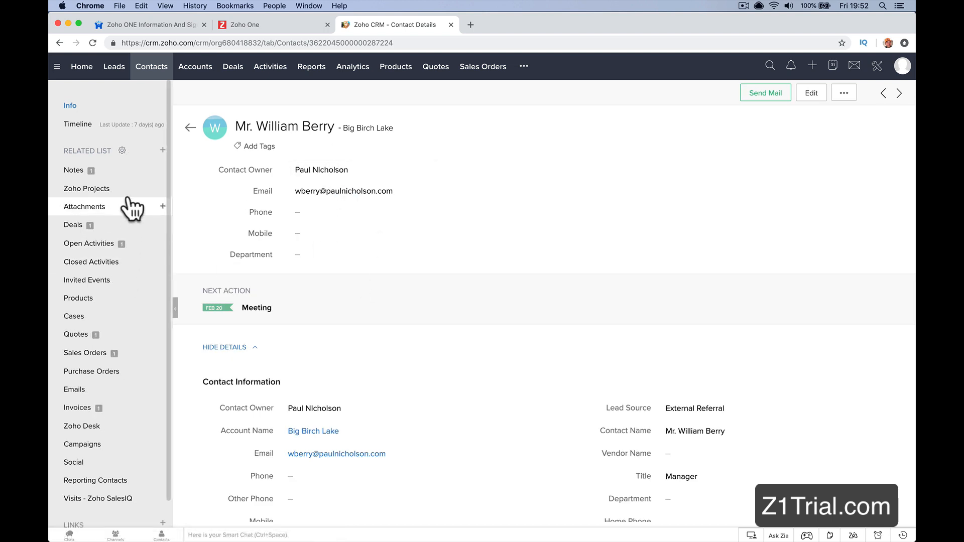
left_click(118, 408)
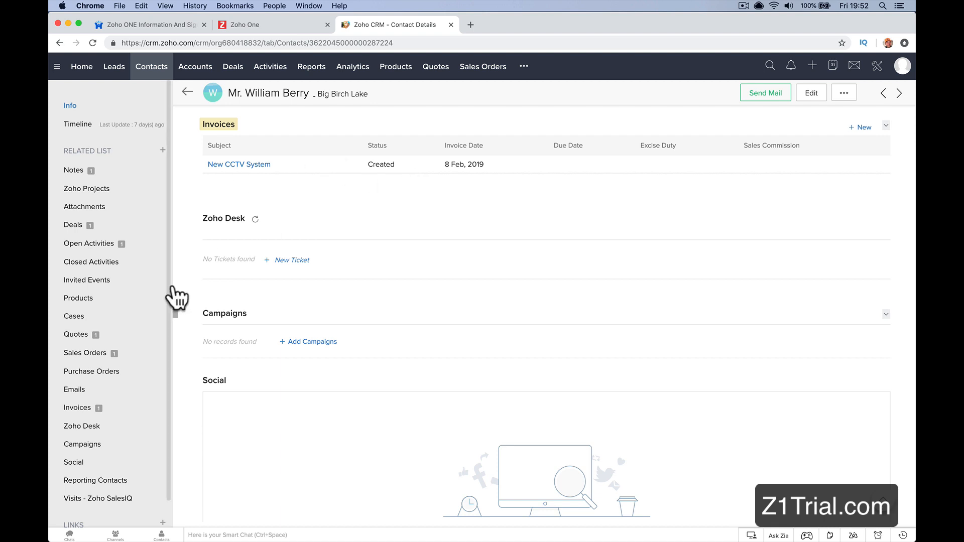
left_click(133, 231)
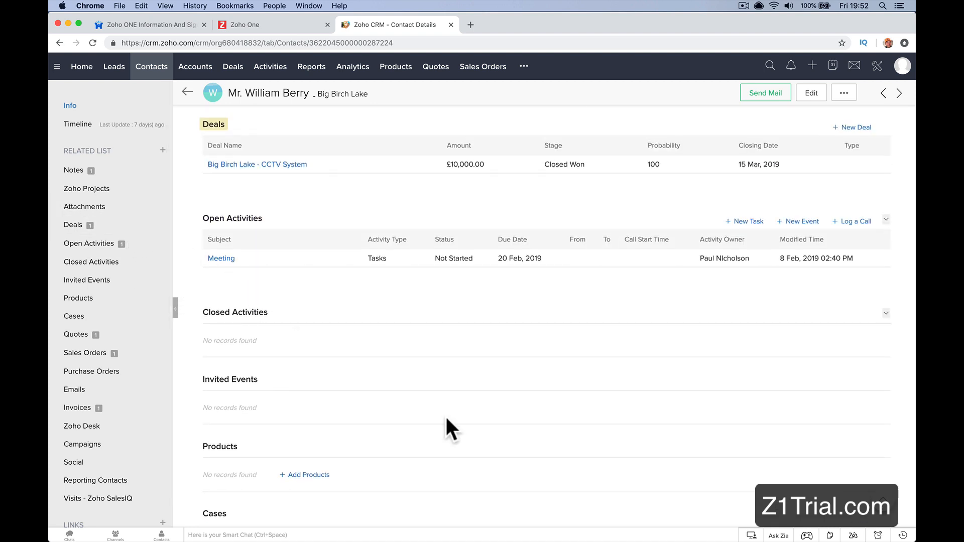
left_click(118, 499)
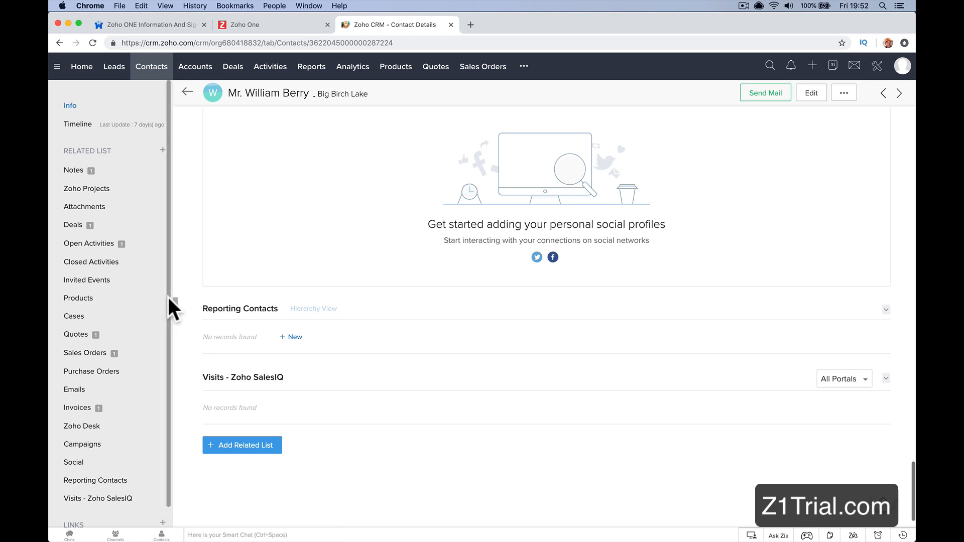
left_click(92, 207)
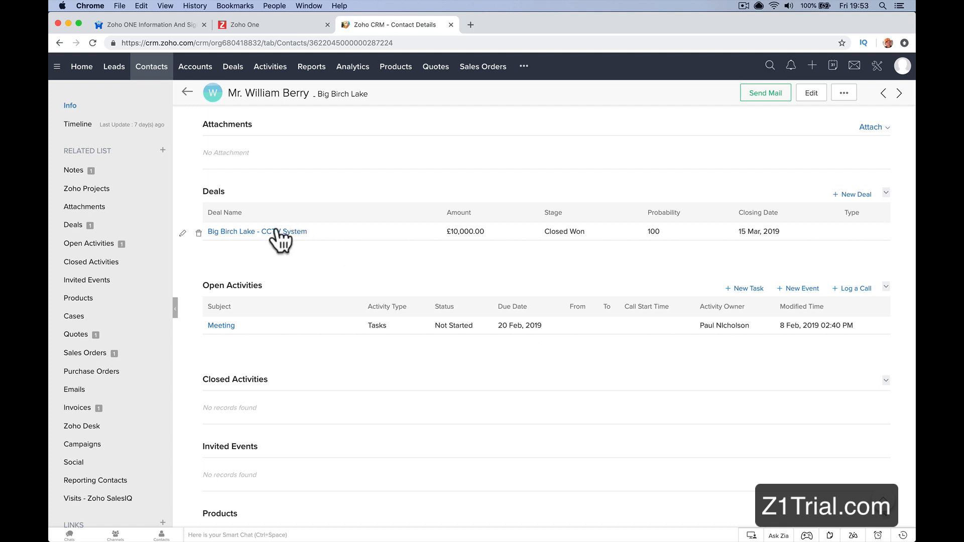
Step: Open the Alpha Romeo deal from the list of all deals and look through its stage and deal information
left_click(227, 67)
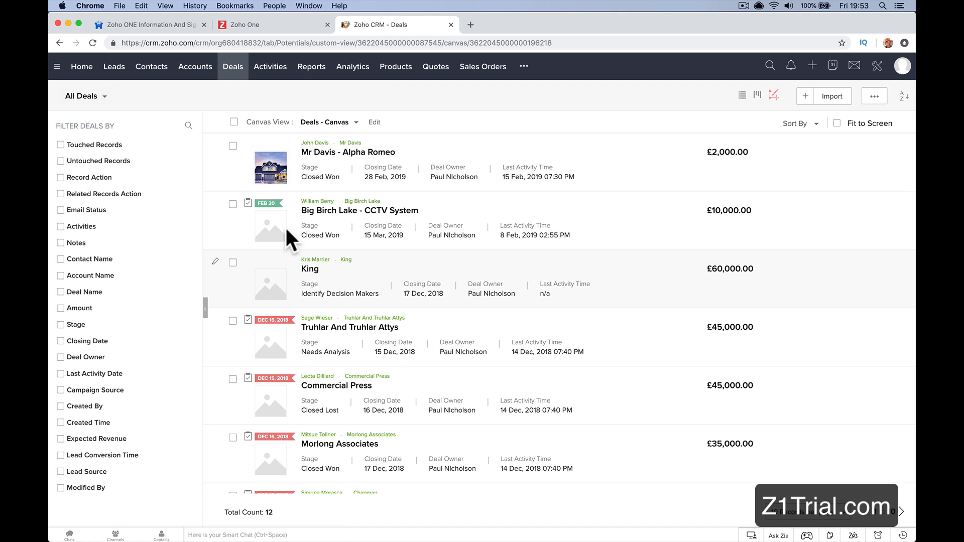
left_click(335, 153)
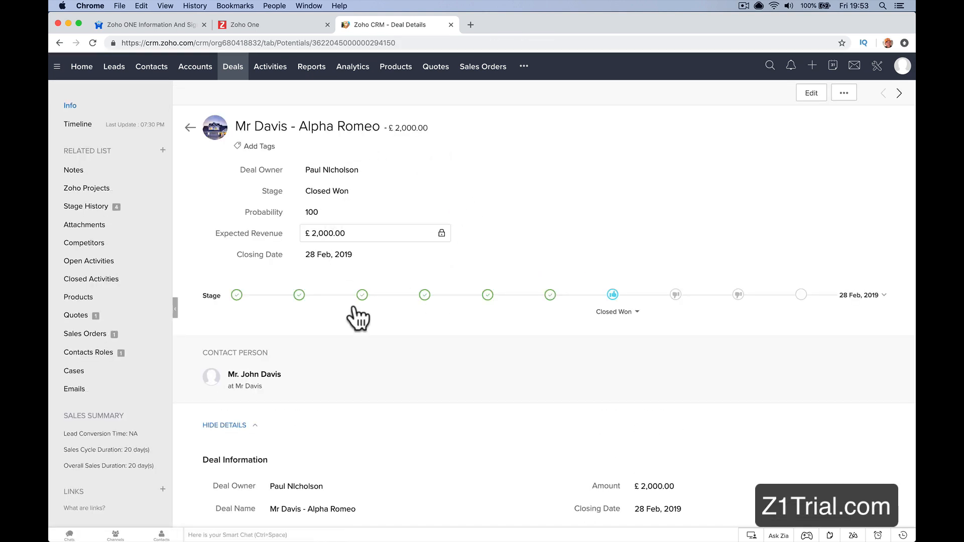
scroll(509, 352, "down", 10)
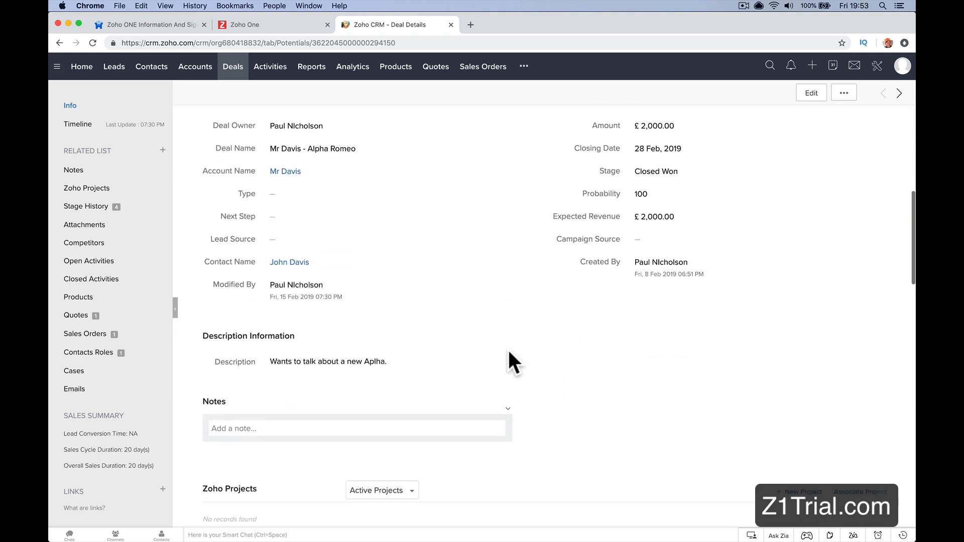
scroll(509, 352, "up", 10)
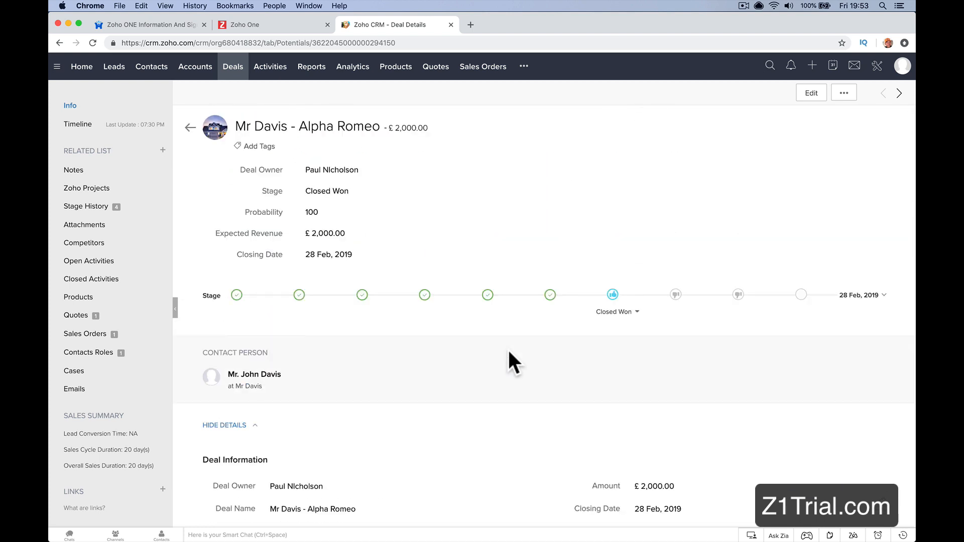
Step: Review the Alpha Romeo deal's stage progress, contact person, deal information, description and notes
scroll(509, 352, "down", 2)
scroll(509, 351, "up", 2)
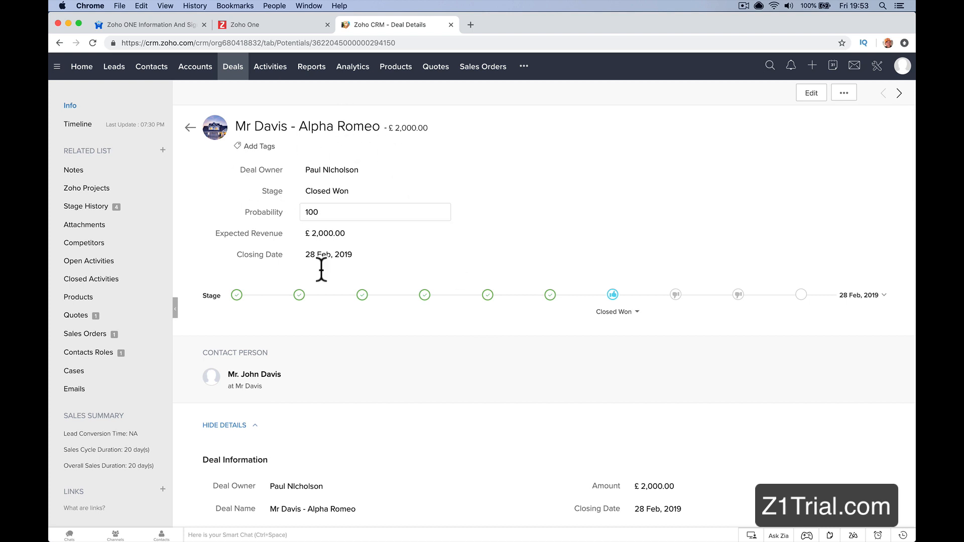
scroll(446, 354, "down", 4)
scroll(446, 354, "down", 2)
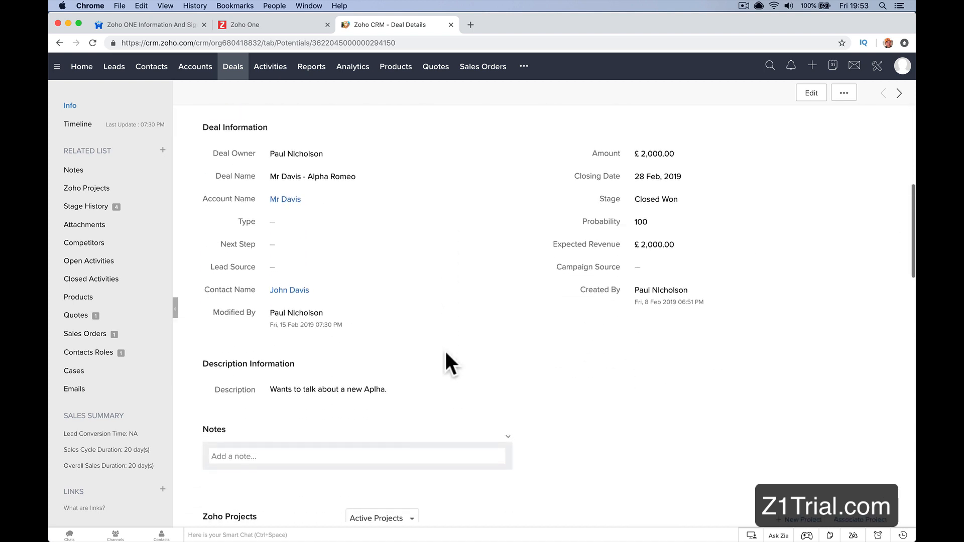
scroll(456, 301, "up", 6)
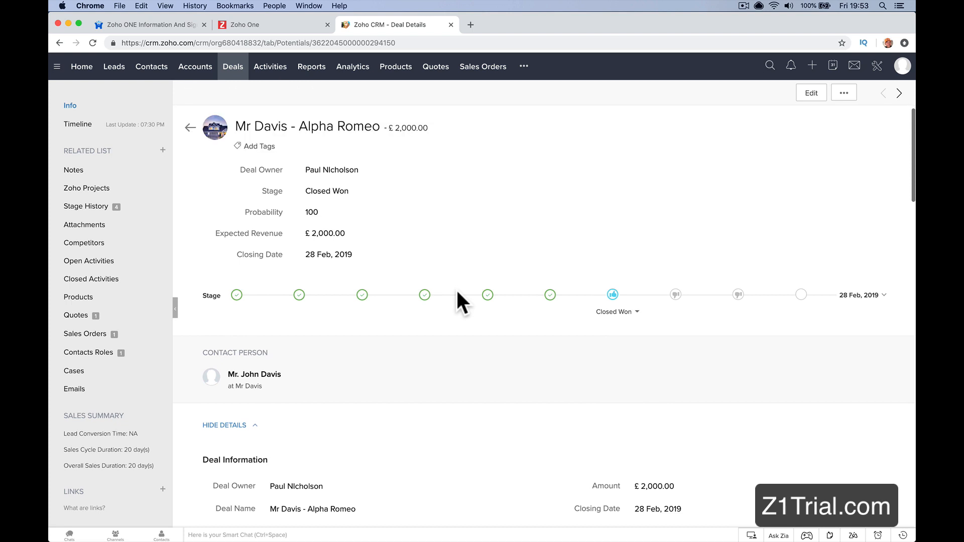
scroll(458, 294, "down", 6)
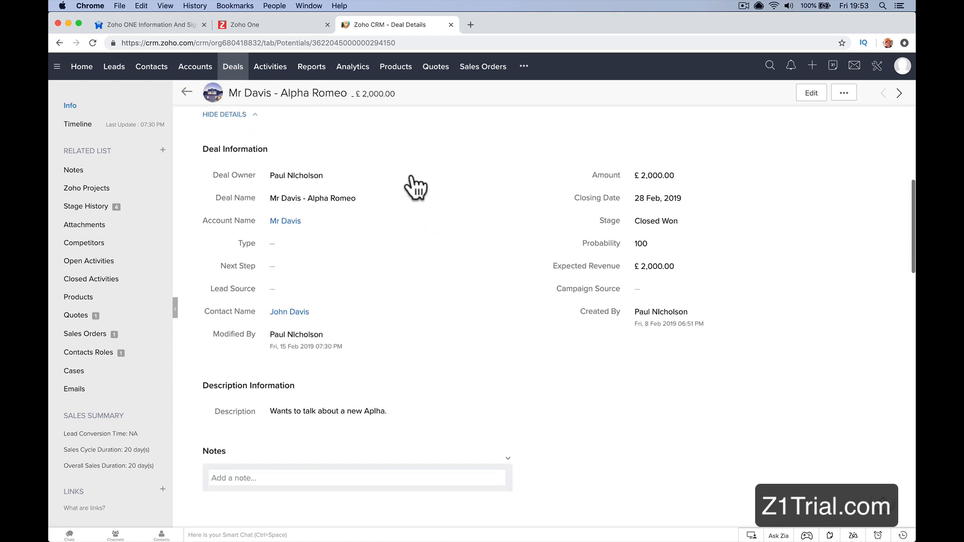
scroll(488, 241, "up", 6)
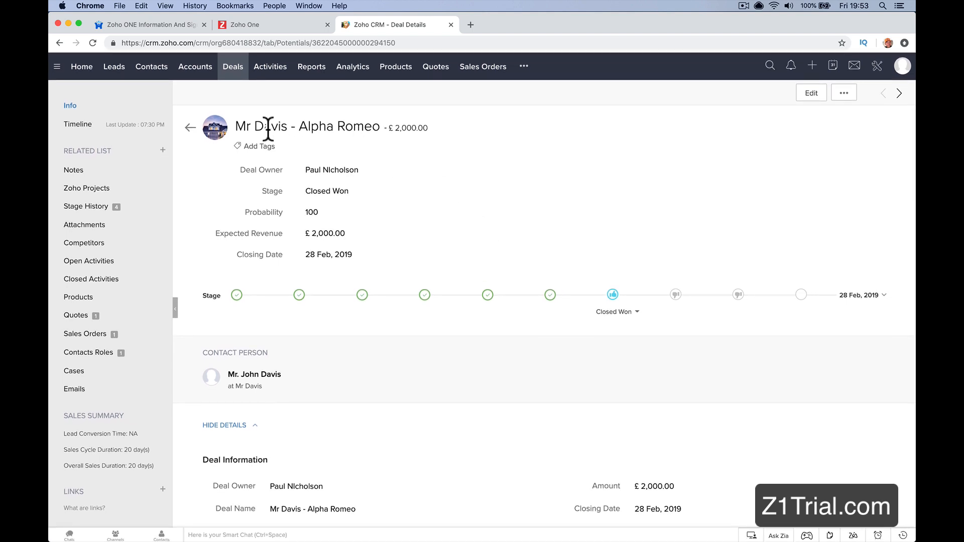
Step: Show all deals in the Kanban stage view and examine the stages from Qualification through Closed Won and Closed Lost
left_click(234, 69)
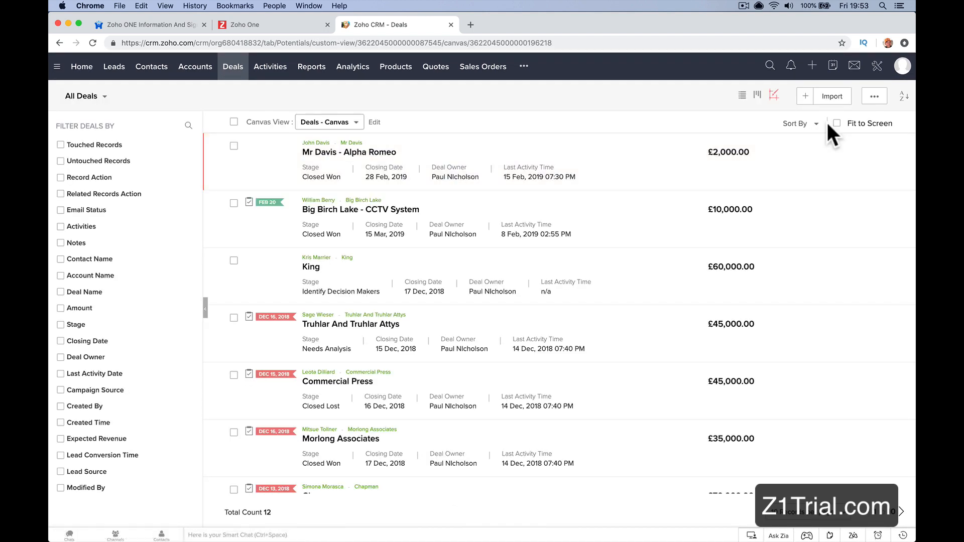
left_click(757, 95)
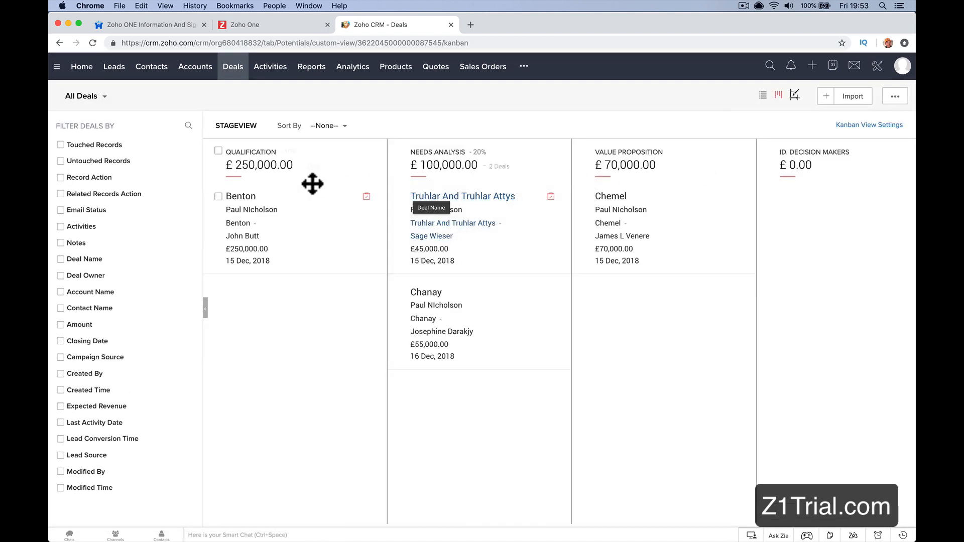
scroll(293, 239, "right", 6)
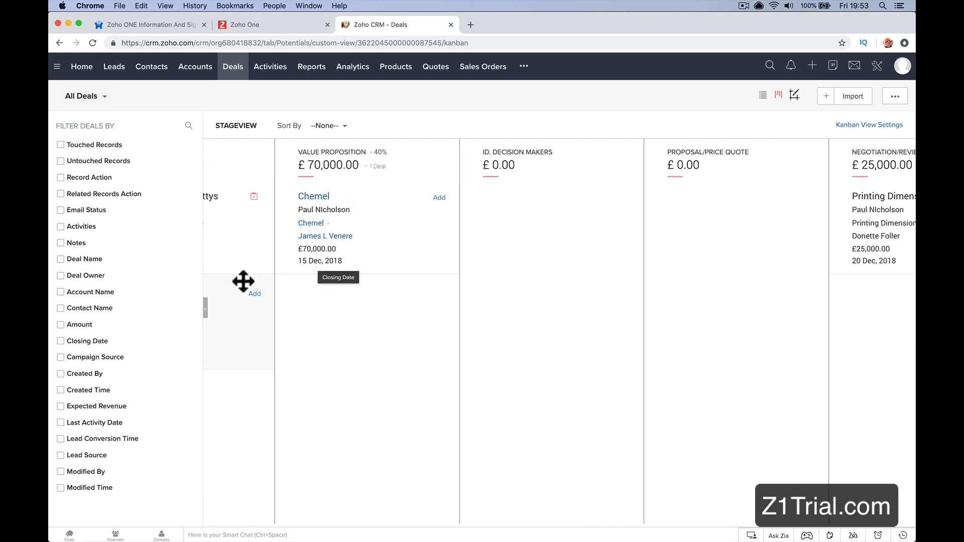
scroll(244, 279, "right", 3)
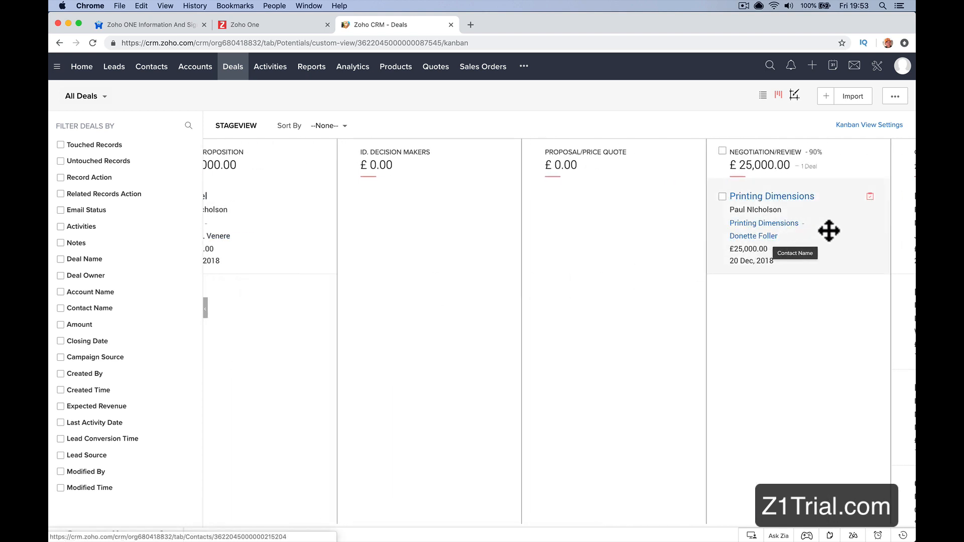
scroll(809, 333, "right", 7)
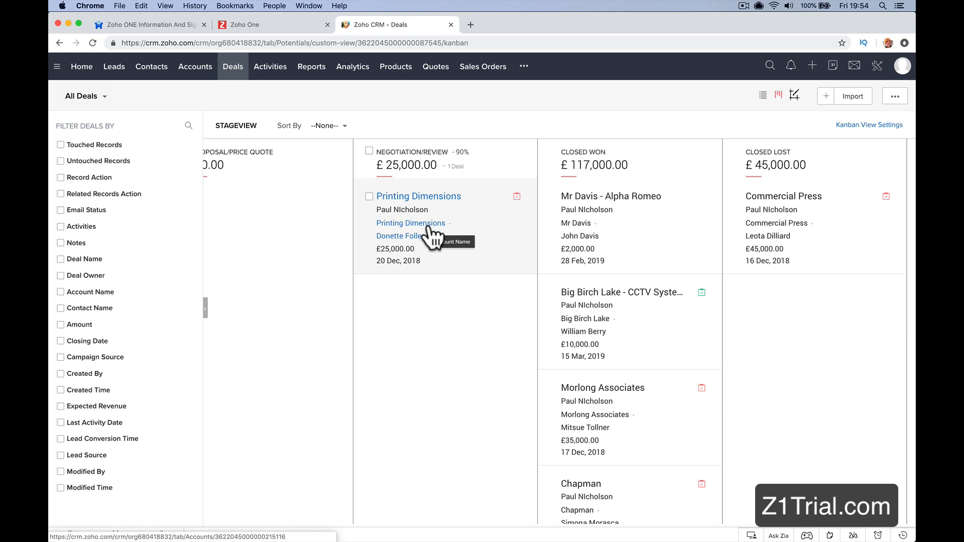
scroll(428, 228, "right", 1)
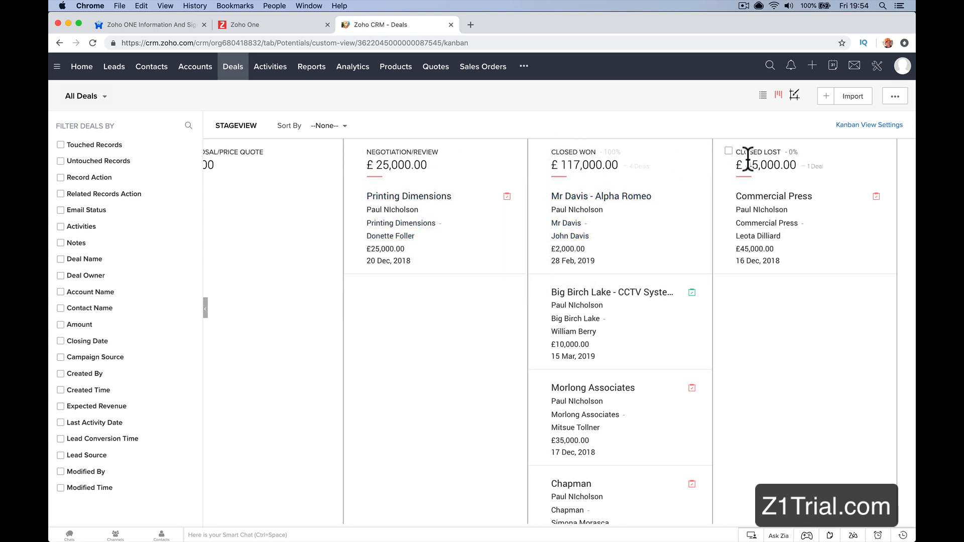
left_click_drag(734, 149, 779, 148)
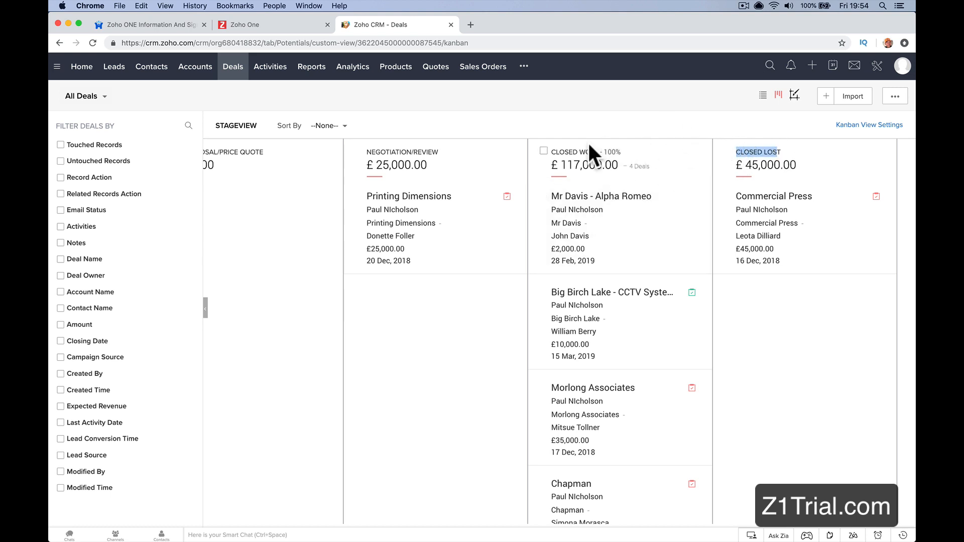
scroll(289, 179, "left", 3)
scroll(289, 179, "left", 10)
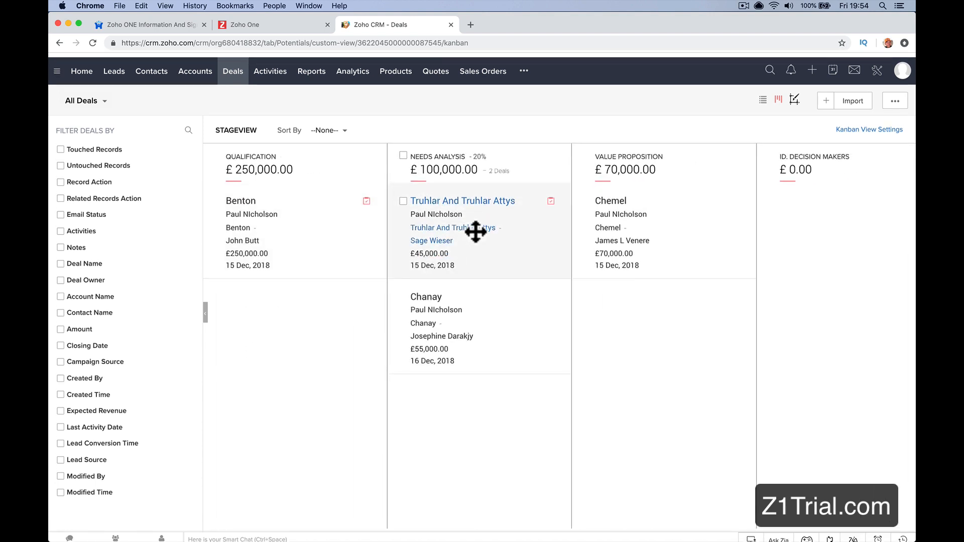
Step: Open the Standard layout of the Deals module for editing from the CRM's Modules and Fields setup
left_click(870, 70)
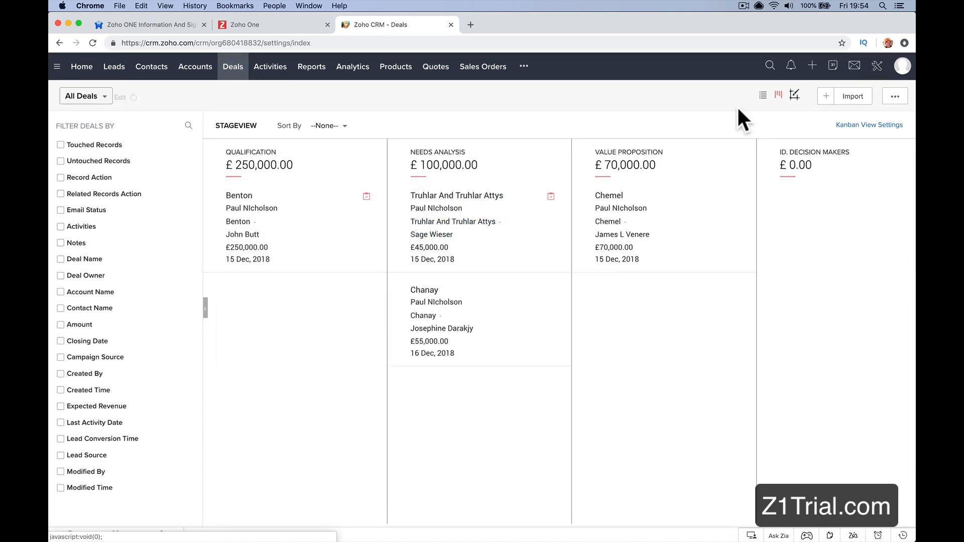
left_click(878, 69)
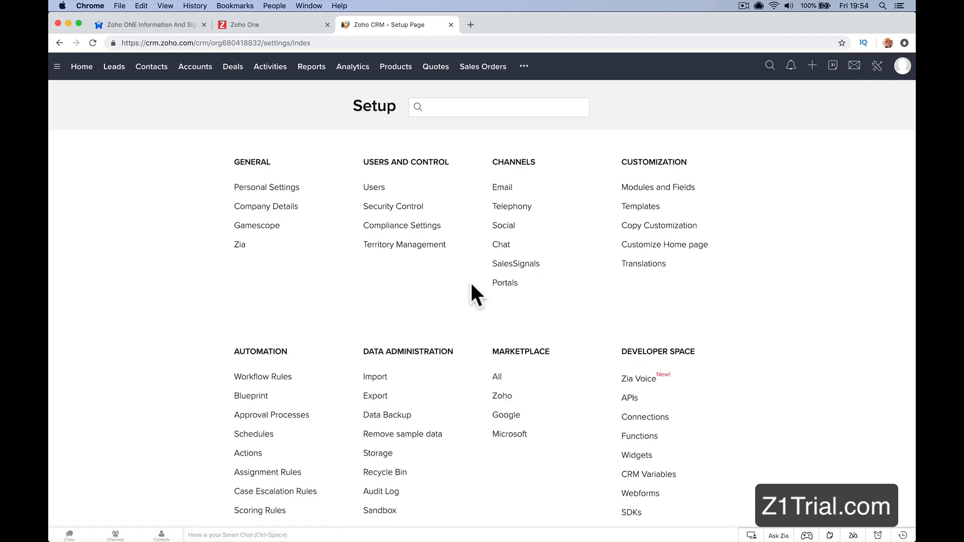
left_click(663, 191)
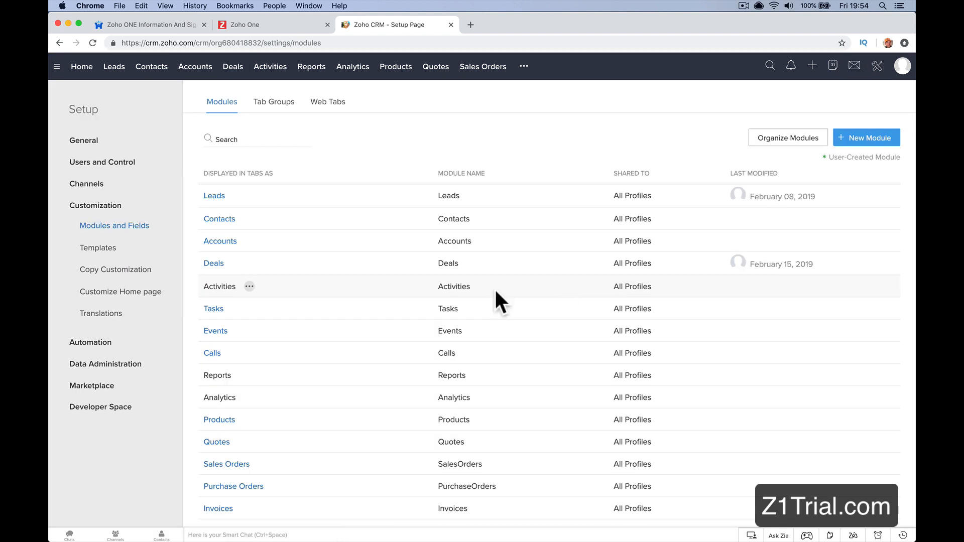
left_click(212, 264)
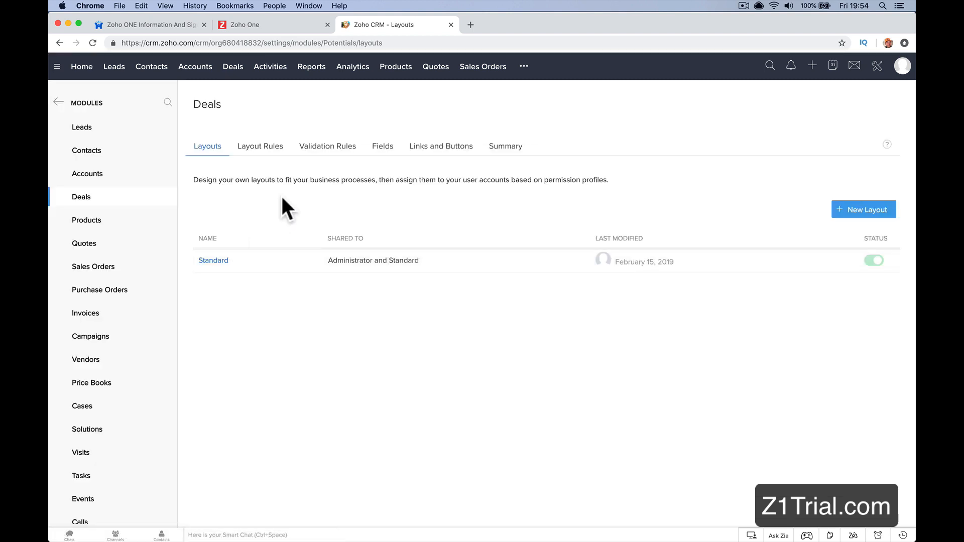
left_click(206, 261)
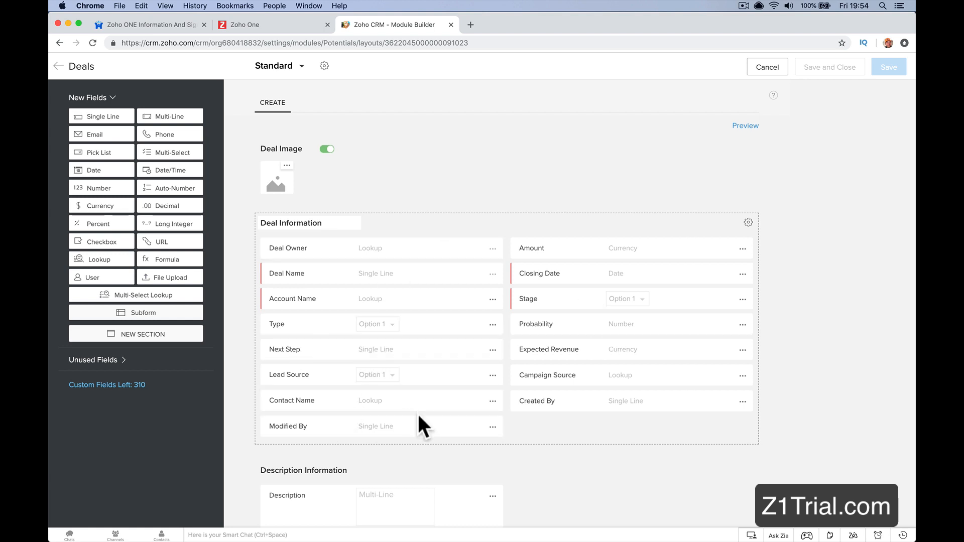
Step: Add a new section named House Information below Description Information in the Deals layout
scroll(422, 424, "down", 2)
scroll(474, 139, "up", 2)
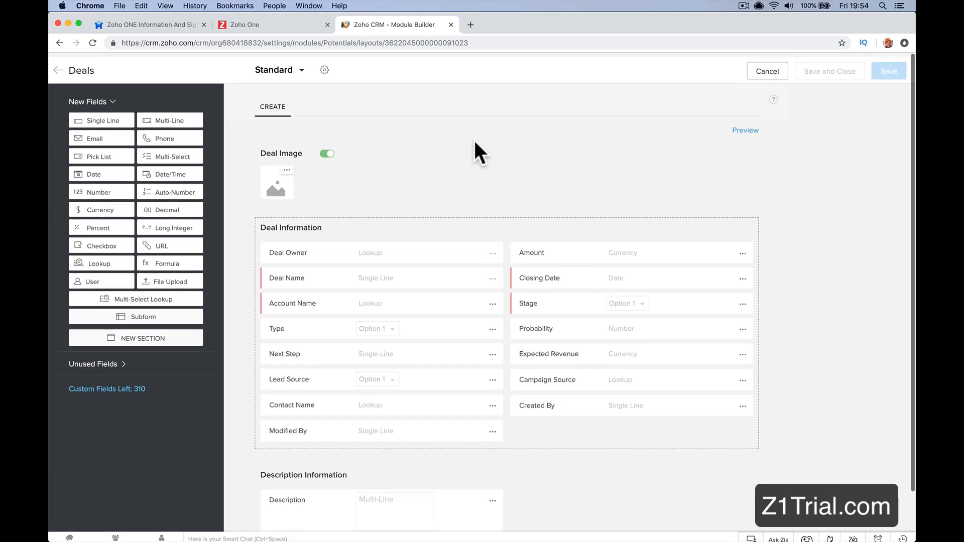
scroll(475, 139, "down", 2)
scroll(209, 298, "up", 1)
left_click_drag(170, 346, 369, 420)
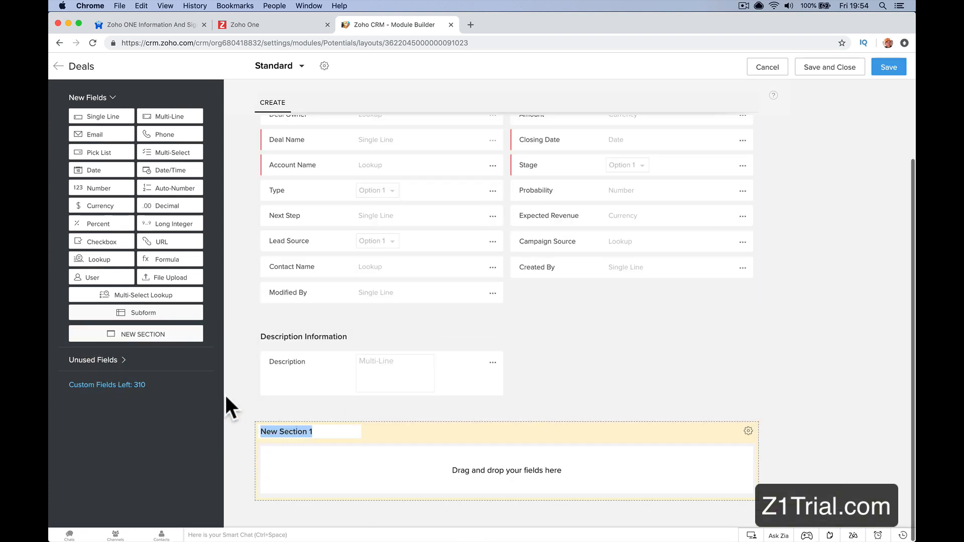
type("House Information")
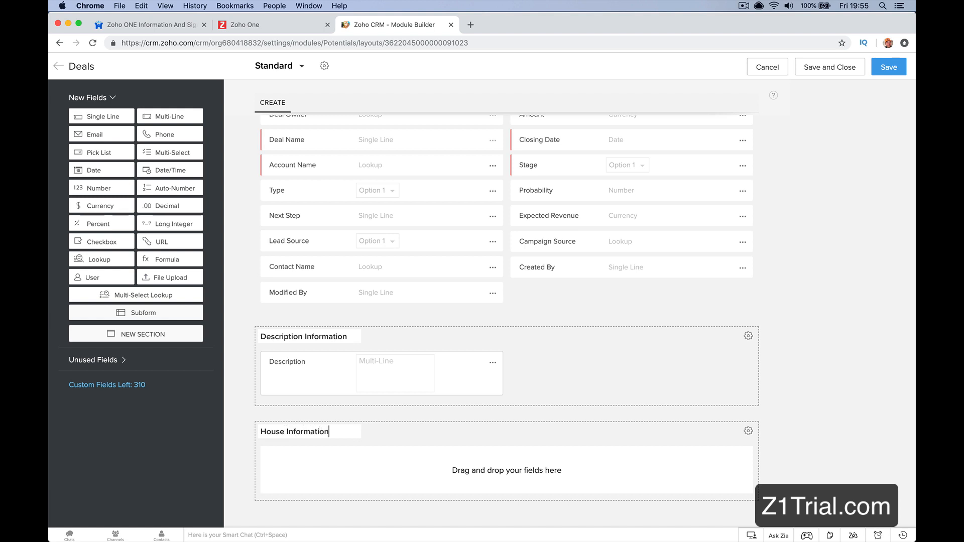
key("Return")
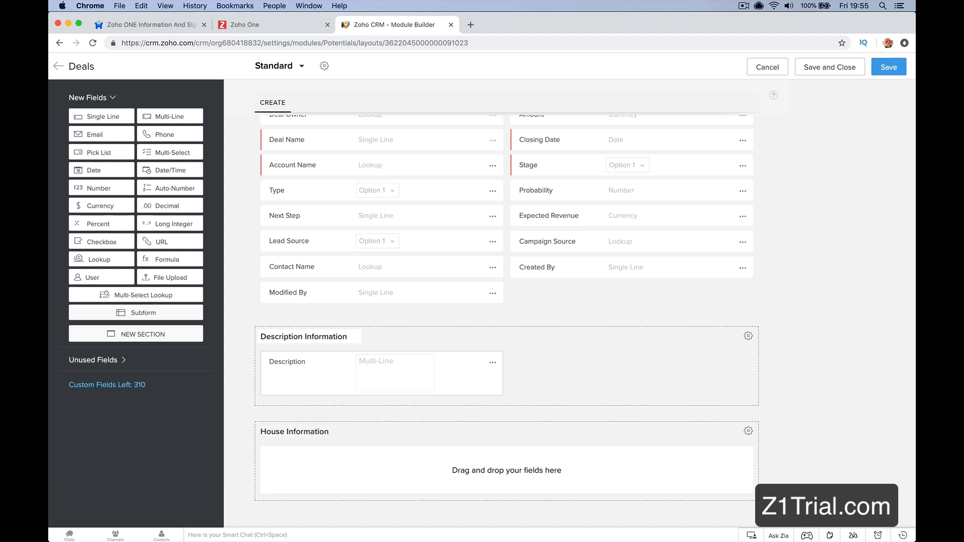
Step: Add a single-line field named Street Address to the House Information section
left_click_drag(89, 120, 308, 459)
type("S")
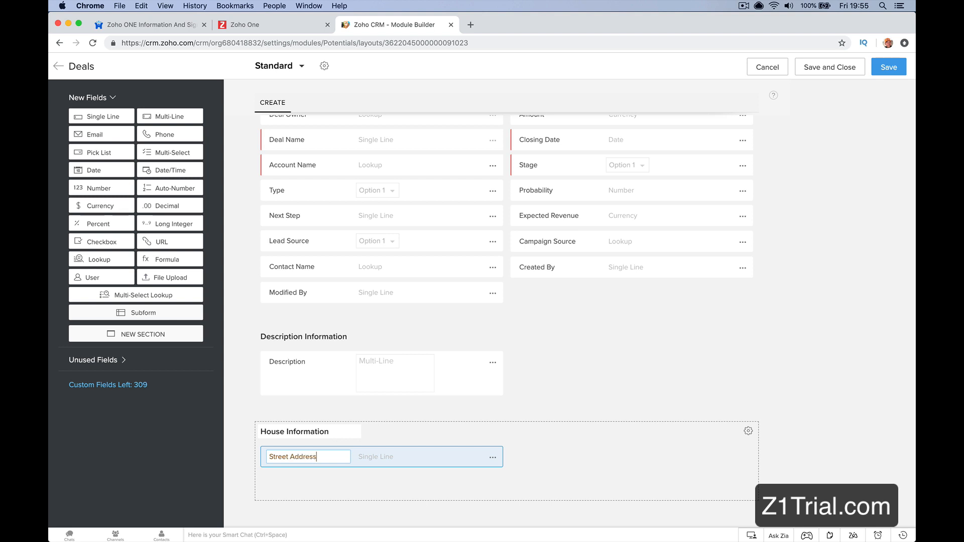
type("treet Address")
key("Return")
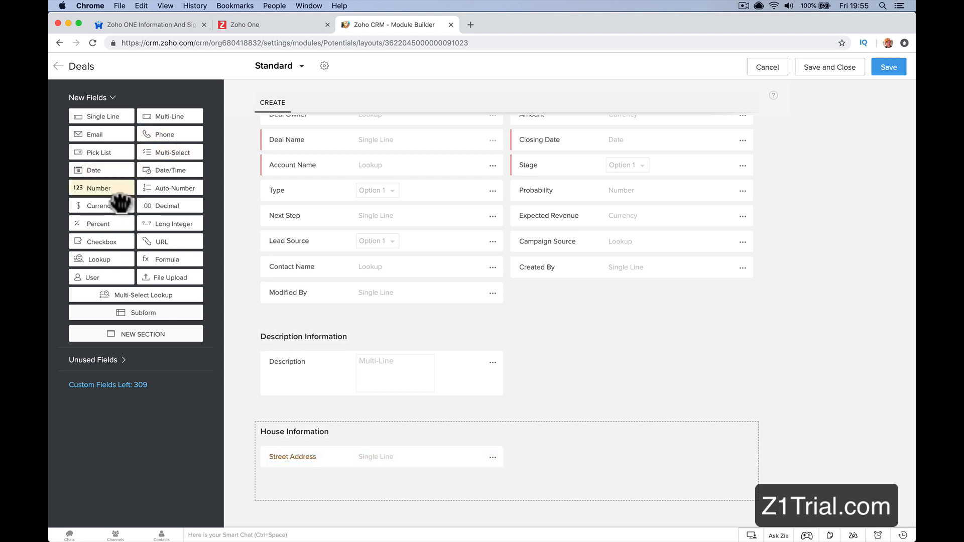
Step: Add a number field named Bedrooms below Street Address in the House Information section
left_click_drag(119, 201, 329, 483)
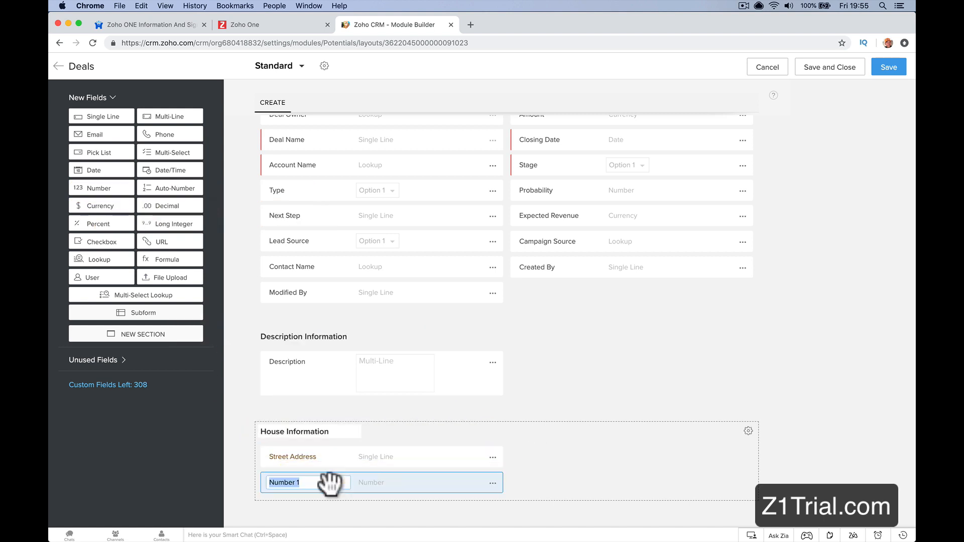
type("Bedrooms")
key("Return")
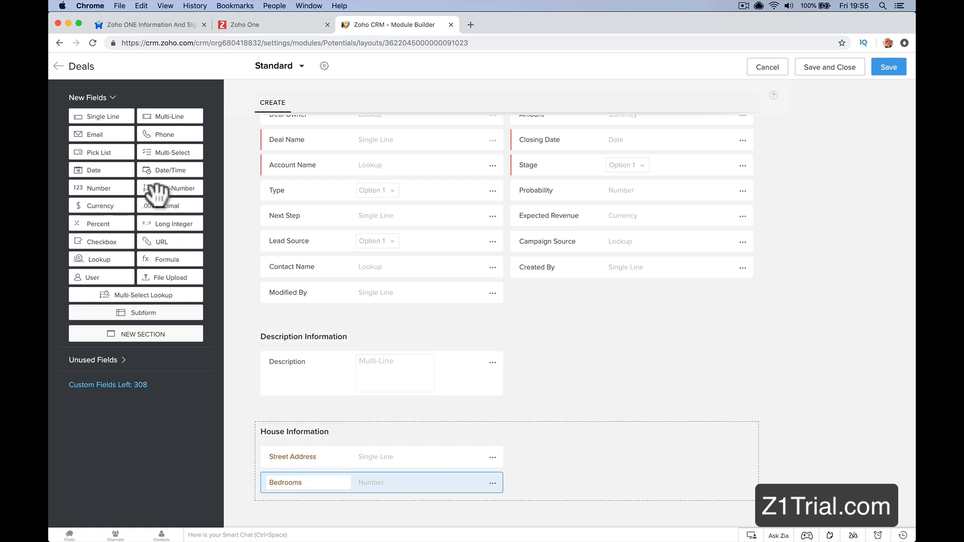
Step: Add a number field named Bathrooms below Bedrooms in the House Information section
left_click_drag(105, 188, 316, 503)
type("Ba")
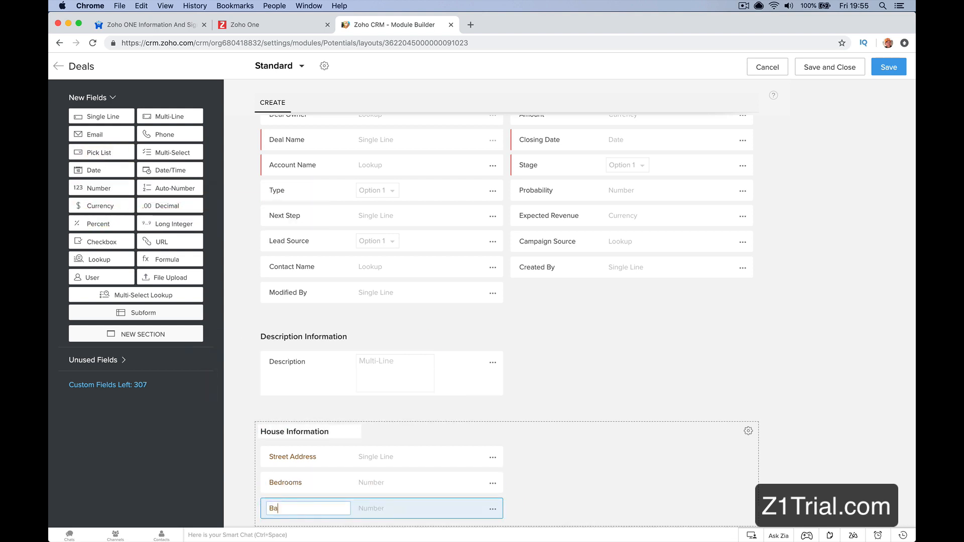
type("throoms")
key("Return")
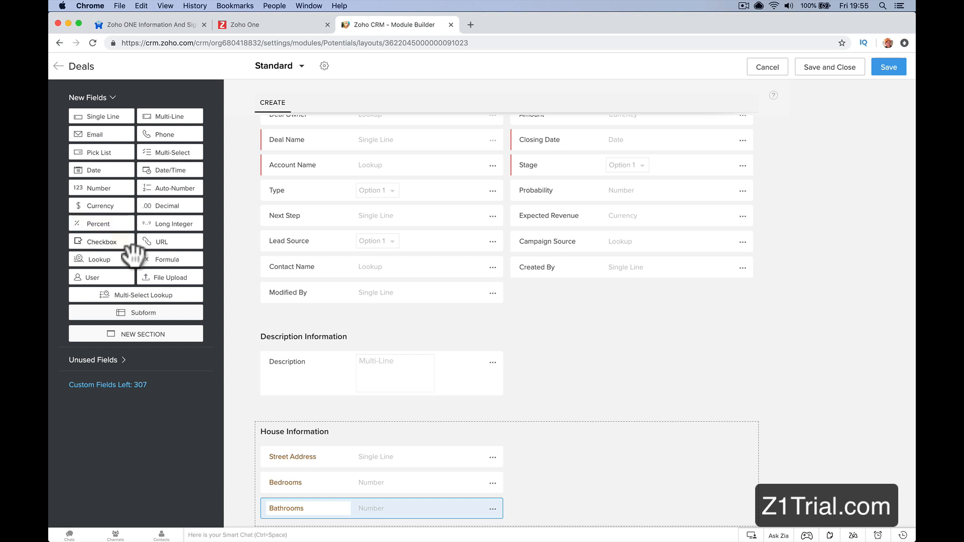
Step: Add a checkbox field named Mortgage Approved beside Street Address in the House Information section
left_click_drag(132, 247, 609, 475)
left_click(570, 457)
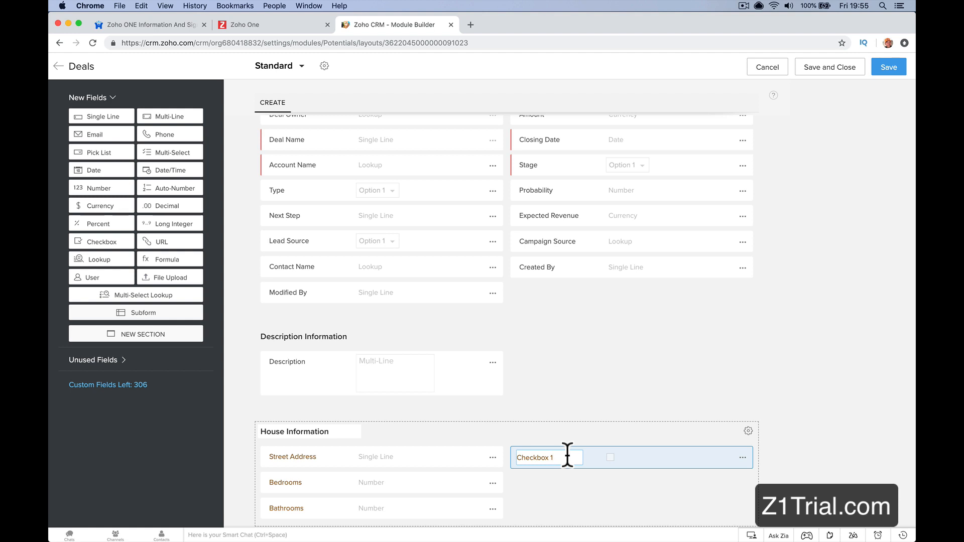
type("Mortgage Approved")
left_click(583, 500)
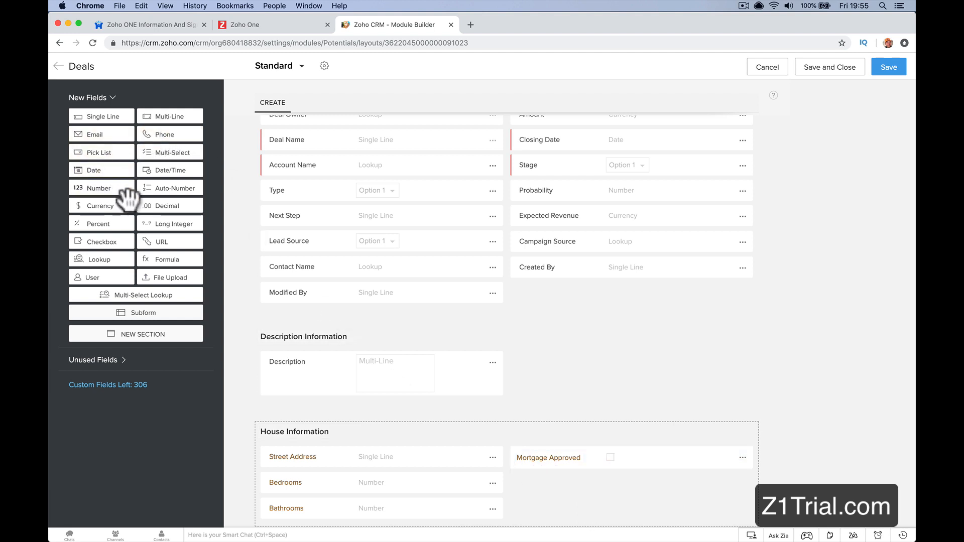
Step: Add a pick list field below Mortgage Approved and label it Status
left_click_drag(121, 153, 575, 491)
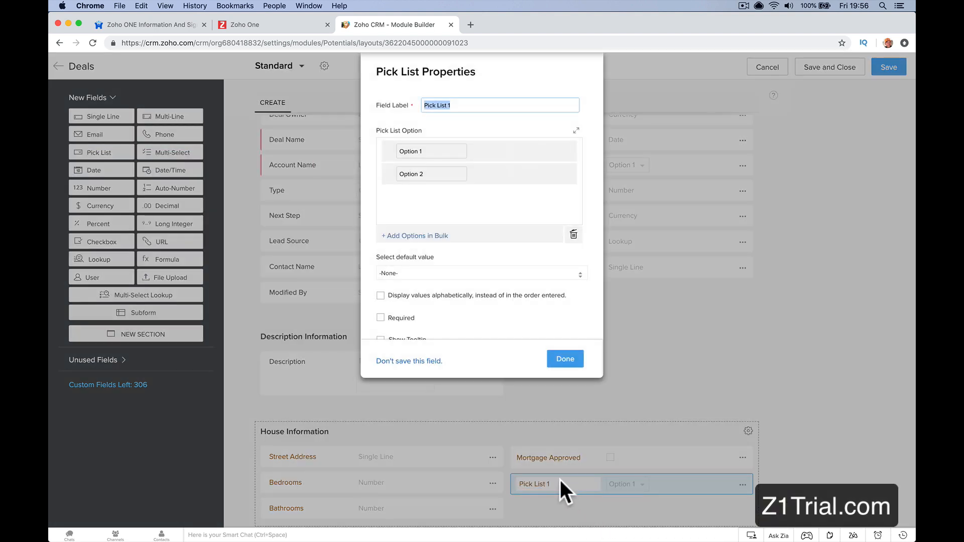
left_click(465, 103)
triple_click(465, 104)
type("Status")
Step: Define the pick list options 1 Time Buyer, Just Married and Divorced
triple_click(442, 151)
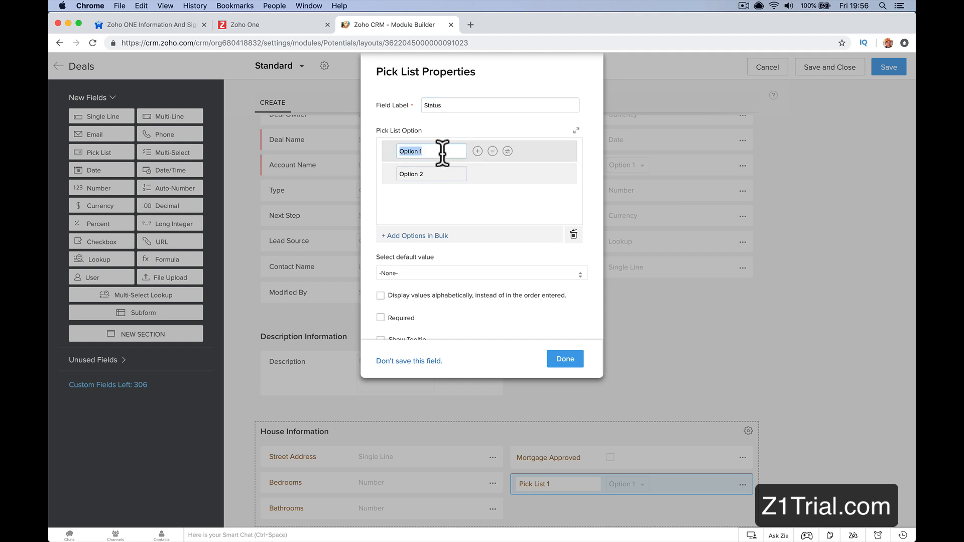
type("1 Time Buyer")
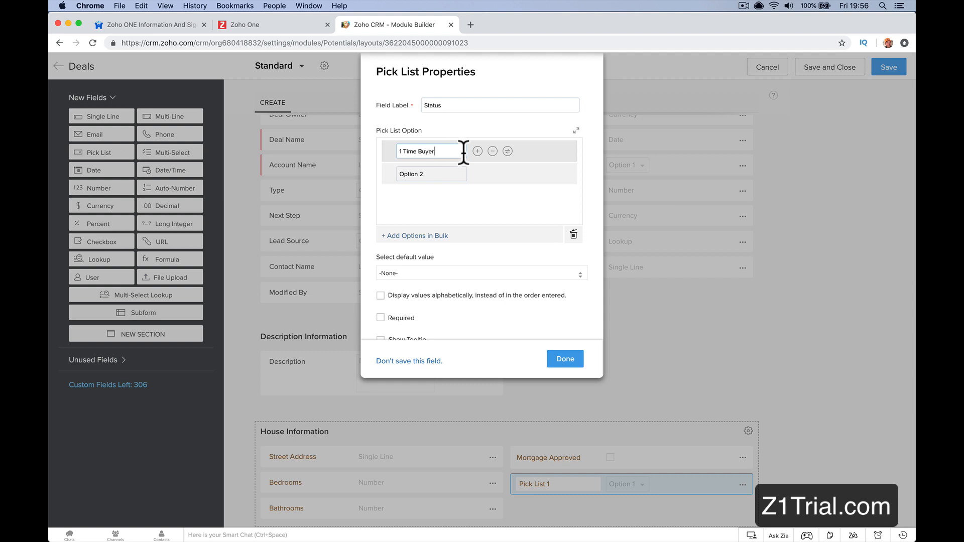
left_click(449, 172)
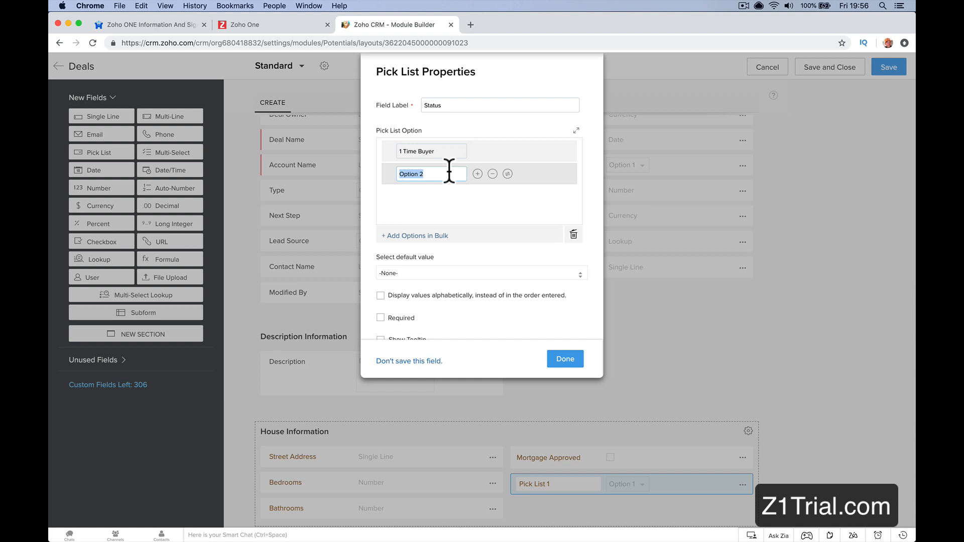
type("Just Married")
left_click(477, 174)
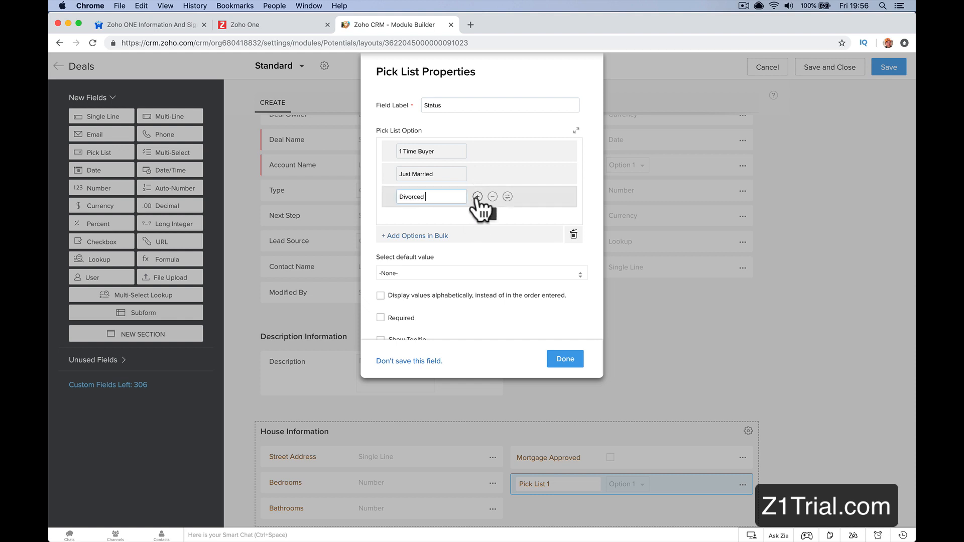
Step: Insert a Buy To Let option between Just Married and Divorced in the pick list
scroll(474, 206, "down", 1)
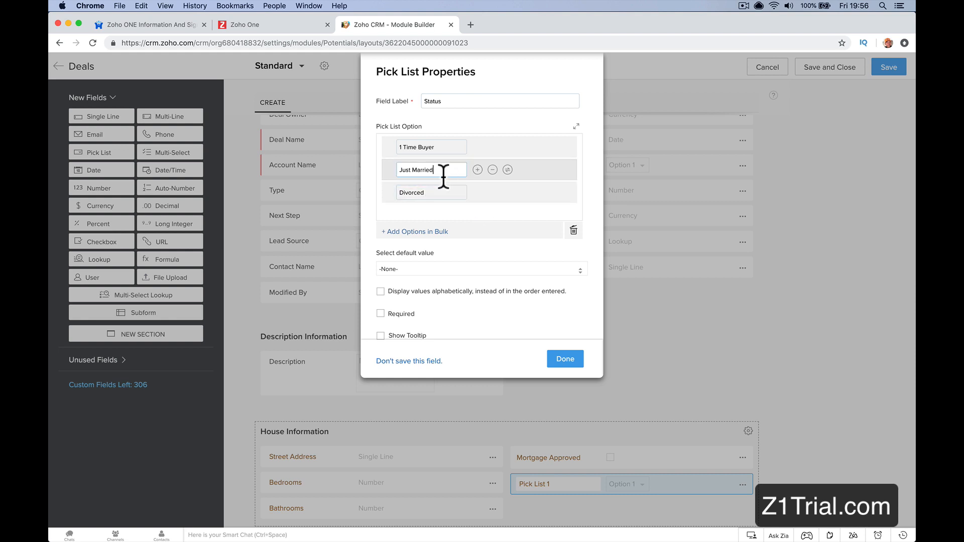
left_click(463, 195)
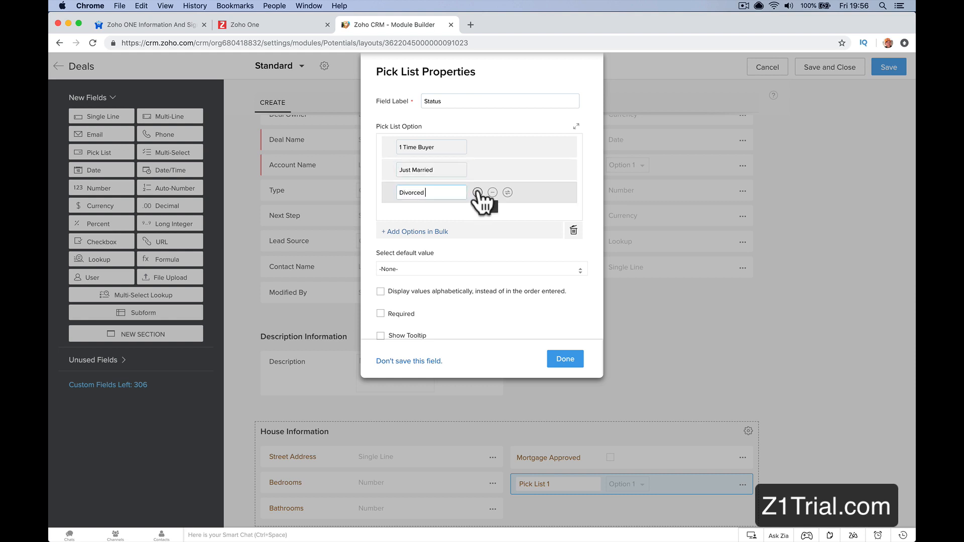
scroll(478, 194, "down", 1)
left_click(464, 170)
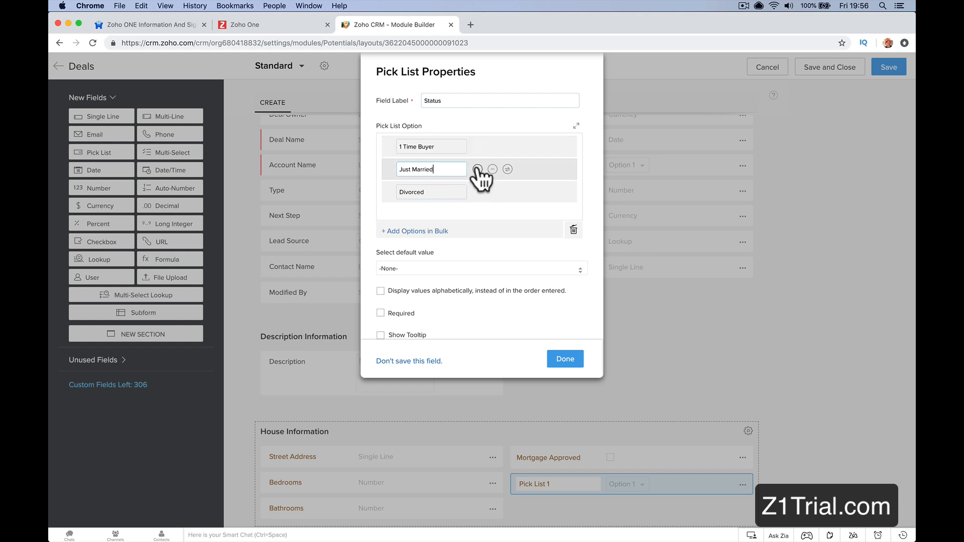
left_click(478, 169)
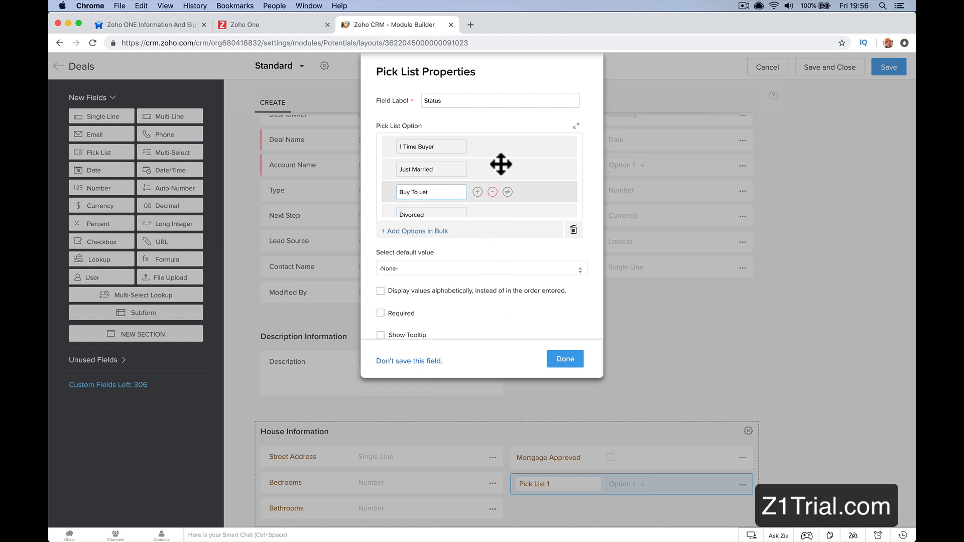
Step: Change the pick list's field label to Current Status and finish its properties
double_click(428, 101)
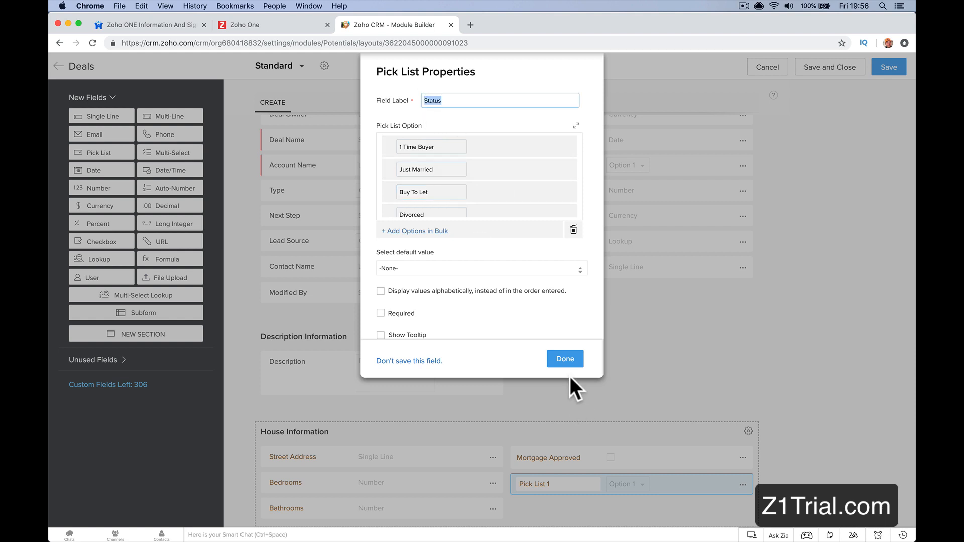
left_click(424, 101)
type("Current")
left_click(580, 359)
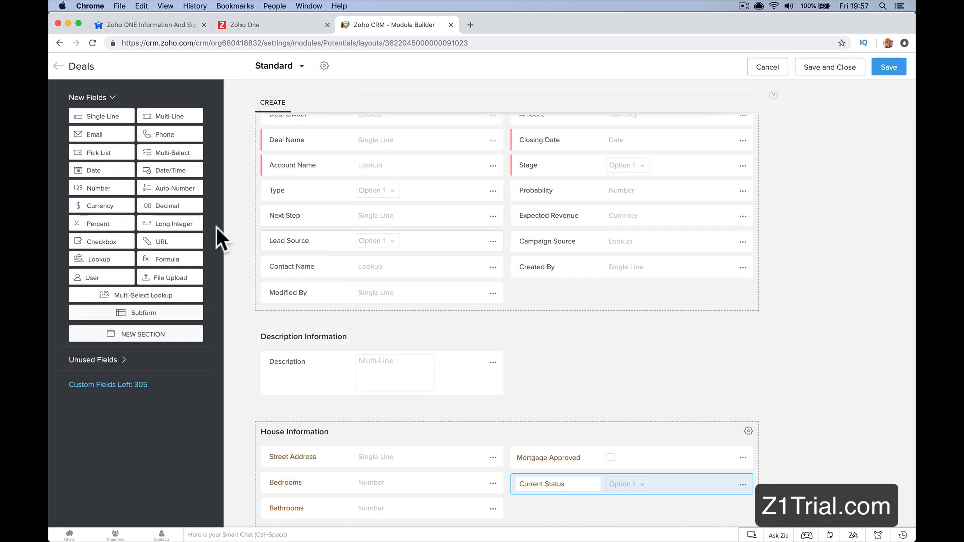
Step: Add a date field named Move In Date below Current Status in the House Information section
left_click_drag(183, 178, 600, 515)
left_click(567, 509)
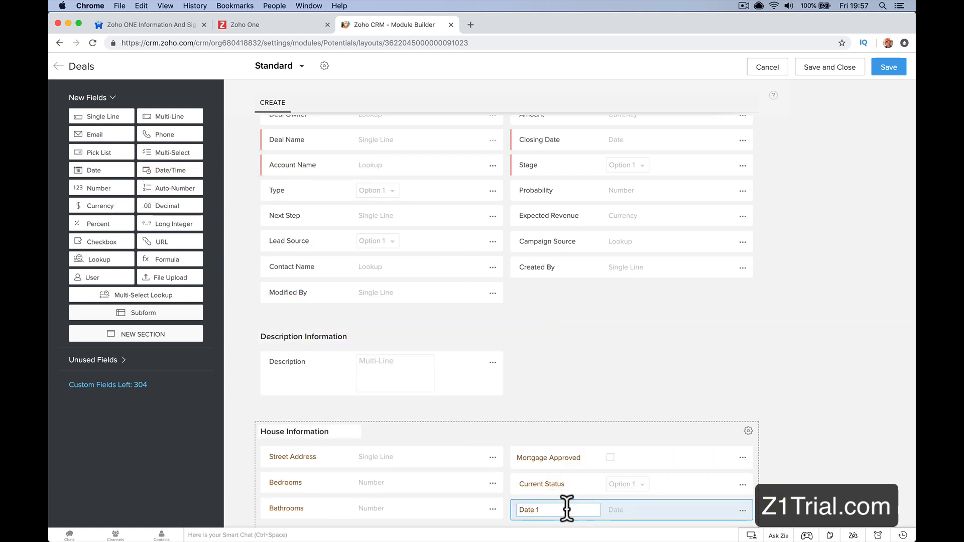
triple_click(568, 509)
type("Move In")
left_click(663, 357)
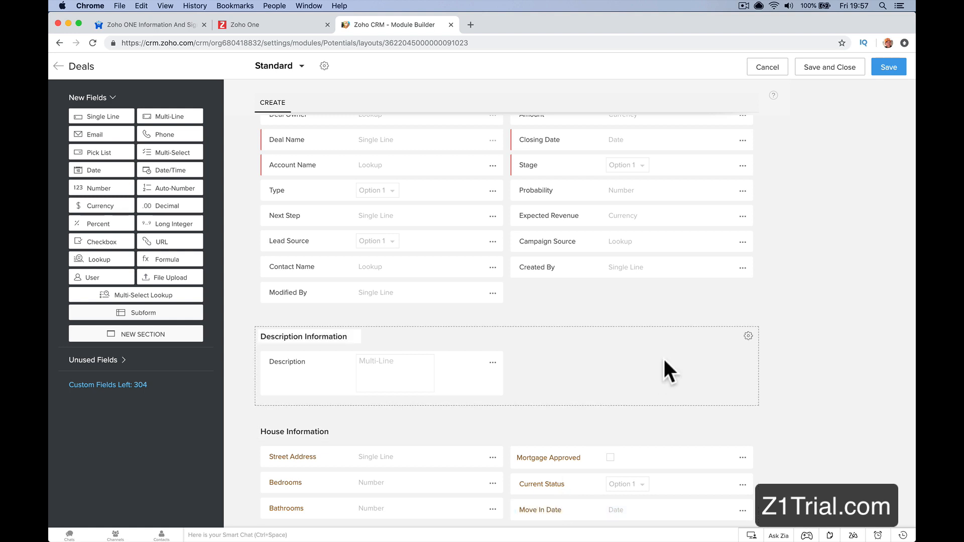
Step: Add a currency field named House Value below Move In Date in the House Information section
scroll(620, 354, "down", 1)
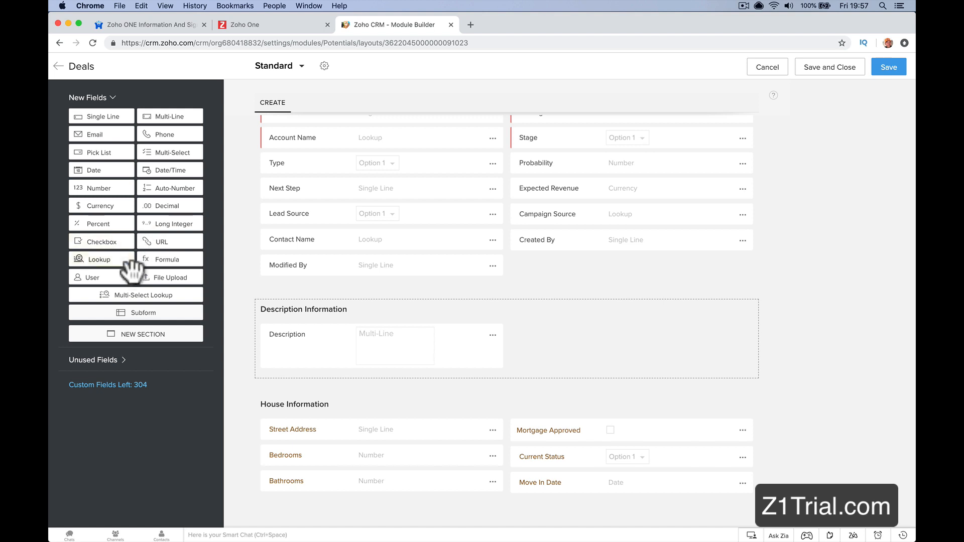
mouse_move(103, 207)
left_mouse_down()
mouse_move(415, 424)
mouse_move(371, 446)
mouse_move(85, 206)
mouse_move(90, 213)
left_mouse_up()
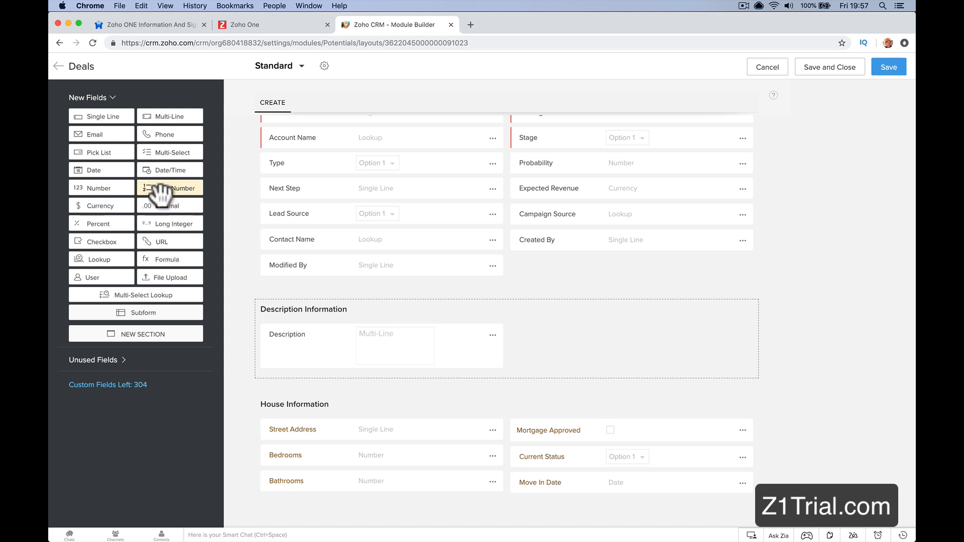
left_click_drag(103, 210, 577, 517)
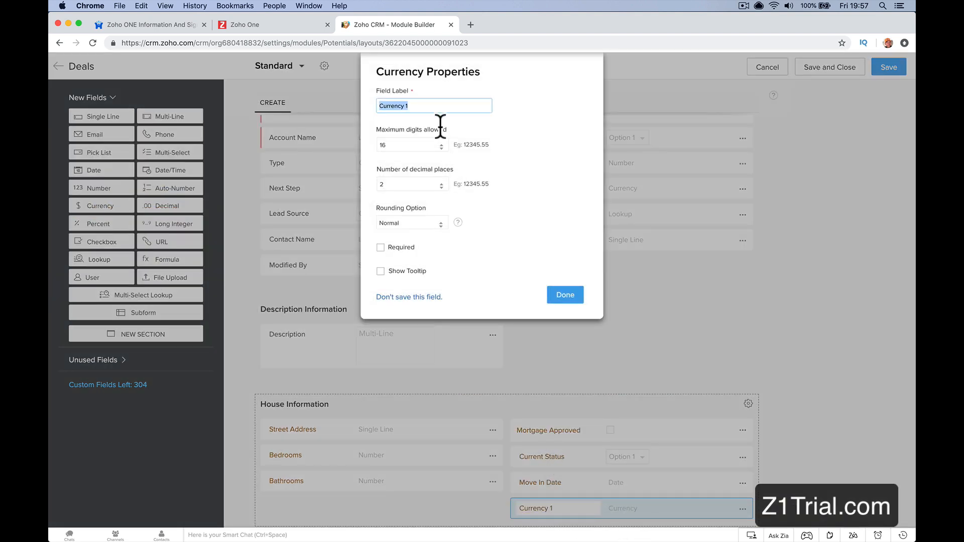
type("House Value")
left_click(561, 294)
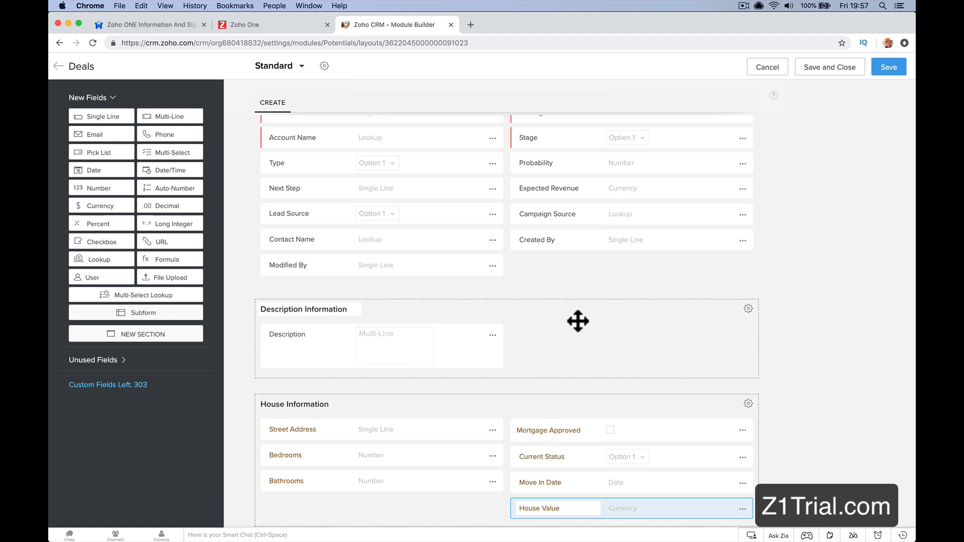
Step: Save the Standard layout of the Deals module and leave the layout editor
scroll(656, 326, "up", 3)
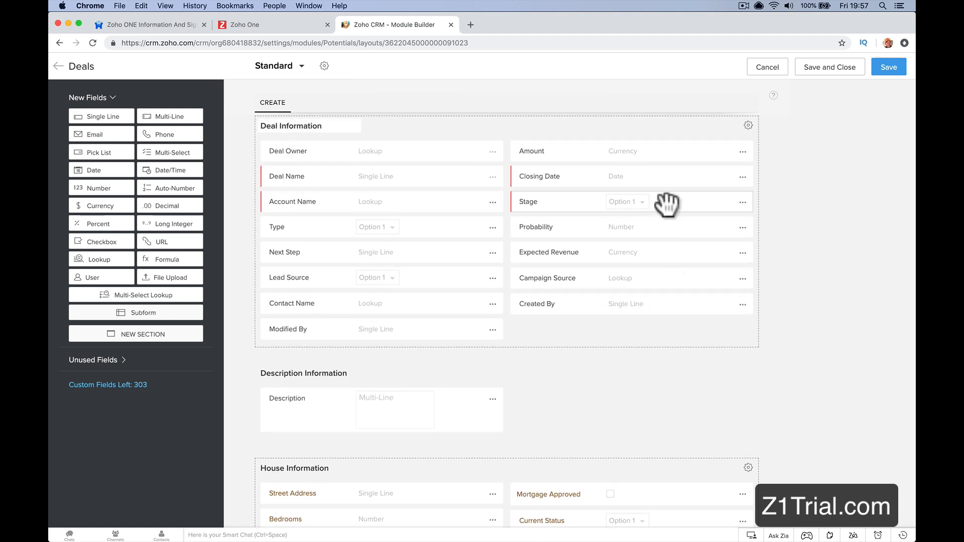
left_click(885, 70)
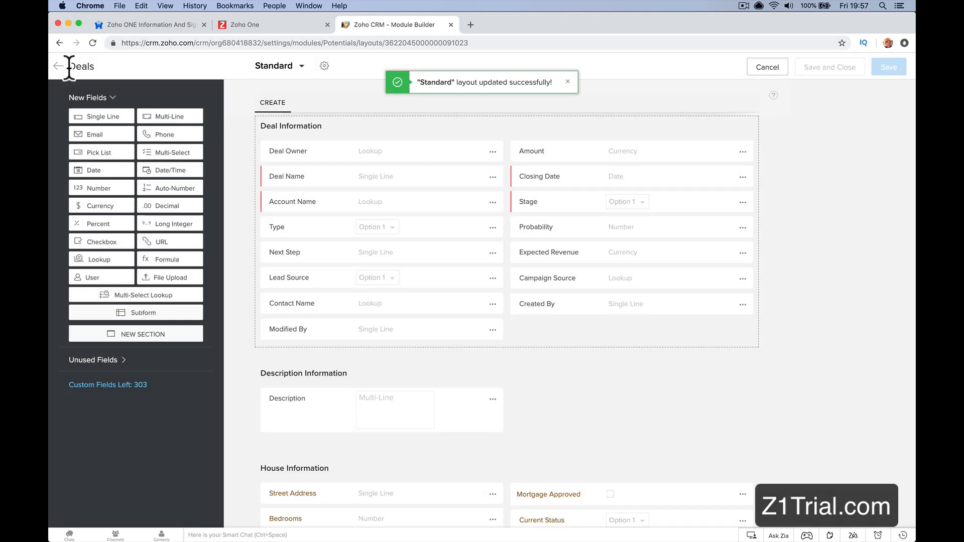
left_click(58, 68)
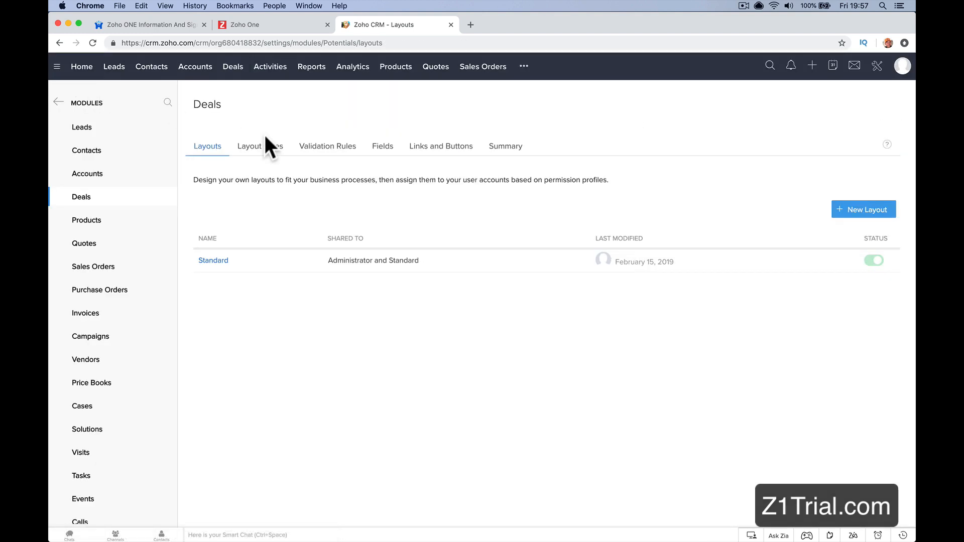
Step: Open the Truhlar And Truhlar Attys deal from the Deals pipeline at its House Information section
left_click(234, 70)
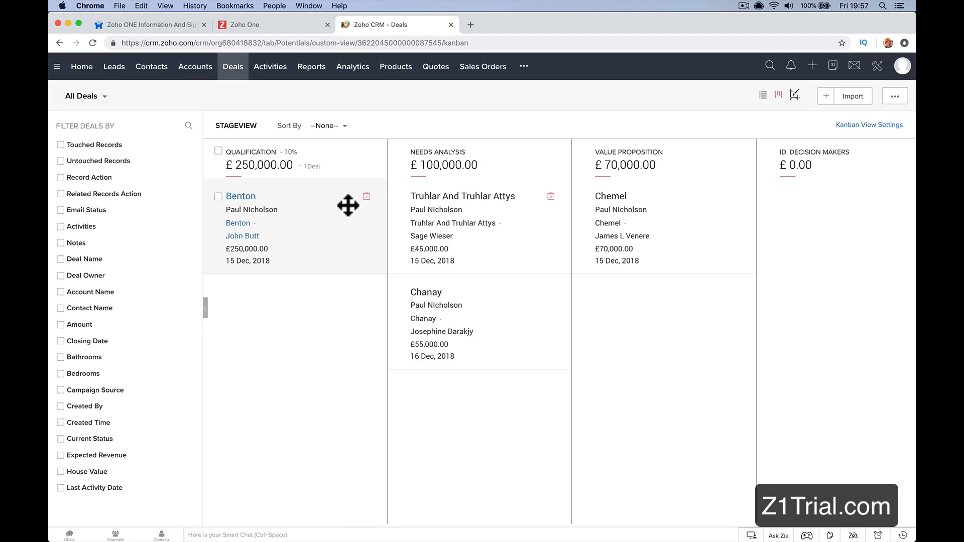
left_click(495, 197)
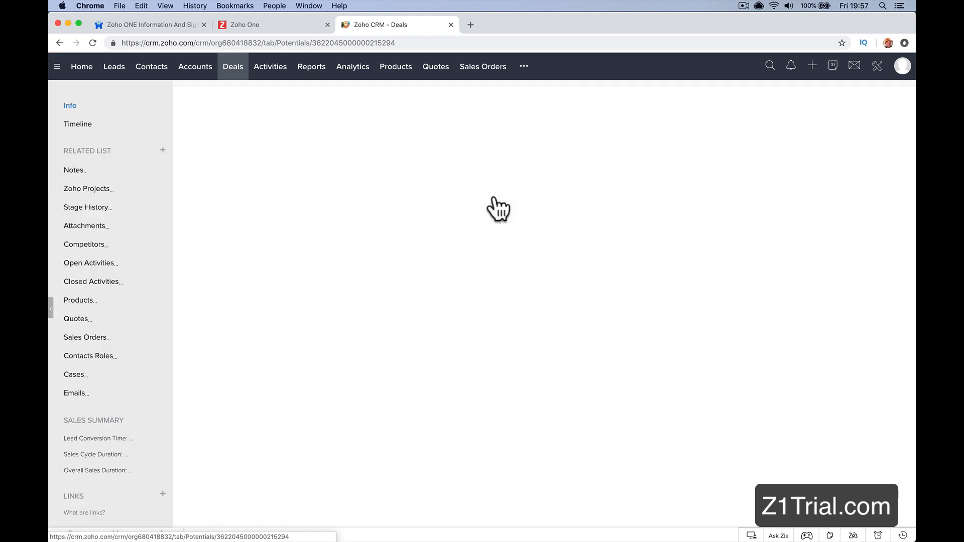
scroll(495, 197, "down", 15)
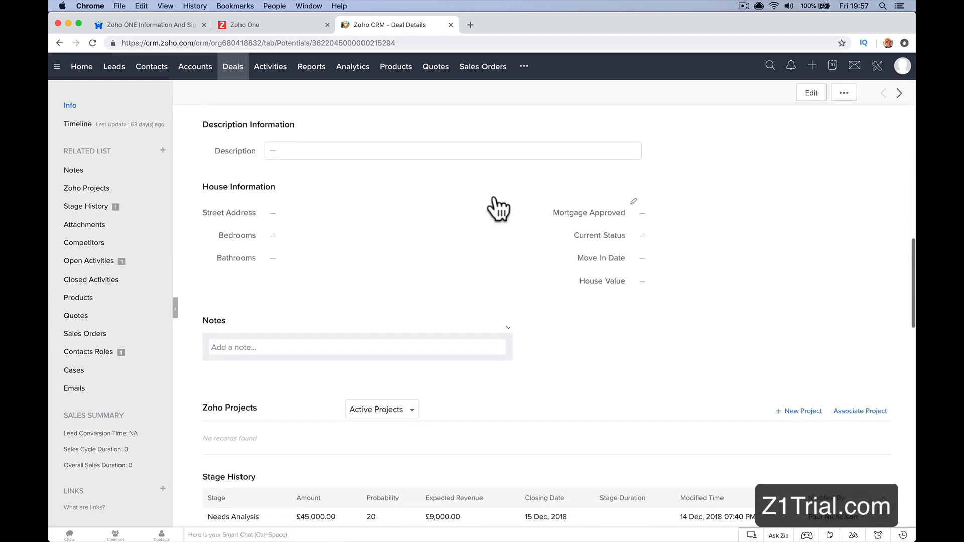
Step: Leave the deal's Street Address empty and set Bedrooms to 2 and Bathrooms to 1
left_click(335, 220)
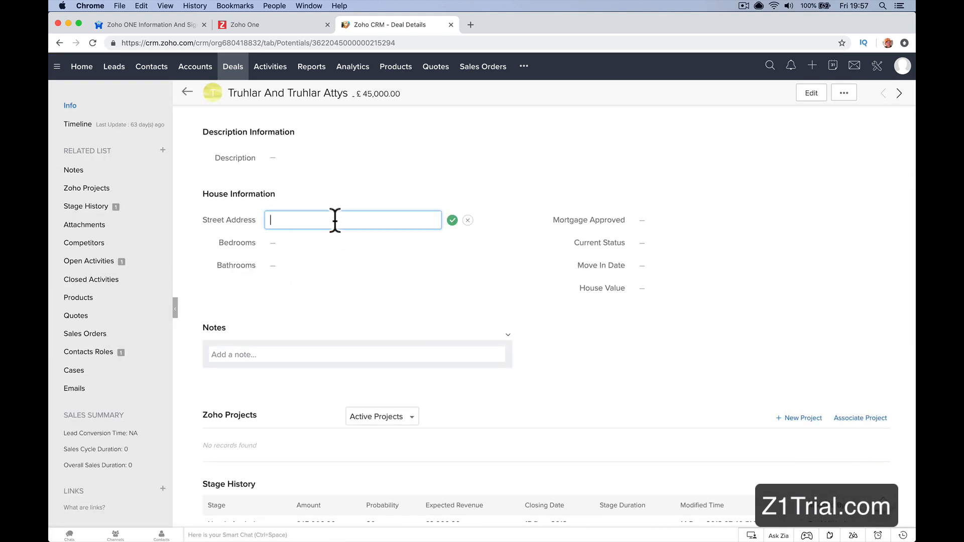
left_click(452, 220)
left_click(398, 243)
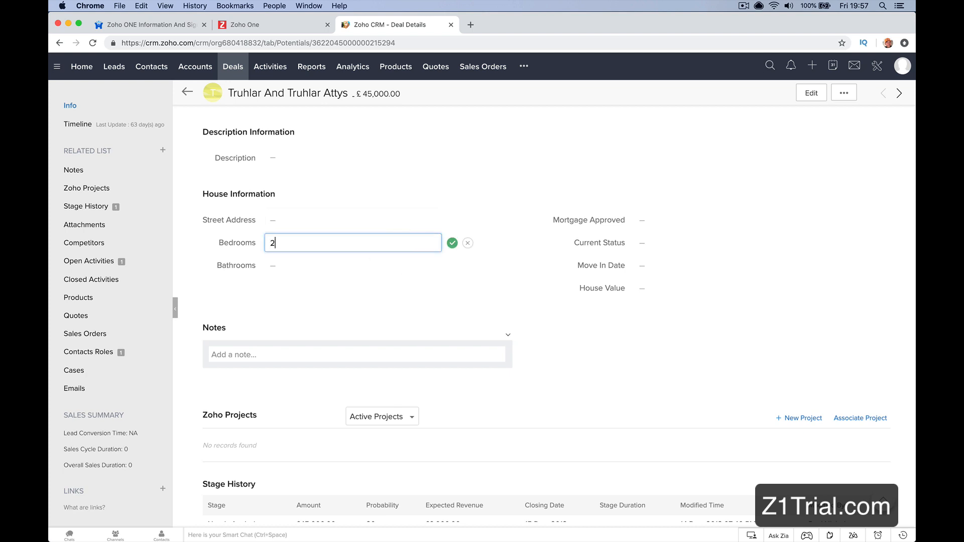
left_click(452, 244)
left_click(362, 265)
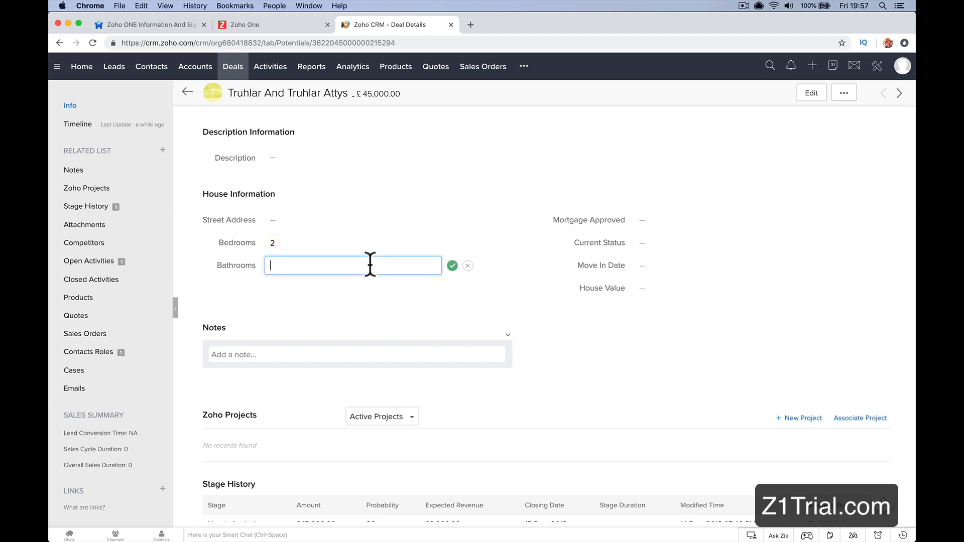
left_click(452, 266)
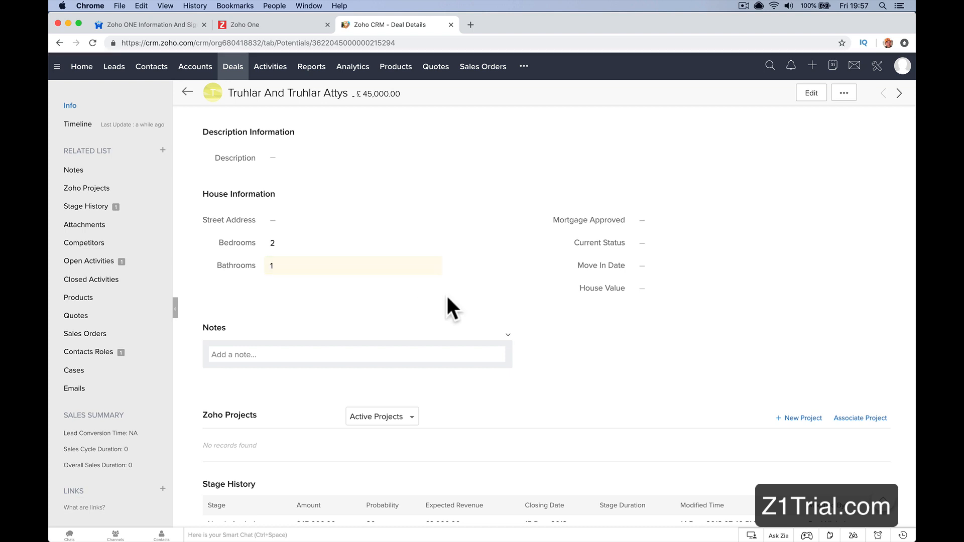
Step: Mark the deal as Mortgage Approved and set its Current Status to 1 Time Buyer
left_click(689, 219)
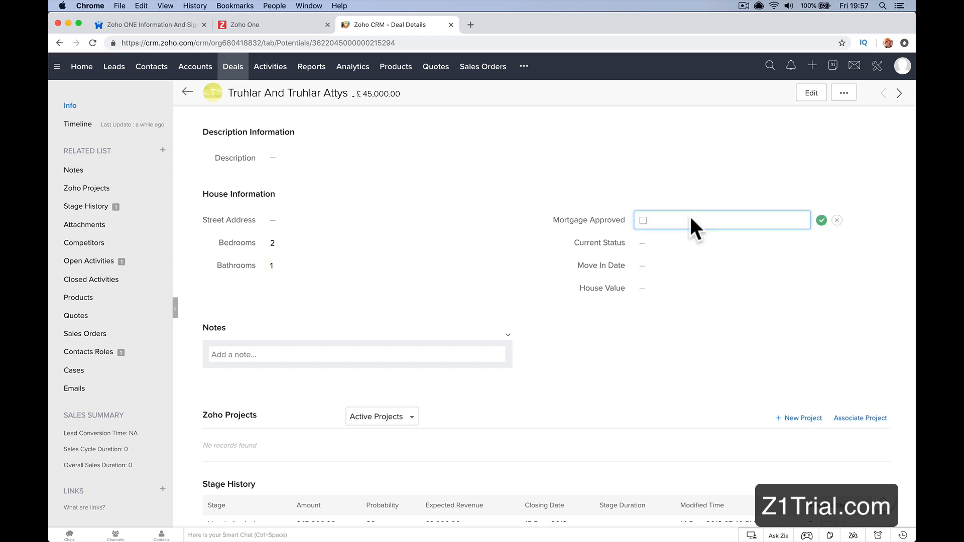
left_click(644, 221)
left_click(821, 223)
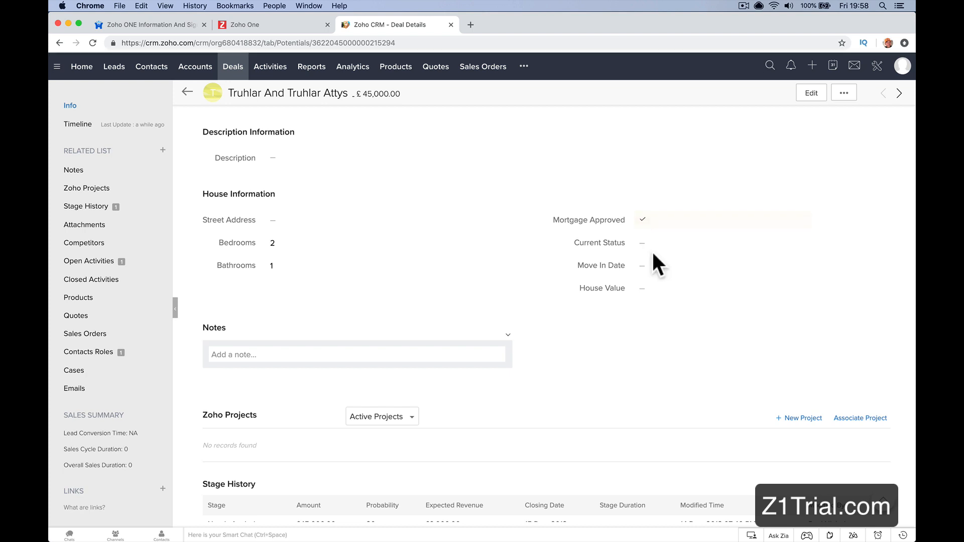
left_click(667, 251)
left_click(673, 281)
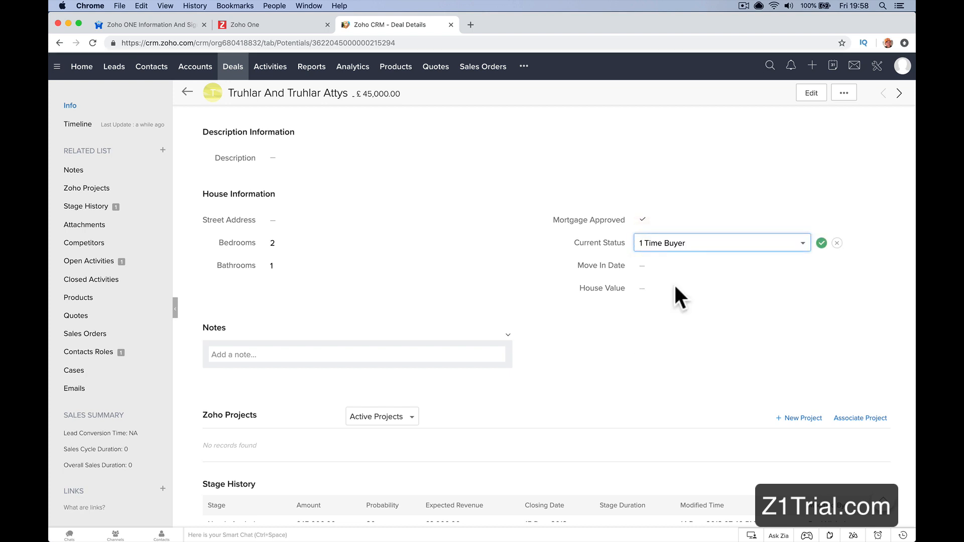
left_click(822, 244)
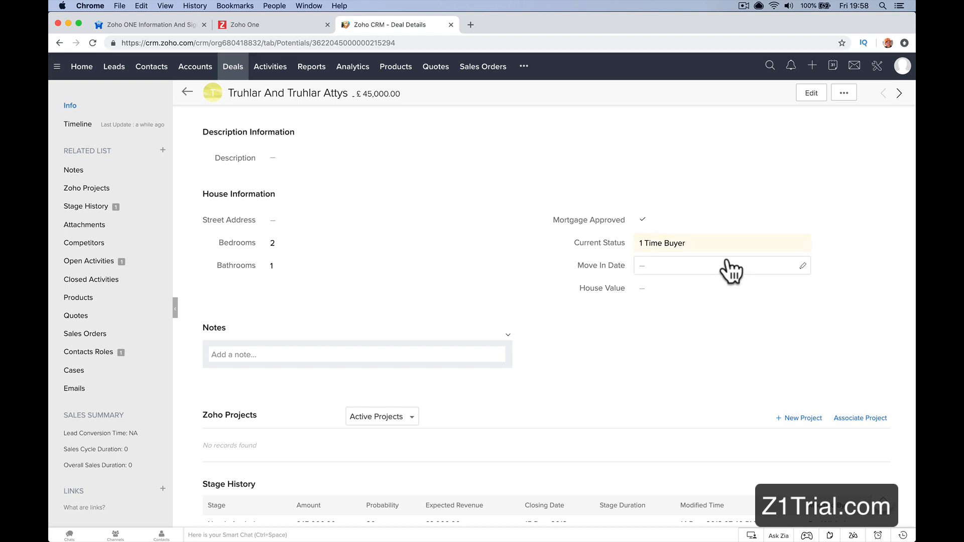
Step: Set the deal's Move In Date to 28/02/2019
left_click(768, 265)
left_click(802, 267)
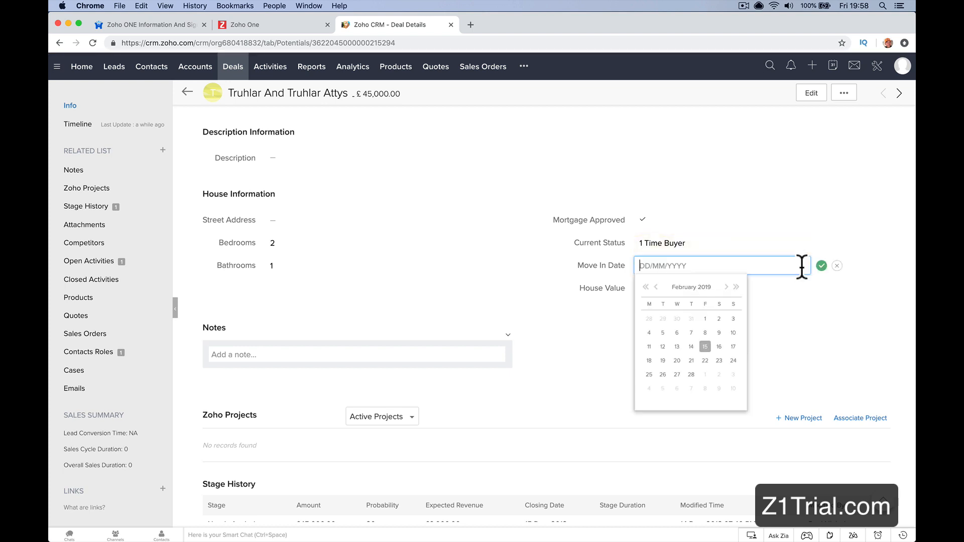
left_click(692, 374)
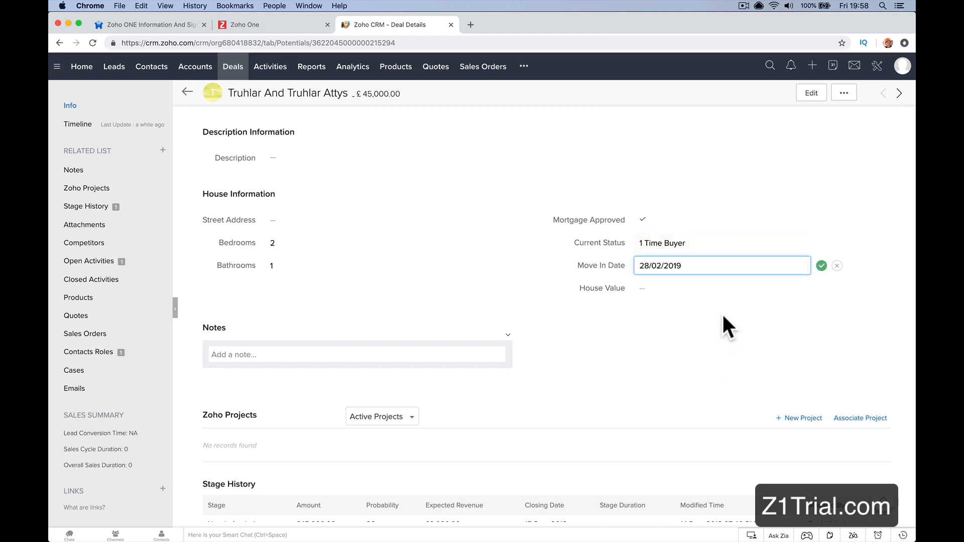
left_click(822, 265)
Step: Set the deal's House Value to 200,000
left_click(685, 294)
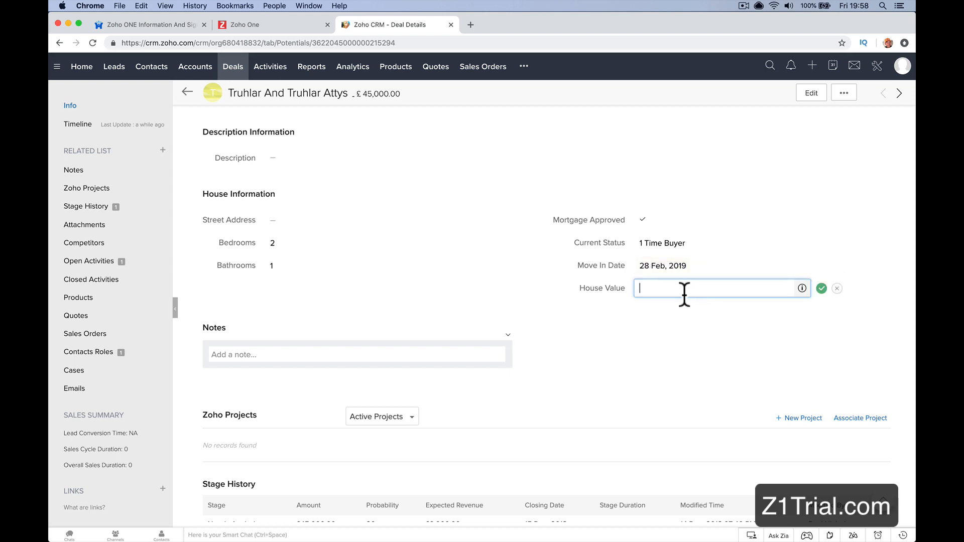
type("200,000")
left_click(822, 288)
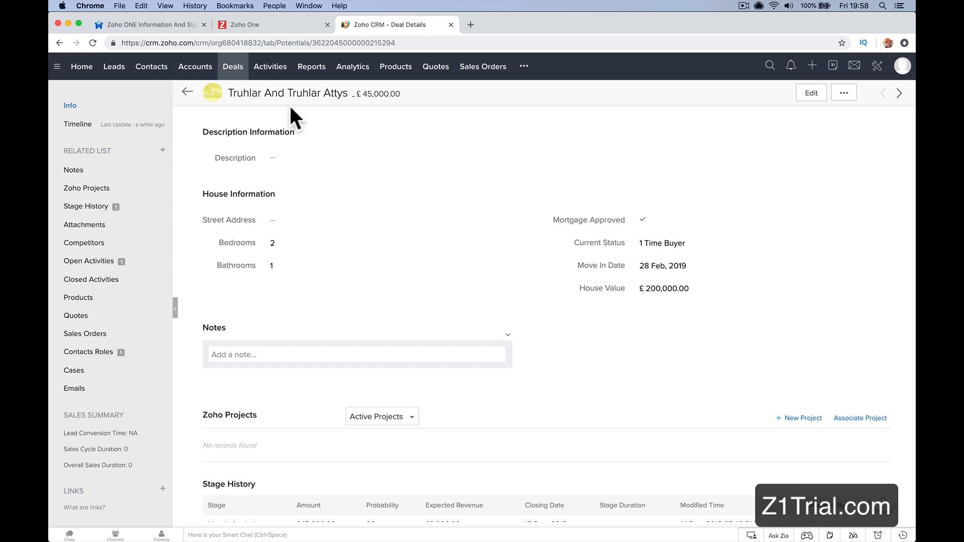
Step: Return to the Deals module and show all deals as a list
left_click(232, 66)
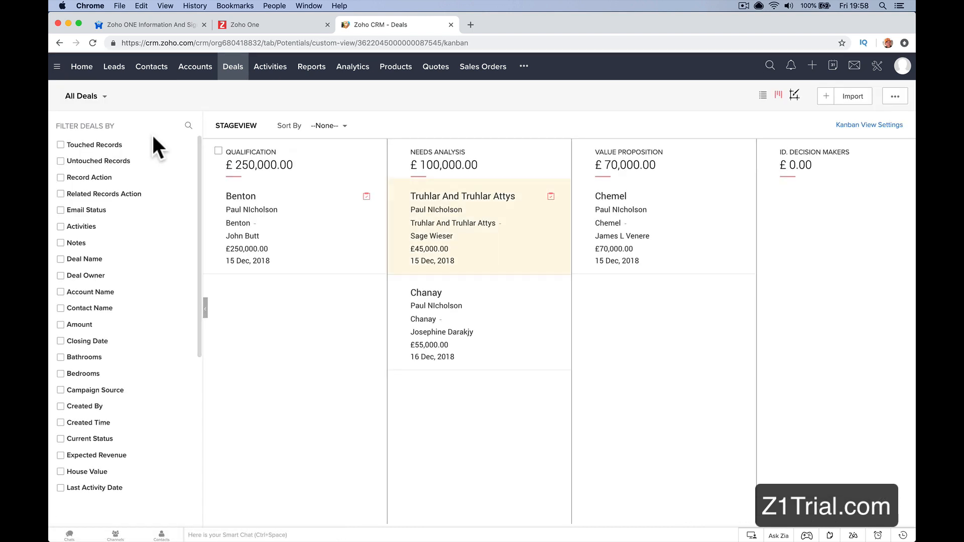
left_click(83, 96)
left_click(763, 96)
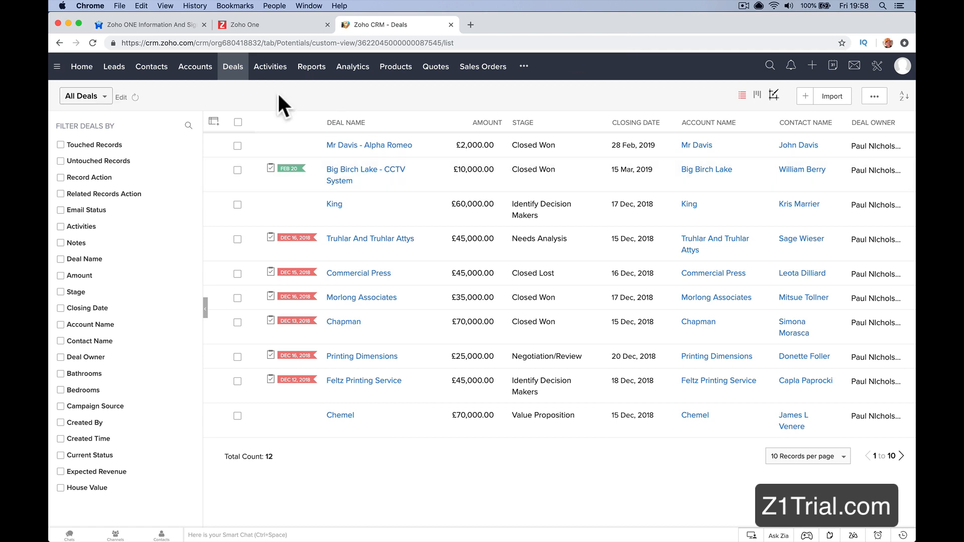
Step: Add a Mortgage Approved column to the deals list, place it directly after Deal Name, and save the column selection
left_click(214, 122)
scroll(254, 284, "down", 5)
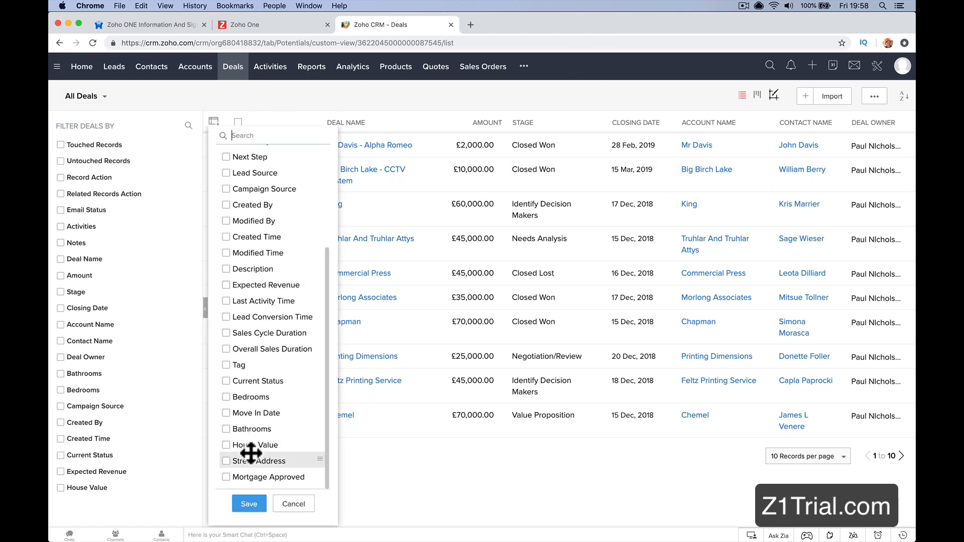
left_click(225, 476)
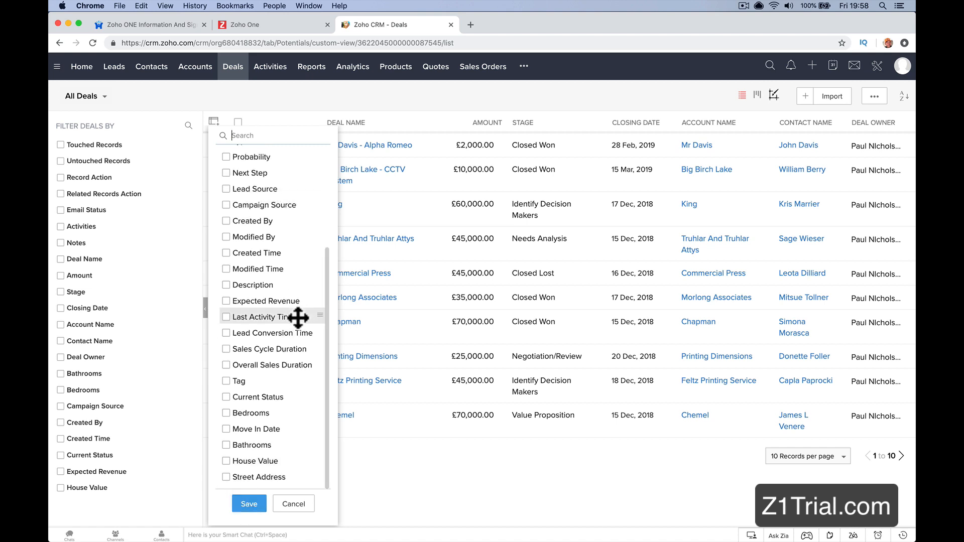
scroll(296, 316, "up", 5)
left_click_drag(271, 271, 280, 176)
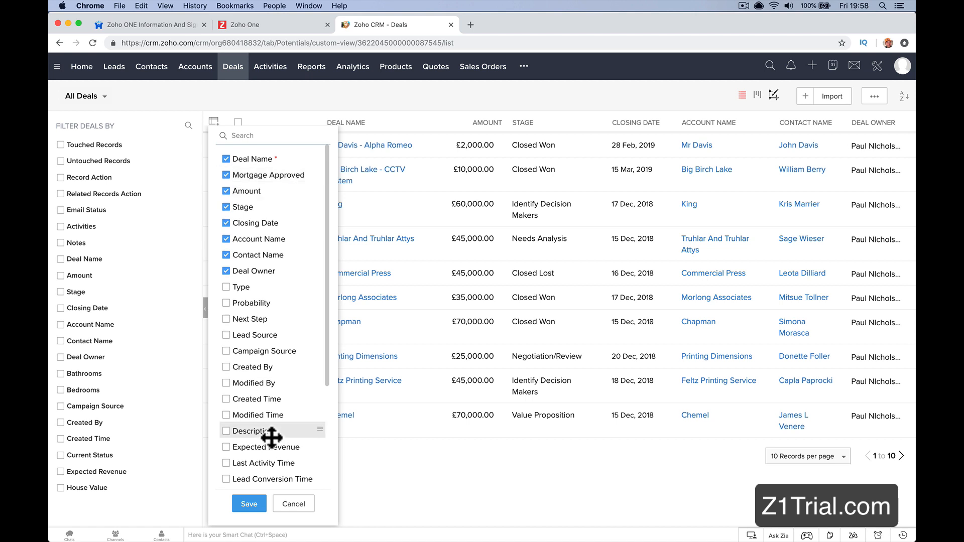
left_click(247, 506)
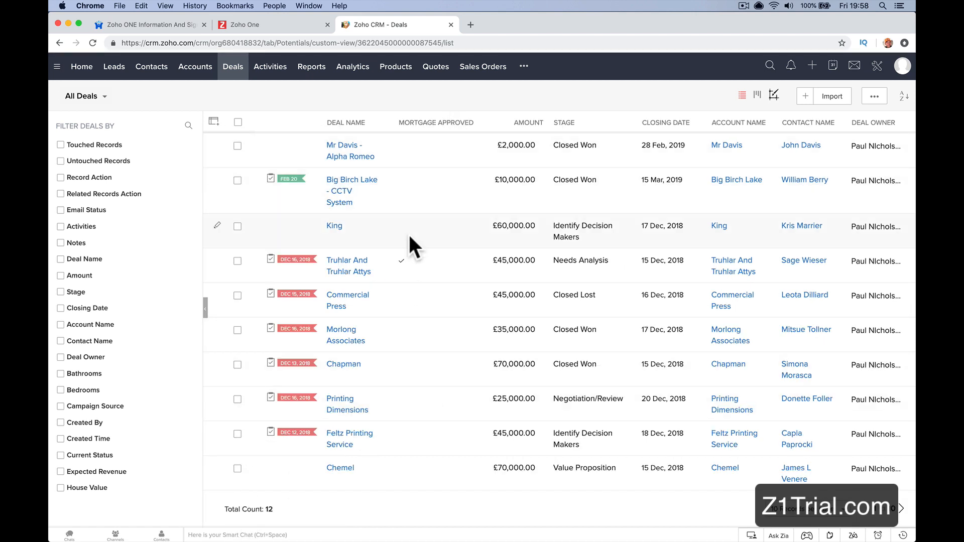
Step: Sort the deals list by Mortgage Approved, first ascending and finally descending
left_click(420, 128)
left_click(422, 145)
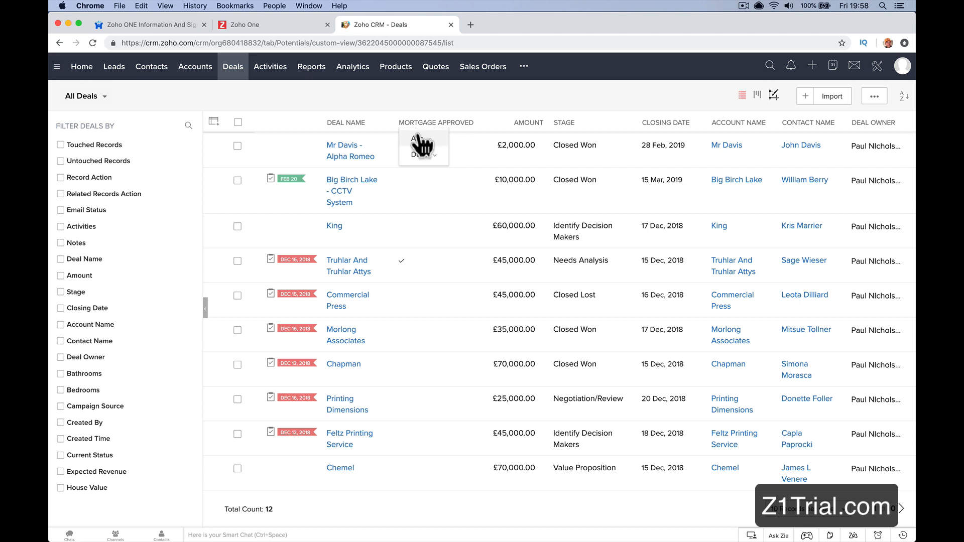
left_click(422, 126)
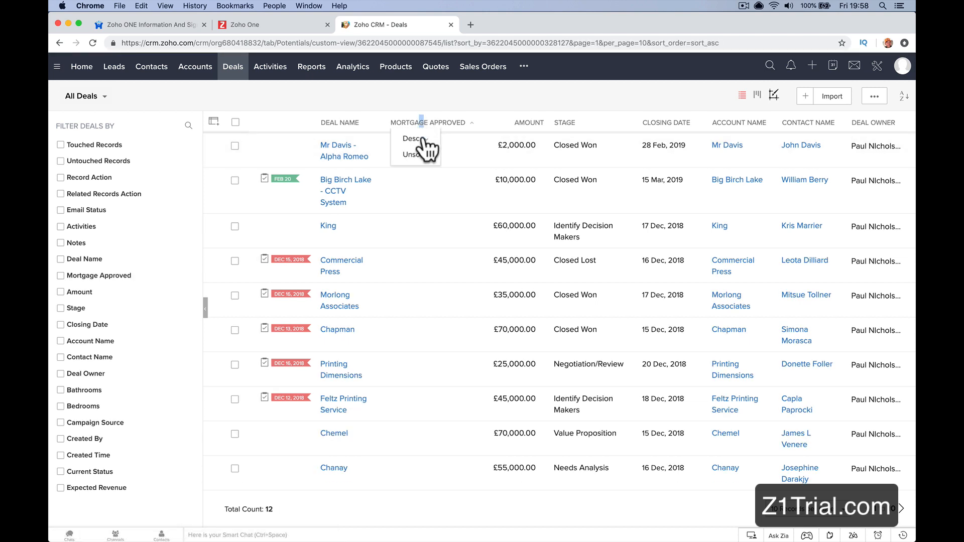
left_click(414, 138)
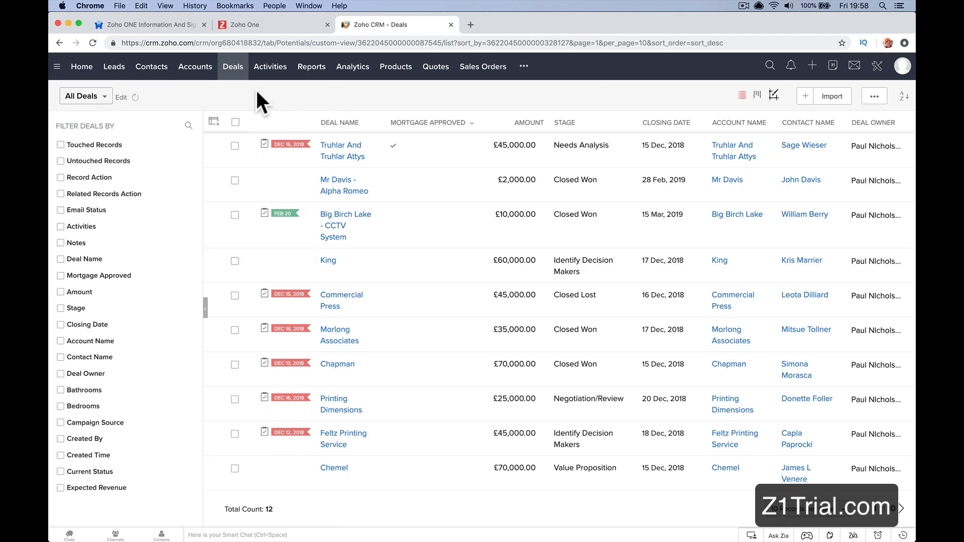
Step: Switch the deals to the Kanban stage view and move the Benton deal from Qualification to Value Proposition
left_click(233, 71)
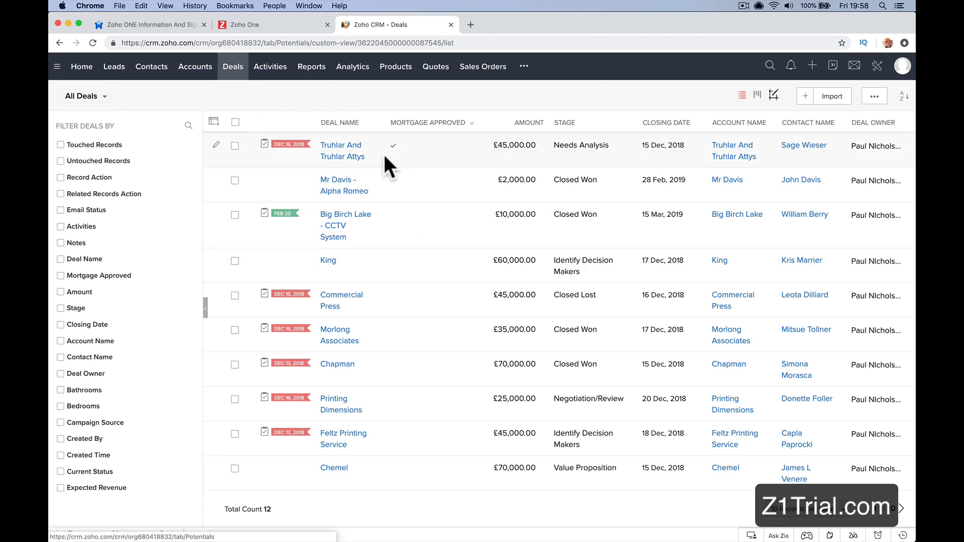
left_click(755, 93)
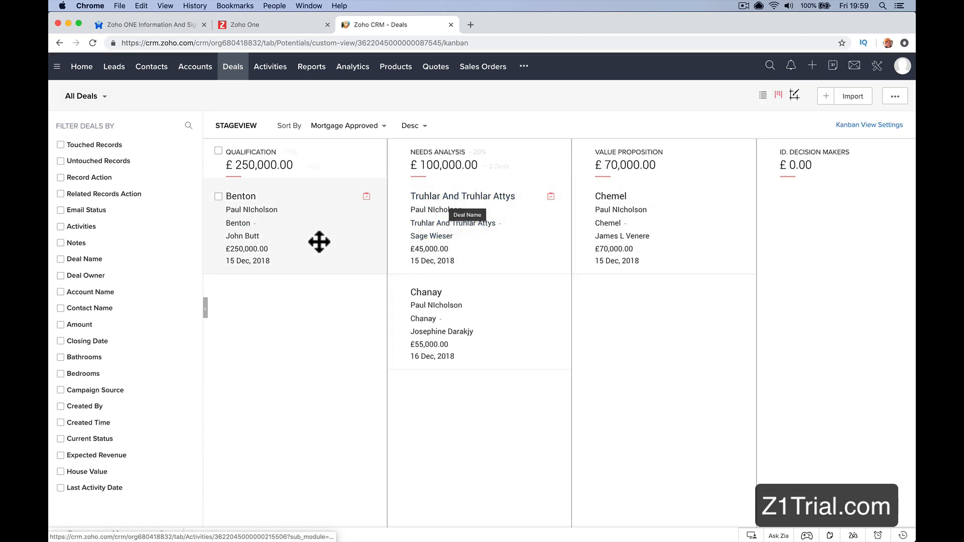
left_click_drag(319, 243, 592, 338)
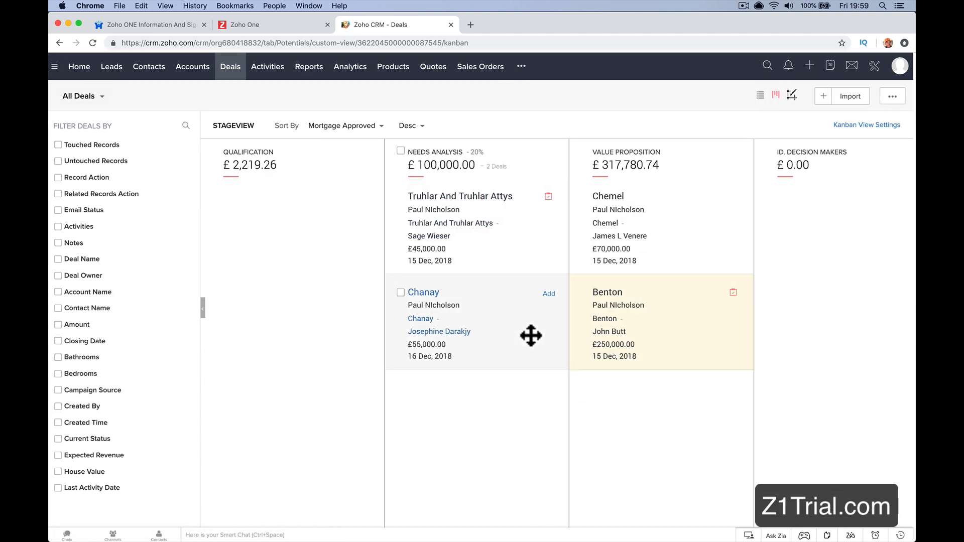
left_click_drag(685, 318, 851, 330)
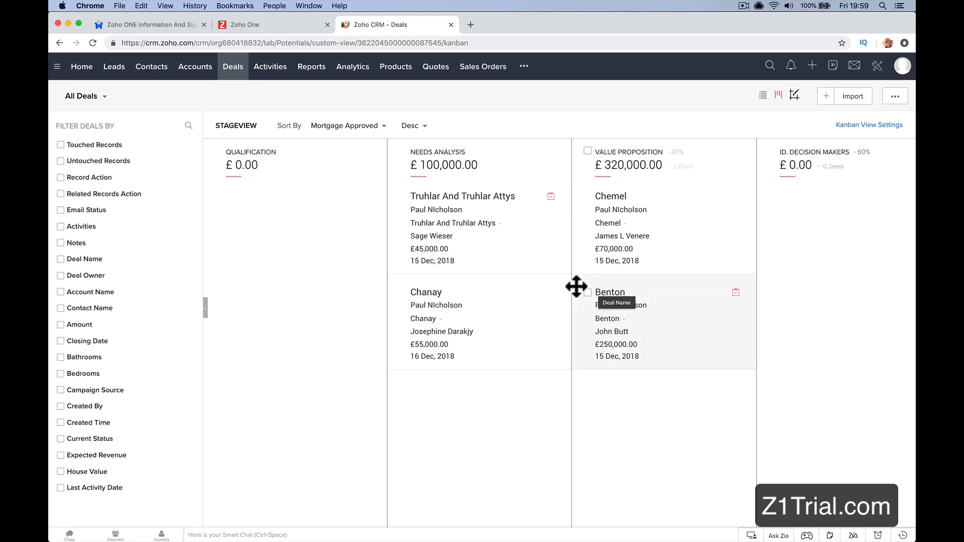
scroll(577, 287, "right", 10)
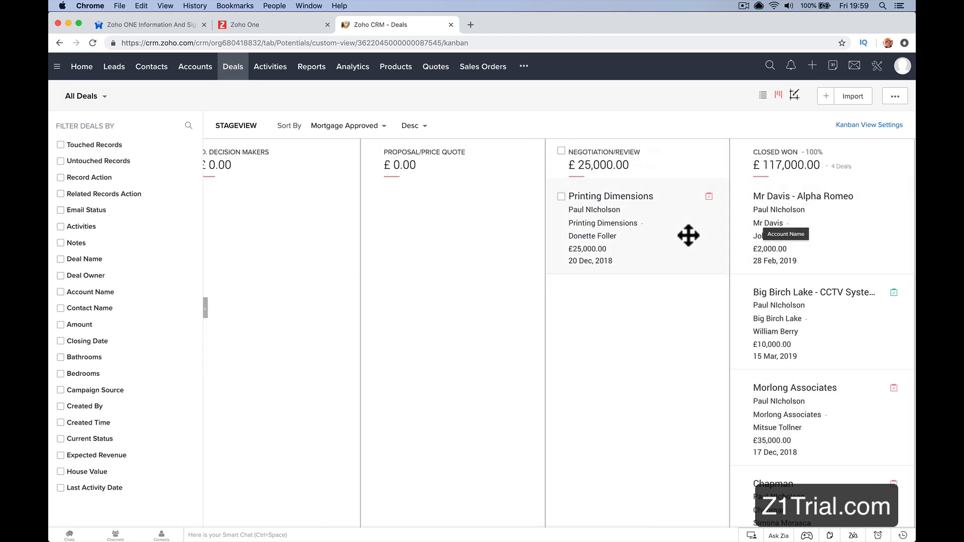
scroll(688, 236, "right", 6)
Step: Open the Standard layout of the Deals module from the Modules and Fields setup
left_click(876, 67)
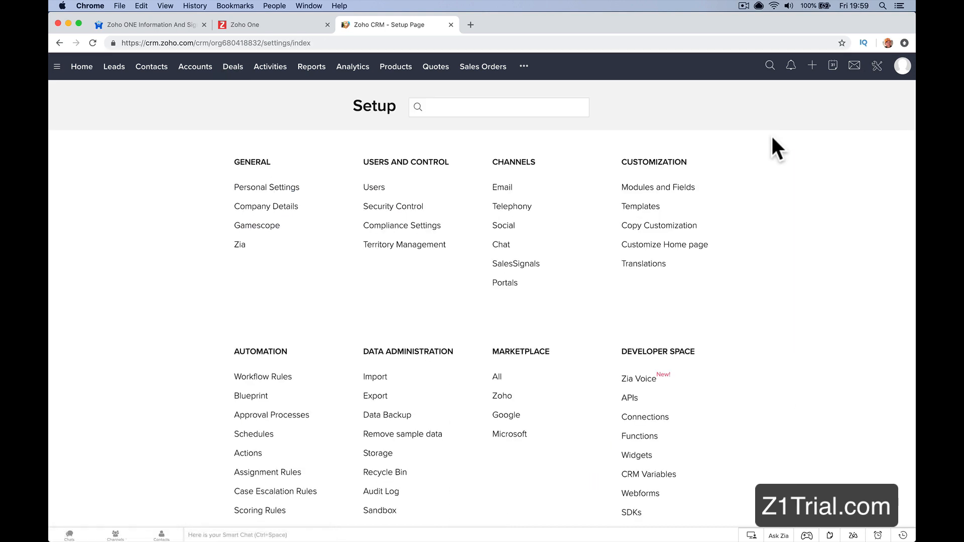
left_click(658, 188)
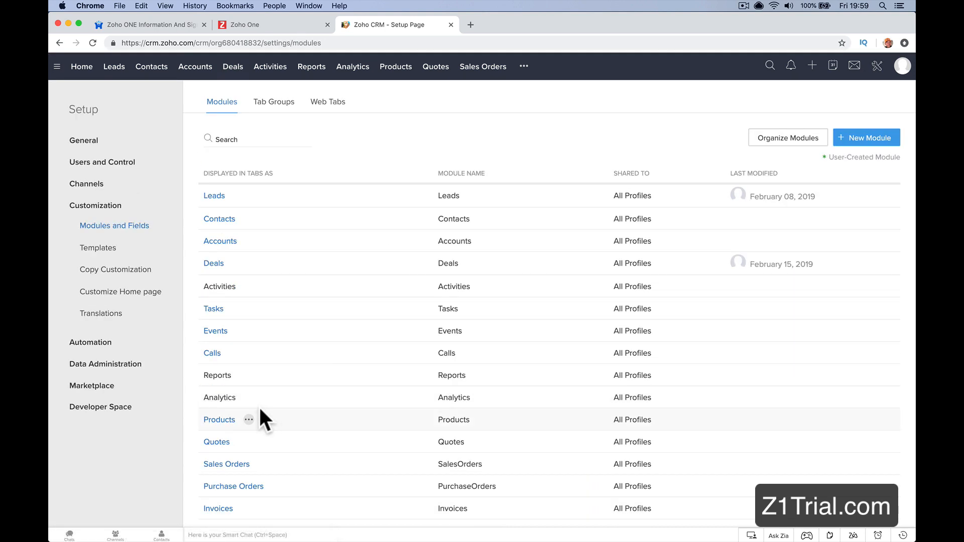
left_click(215, 264)
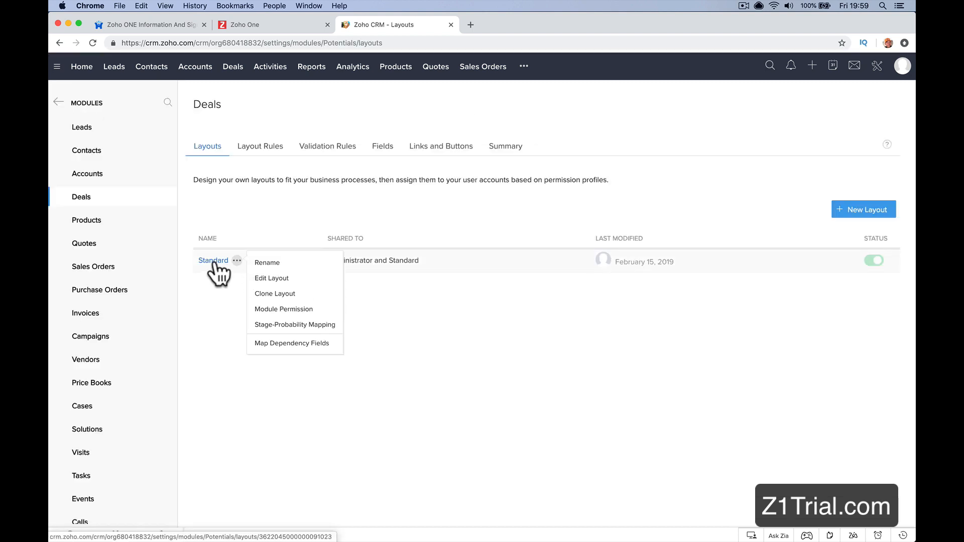
left_click(211, 261)
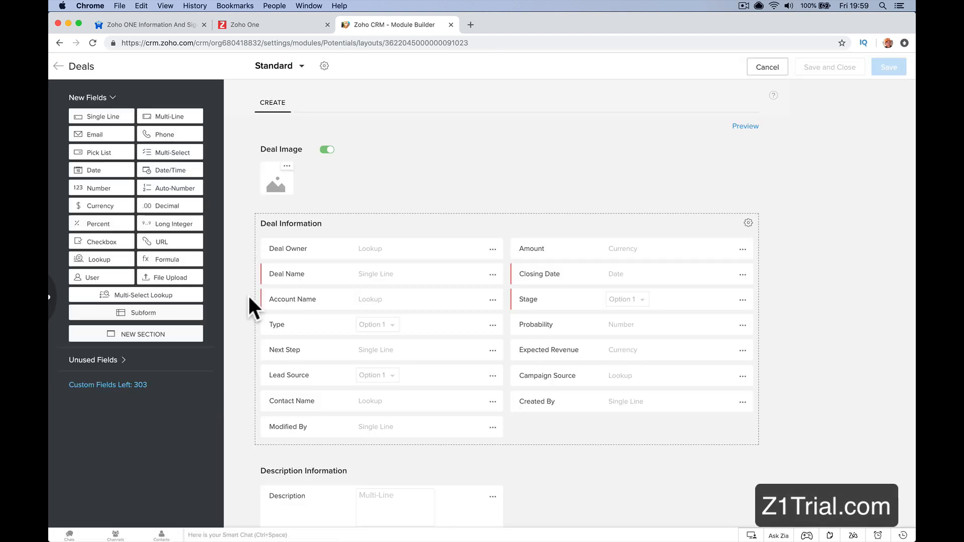
Step: Leave the layout editor and review the Deals module's field listing with its data types and custom fields
key("super+Left")
left_click(366, 147)
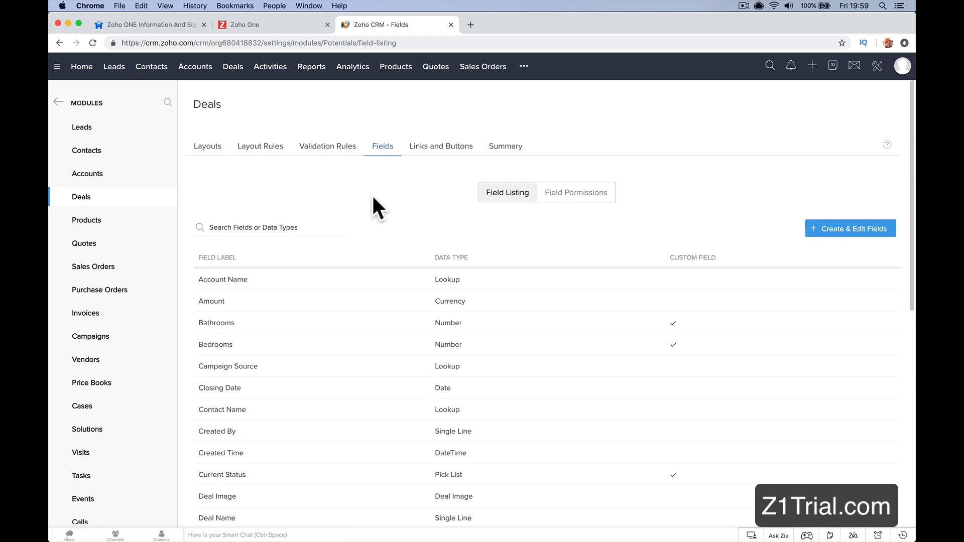
scroll(371, 194, "down", 5)
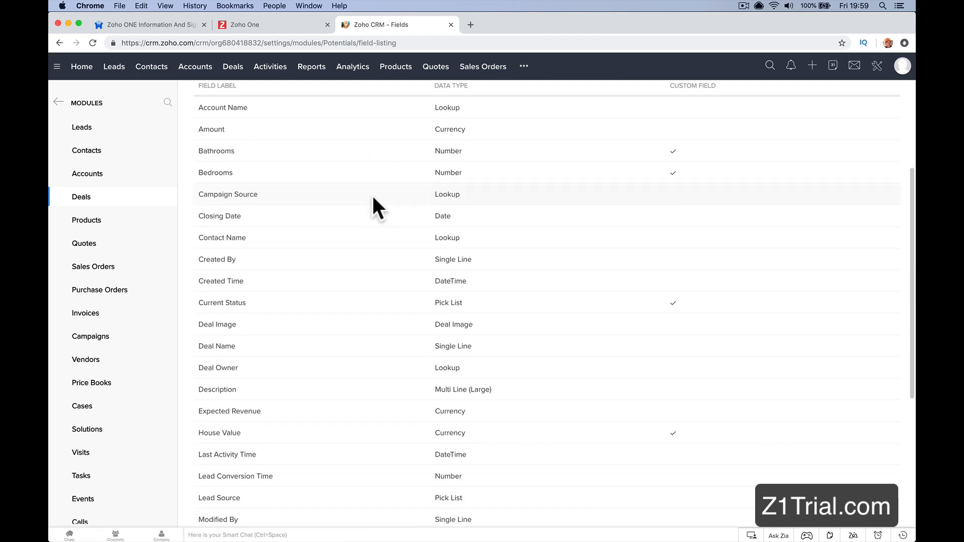
scroll(372, 197, "down", 5)
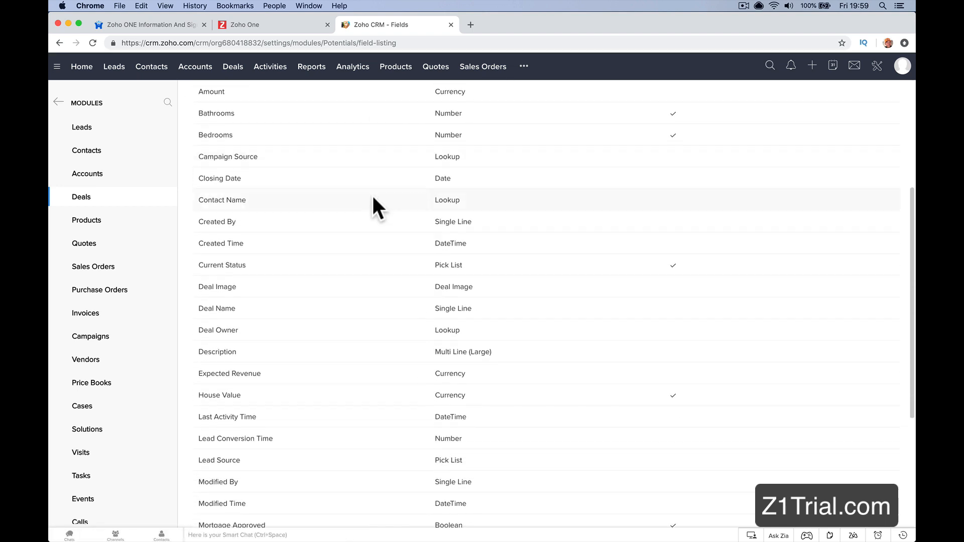
scroll(373, 198, "down", 5)
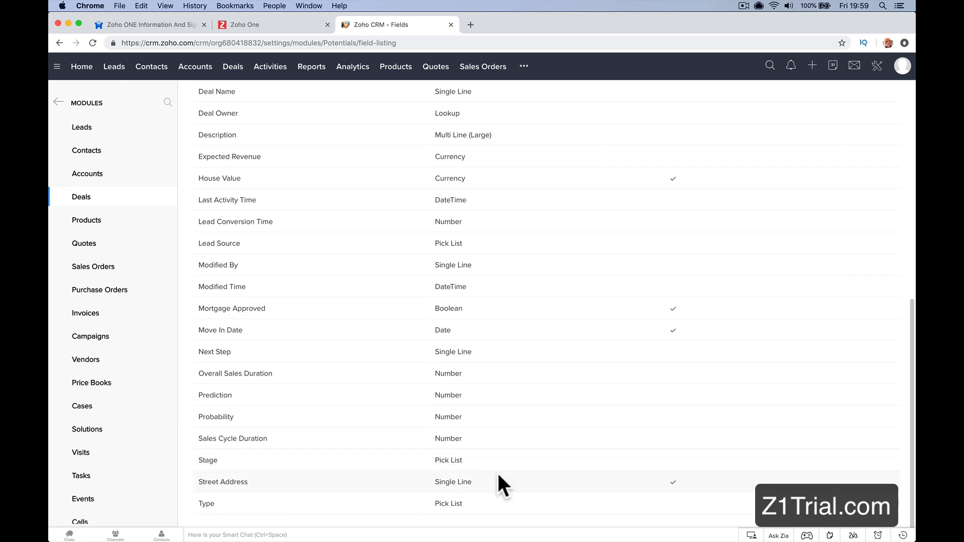
scroll(607, 454, "up", 15)
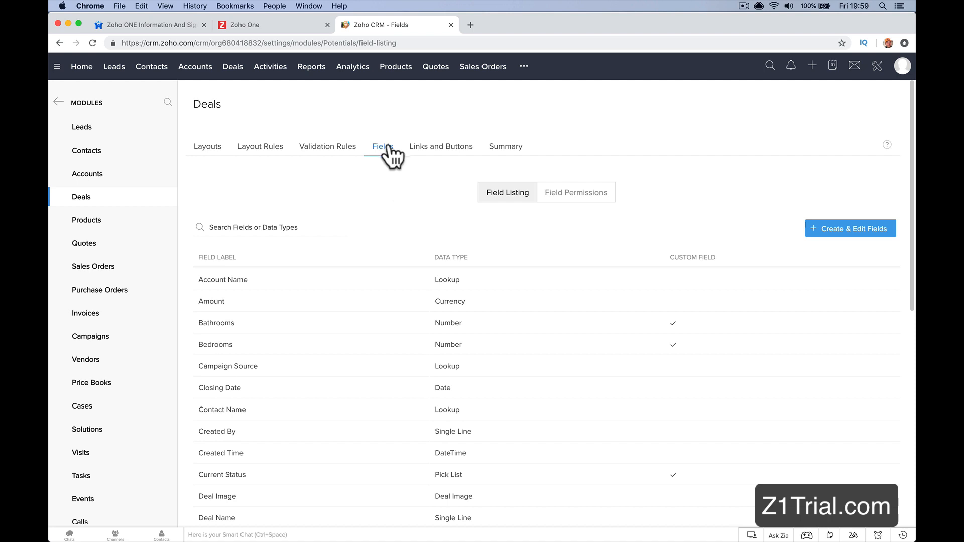
Step: Review the Administrator profile's field permissions for Deals, and return to the field listing
left_click_drag(576, 241, 581, 199)
left_click(550, 196)
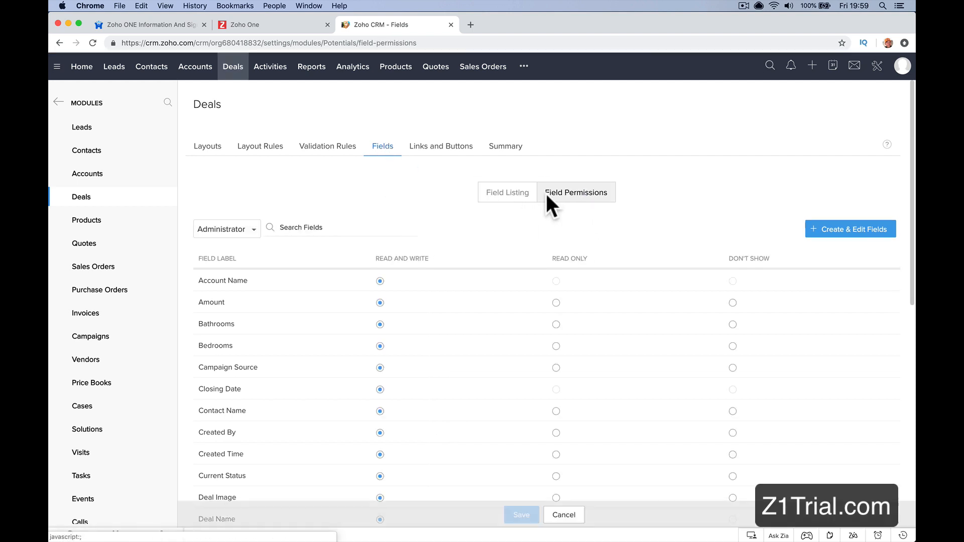
scroll(520, 315, "down", 9)
scroll(520, 314, "up", 9)
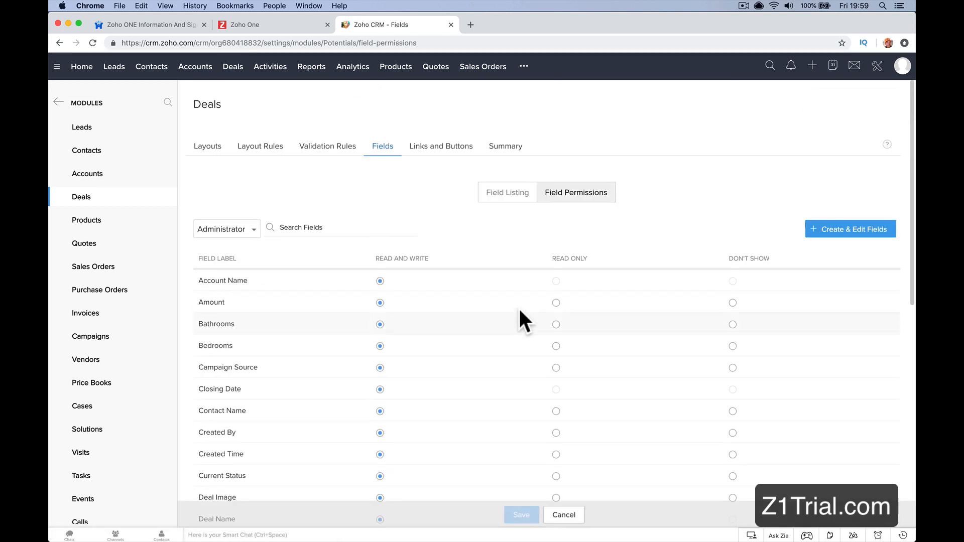
left_click(523, 196)
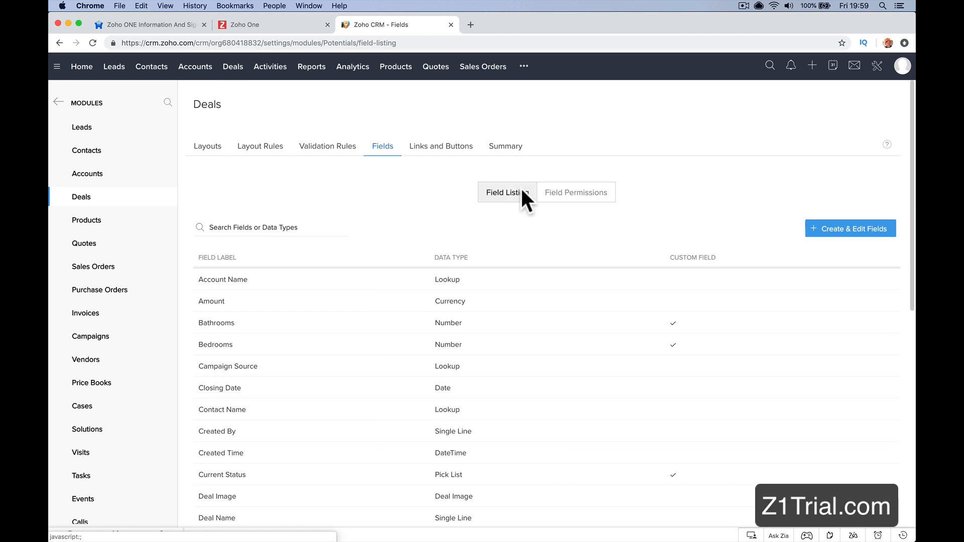
Step: Open the Deals layout for creating and editing fields and examine the options available for the Stage field
left_click(851, 231)
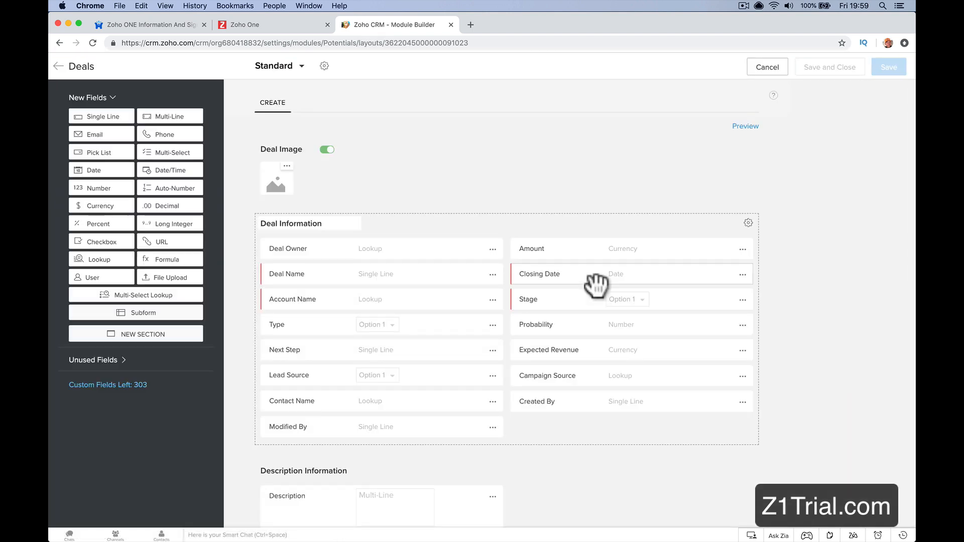
scroll(596, 285, "down", 2)
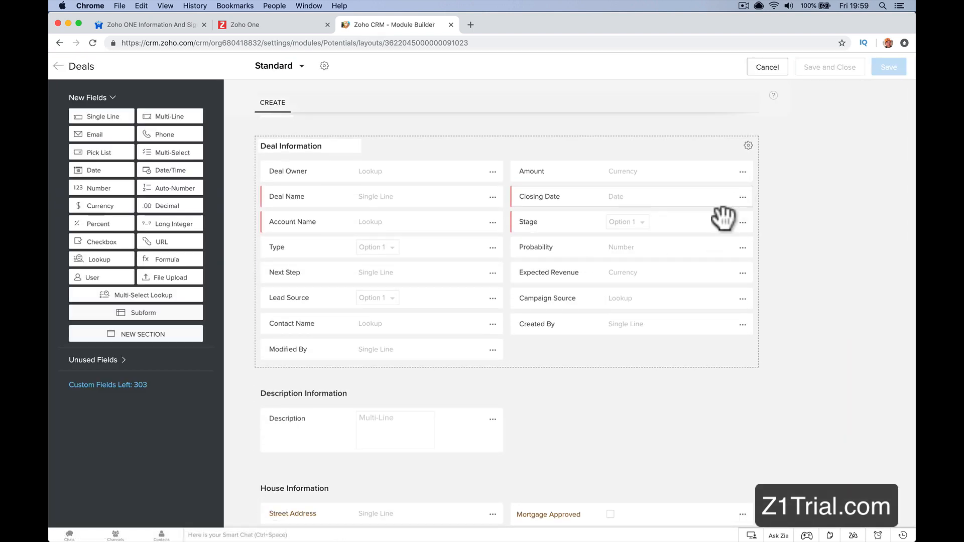
left_click(743, 222)
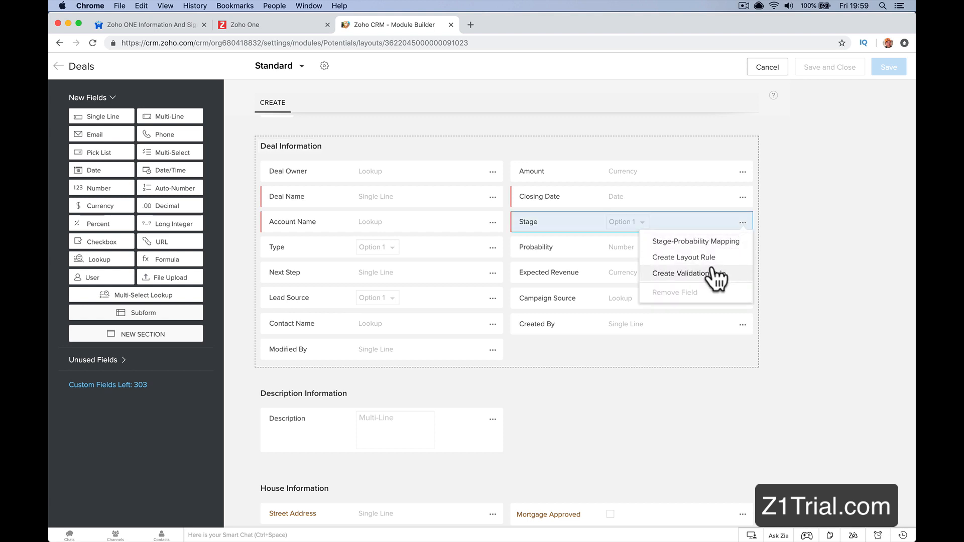
left_click(619, 232)
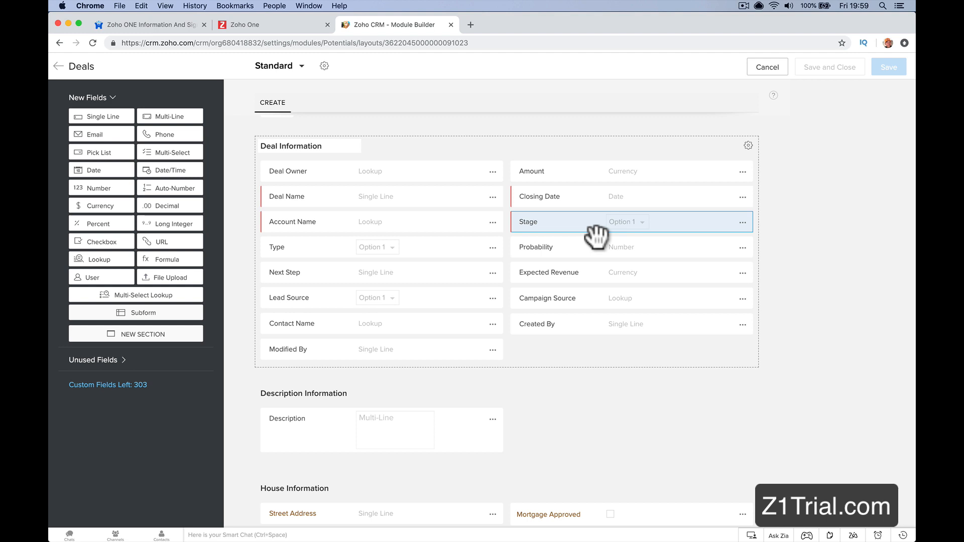
left_click(741, 224)
left_click(740, 222)
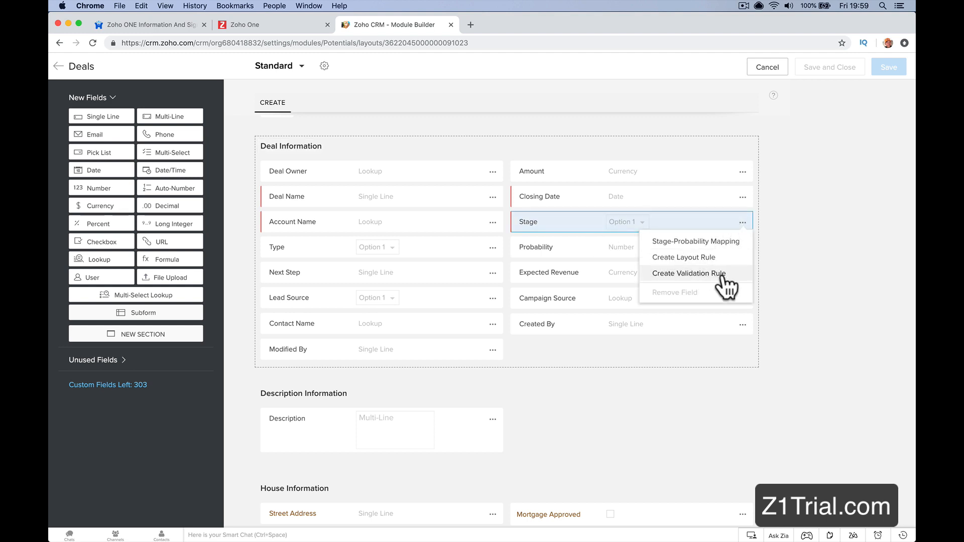
left_click(799, 269)
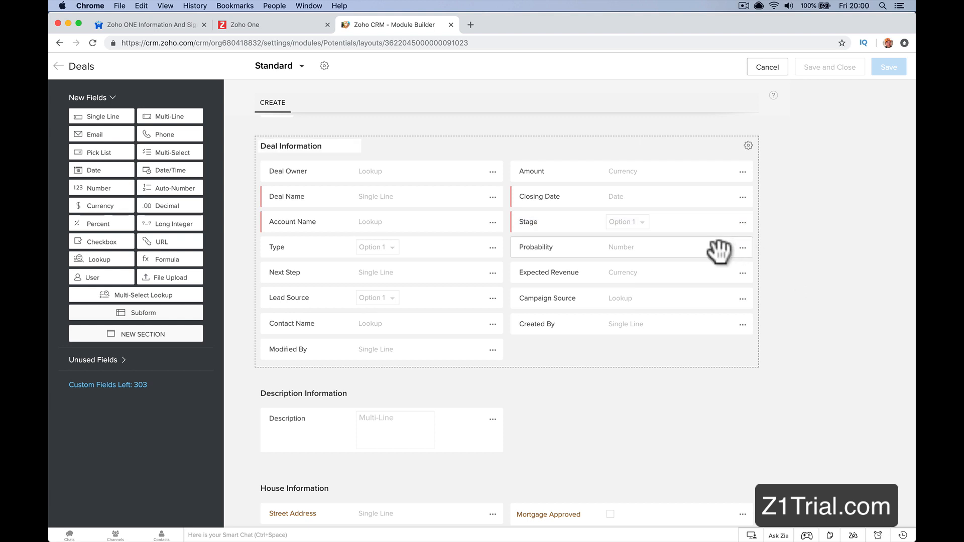
Step: Open the Stage field's Stage-Probability Mapping and review its stages, probabilities and forecast categories
left_click(743, 223)
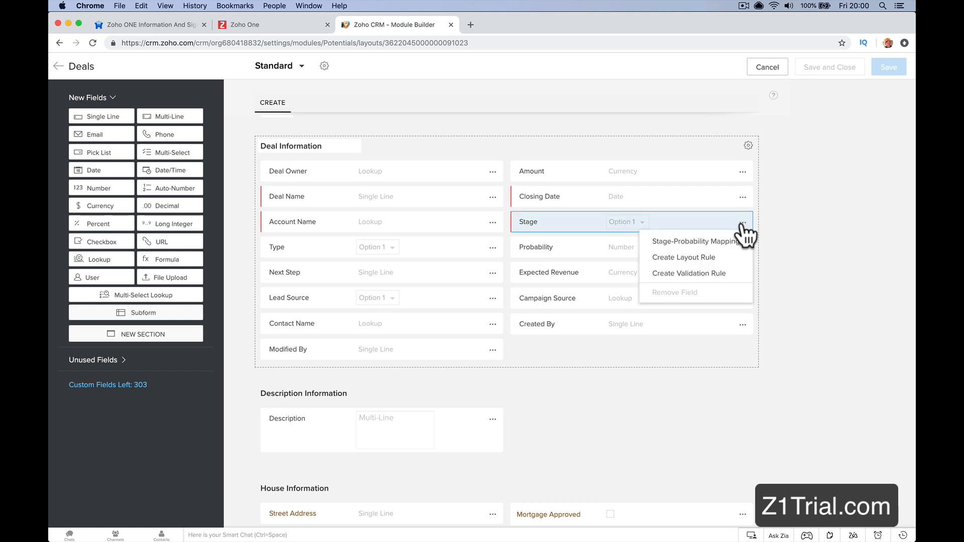
left_click(720, 242)
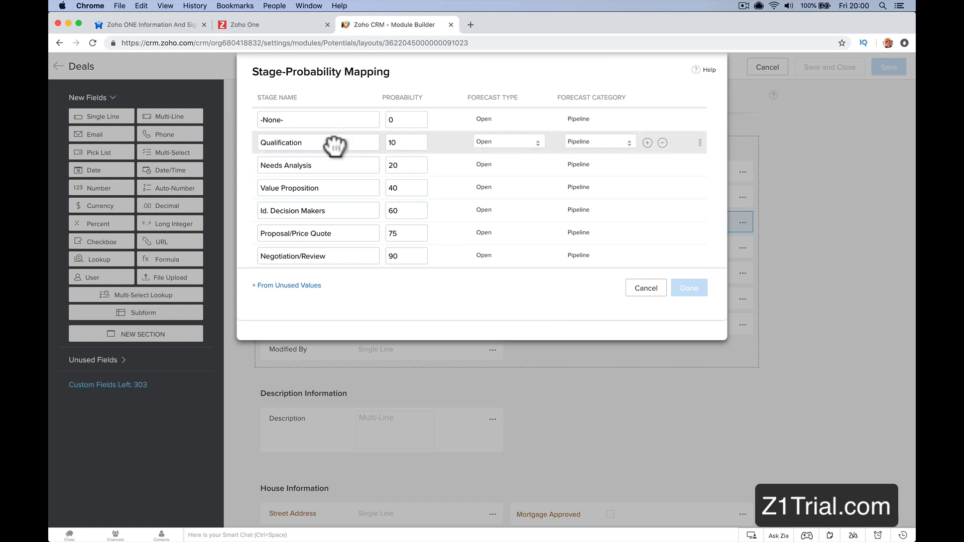
scroll(327, 210, "down", 3)
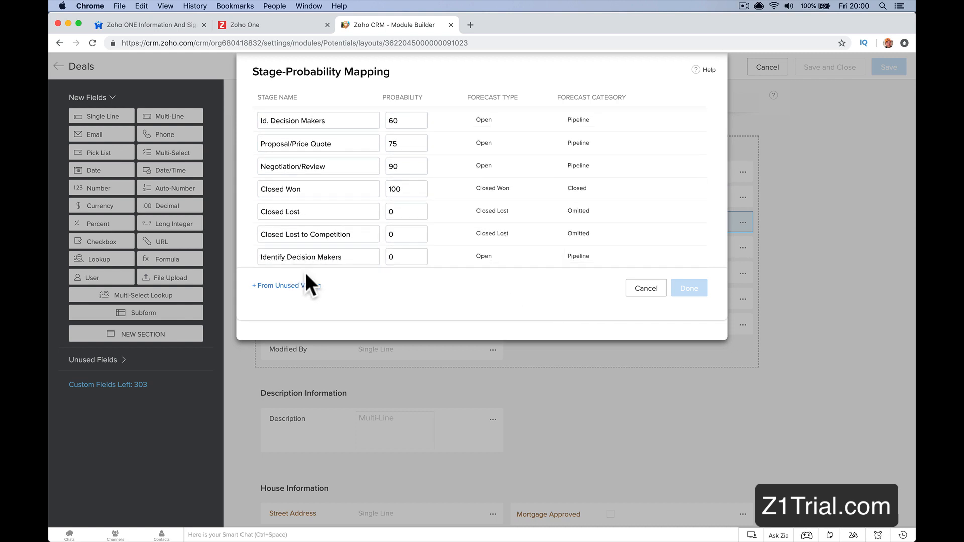
Step: Review the stage names and probabilities, and rename the Negotiation/Review stage as Waiting On Mortgage
scroll(337, 230, "up", 4)
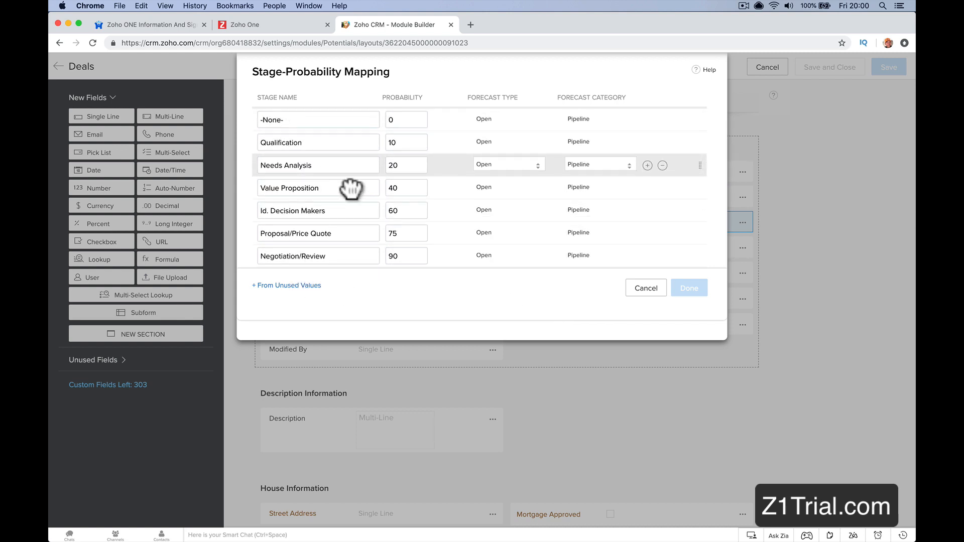
triple_click(333, 165)
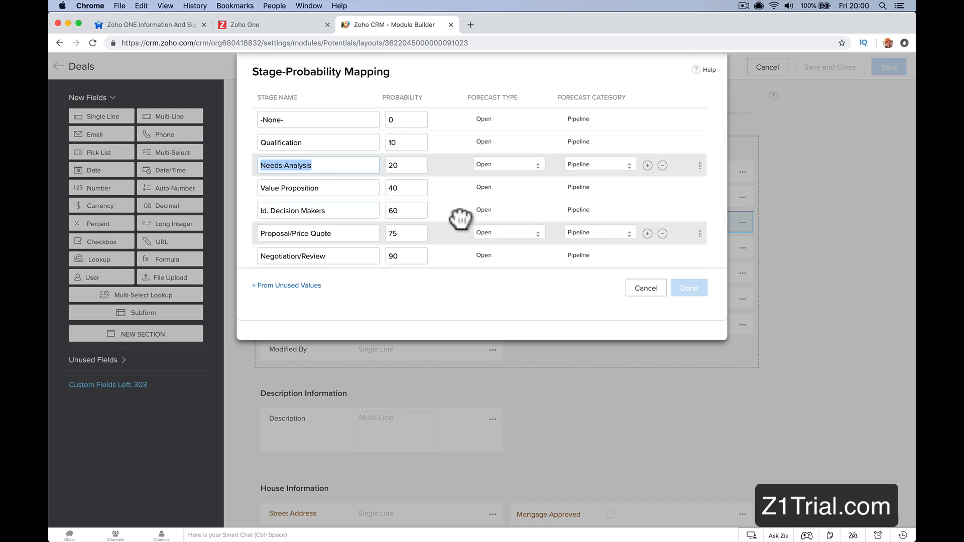
double_click(408, 164)
scroll(366, 234, "down", 3)
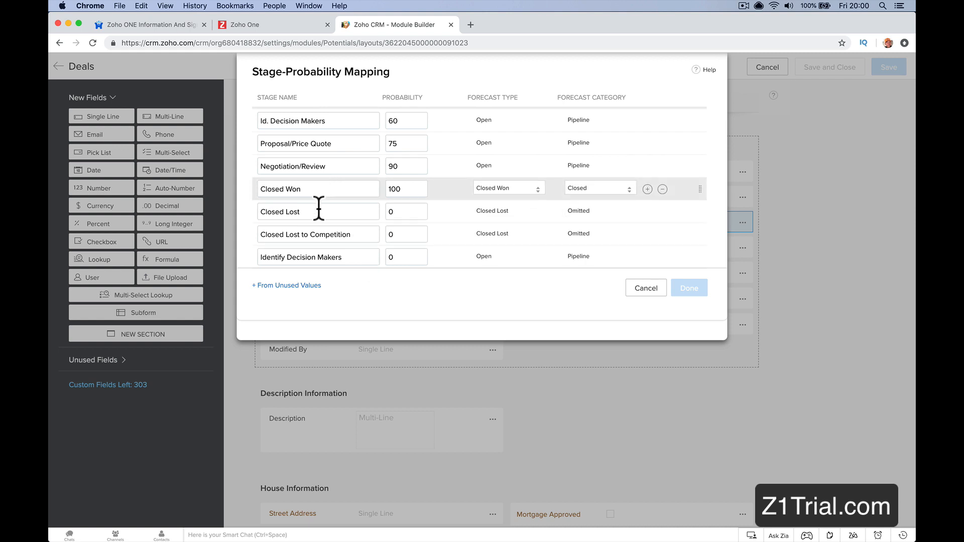
scroll(318, 211, "up", 3)
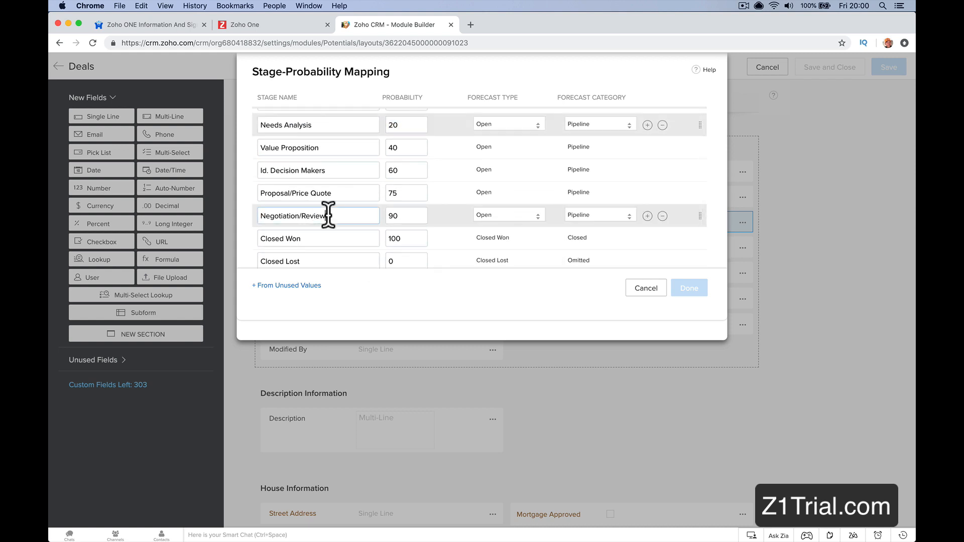
double_click(328, 216)
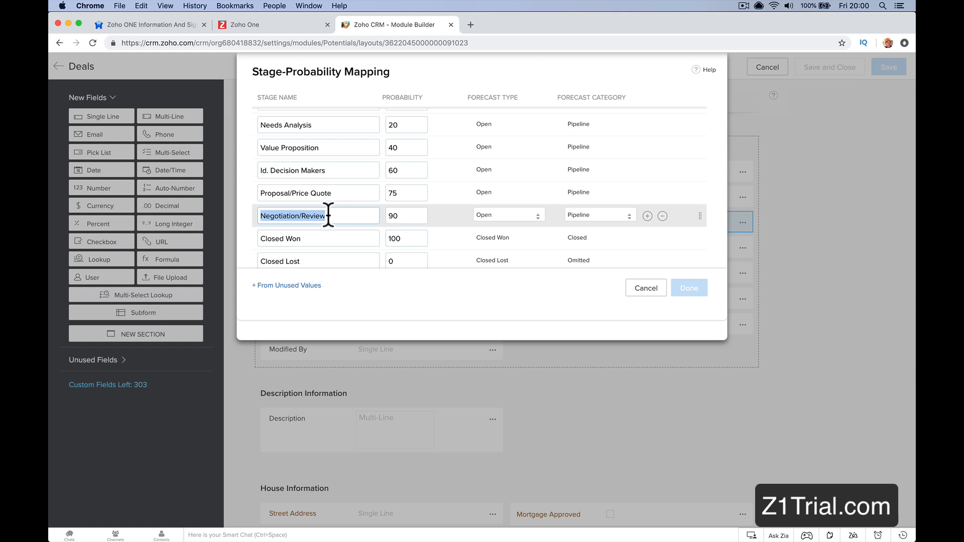
type("Waiting On Mortgage")
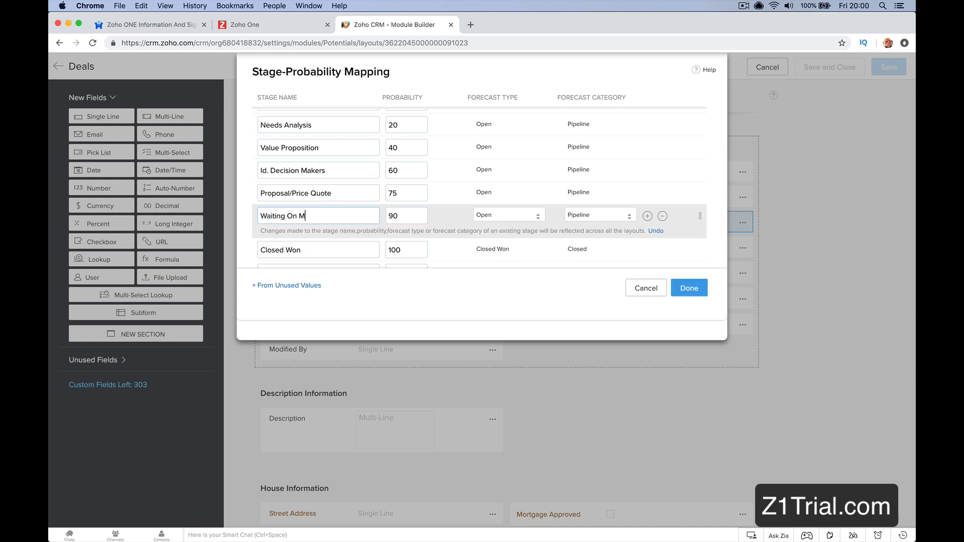
Step: Add a House Occupied stage after Waiting On Mortgage with 90 probability, Open forecast type and Pipeline category, and apply the mapping
left_click(647, 217)
left_click(316, 245)
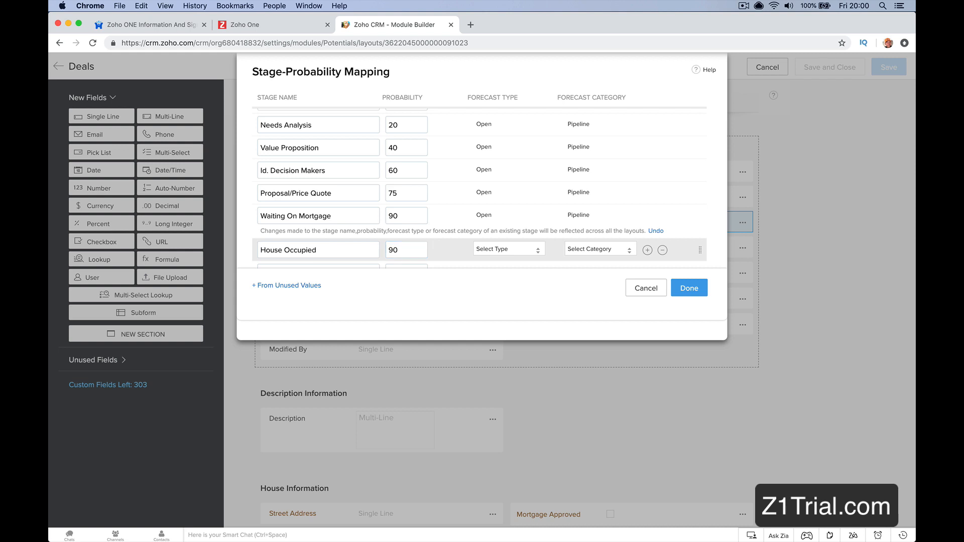
left_click(511, 251)
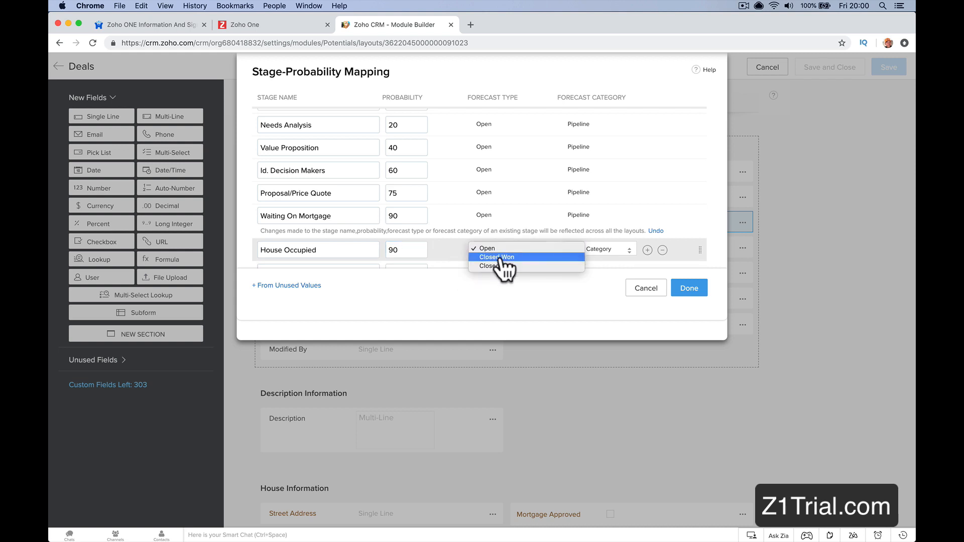
left_click(495, 249)
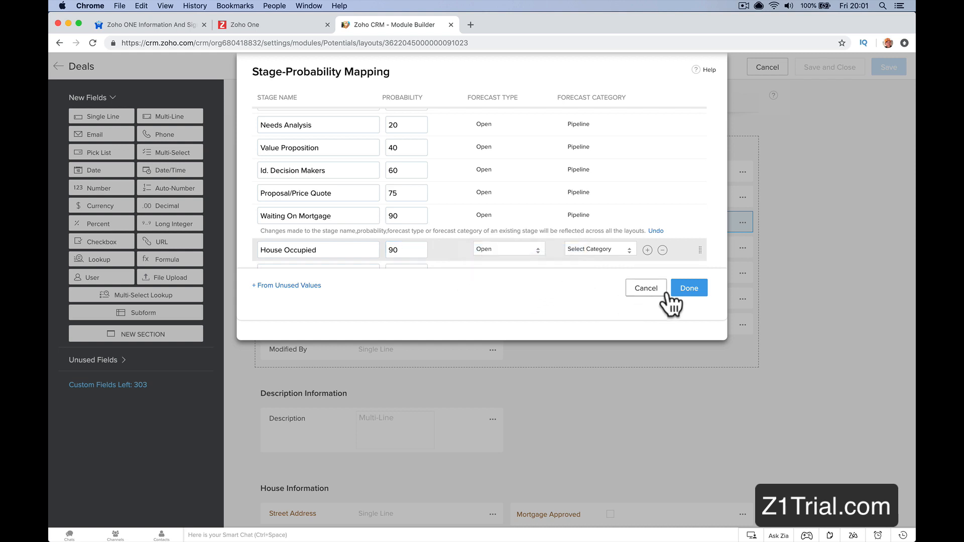
left_click(690, 294)
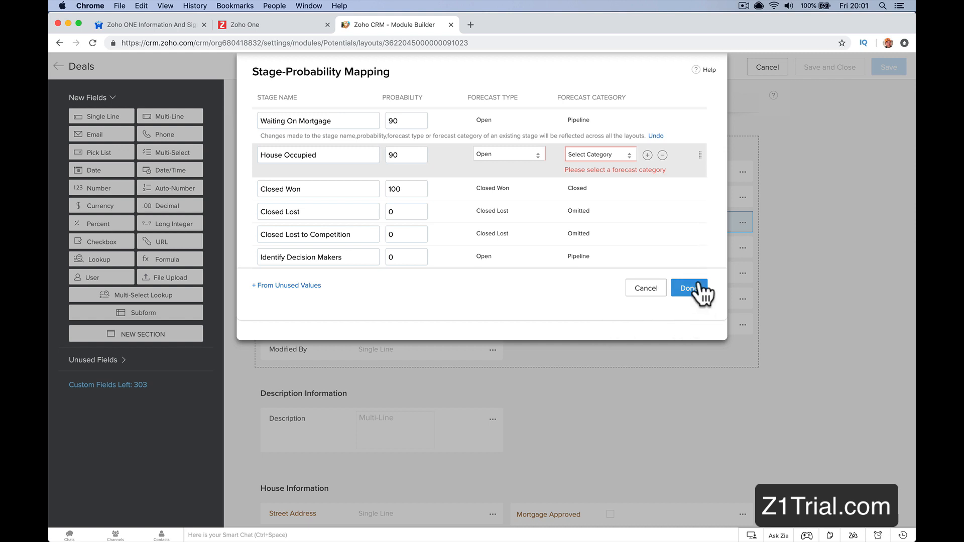
left_click(626, 153)
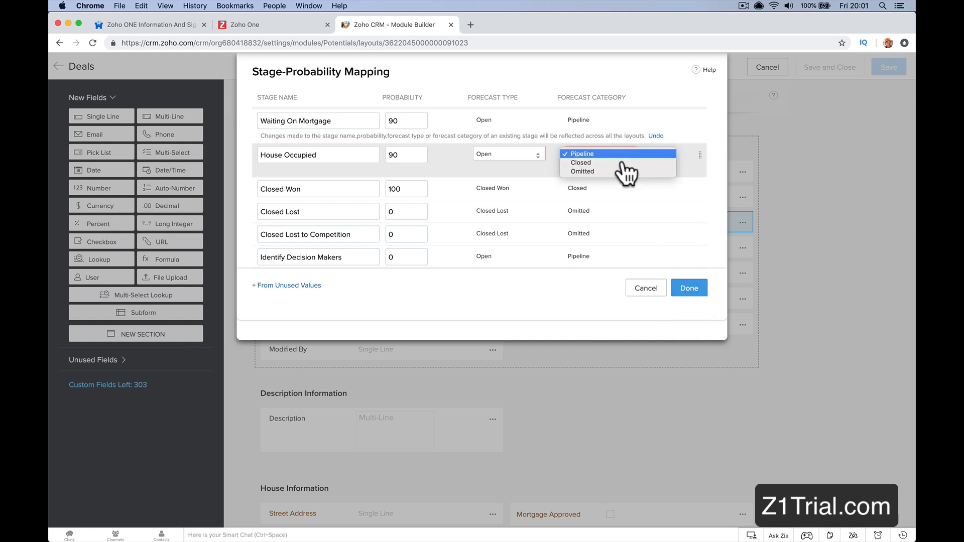
left_click(623, 154)
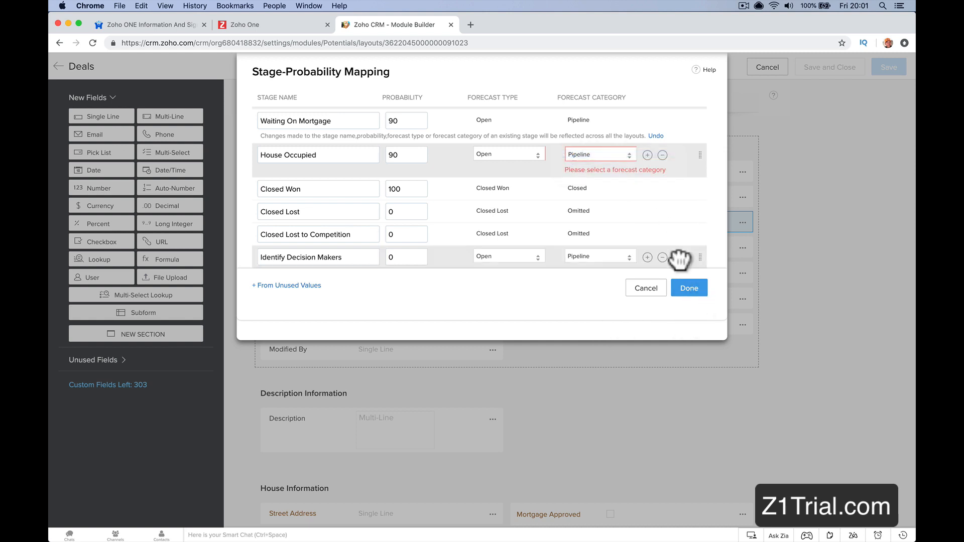
left_click(701, 288)
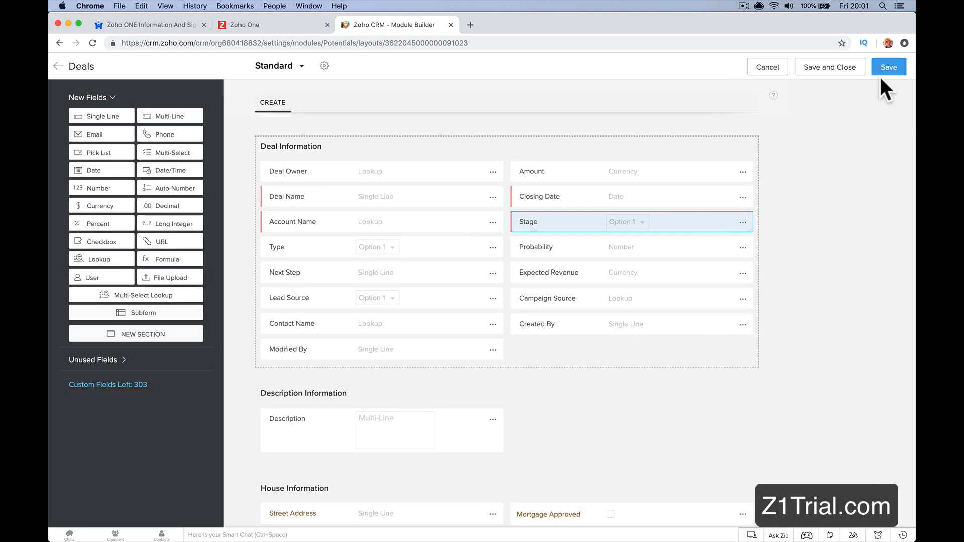
Step: Save the Deals layout and check the Waiting On Mortgage and House Occupied columns on the Deals stage board
left_click(881, 70)
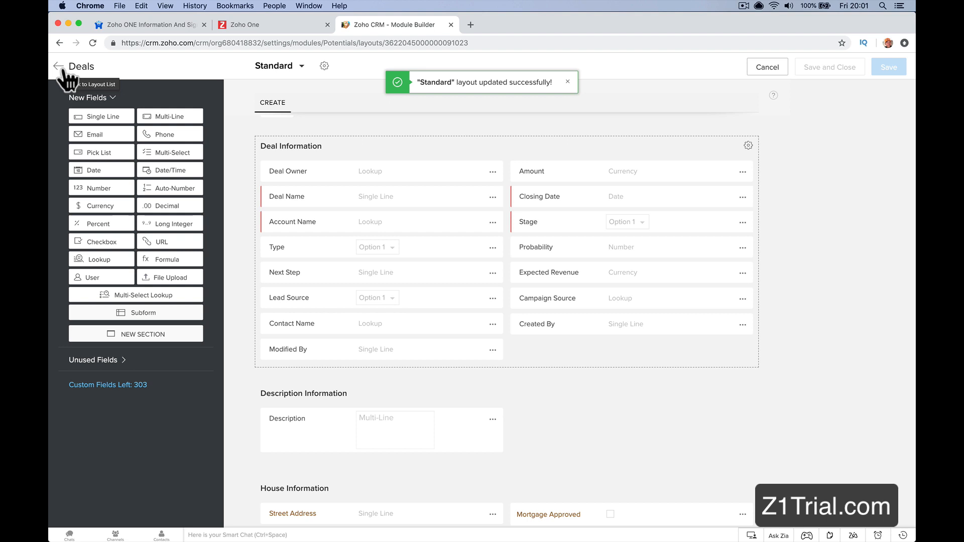
left_click(60, 68)
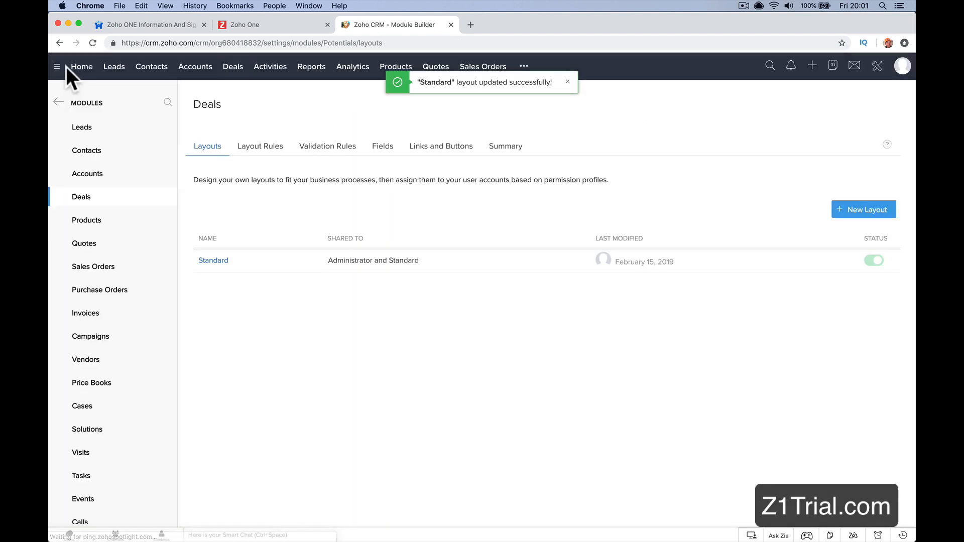
left_click(245, 74)
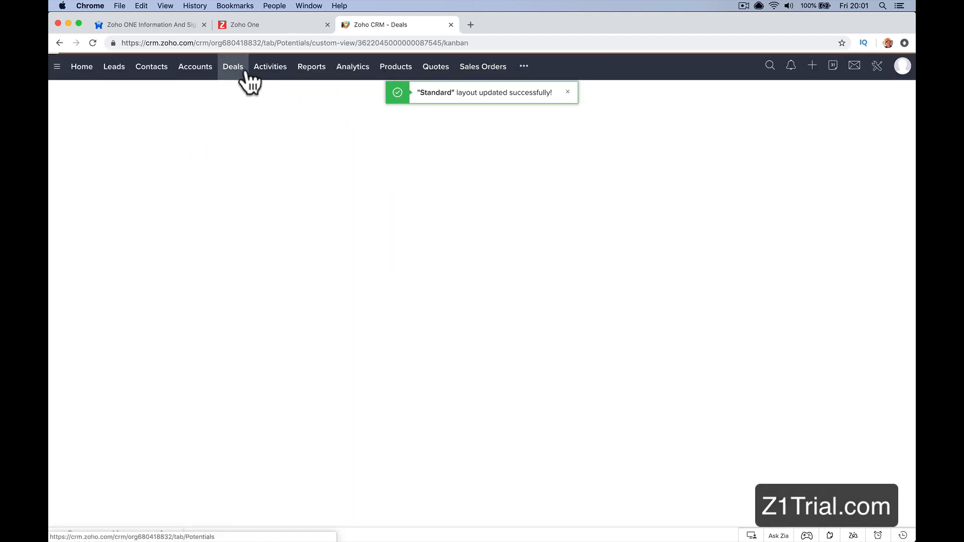
scroll(527, 232, "right", 5)
scroll(526, 232, "right", 10)
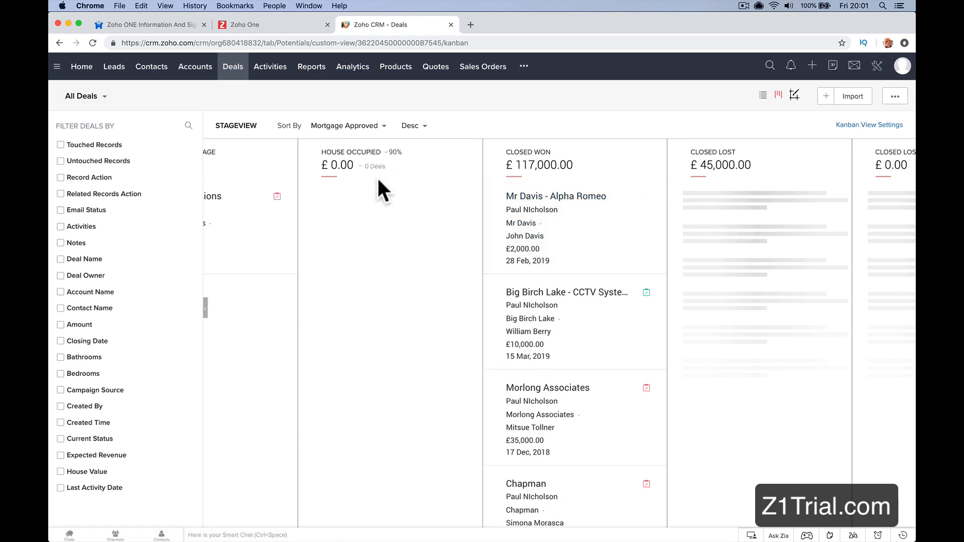
scroll(377, 176, "left", 5)
scroll(497, 206, "left", 5)
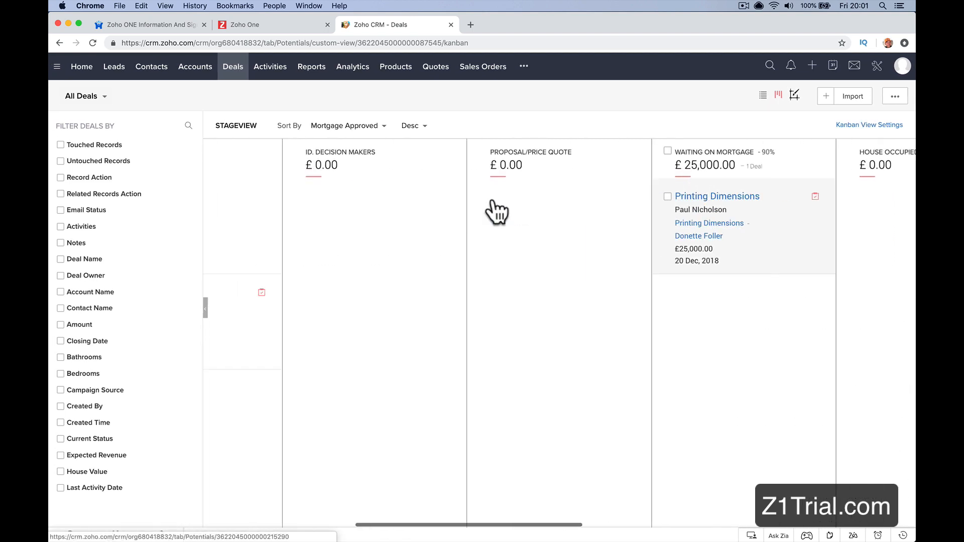
scroll(497, 208, "right", 8)
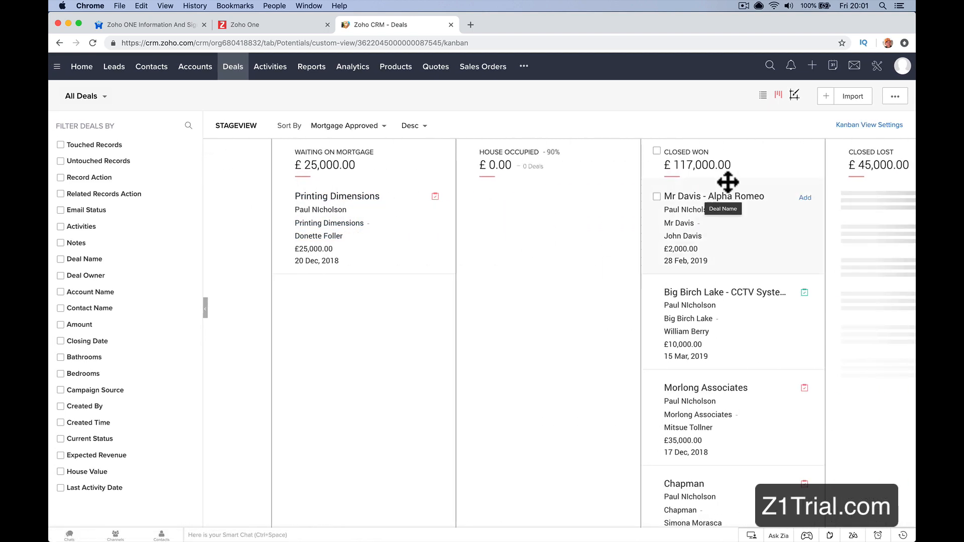
Step: Move the Alpha Romeo deal from Closed Won to Waiting On Mortgage, Proposal/Price Quote, back to Waiting On Mortgage, and finally to House Occupied
left_click_drag(732, 200, 332, 310)
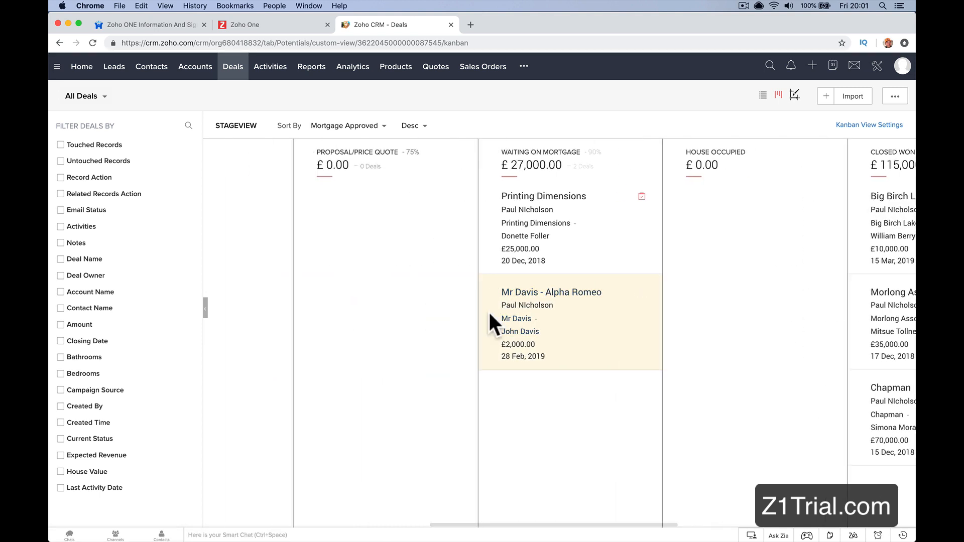
left_click_drag(553, 299, 363, 209)
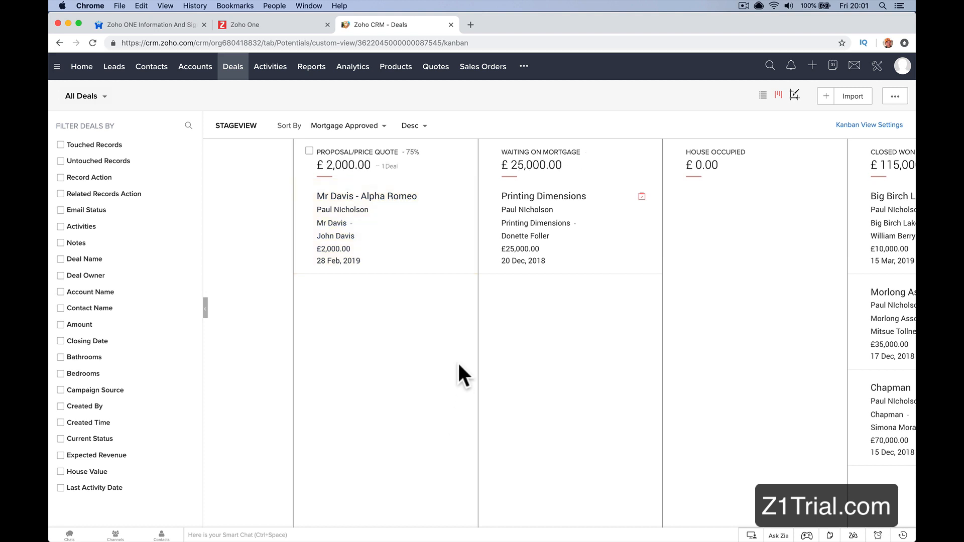
scroll(417, 214, "left", 7)
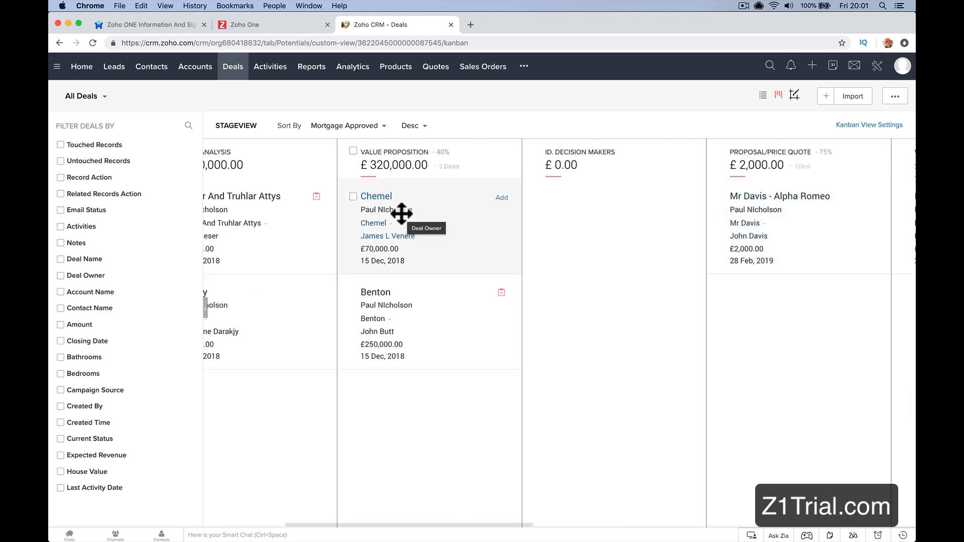
scroll(516, 243, "right", 6)
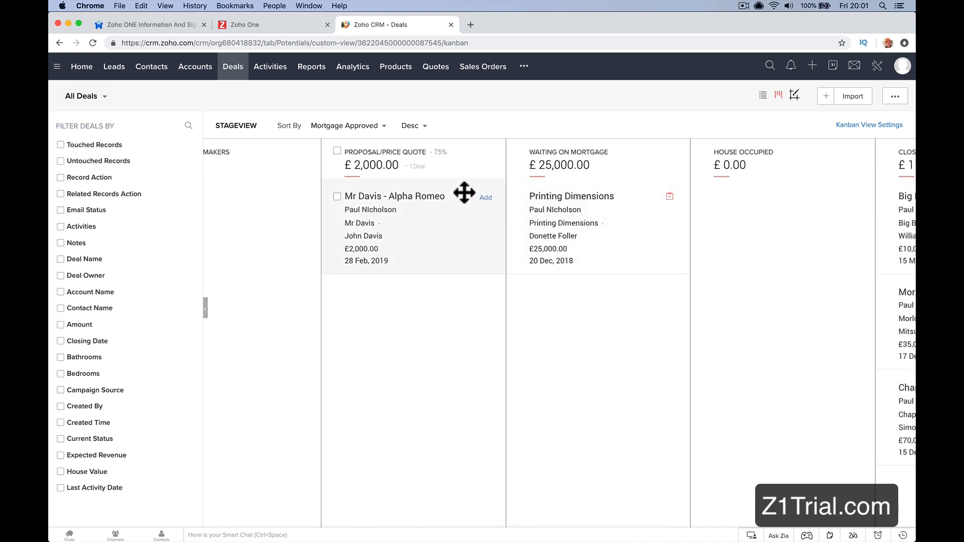
left_click_drag(522, 194, 552, 296)
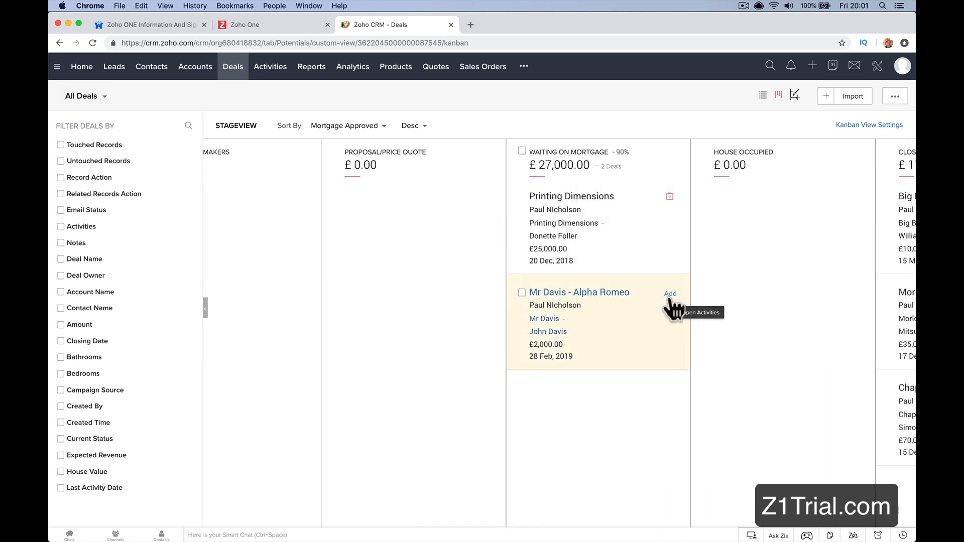
left_click_drag(670, 296, 766, 222)
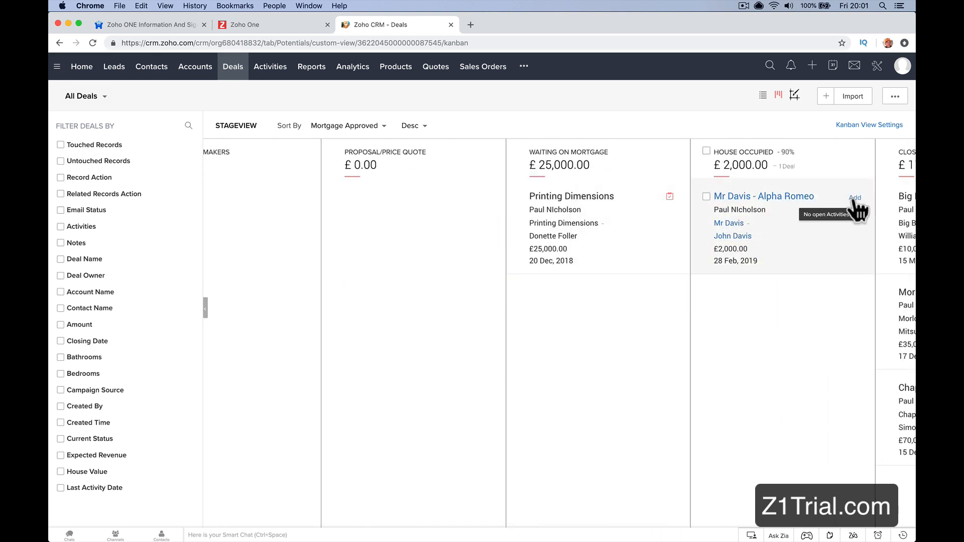
Step: Examine the new call and new event forms for the Alpha Romeo deal, closing each without saving
left_click(856, 199)
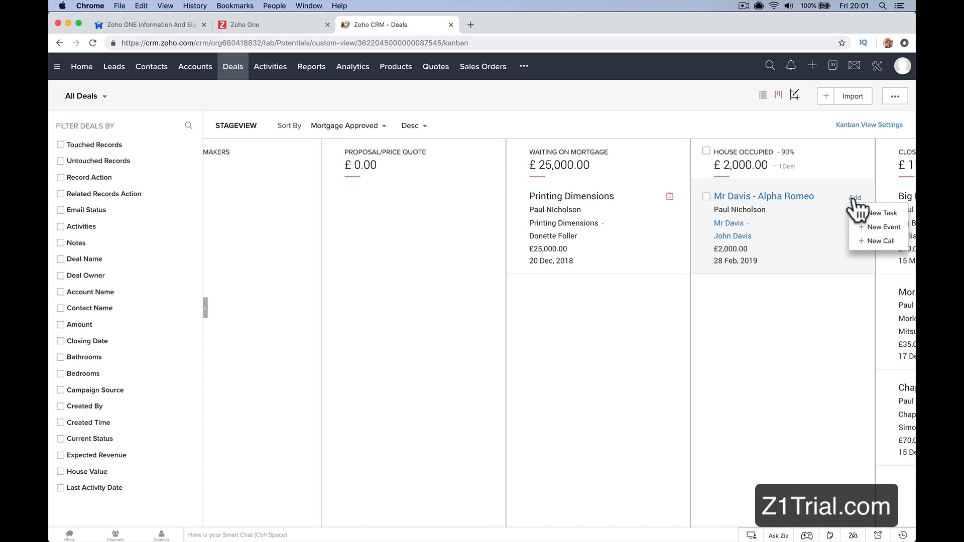
left_click(869, 241)
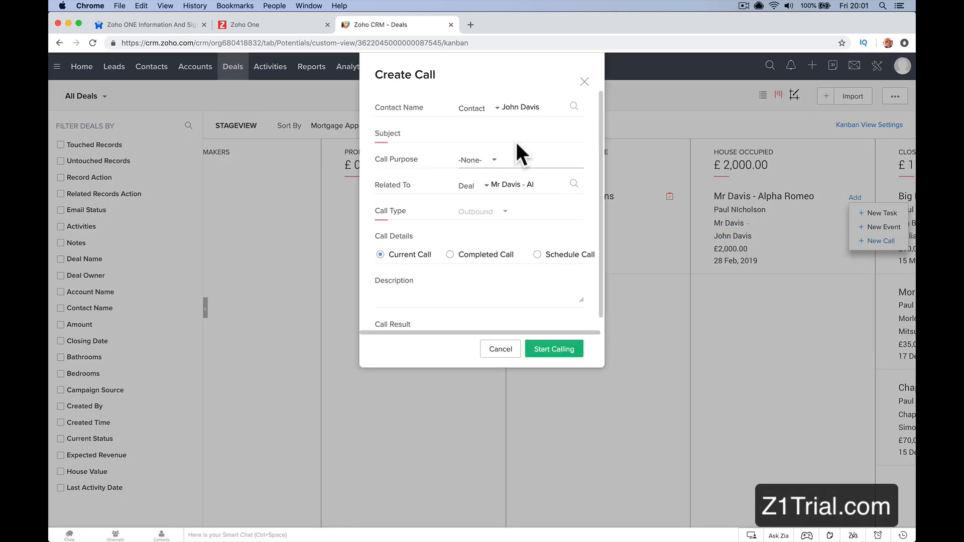
left_click(584, 81)
left_click(874, 227)
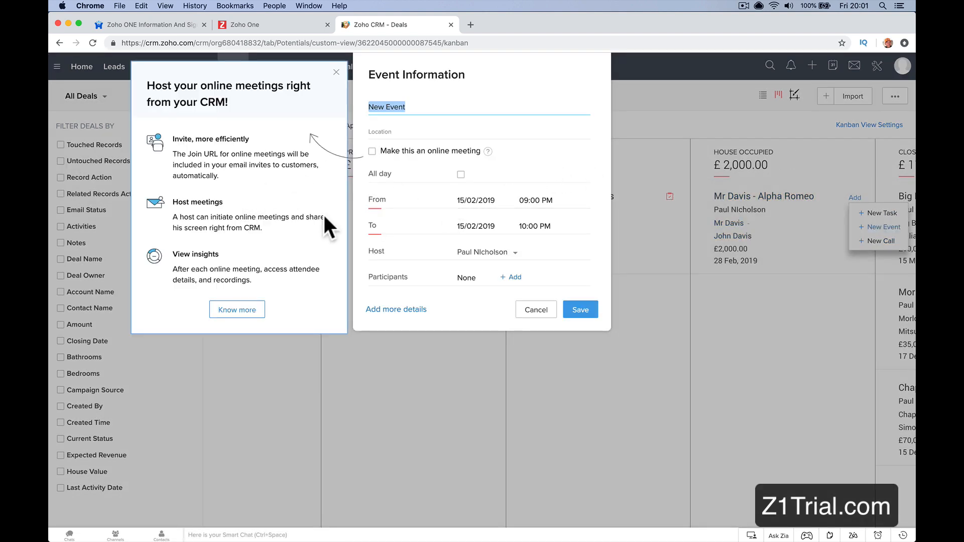
left_click(536, 310)
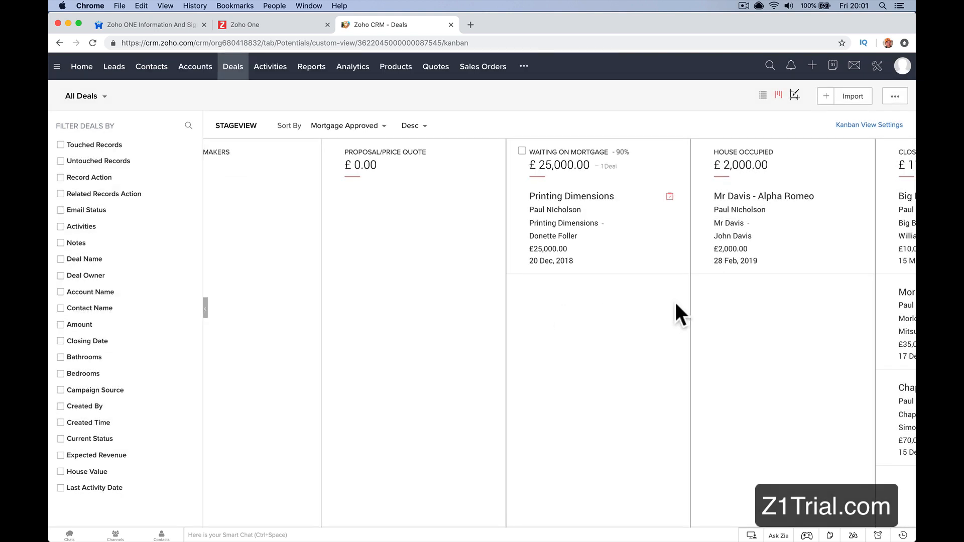
scroll(676, 312, "right", 5)
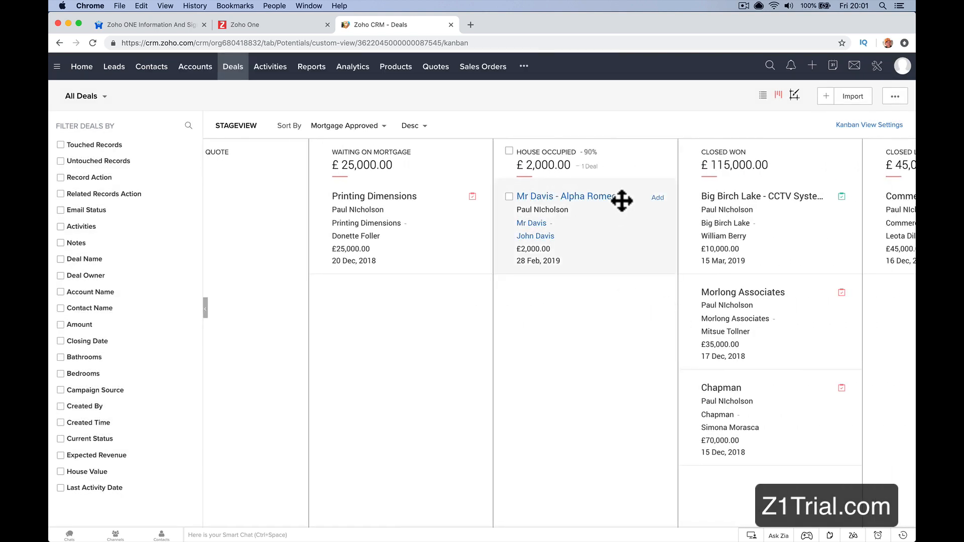
Step: View the Activities board and check the online website visitors
left_click(271, 66)
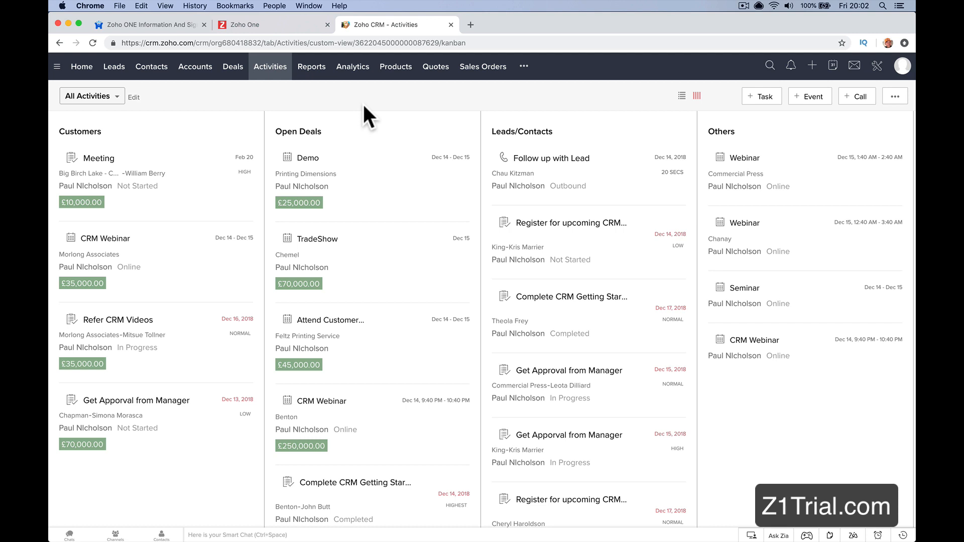
left_click(752, 535)
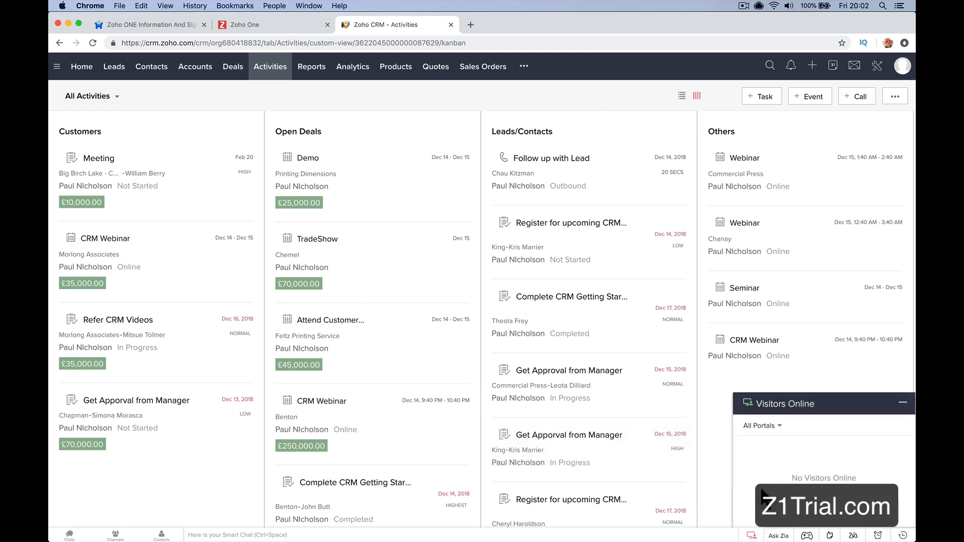
Step: Review the earlier questions in the Zia assistant and ask it again for "Revenue this month"
left_click(778, 537)
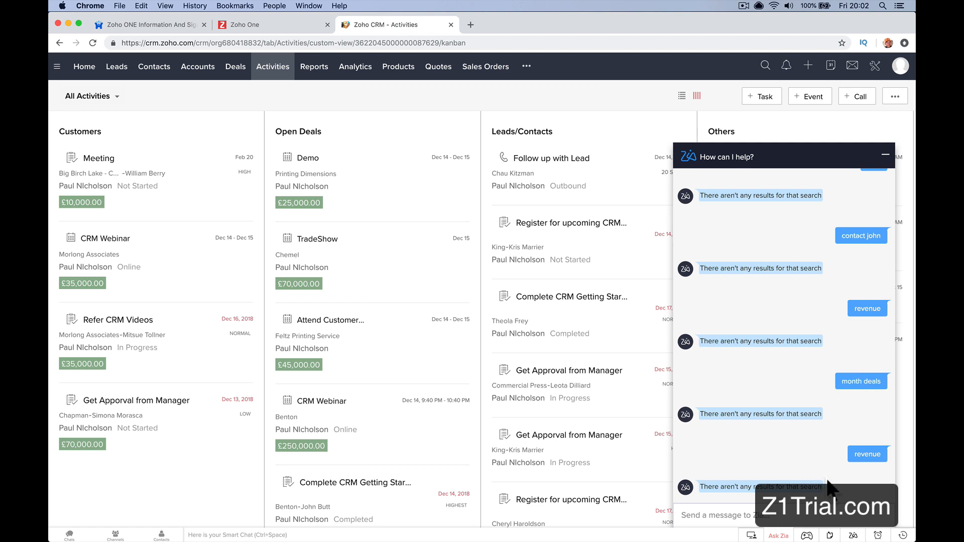
scroll(704, 417, "up", 5)
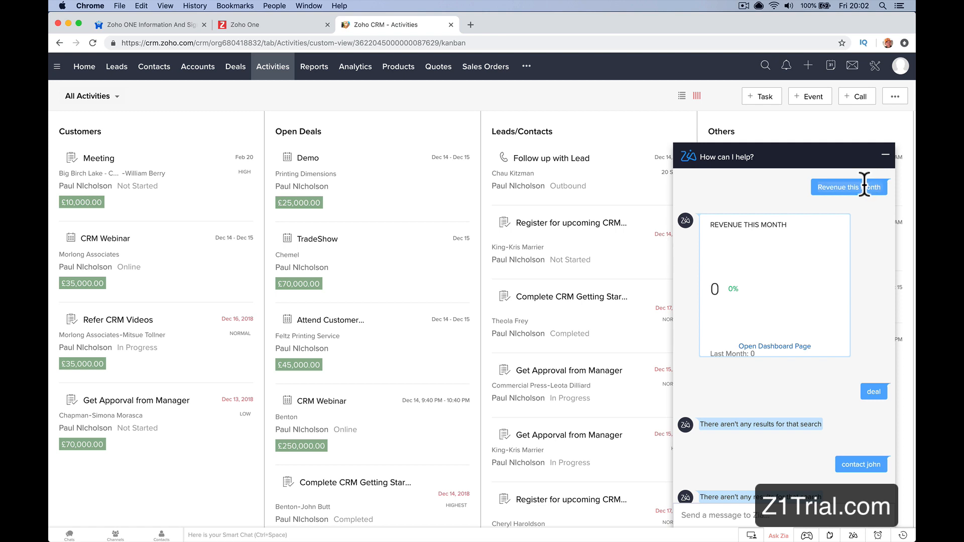
scroll(811, 339, "down", 1)
left_click(724, 517)
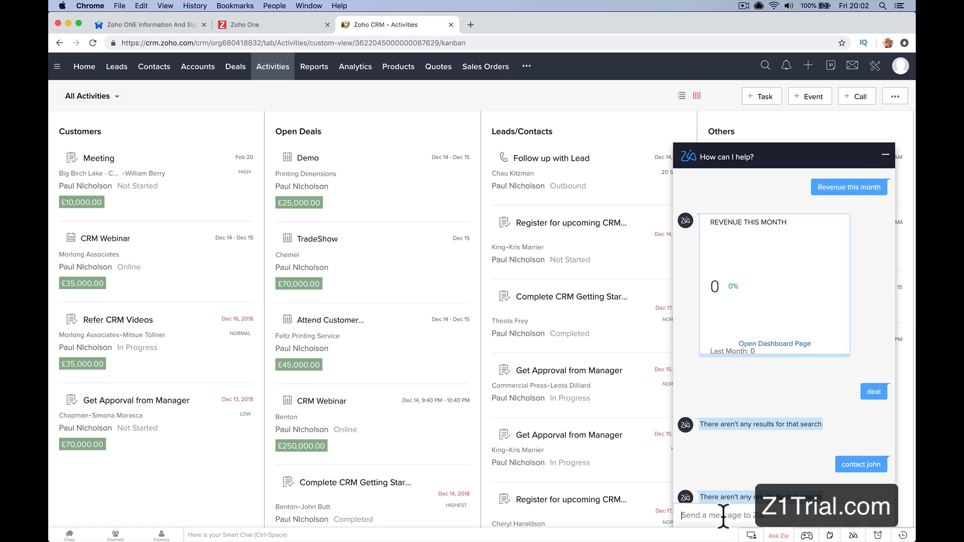
type("Revenue this month")
key("Return")
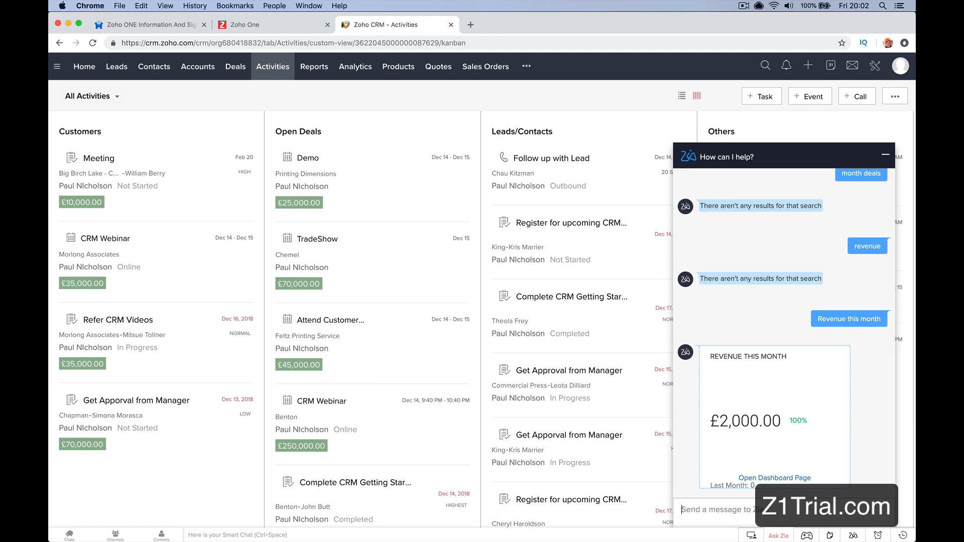
Step: Open a blank sticky note over the Activities board and dismiss it without writing anything
left_click(830, 536)
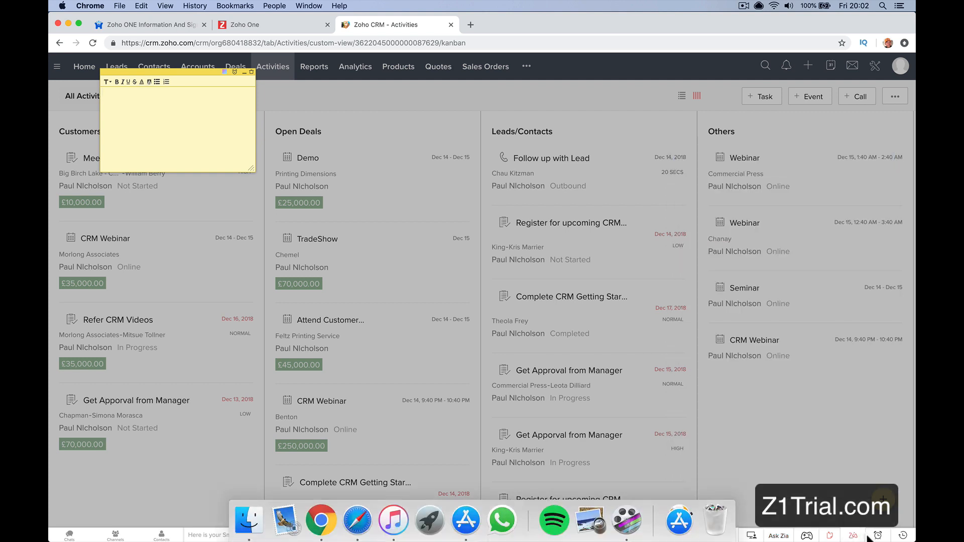
left_click(775, 478)
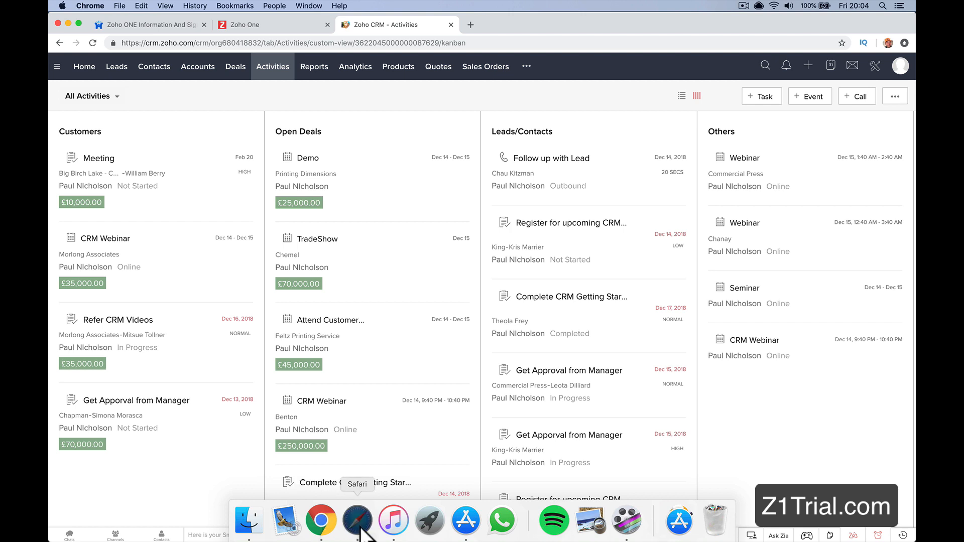
Step: Check the marketing colleague's session in Safari, return to Chrome and send that colleague the chat message "Yo how is it going"
left_click(353, 520)
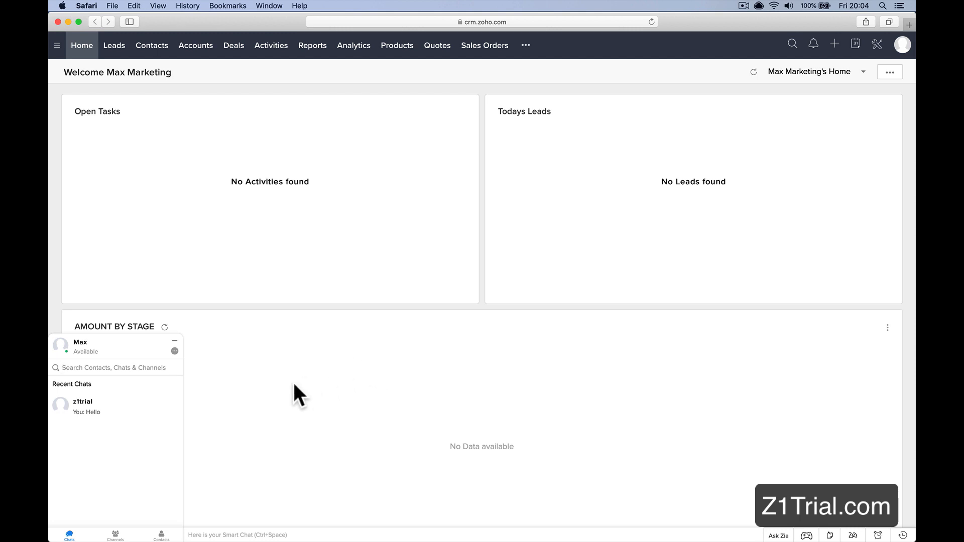
left_click(326, 531)
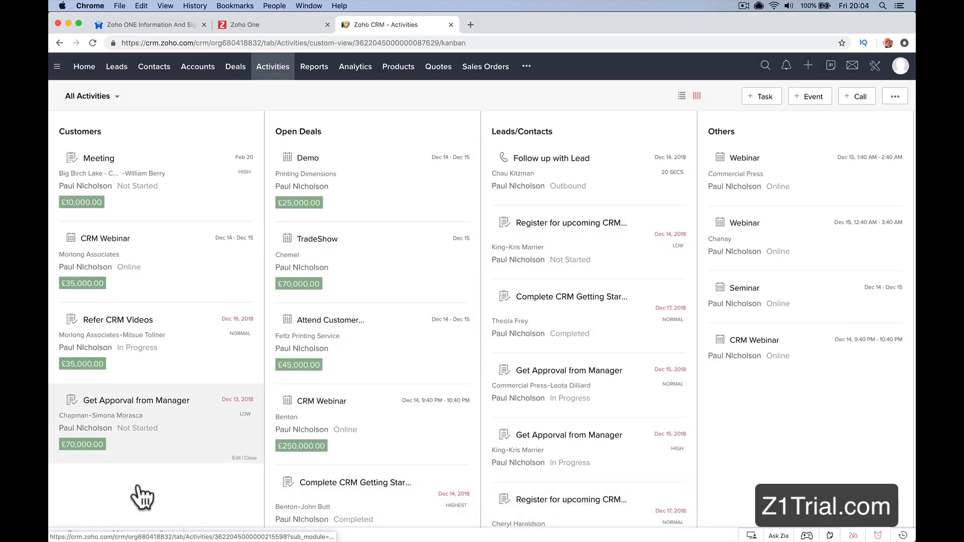
left_click(69, 534)
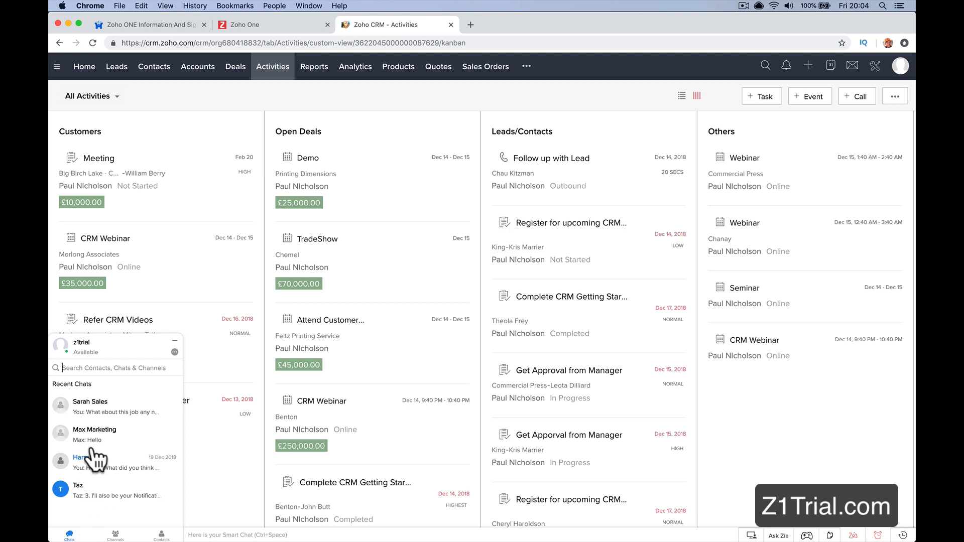
left_click(134, 439)
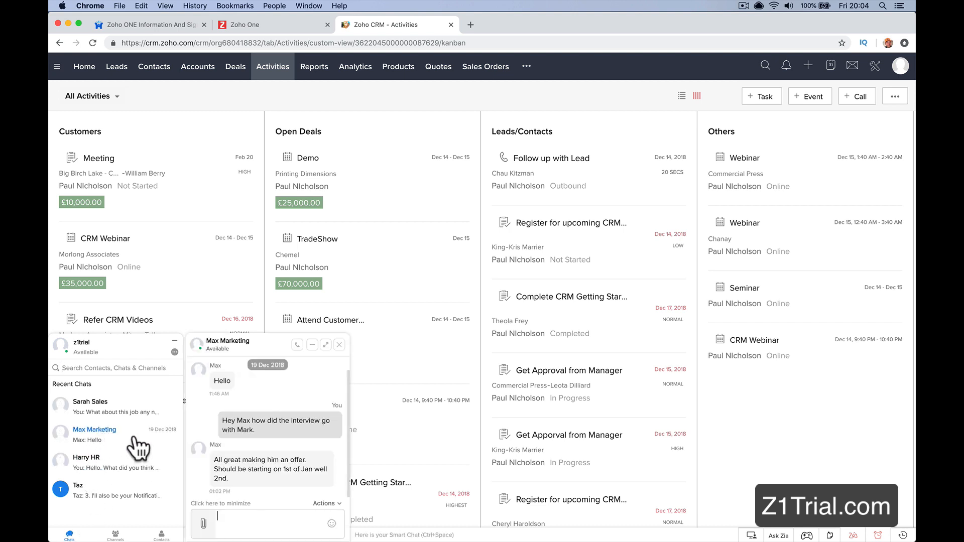
type("Yo how is")
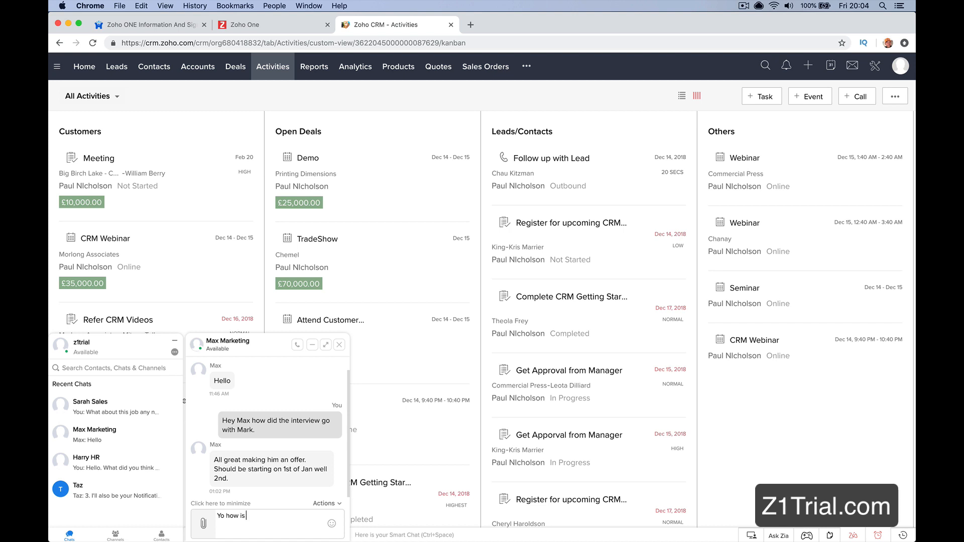
type(" it going")
key("Return")
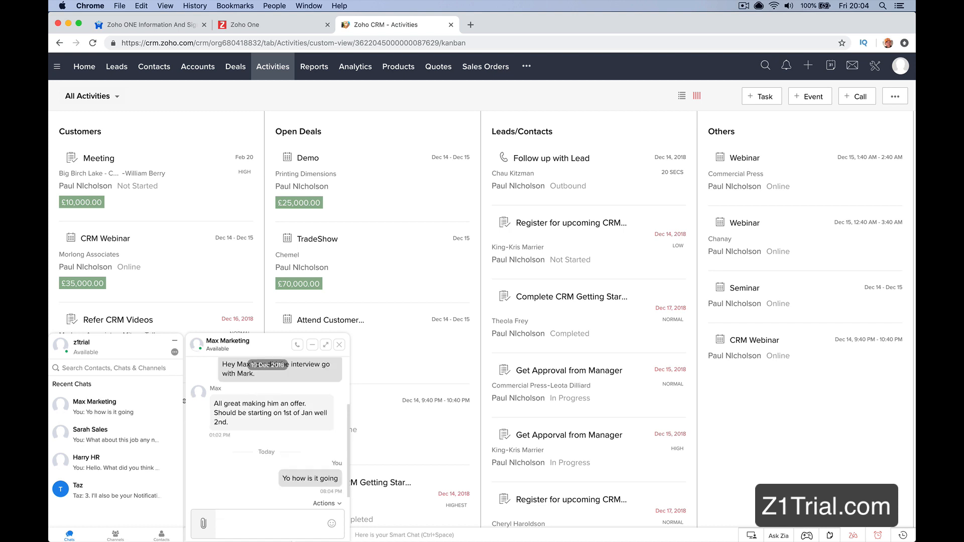
Step: Switch to the marketing colleague's session in Safari and reply to the z1trial chat with "all good how can I help"
left_click(359, 521)
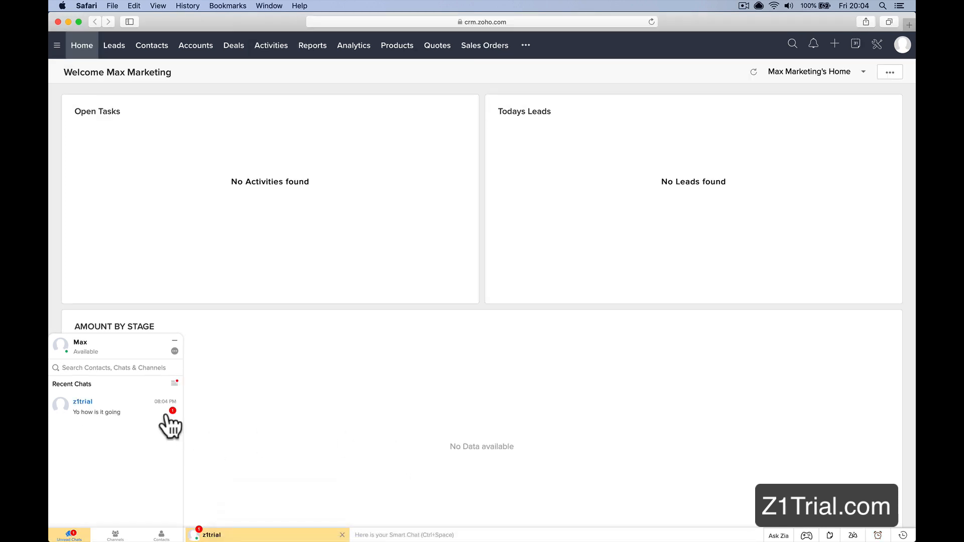
left_click(243, 535)
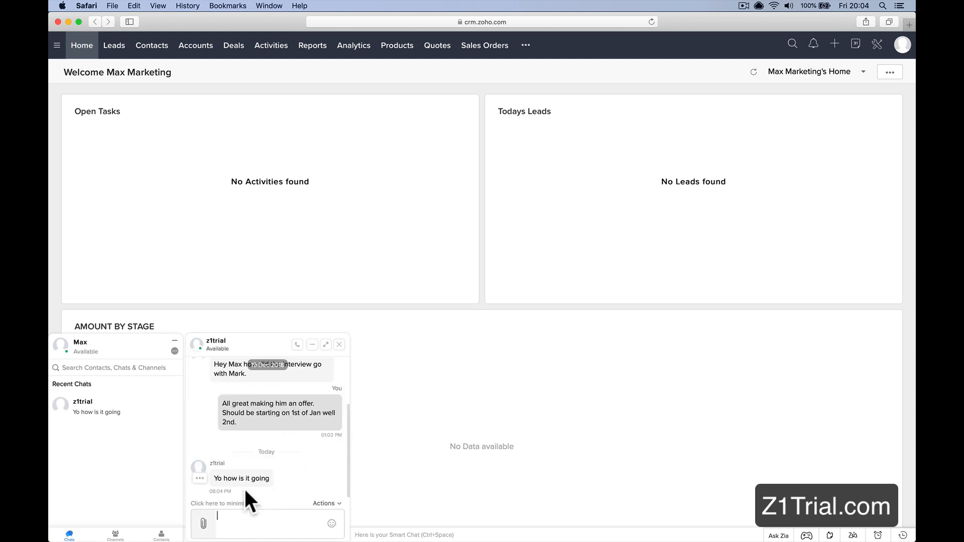
type("all good how")
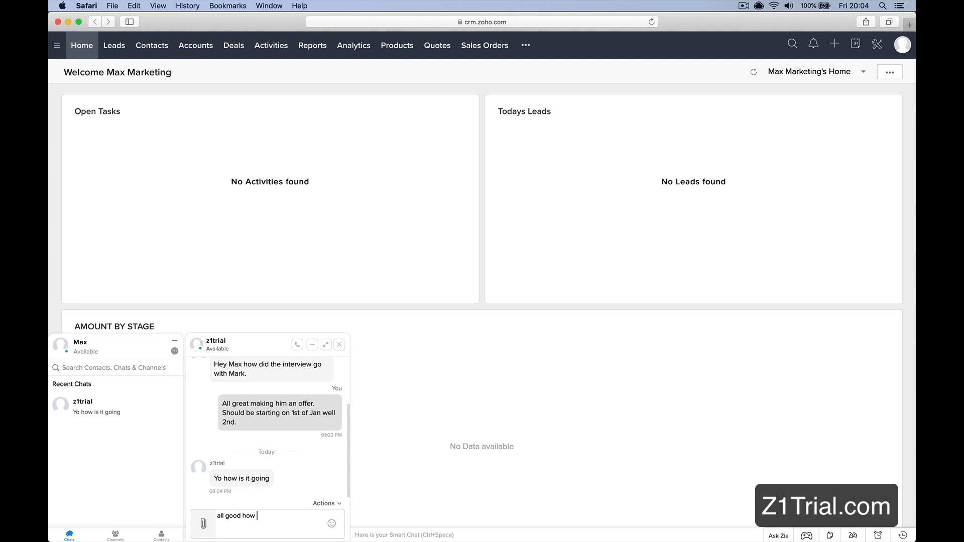
type(" can I help")
key("Return")
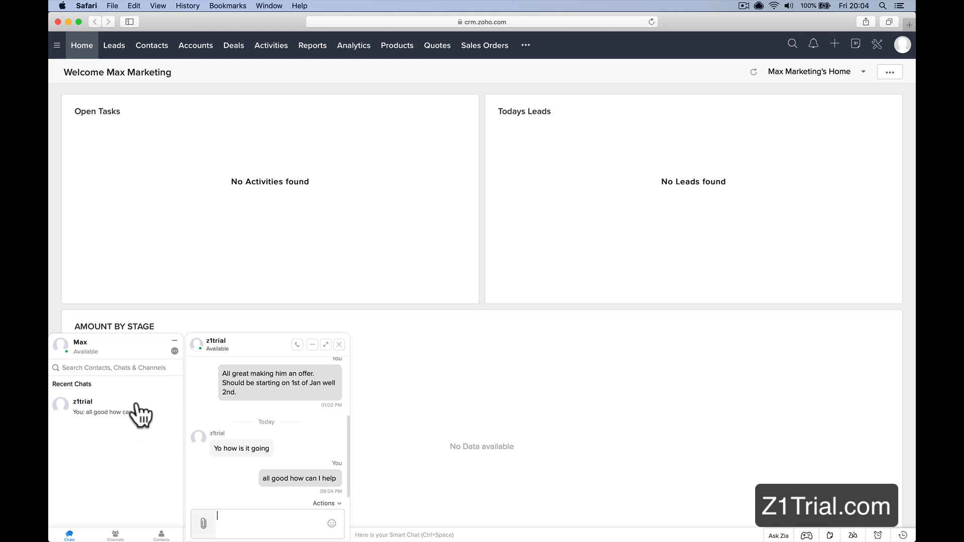
Step: Return to Chrome and open Zoho Cliq in a new tab
mouse_move(251, 519)
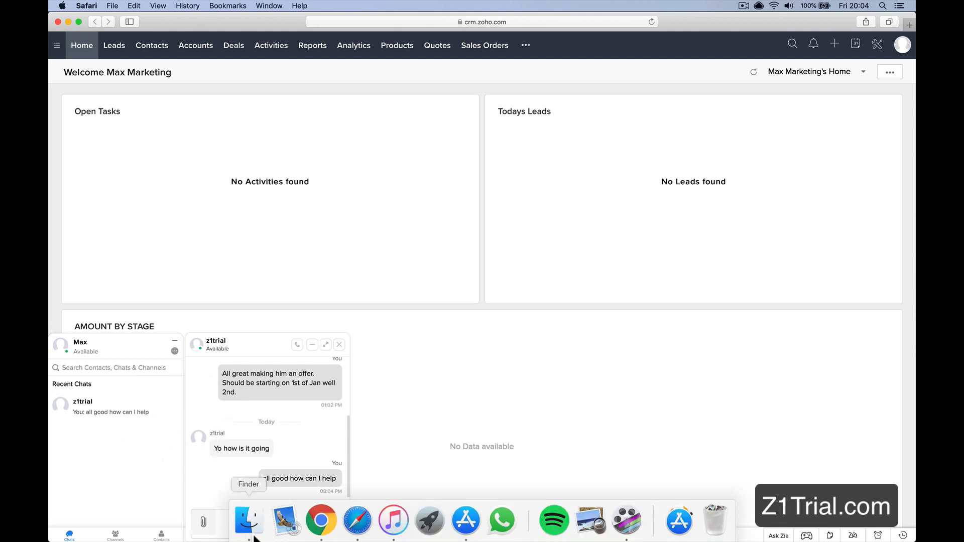
left_click(319, 519)
left_click(470, 25)
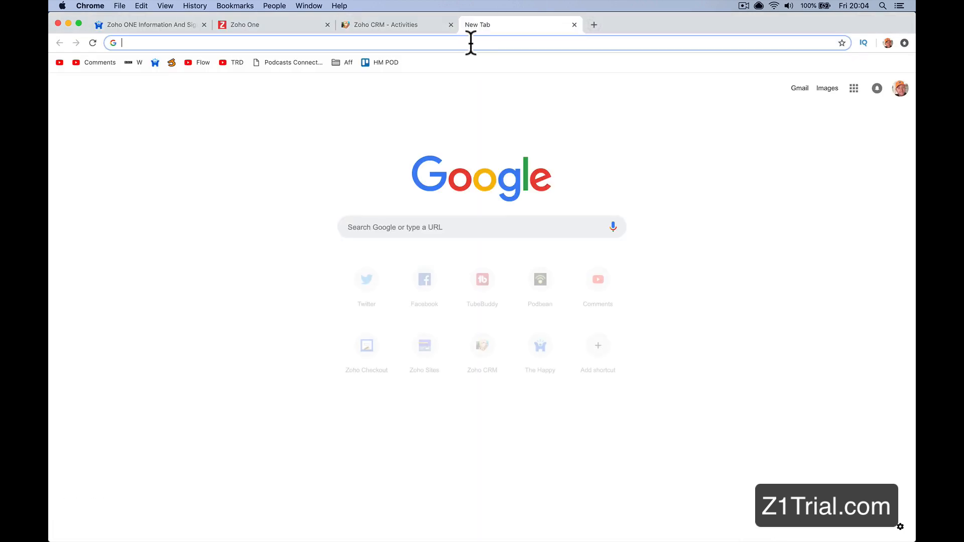
type("cliq.")
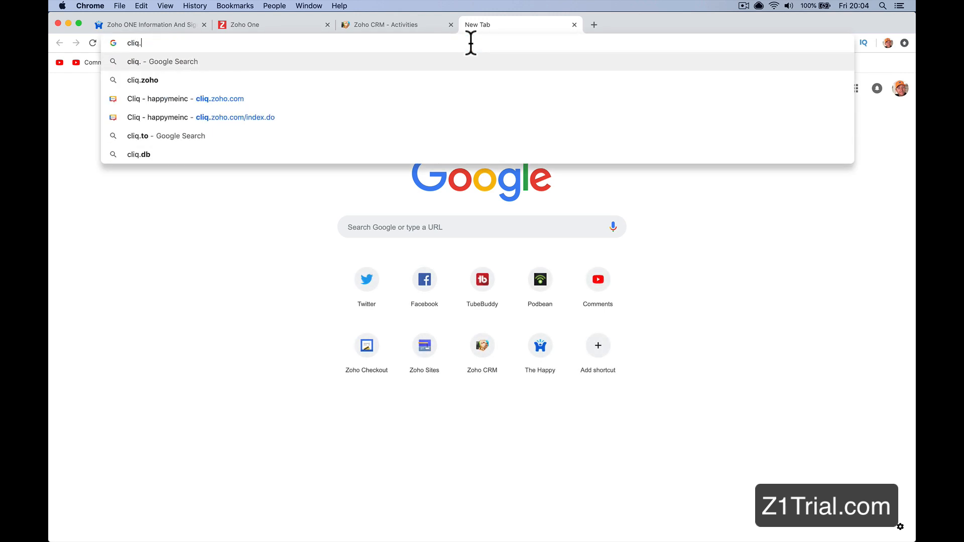
type("zoho")
key("Return")
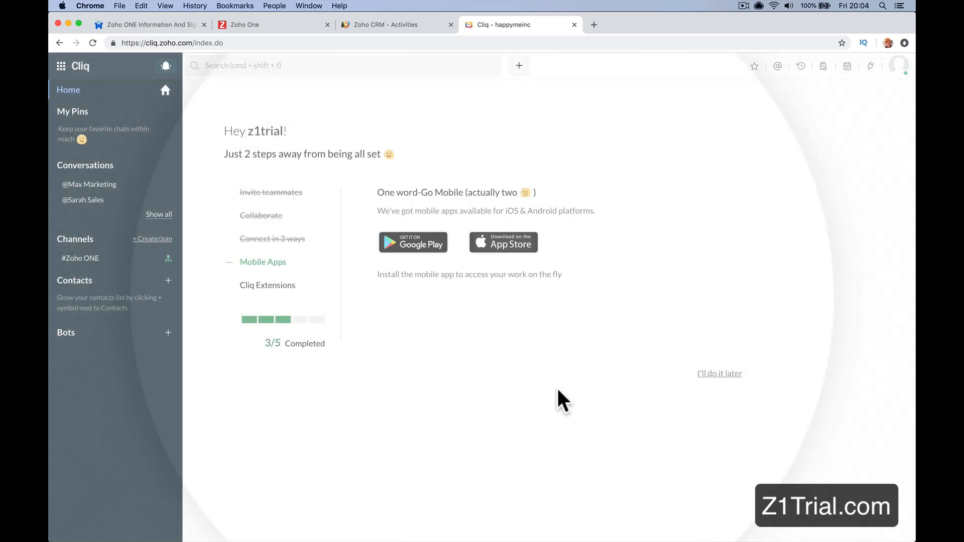
Step: View the marketing colleague's conversation and the #Zoho ONE channel side by side in Cliq
left_click(111, 218)
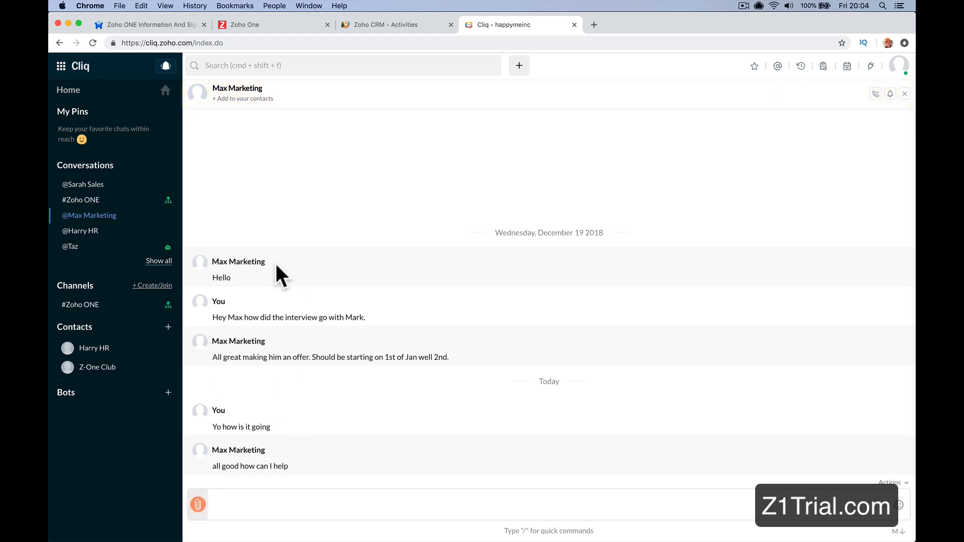
left_click(113, 201)
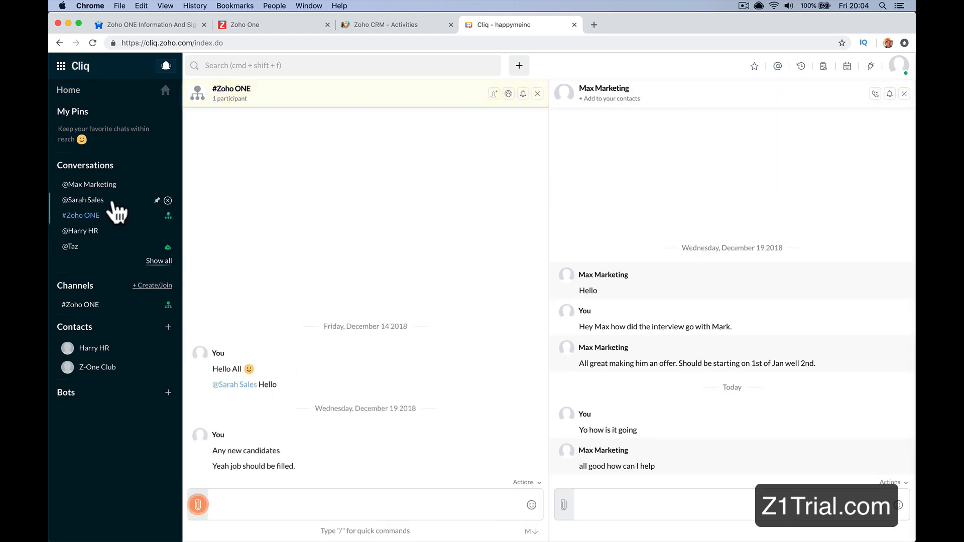
mouse_move(112, 202)
left_click(108, 186)
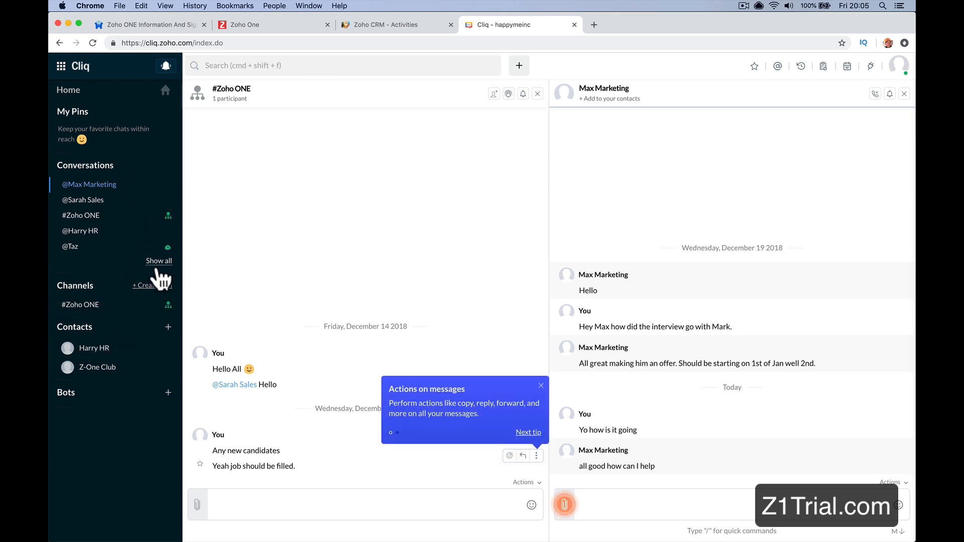
Step: Search the Cliq channels for "Big House On The Hill" and start creating a channel with that name
left_click(152, 286)
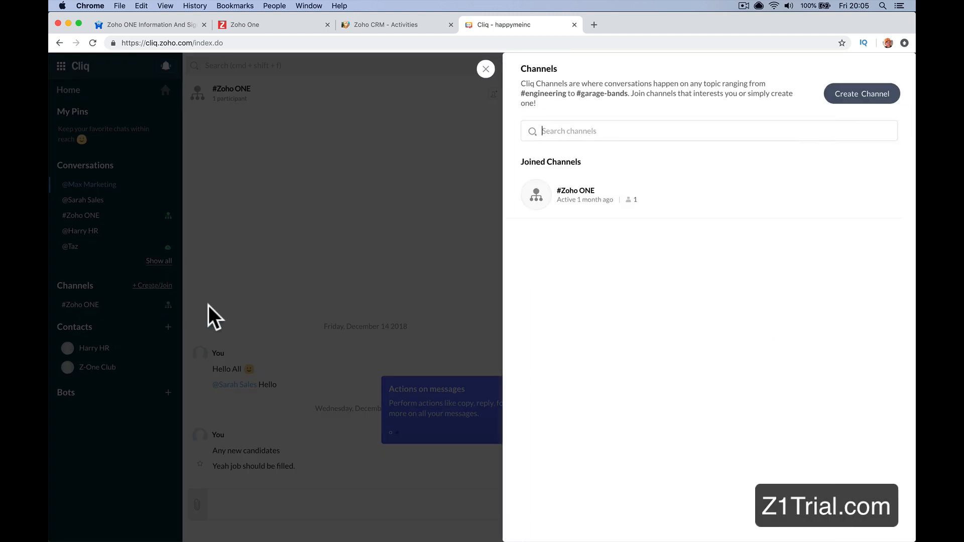
type("Big House On")
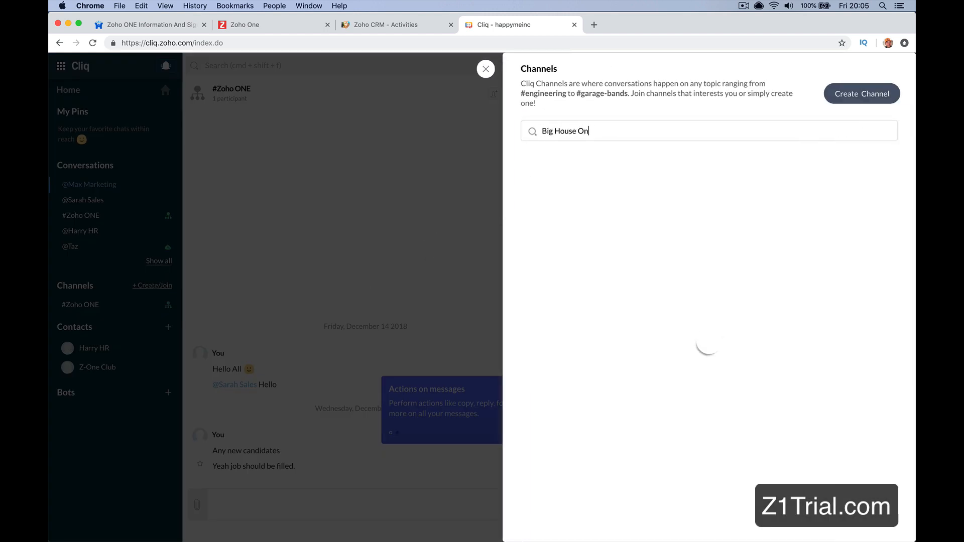
type(" The Hill")
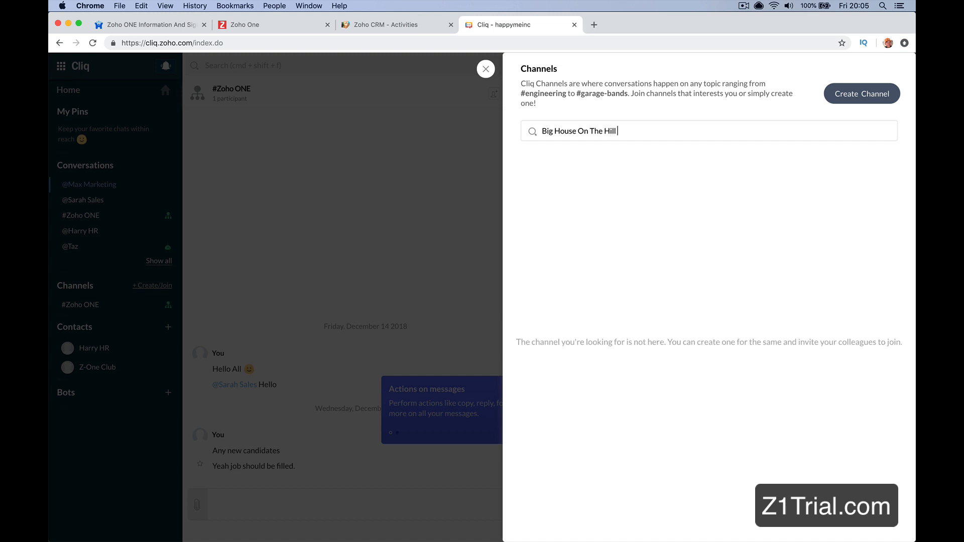
left_click(861, 97)
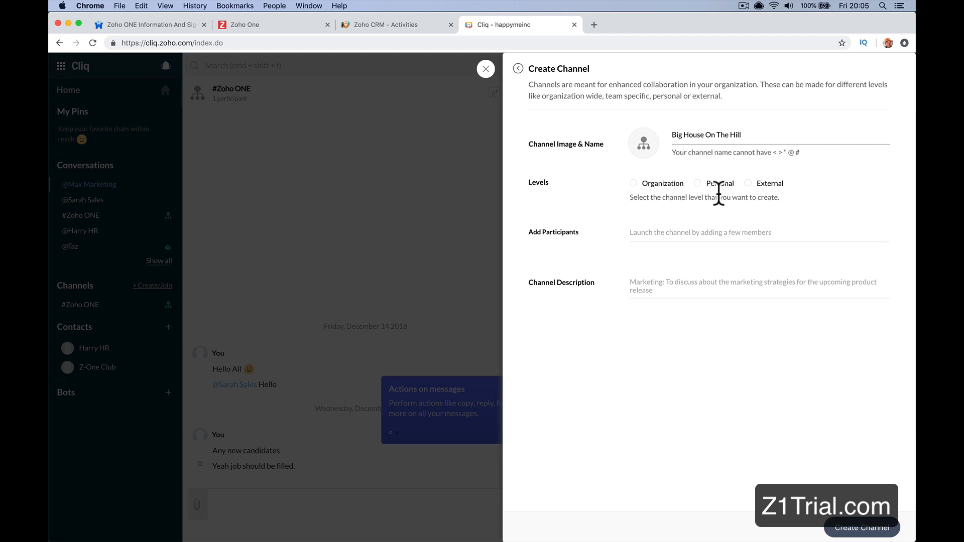
Step: Create the channel at Organization level with the marketing colleague as participant and the description "Sell the house on the hill."
left_click(635, 183)
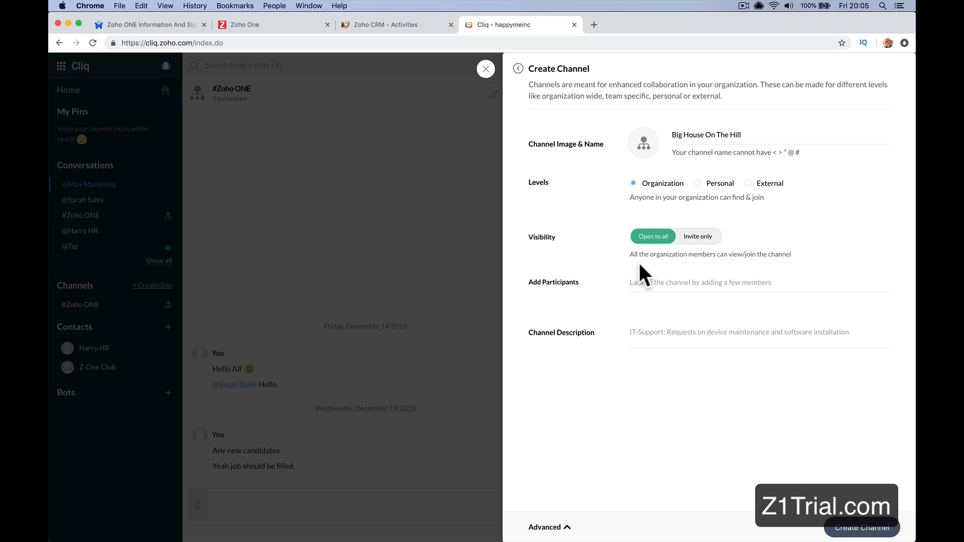
left_click(648, 281)
type("max")
left_click(663, 307)
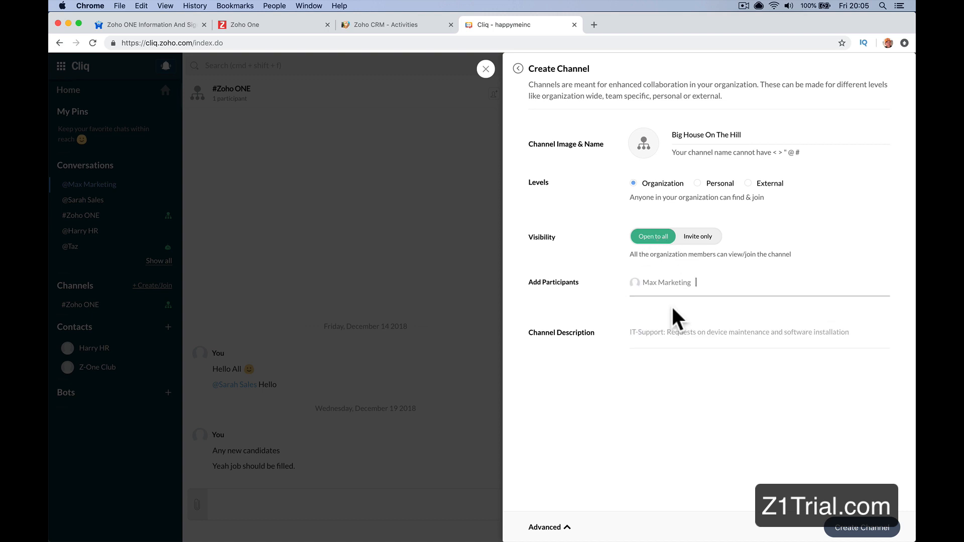
left_click(669, 335)
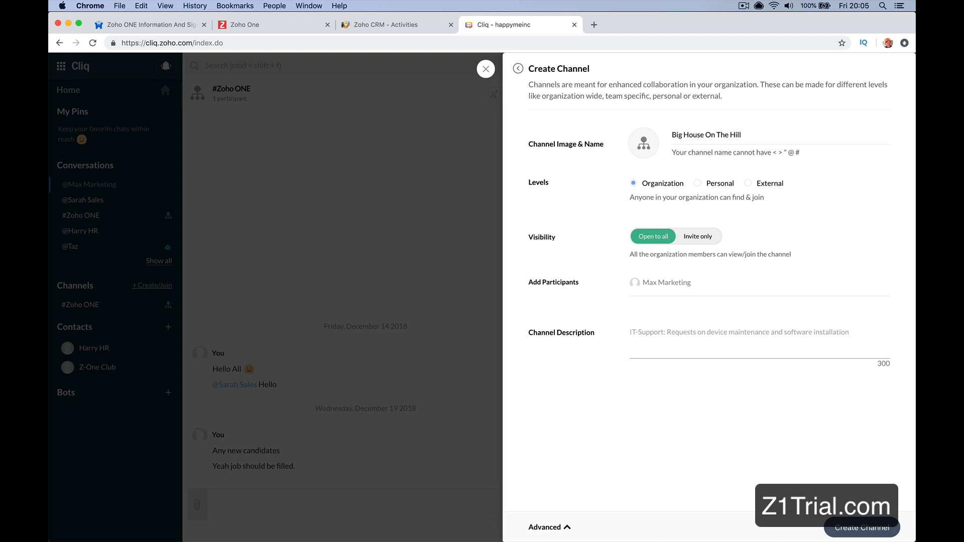
type("Sell")
type("the h")
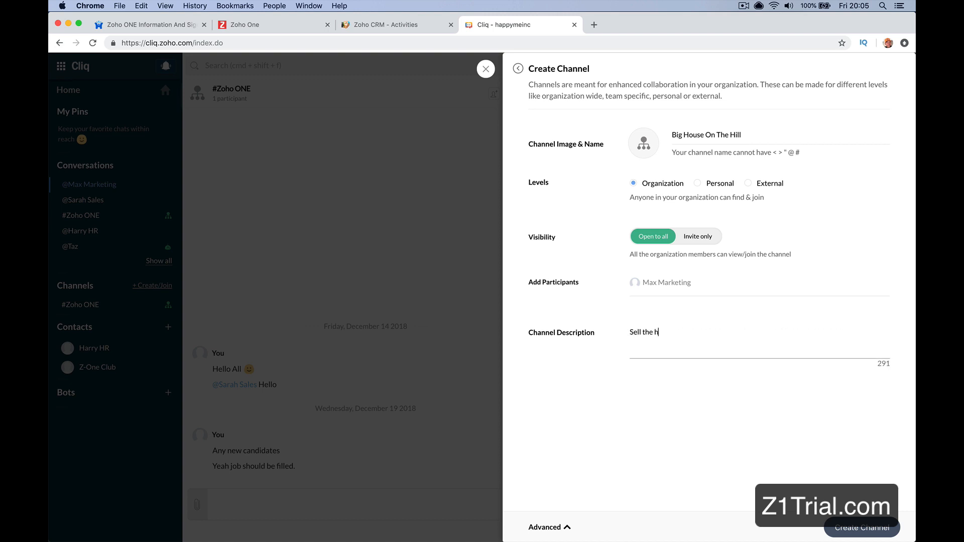
type("ouse on thehill.")
left_click(857, 525)
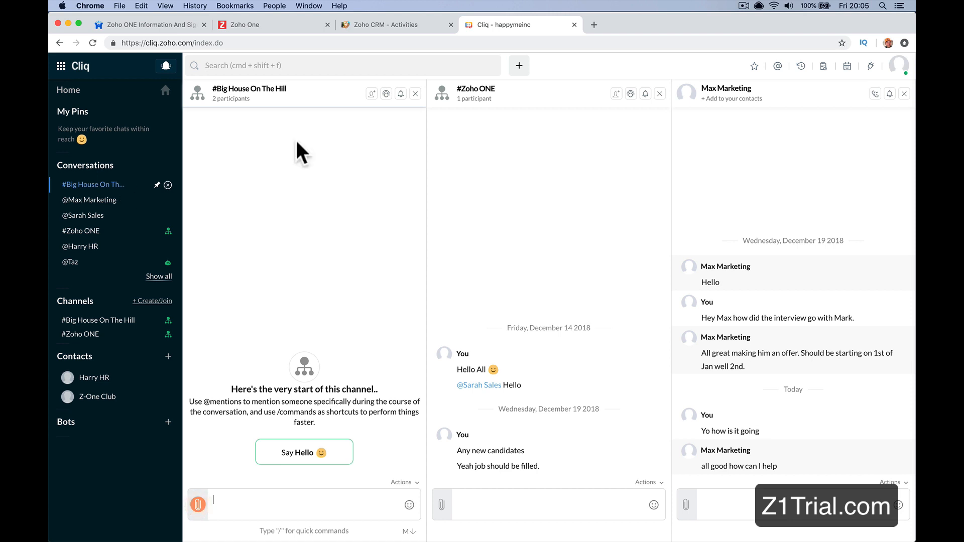
Step: Close the #Zoho ONE and marketing colleague conversations, keeping the new channel open, and switch to the colleague's CRM session in Safari
left_click(660, 94)
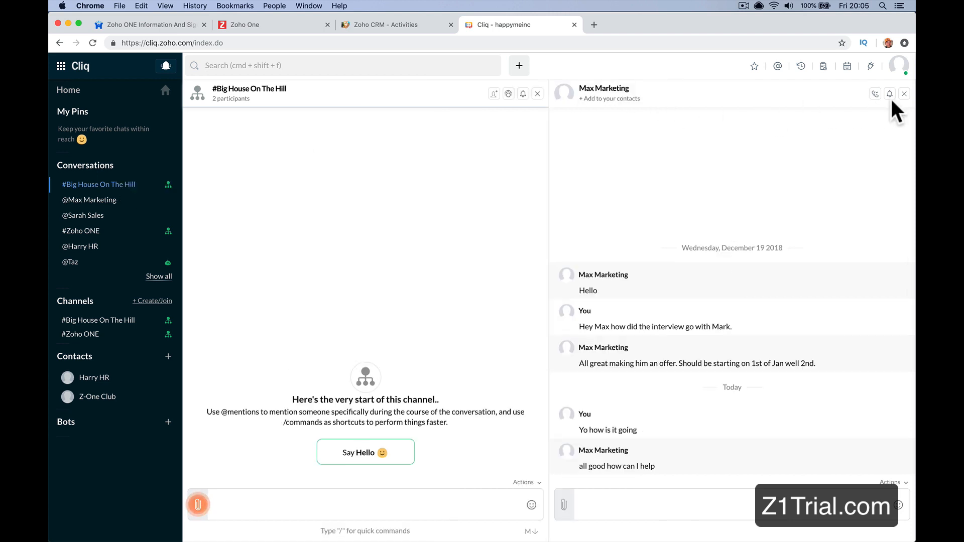
left_click(904, 94)
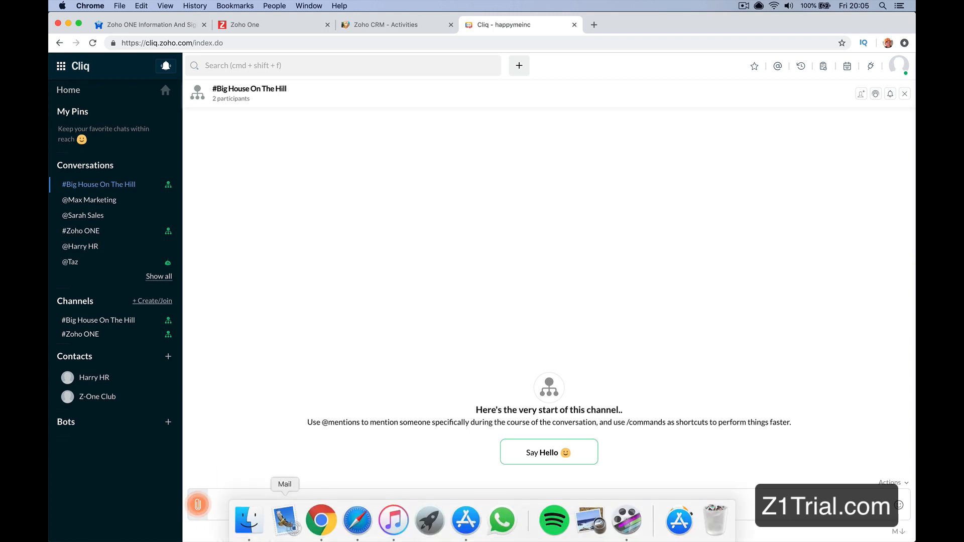
left_click(355, 530)
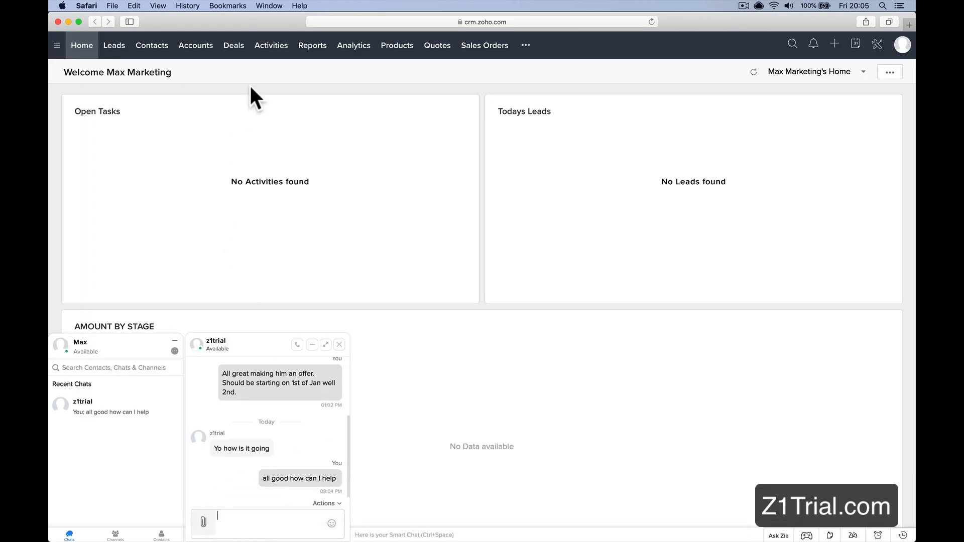
Step: Load cliq.zoho.com in the colleague's Safari session and open the #Big House On The Hill channel
left_click(432, 21)
type("cl")
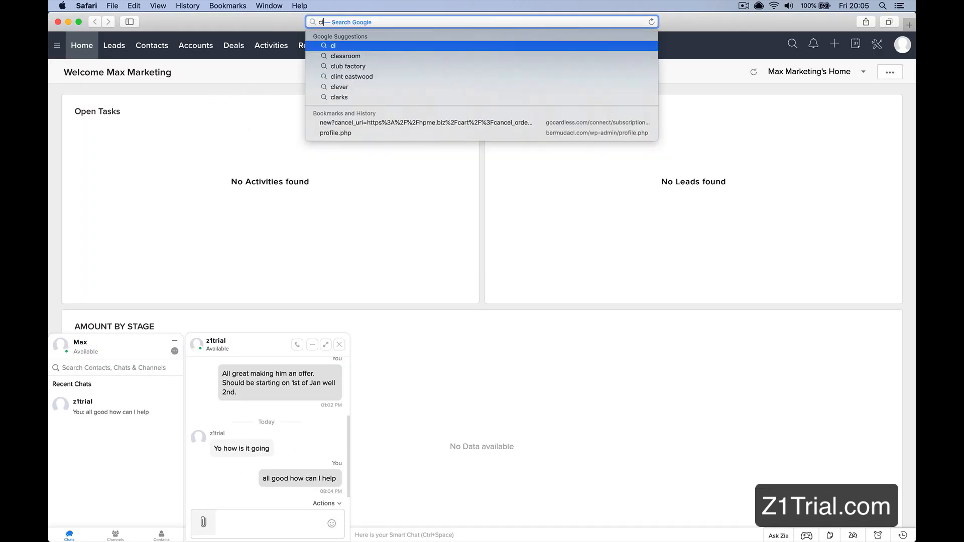
type("iq.zoho.")
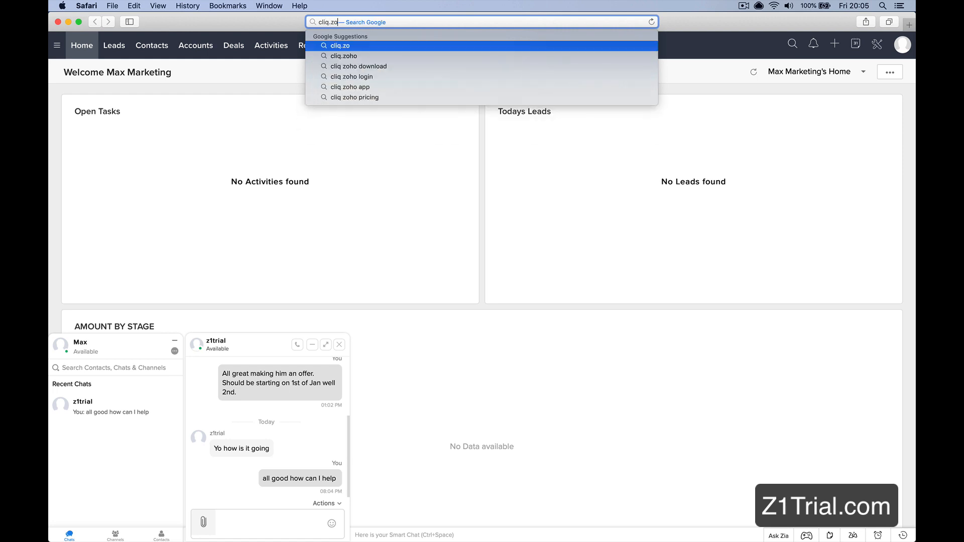
type("com")
key("Return")
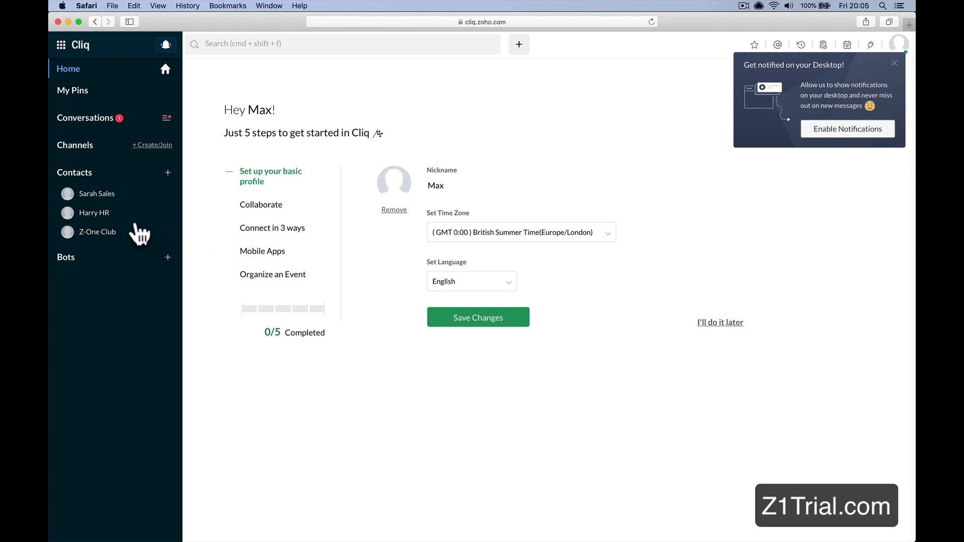
left_click(112, 121)
left_click(117, 152)
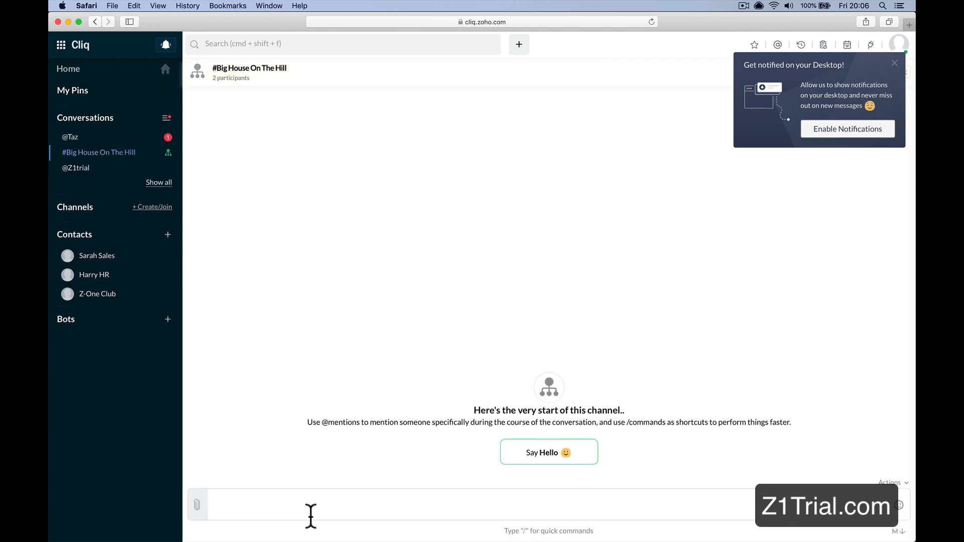
Step: Post the message "Just been to take the pictures this is cool." in the #Big House On The Hill channel
type("Just been")
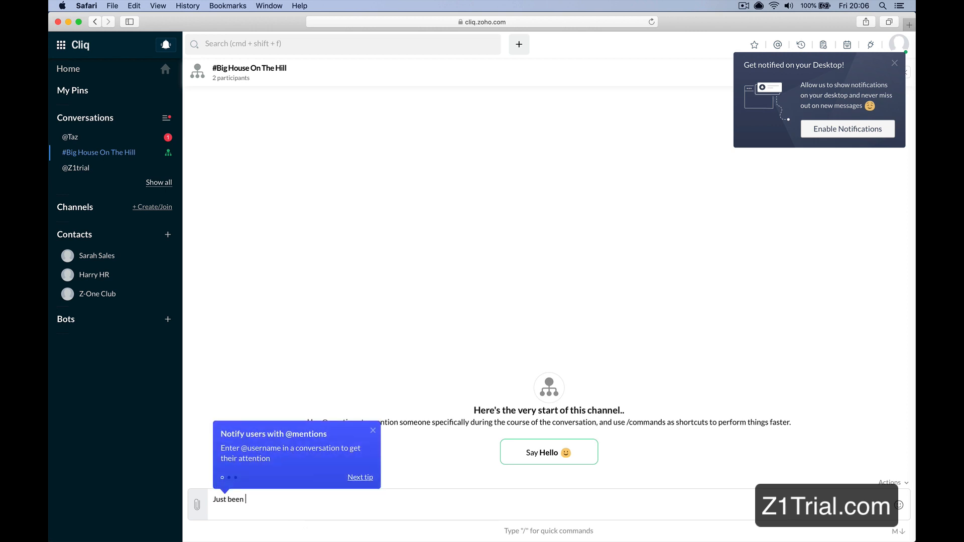
type(" to r")
key("BackSpace")
type("talk e")
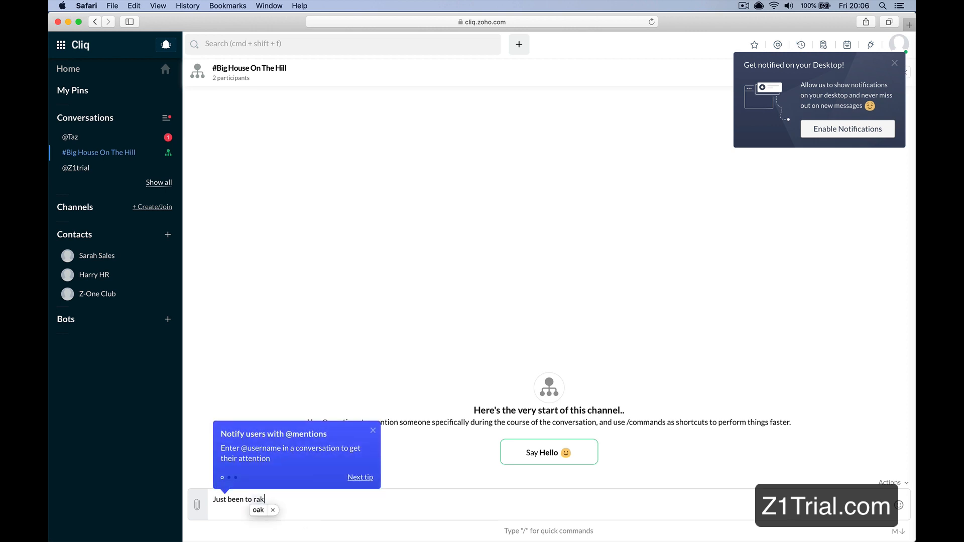
type("e the")
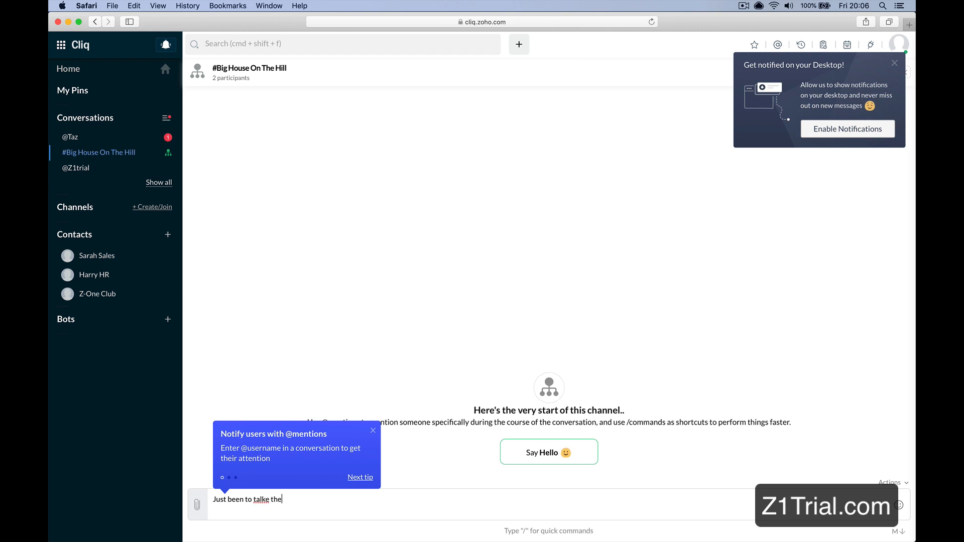
key("BackSpace")
key("BackSpace")
key("BackSpace")
key("BackSpace")
key("BackSpace")
key("BackSpace")
type("ke the pictures this is cool.")
key("Return")
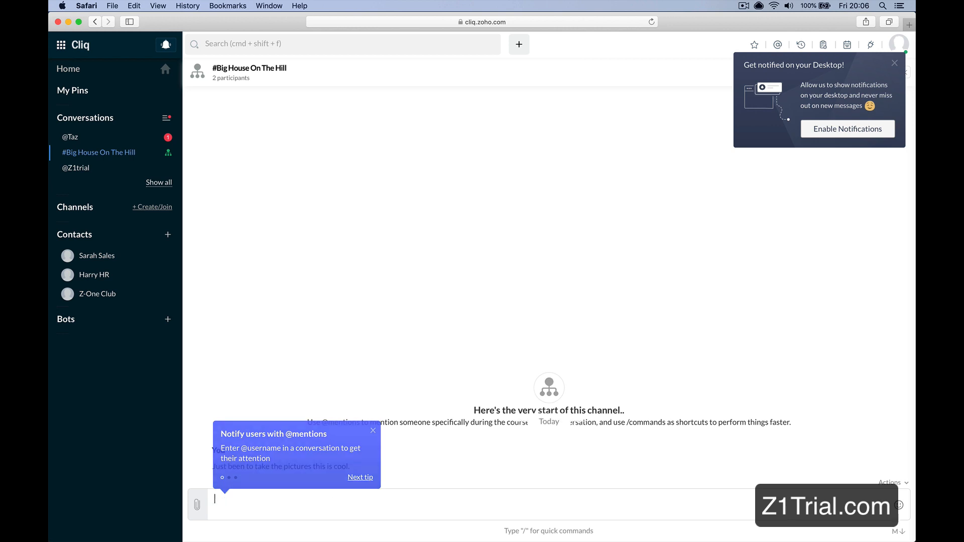
left_click(318, 520)
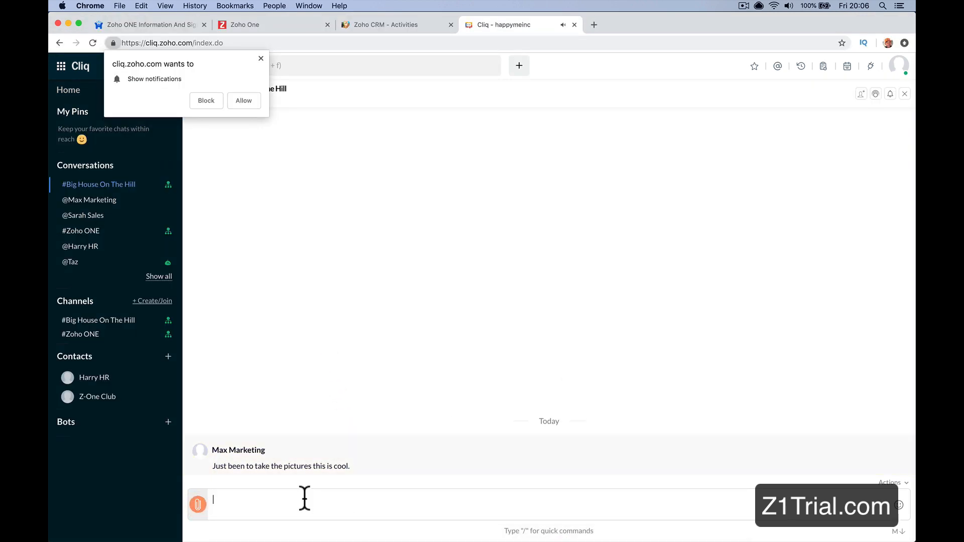
type("Nice on @")
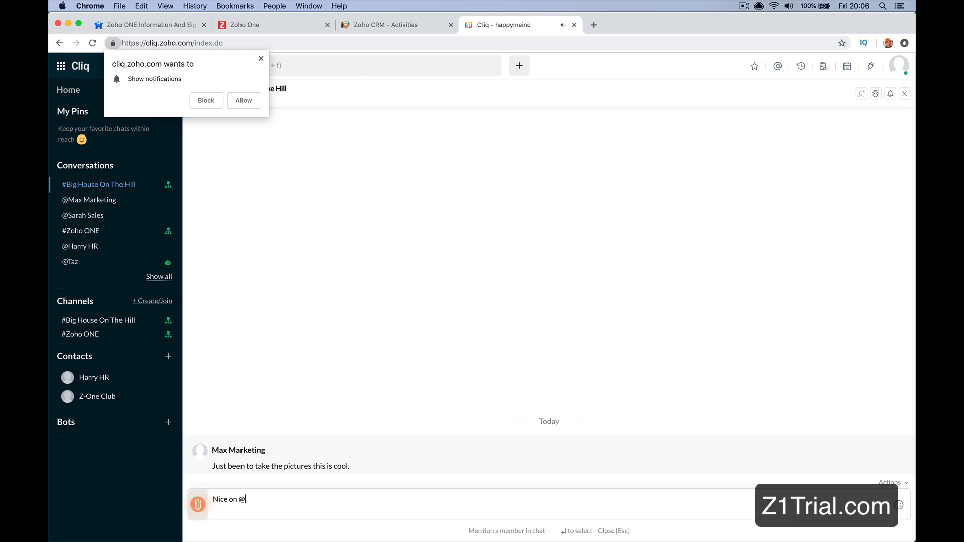
key("BackSpace")
key("BackSpace")
type("e @Ma")
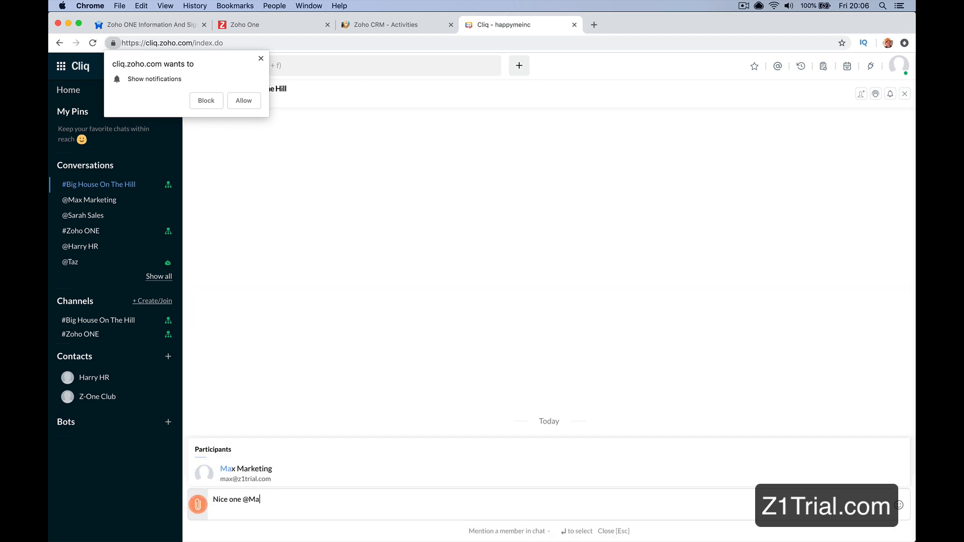
type("x I'll ")
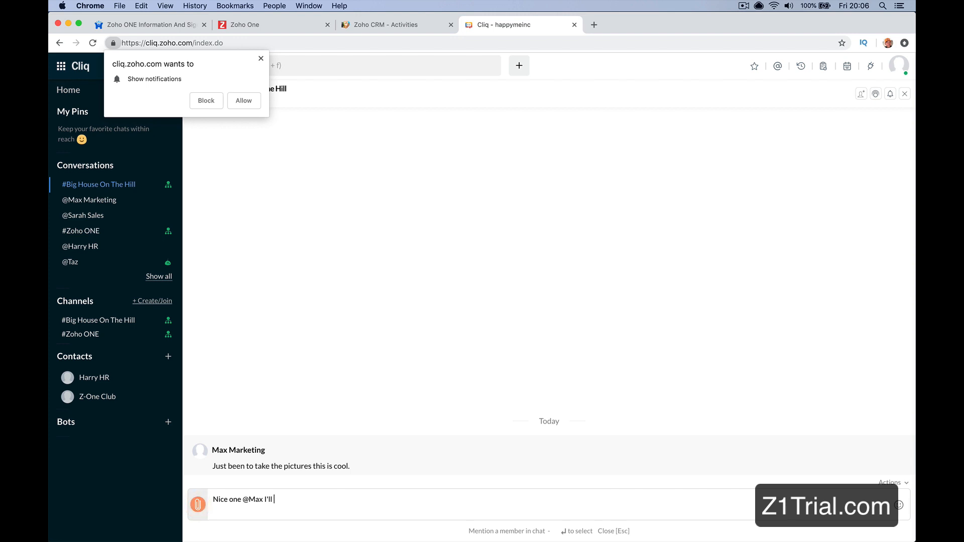
type("setup the project.")
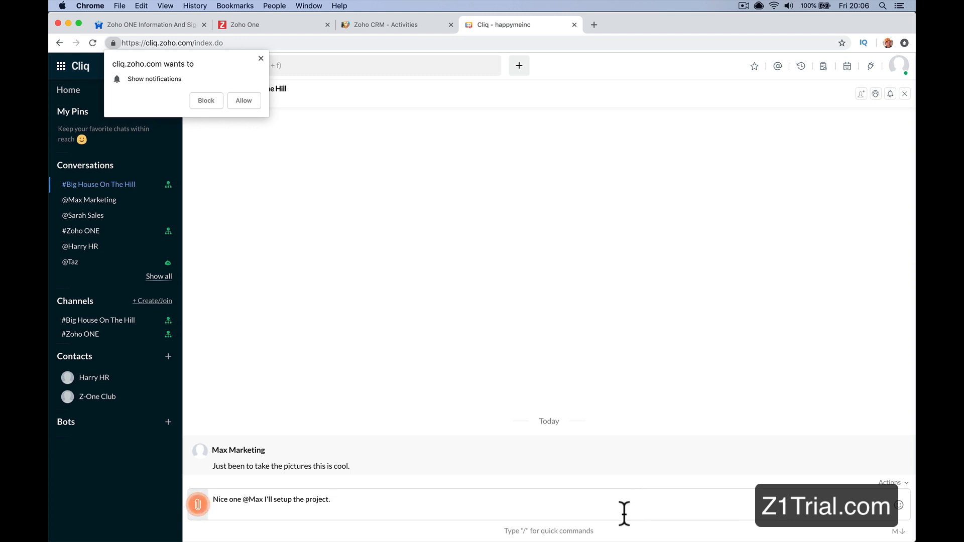
key("Return")
left_click(206, 100)
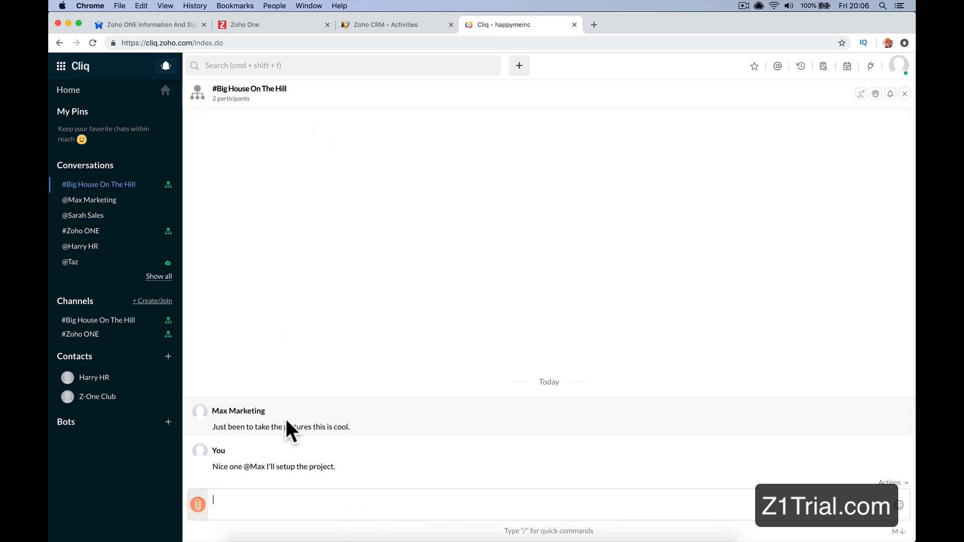
Step: Close Cliq, open the Projects module in the CRM and collapse the chat list
left_click(358, 23)
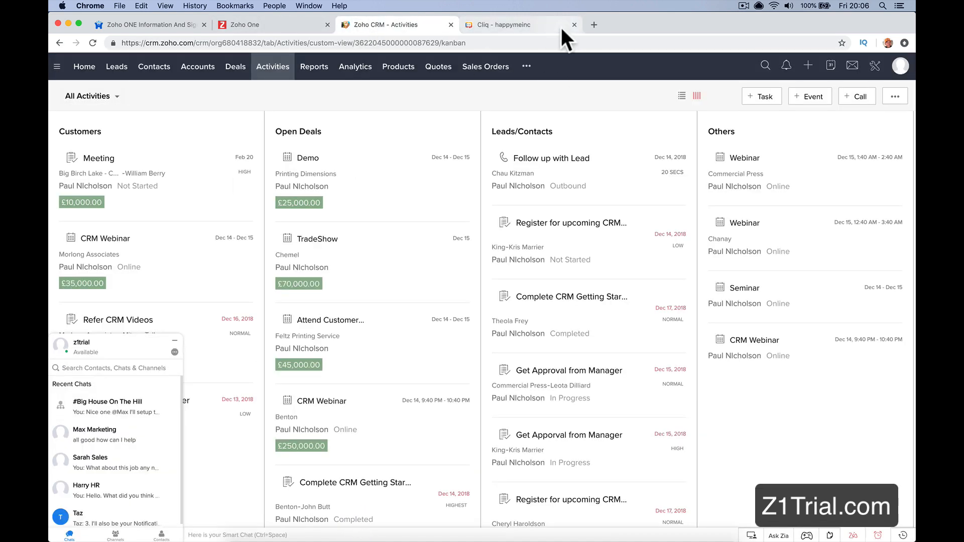
left_click(562, 27)
left_click(574, 25)
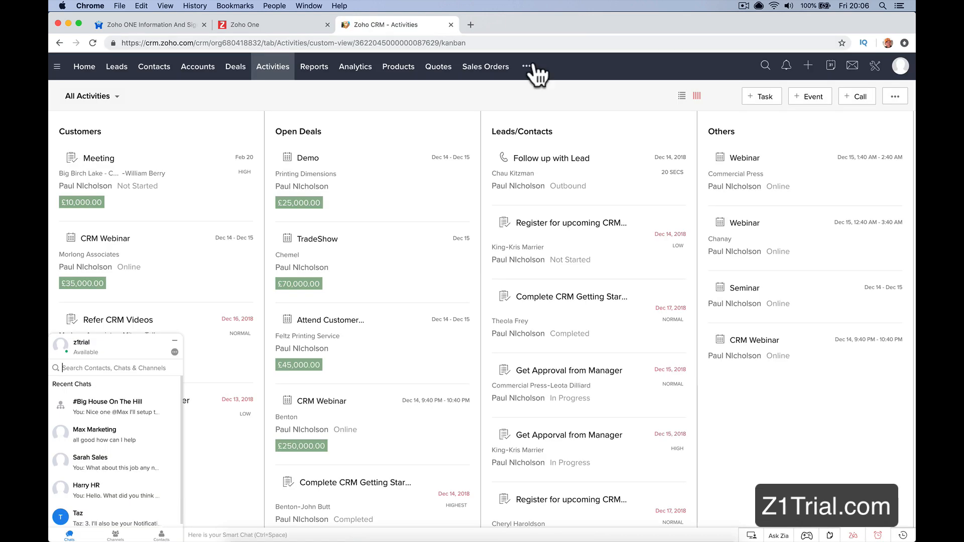
left_click(526, 66)
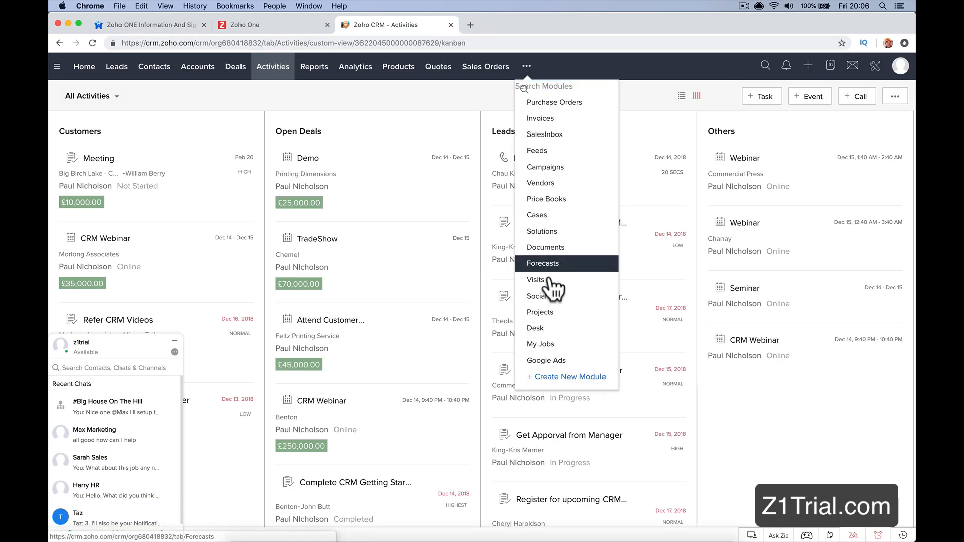
left_click(545, 312)
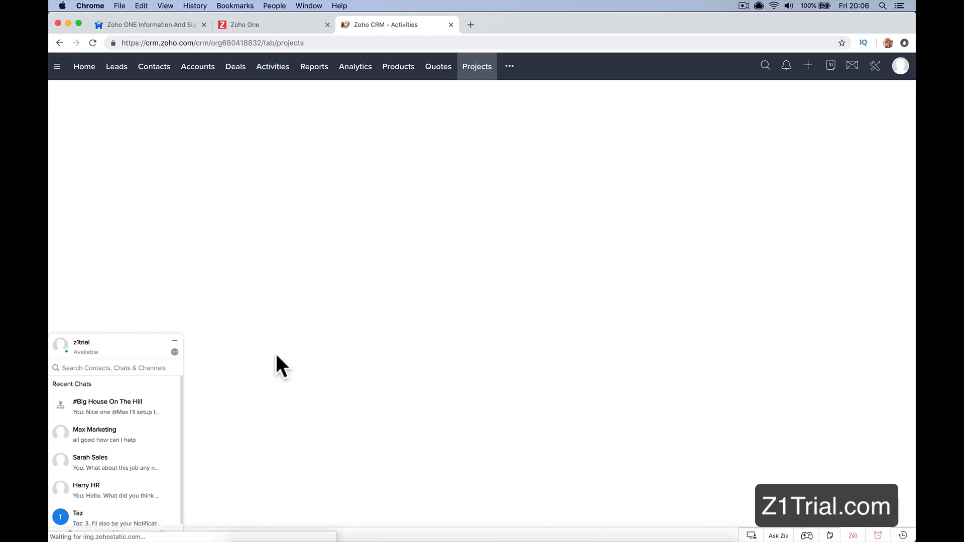
left_click(174, 341)
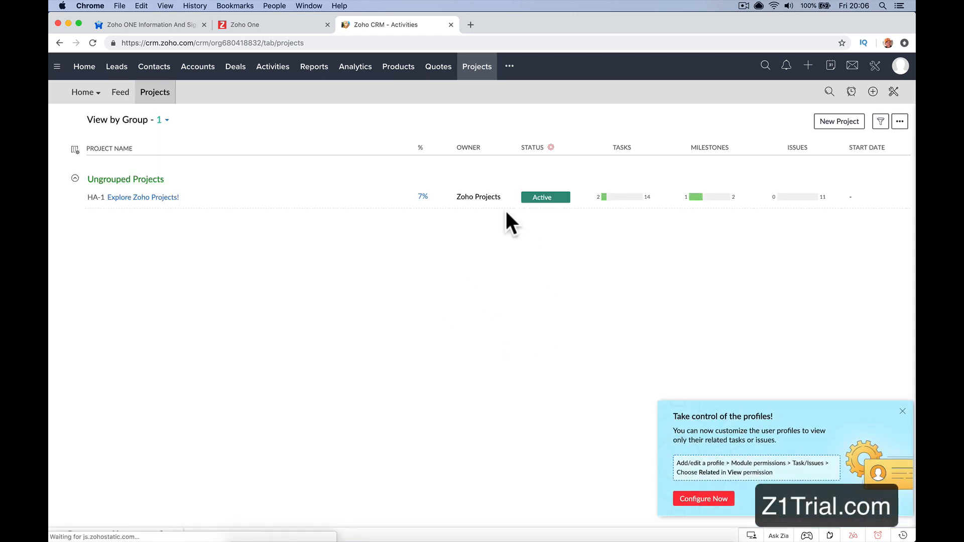
Step: Start a new project with the title "House On The Hill"
left_click(847, 122)
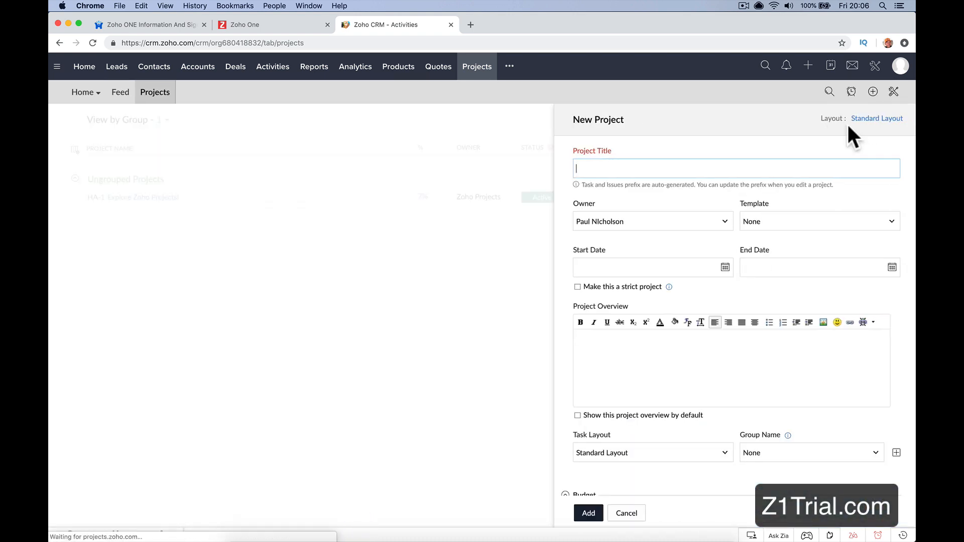
left_click(700, 166)
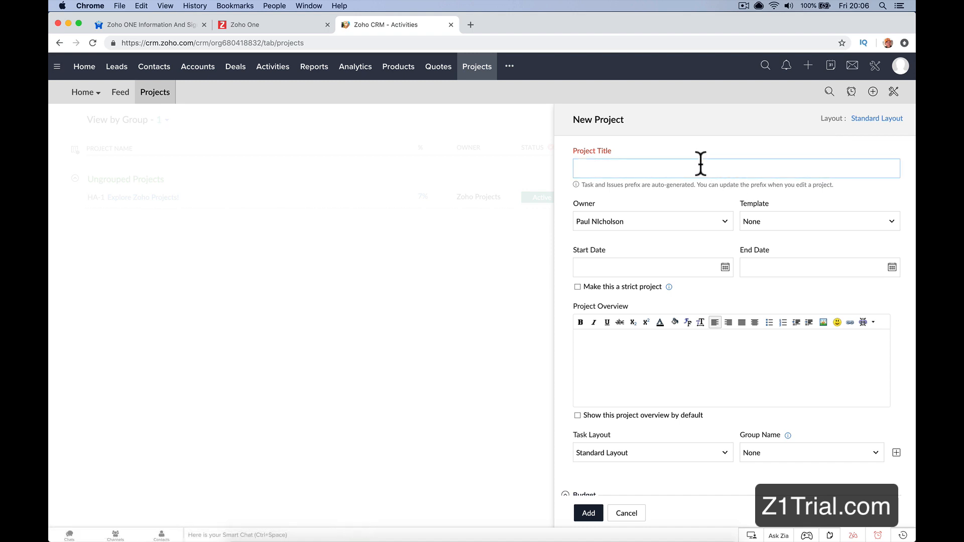
type("House On The Hill")
Step: Set the project's start date to 02-15-2019 and its end date to 04-17-2019
left_click(690, 268)
left_click(710, 286)
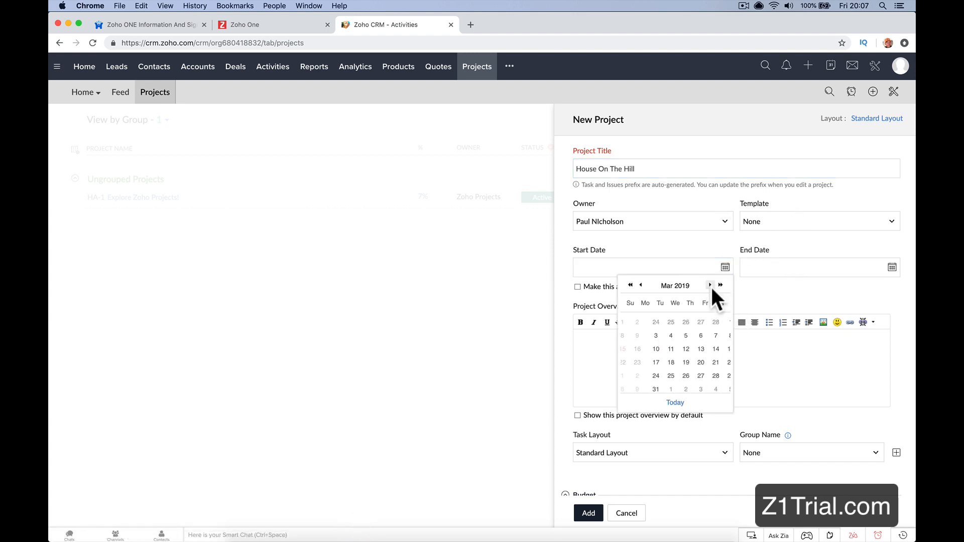
left_click(641, 265)
left_click(641, 264)
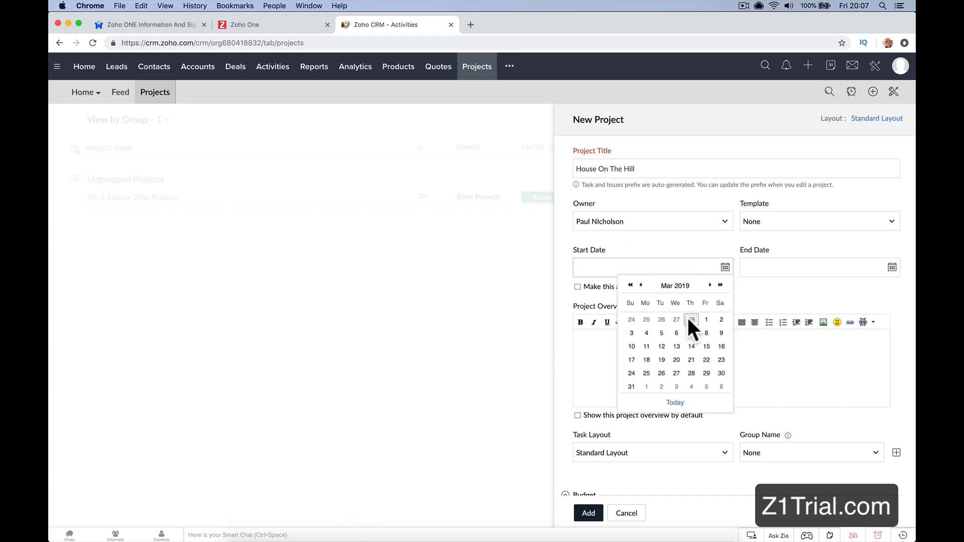
left_click(641, 285)
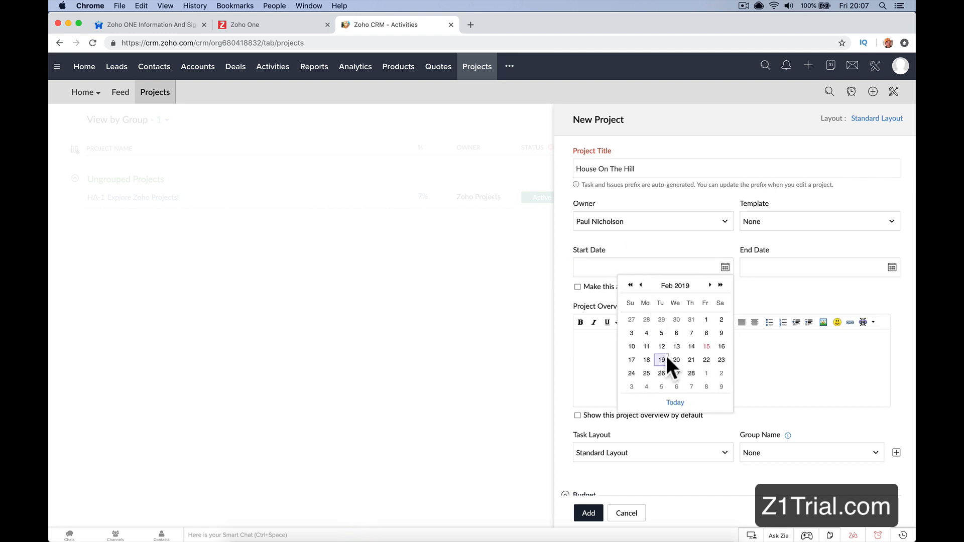
left_click(706, 346)
left_click(786, 269)
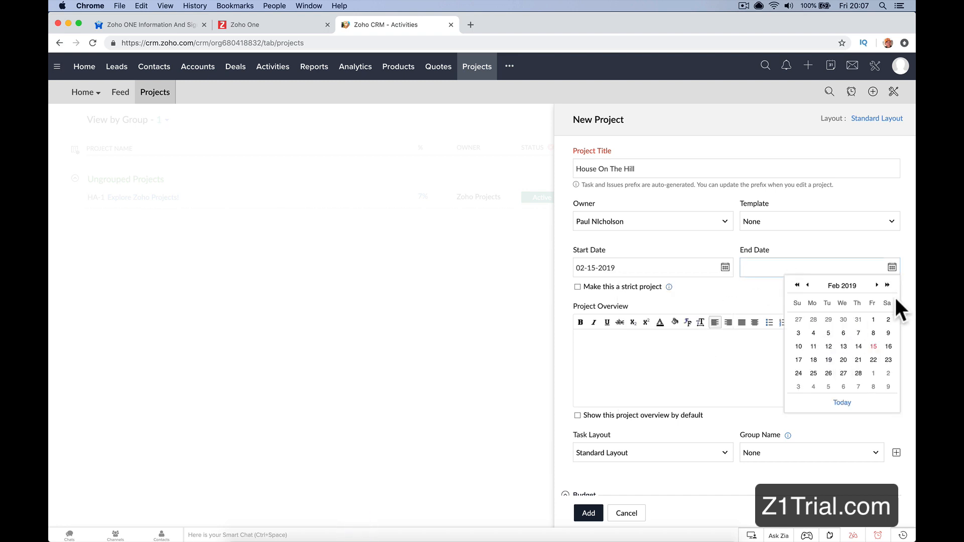
left_click(877, 285)
left_click(877, 285)
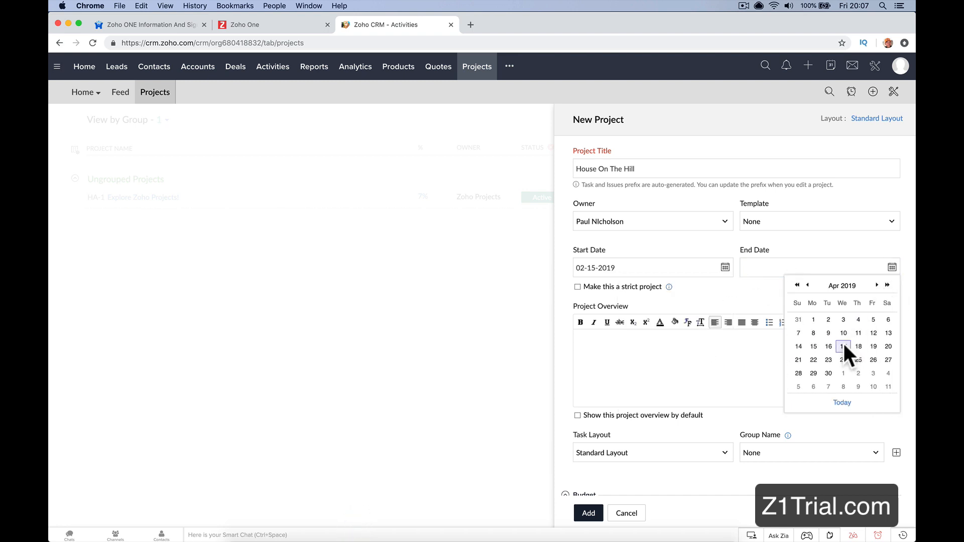
left_click(843, 346)
Step: Enter the project overview "Big House to sell." and add the project
left_click(767, 375)
type("NBi")
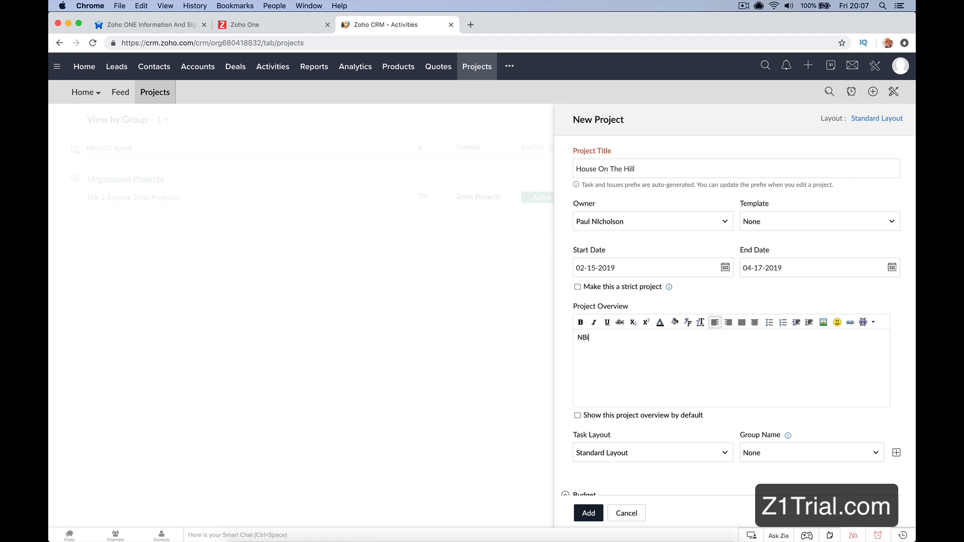
type("g")
key("BackSpace")
key("BackSpace")
key("BackSpace")
key("BackSpace")
type("Big House to")
scroll(821, 405, "down", 3)
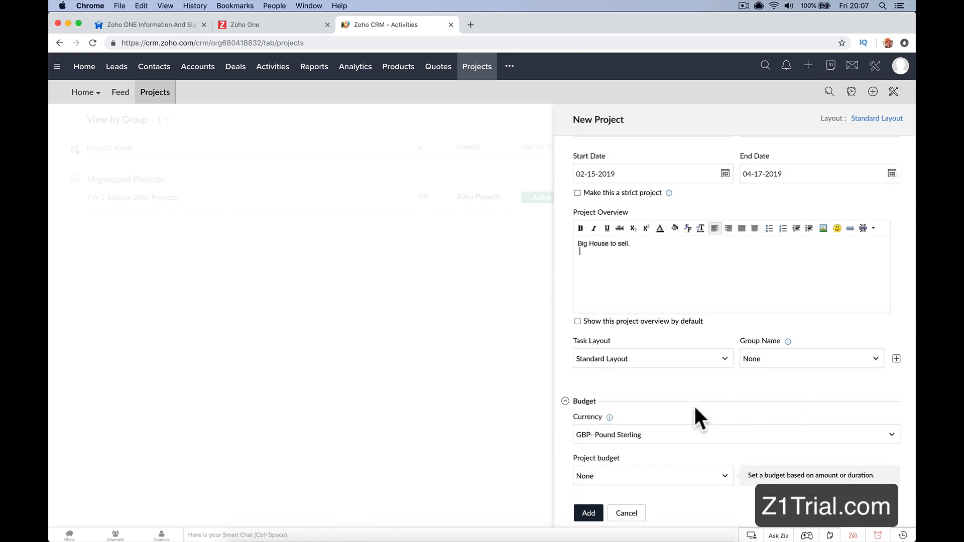
left_click(589, 513)
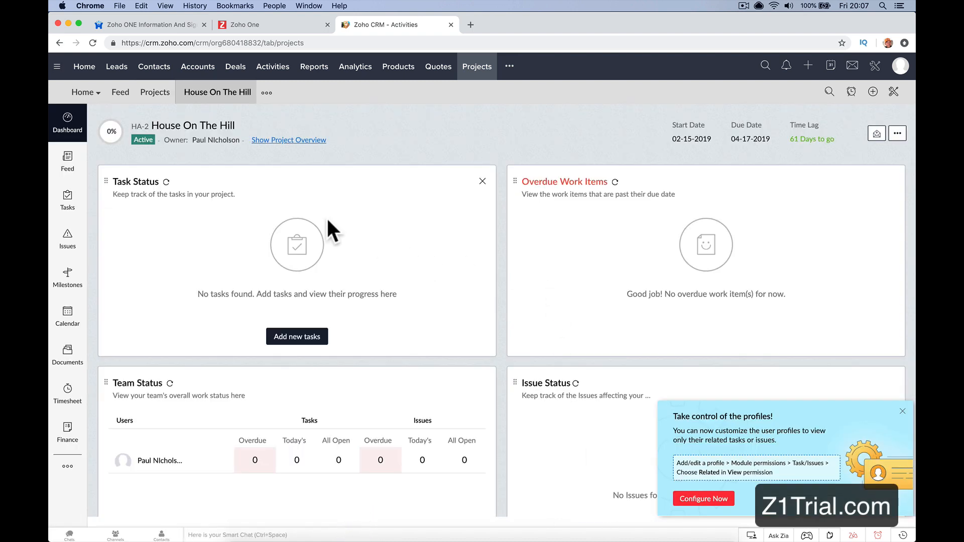
left_click(257, 24)
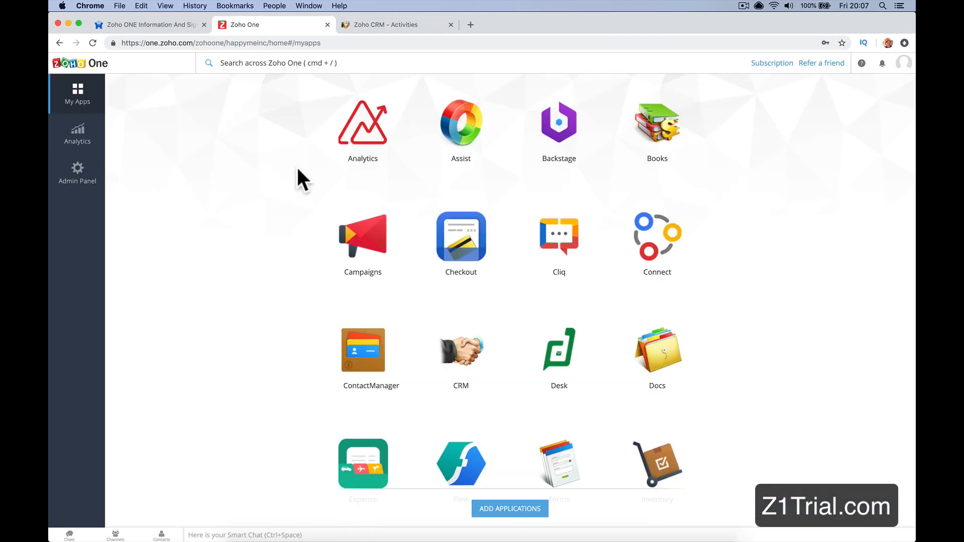
left_click(421, 29)
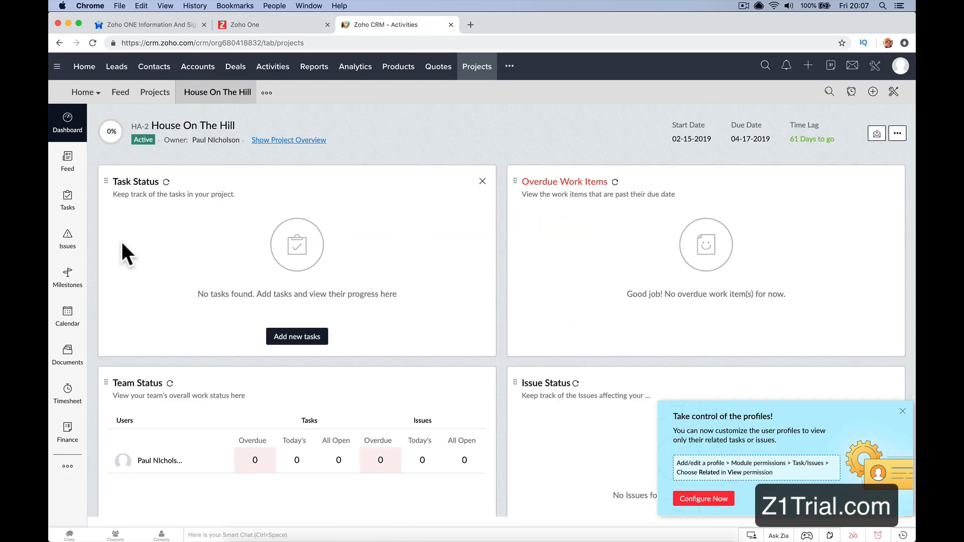
Step: Add a task list named "Take Photos" to the House On The Hill project and open it
left_click(62, 202)
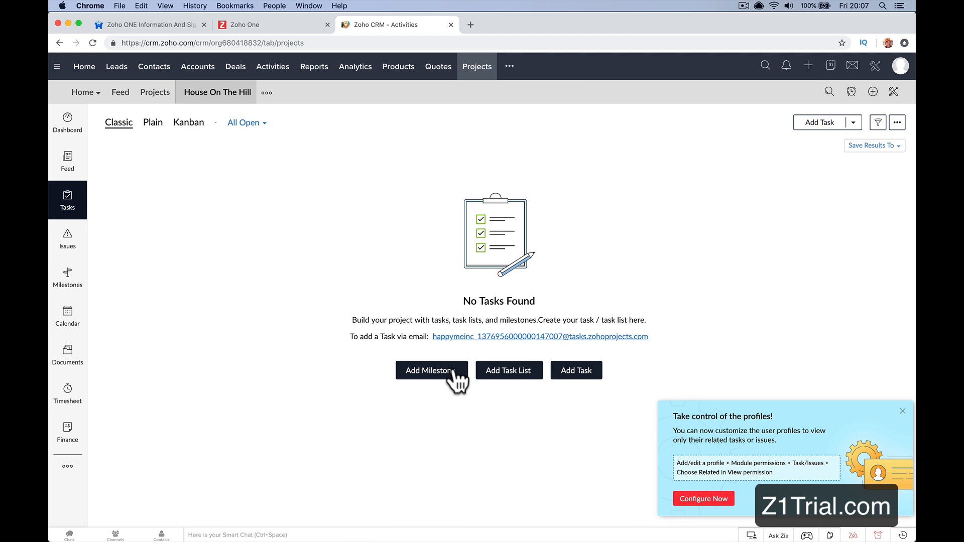
left_click(520, 372)
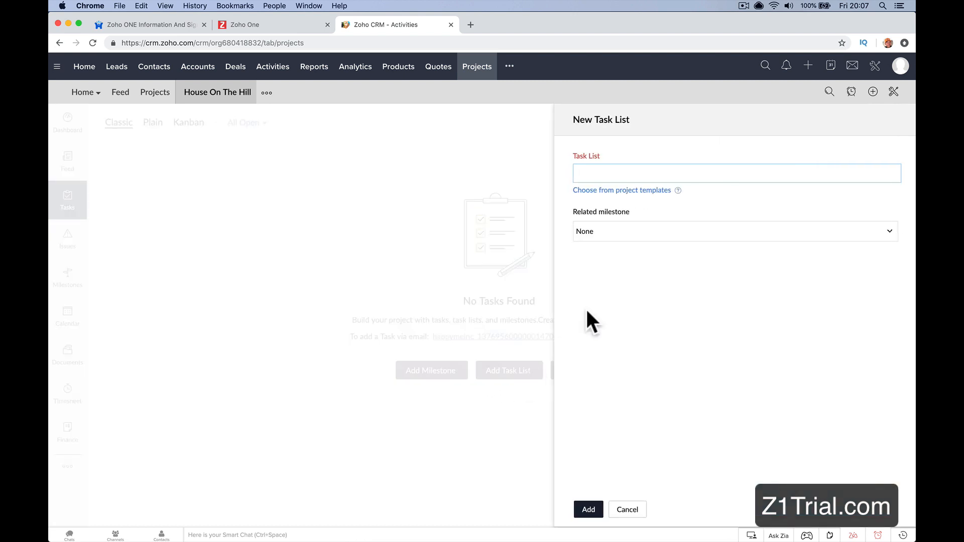
type("Take p")
key("BackSpace")
type("Photos")
left_click(586, 504)
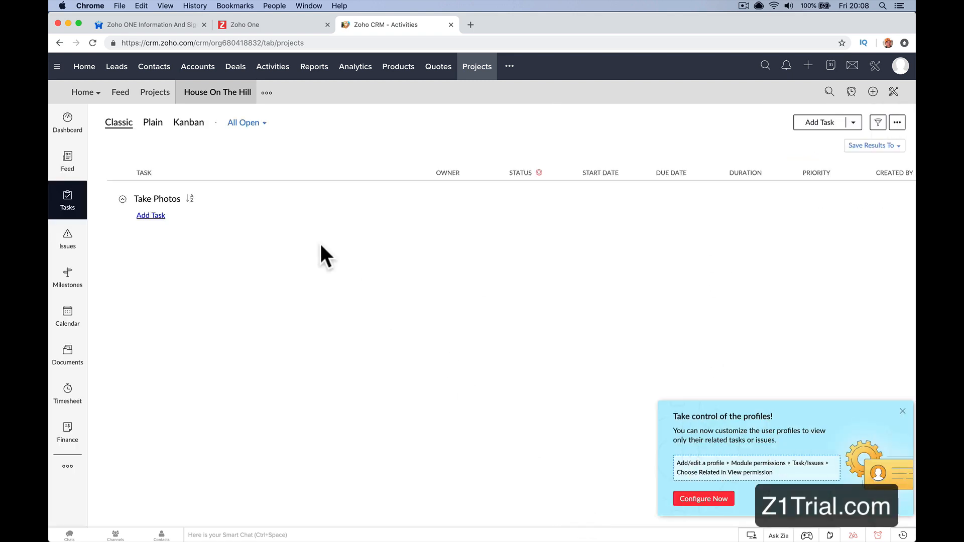
left_click(158, 197)
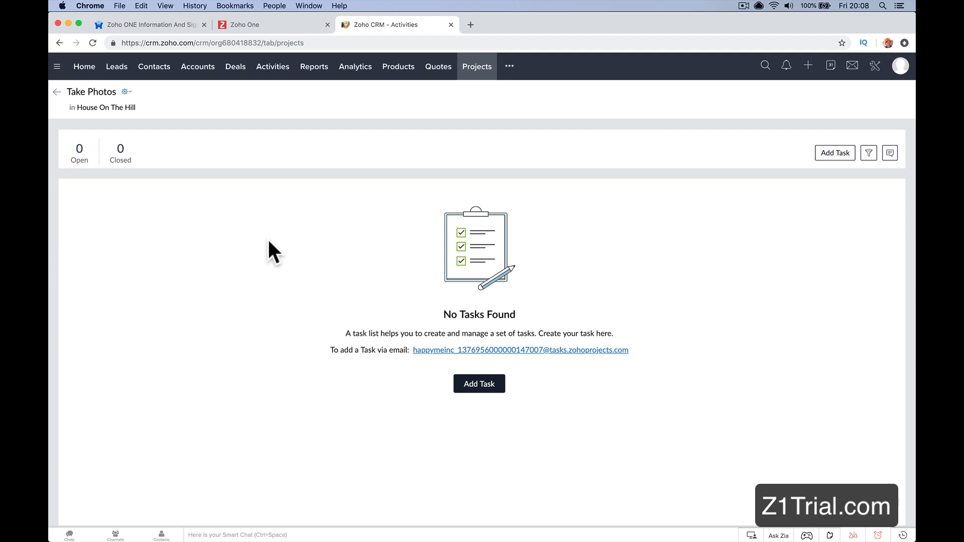
Step: Go to Zoho Expense at expense.zoho.com and open the Expenses section
left_click(320, 42)
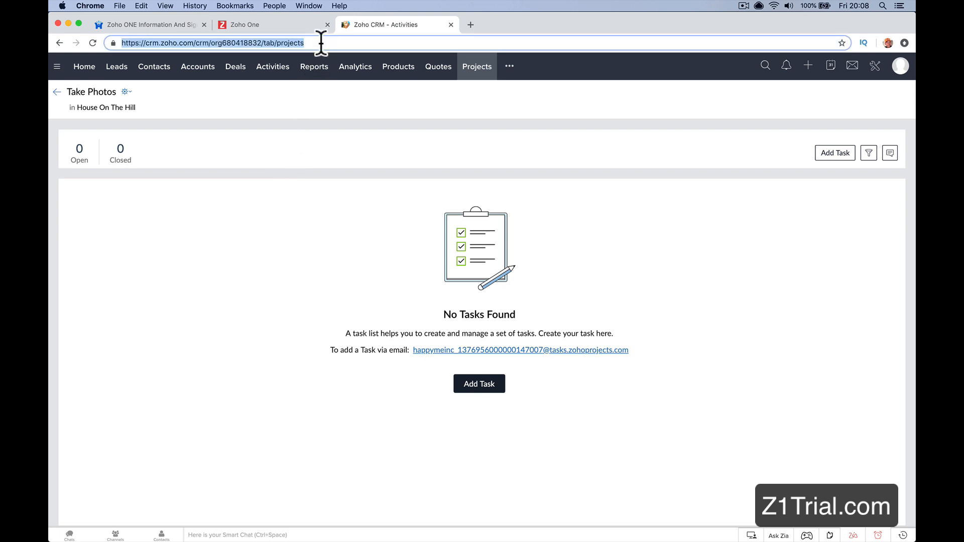
type("expense.")
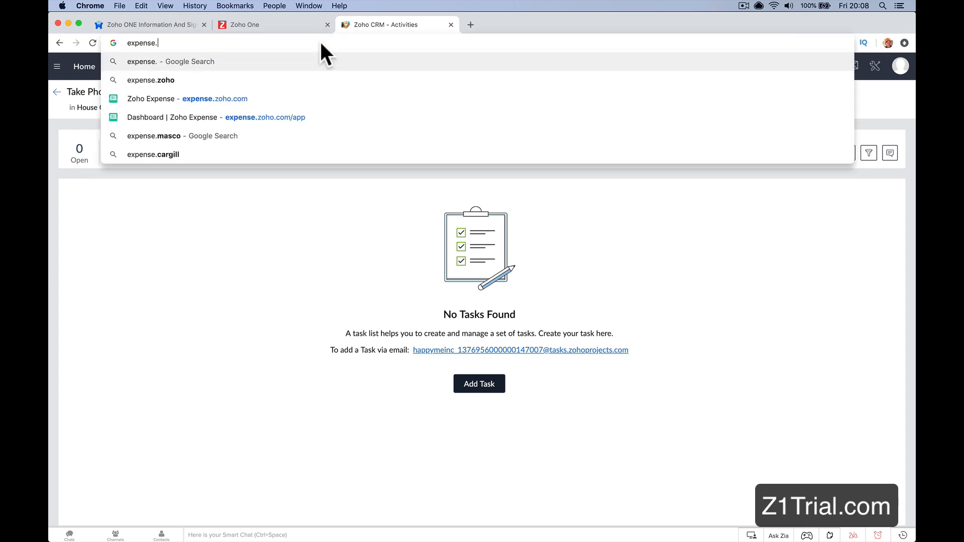
type("zoho.co")
key("Return")
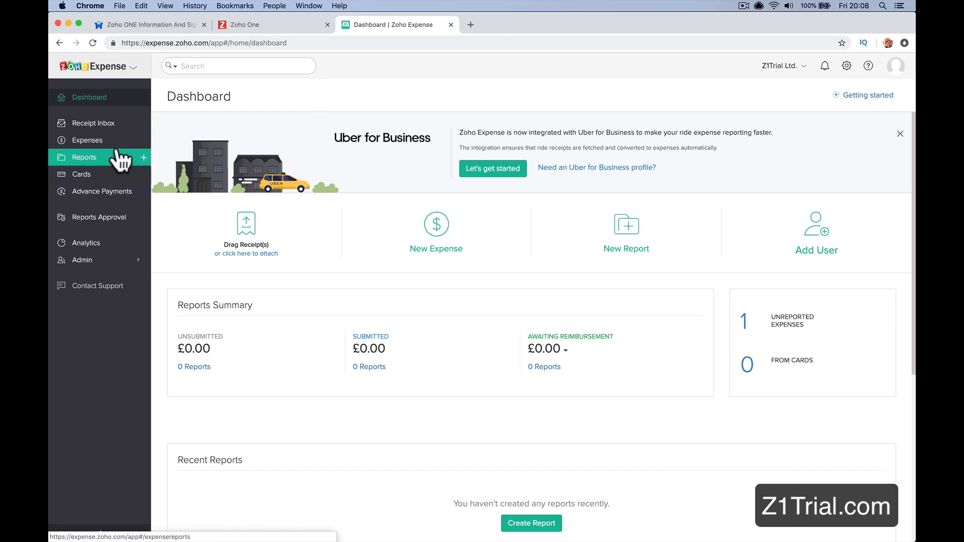
left_click(132, 143)
left_click(142, 141)
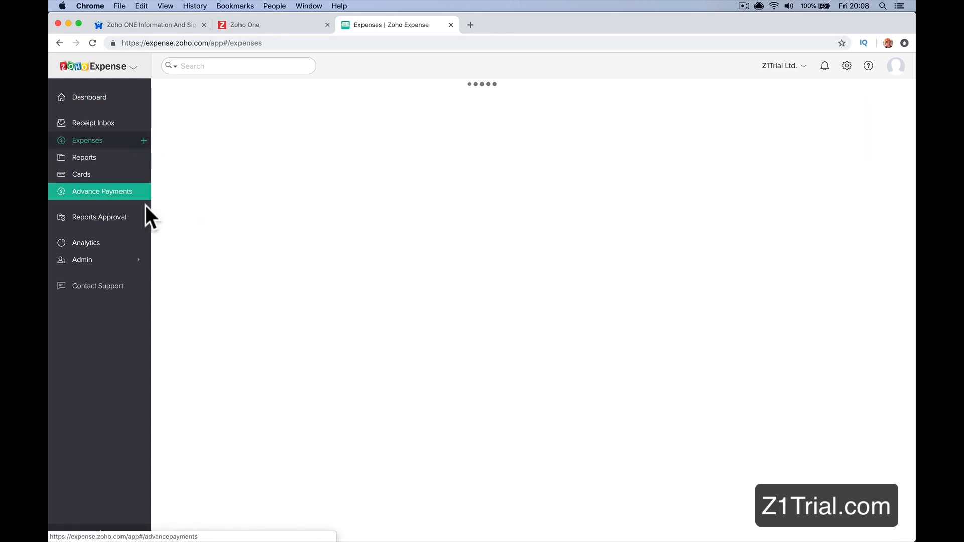
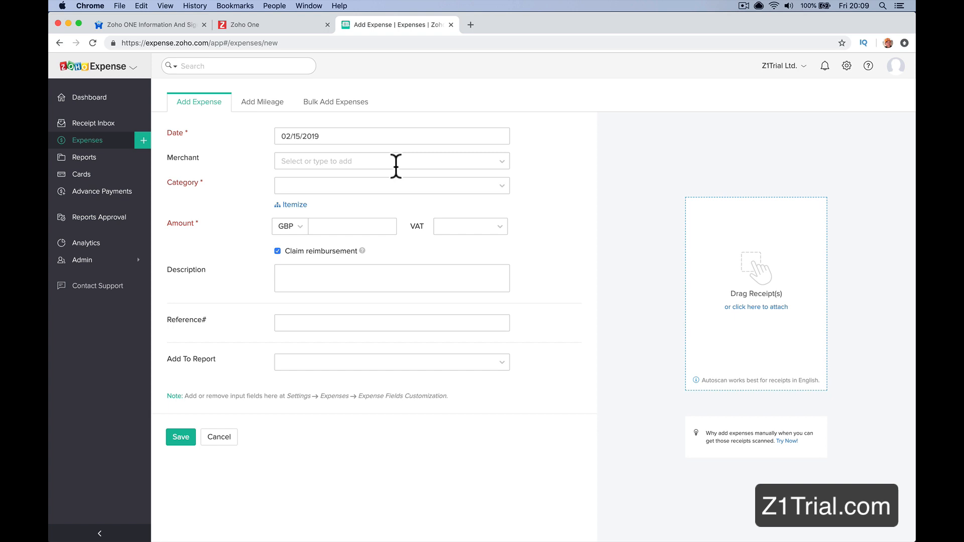
Step: Check the Zoho One app list for Desk and load Zoho Desk in place of Zoho Expense
left_click(278, 25)
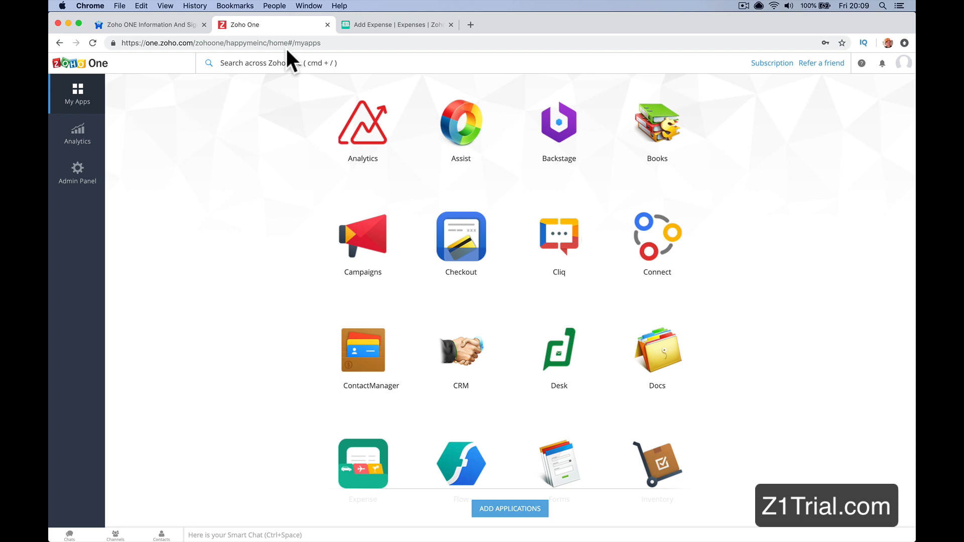
scroll(390, 260, "down", 5)
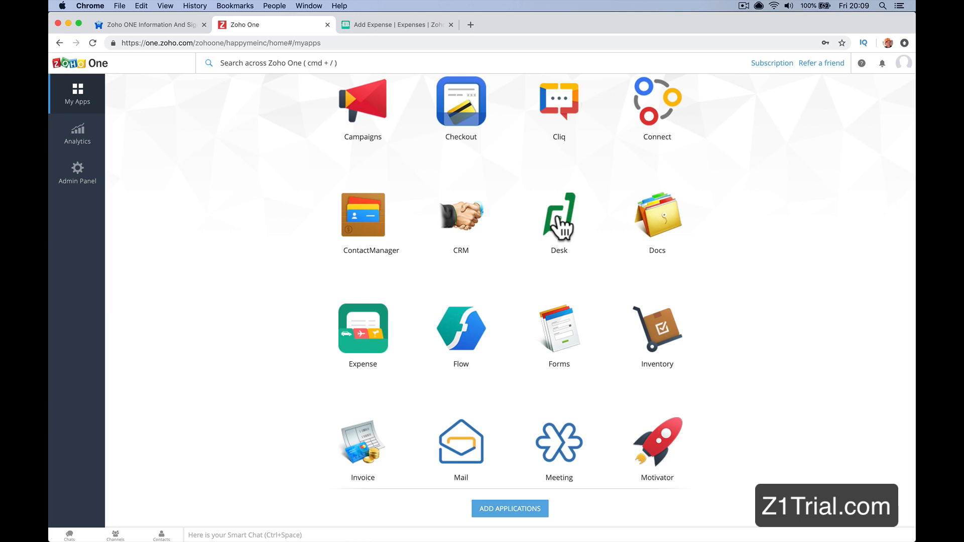
left_click(386, 26)
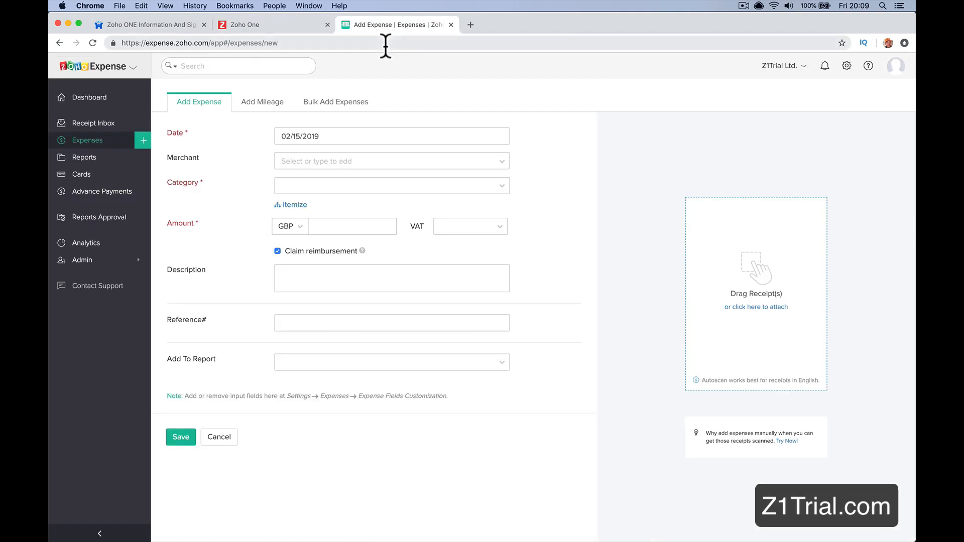
left_click(385, 43)
type("desk.")
key("Return")
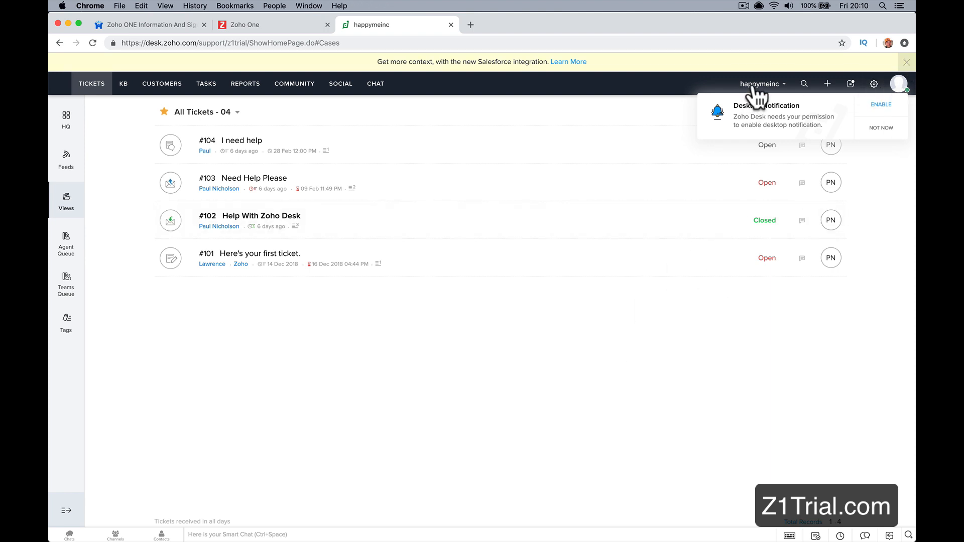
left_click(880, 128)
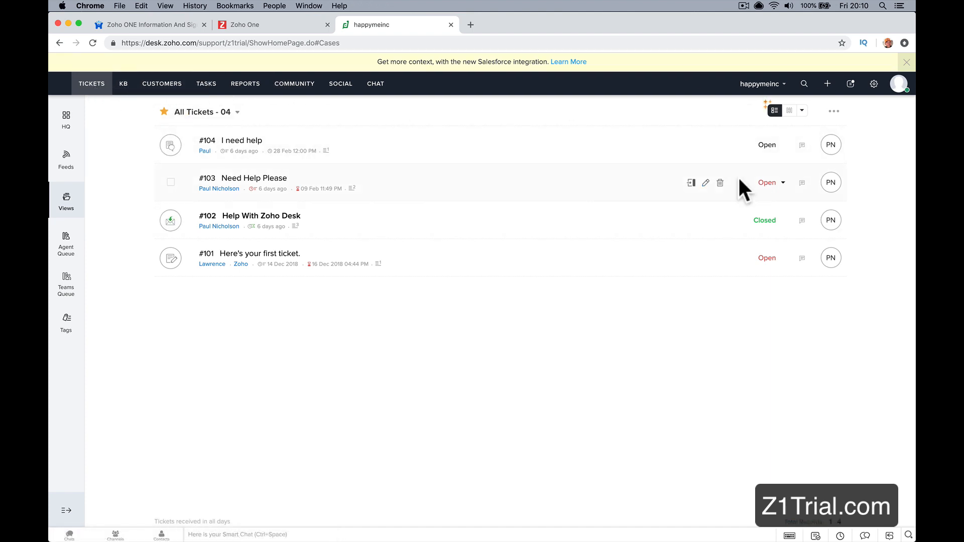
left_click(874, 84)
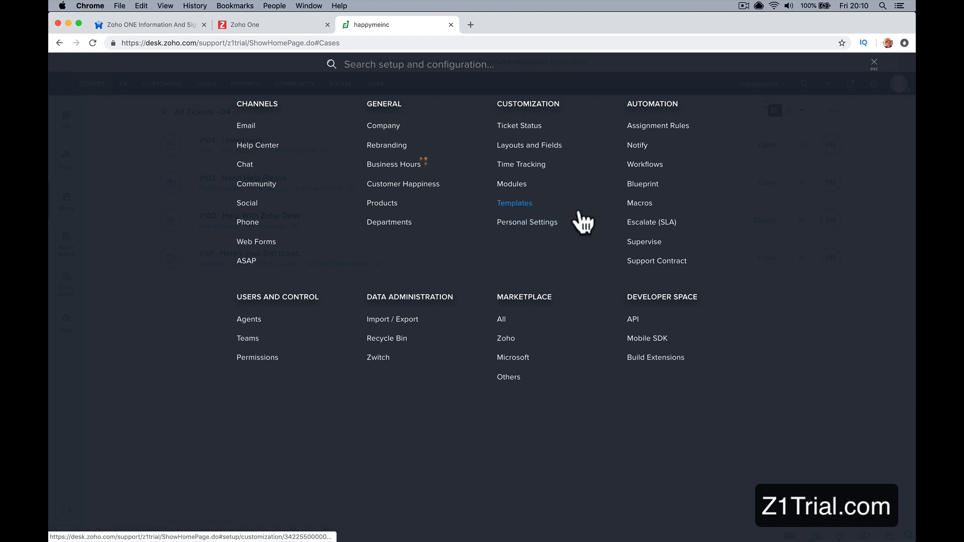
Step: Open the training company's customer support portal, on its support subdomain, in a new browser tab
left_click(469, 31)
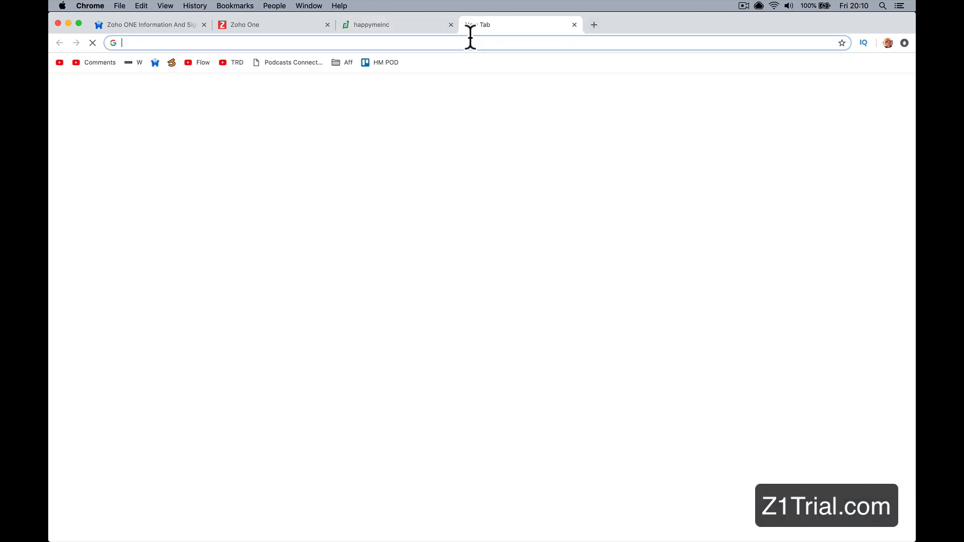
type("support.paiul")
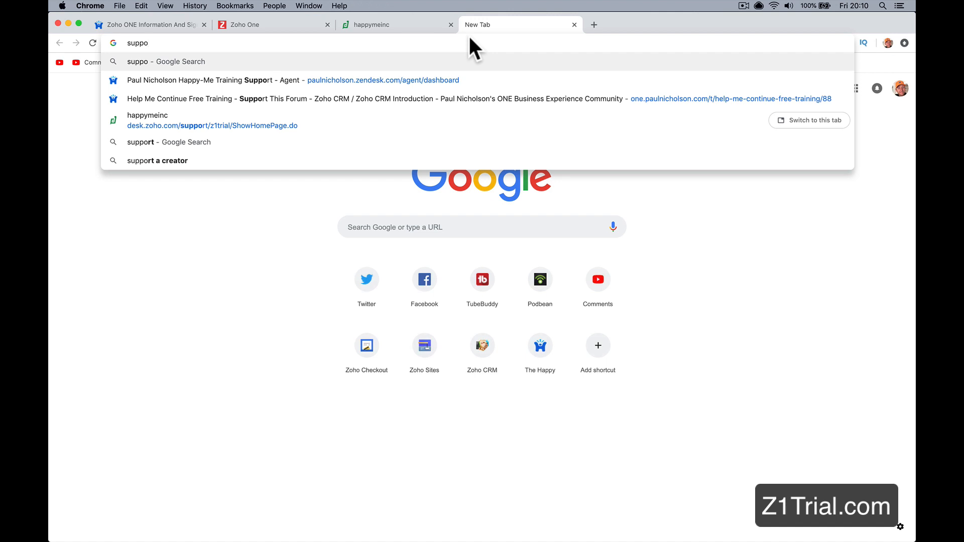
key("BackSpace")
key("BackSpace")
key("BackSpace")
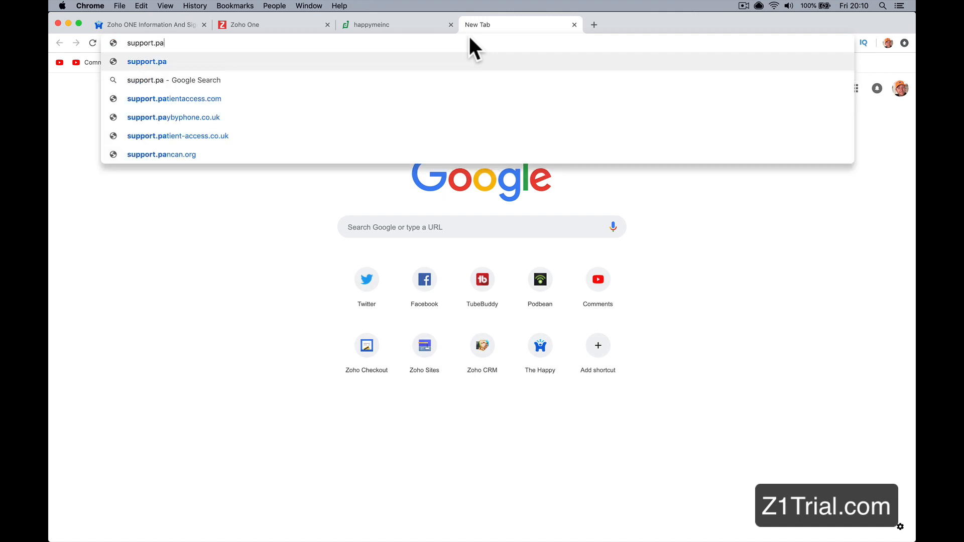
type("ulnicholson")
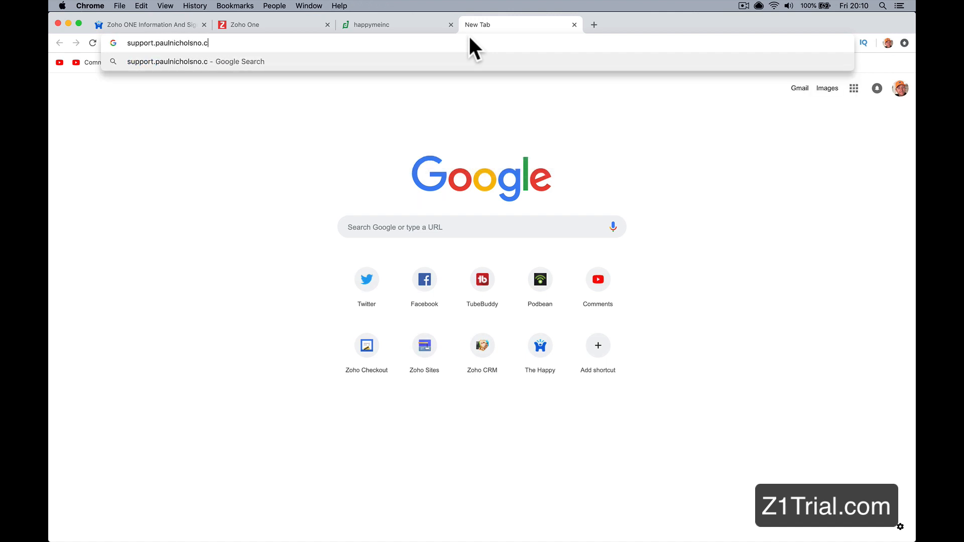
type(".com")
key("Return")
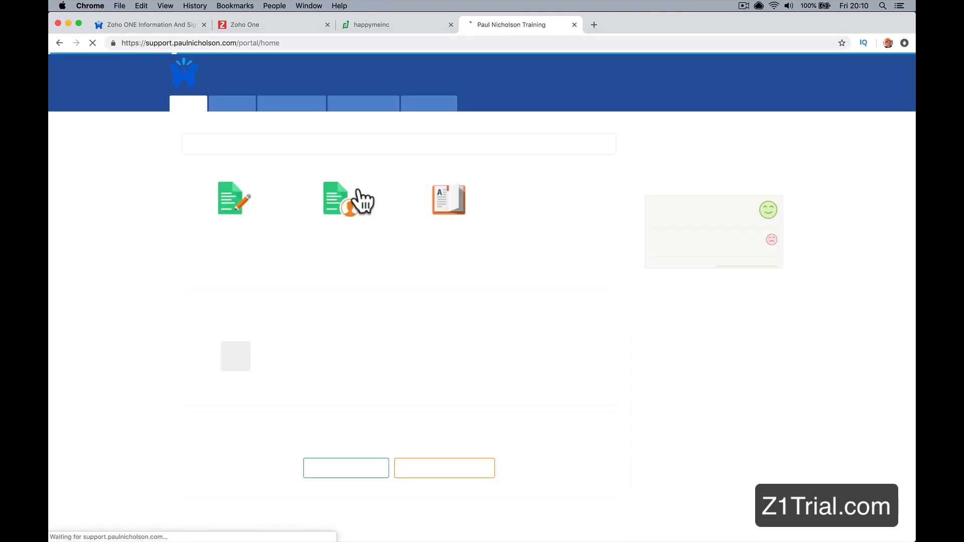
Step: Look through the support portal's ticket submission form, home page, Knowledge Base and Community sections
left_click(231, 205)
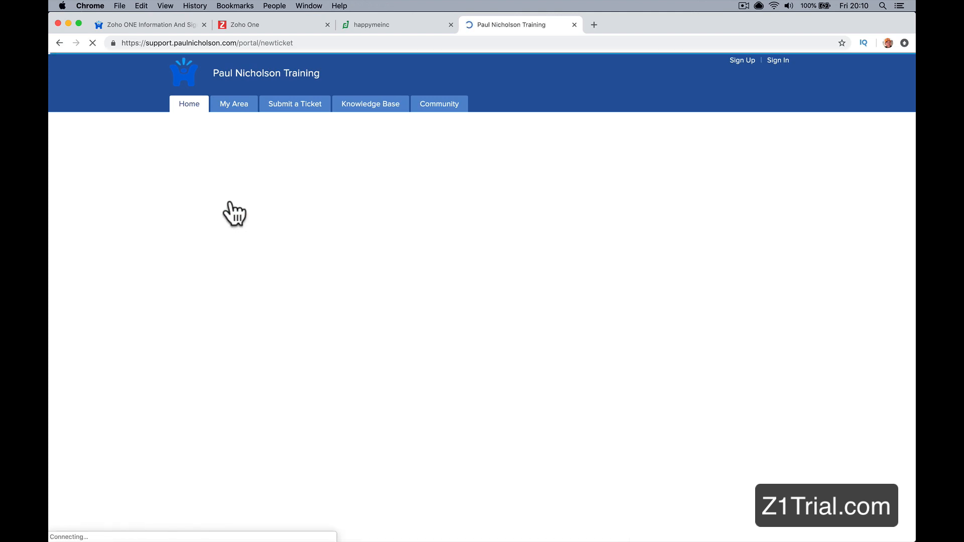
left_click(260, 202)
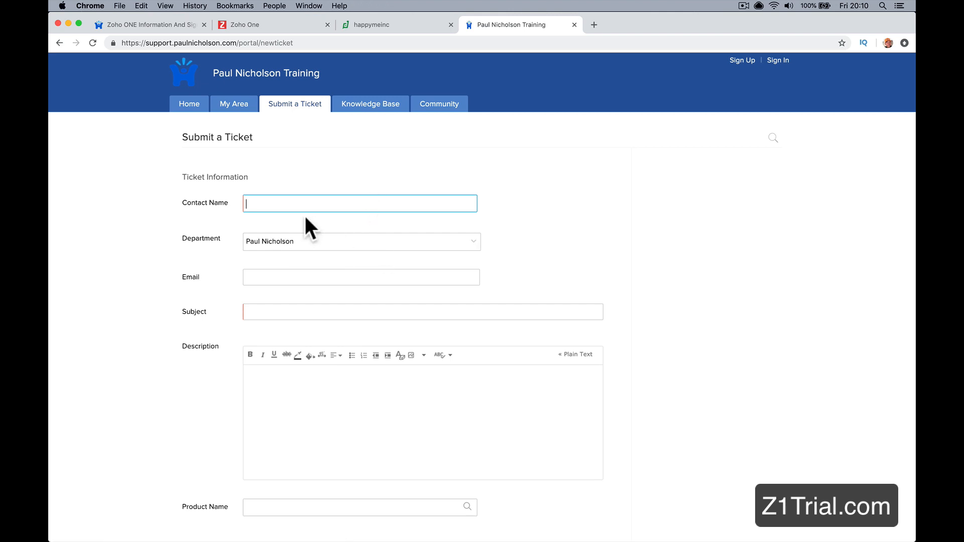
left_click(192, 105)
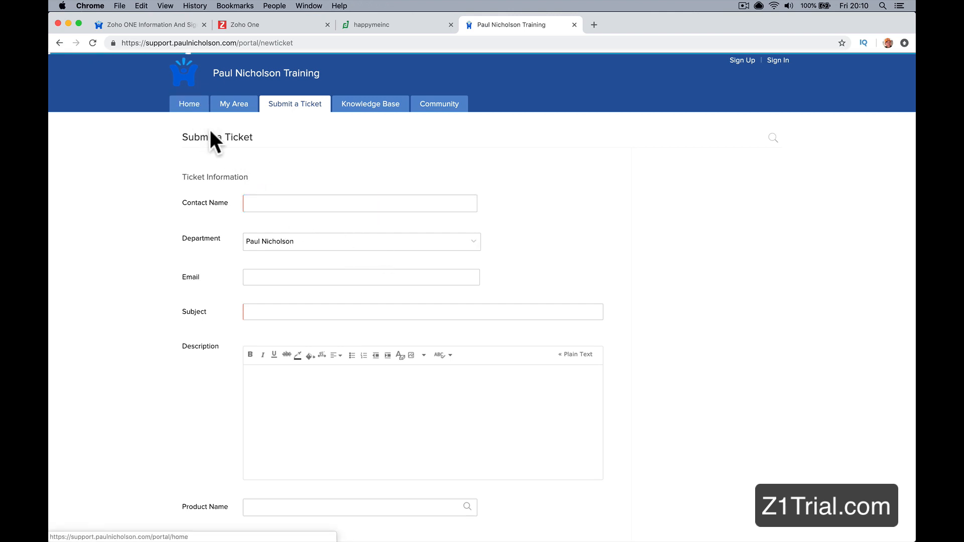
left_click(345, 208)
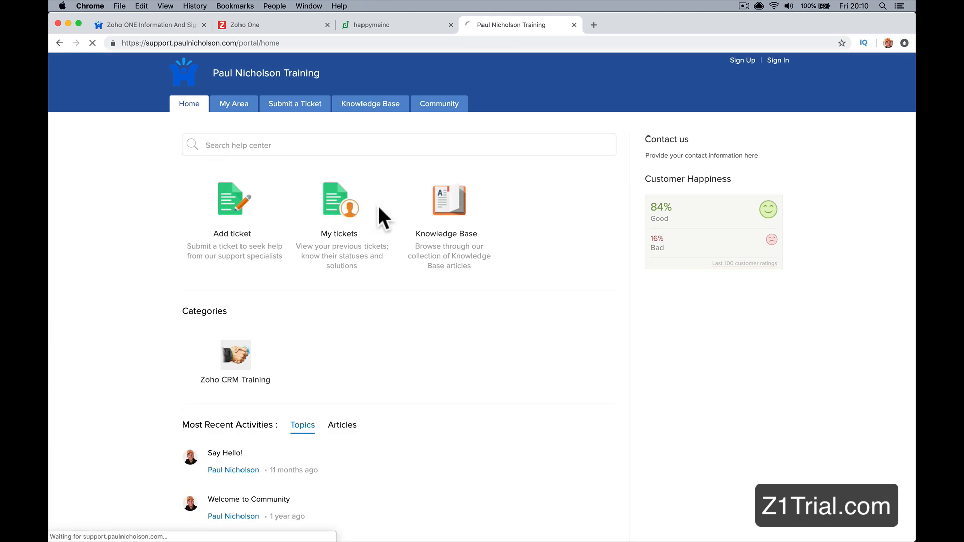
left_click(321, 104)
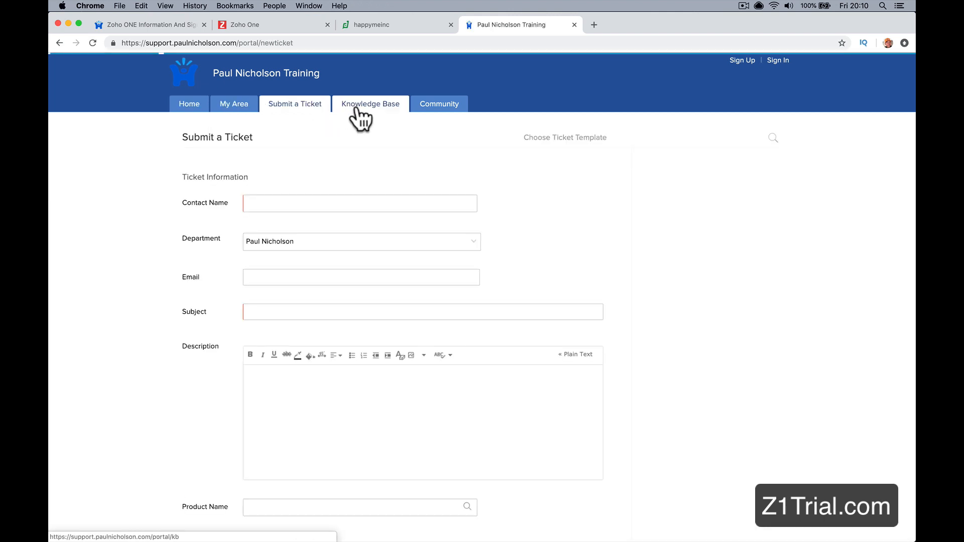
left_click(354, 108)
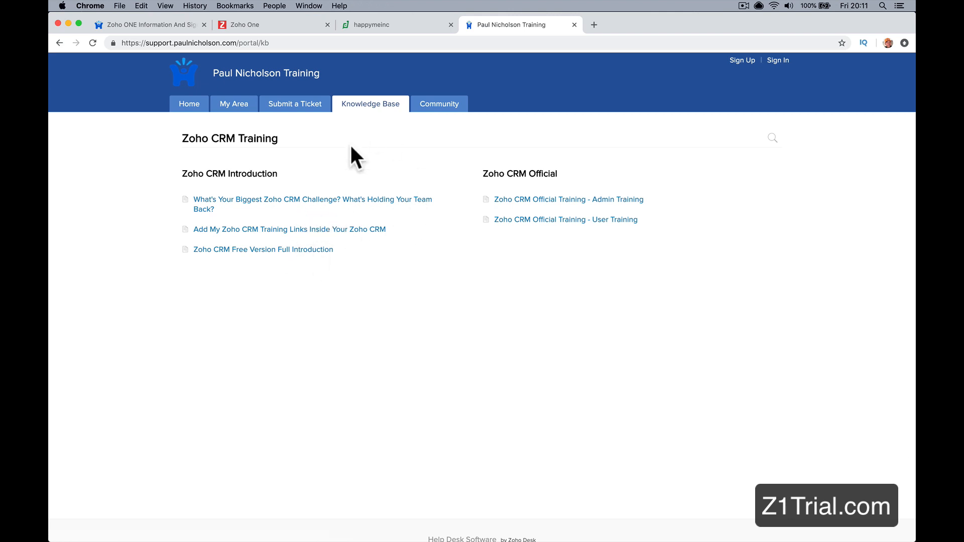
left_click(439, 103)
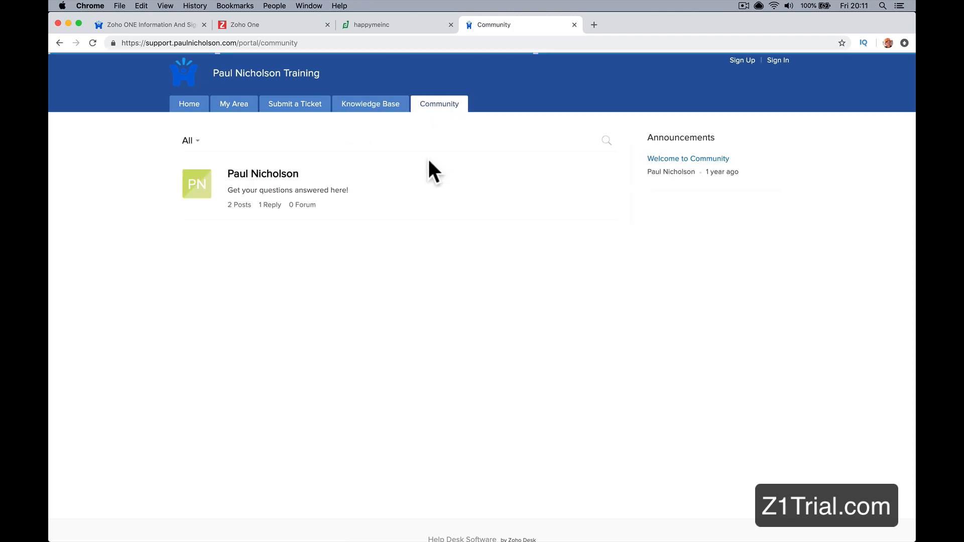
left_click(355, 106)
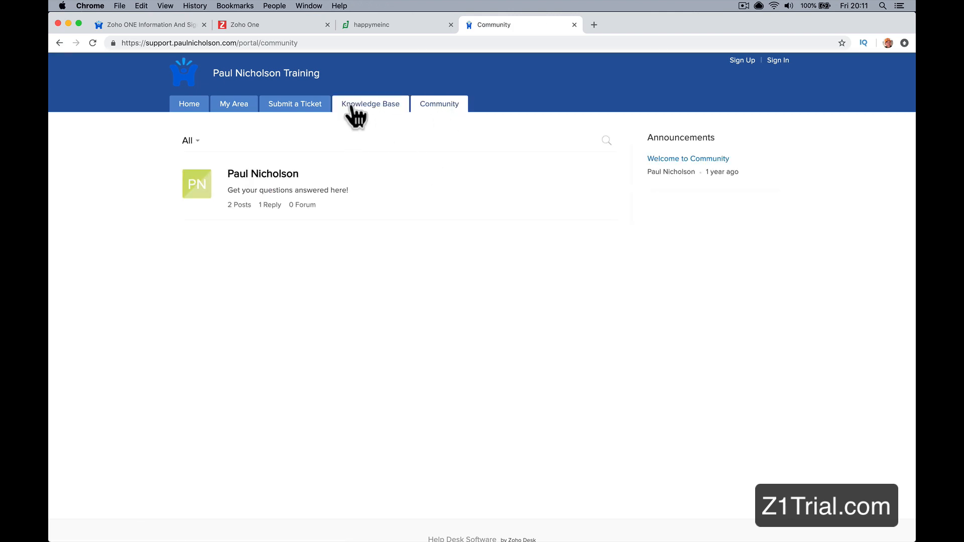
Step: Examine the Submit a Ticket form, including its Department options and the fields down to Word Verification
left_click(300, 105)
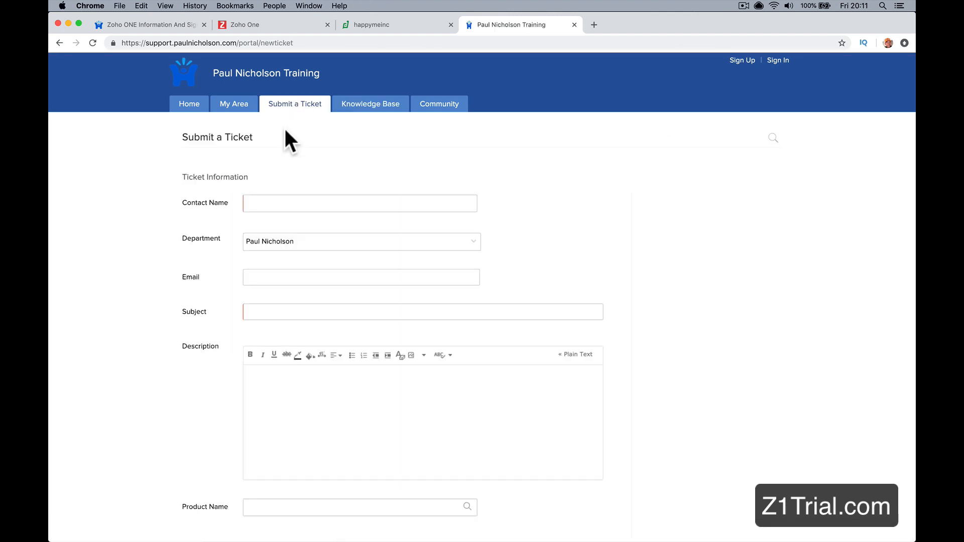
left_click(303, 241)
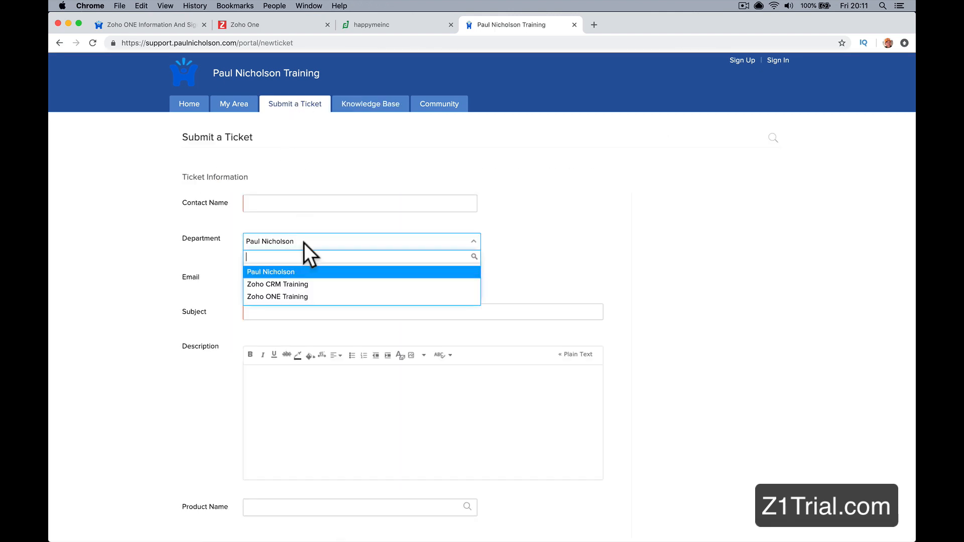
left_click(310, 221)
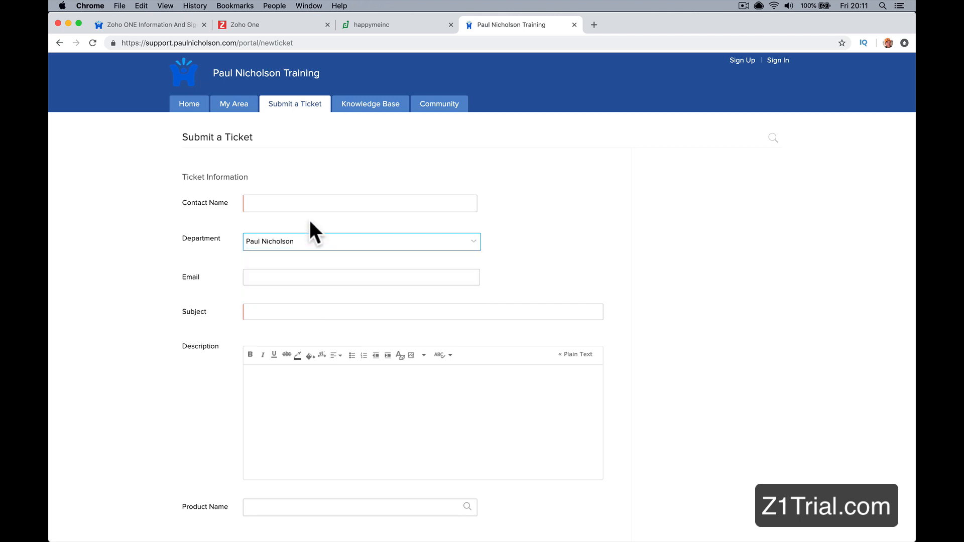
scroll(310, 221, "down", 5)
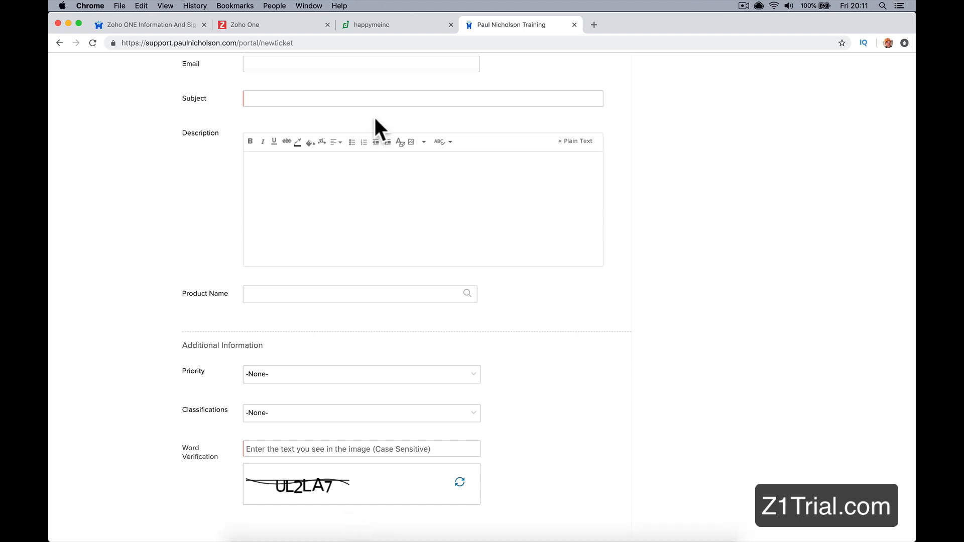
Step: Return to Zoho Desk, close the setup overview and open the recent chats above the ticket list
left_click(397, 28)
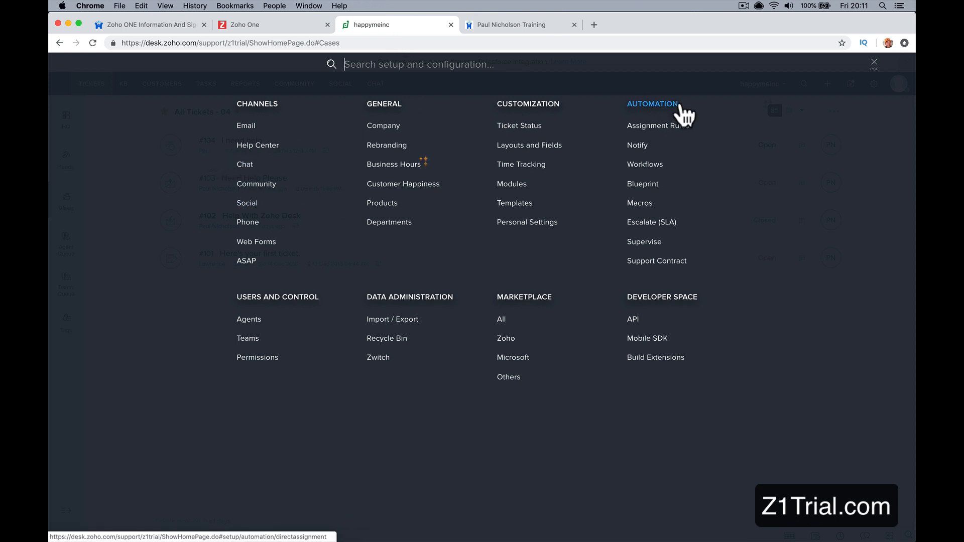
left_click(875, 64)
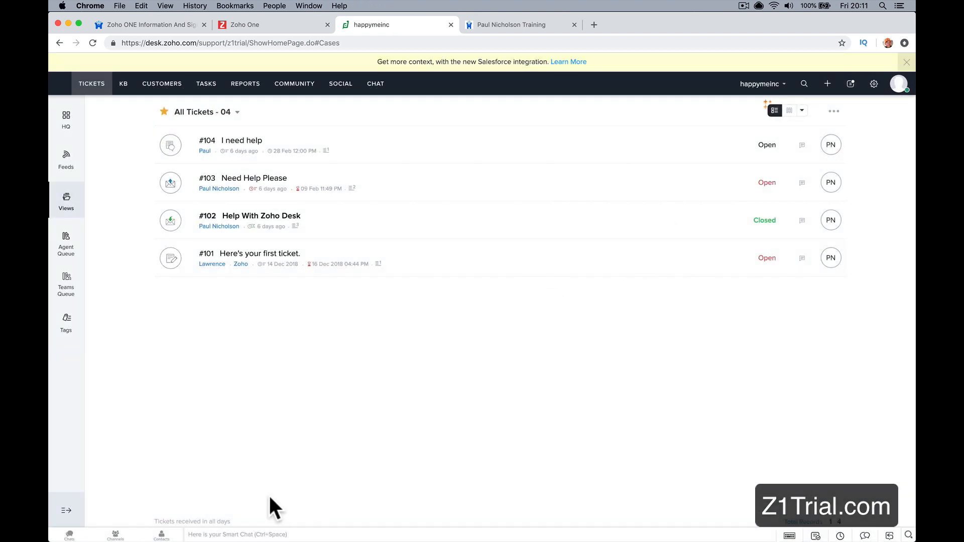
left_click(80, 537)
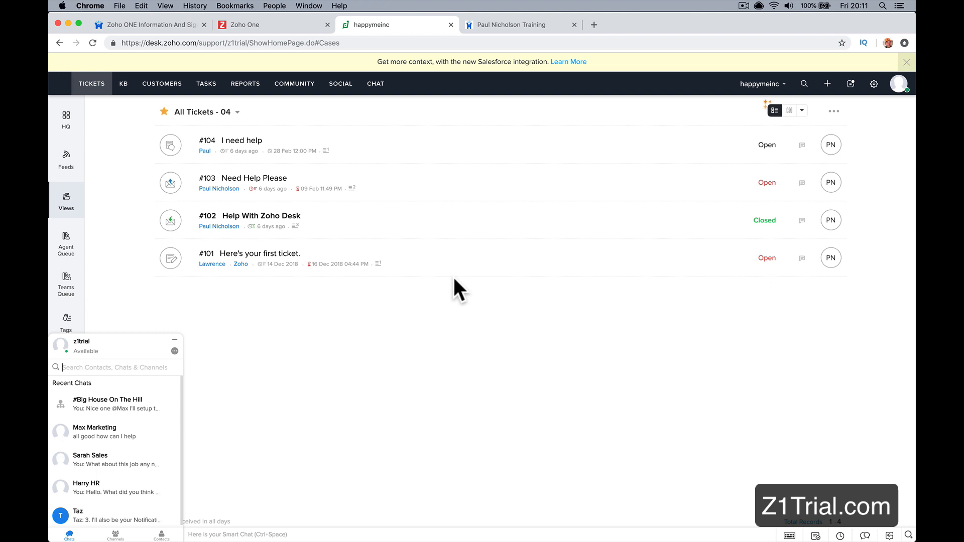
left_click(379, 45)
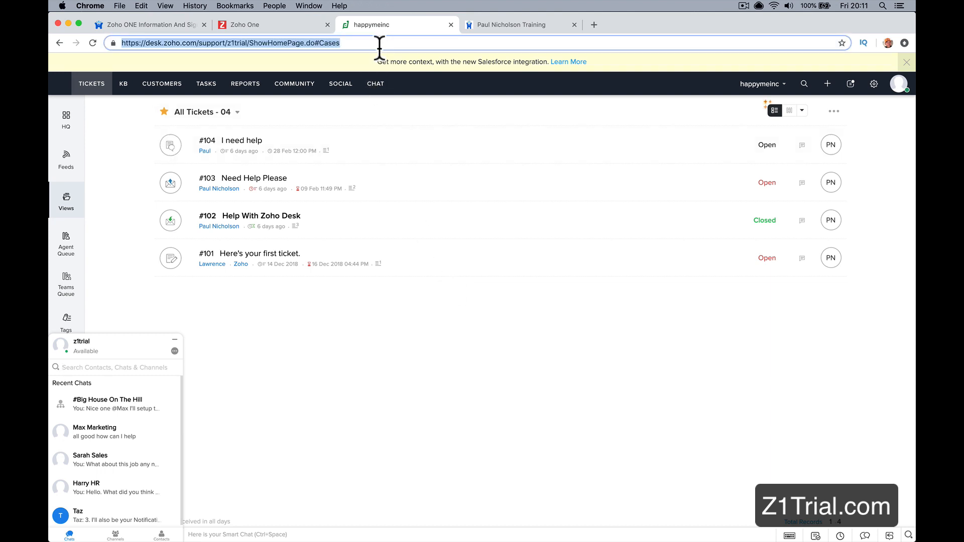
type("crm.zoj")
key("Return")
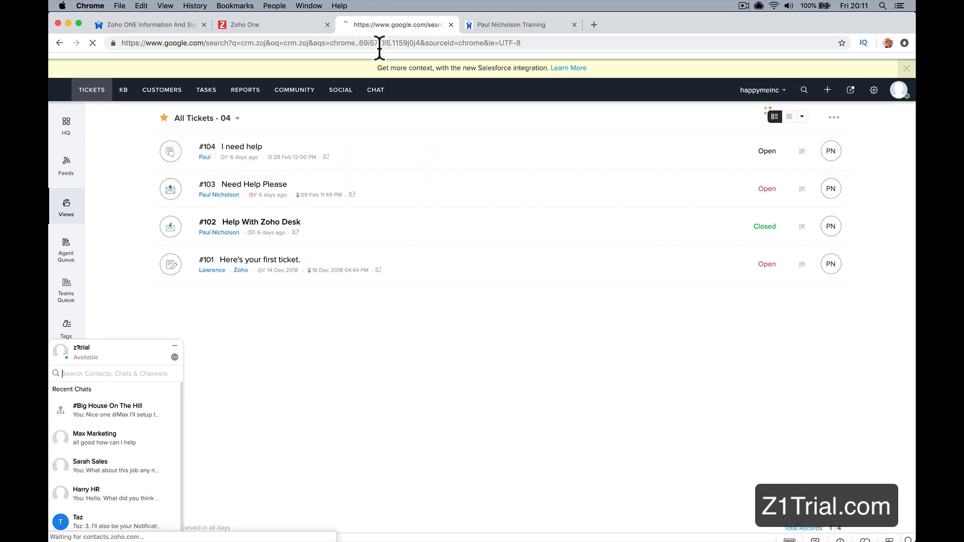
Step: Go to Zoho CRM at crm.zoho.com in the tab that held Zoho Desk
left_click(247, 43)
type("crm.zojp")
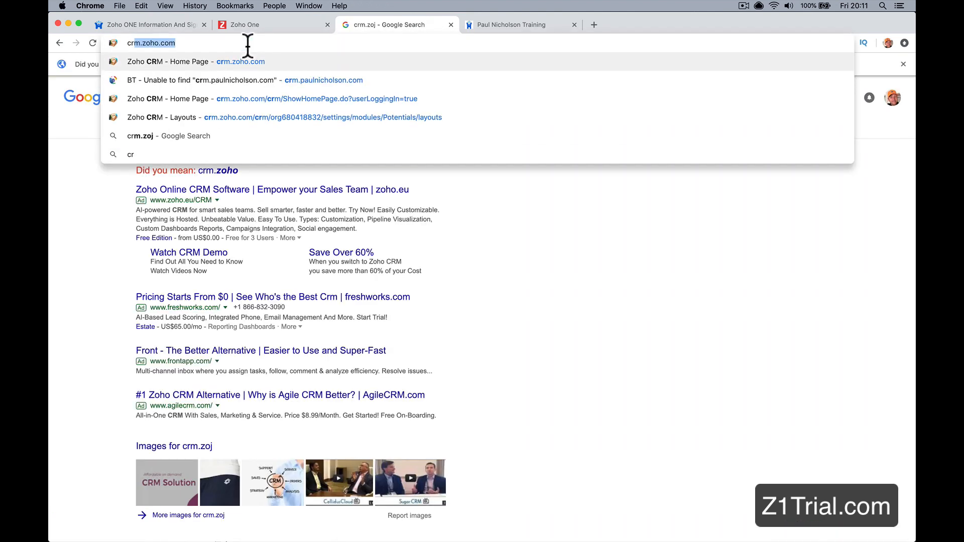
key("BackSpace")
key("BackSpace")
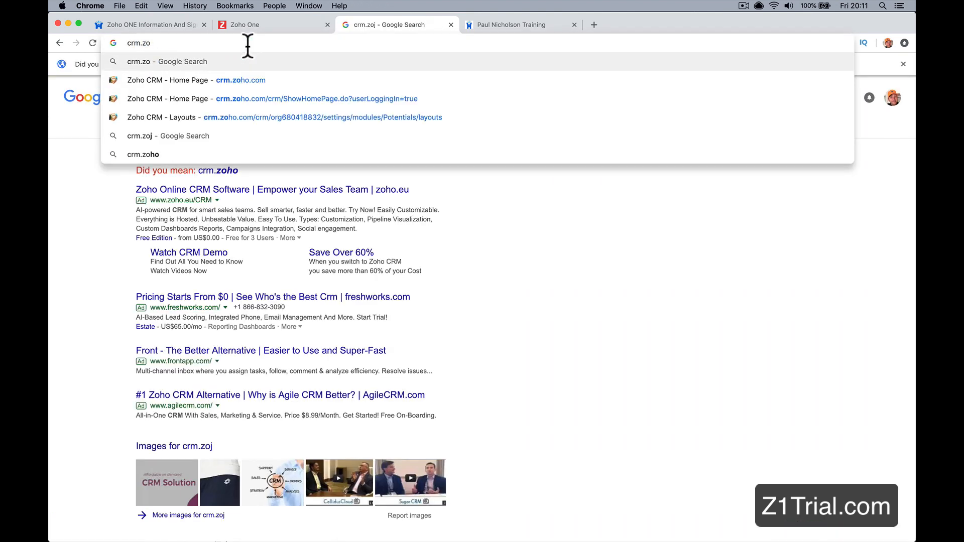
type("ho.")
key("Return")
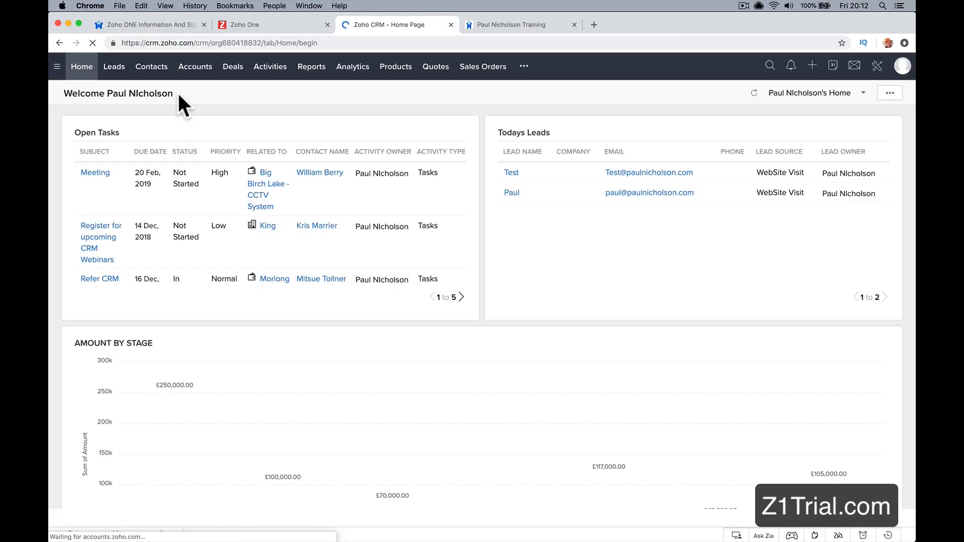
Step: Open the first contact under All Contacts and view its Zoho Desk related list
left_click(152, 66)
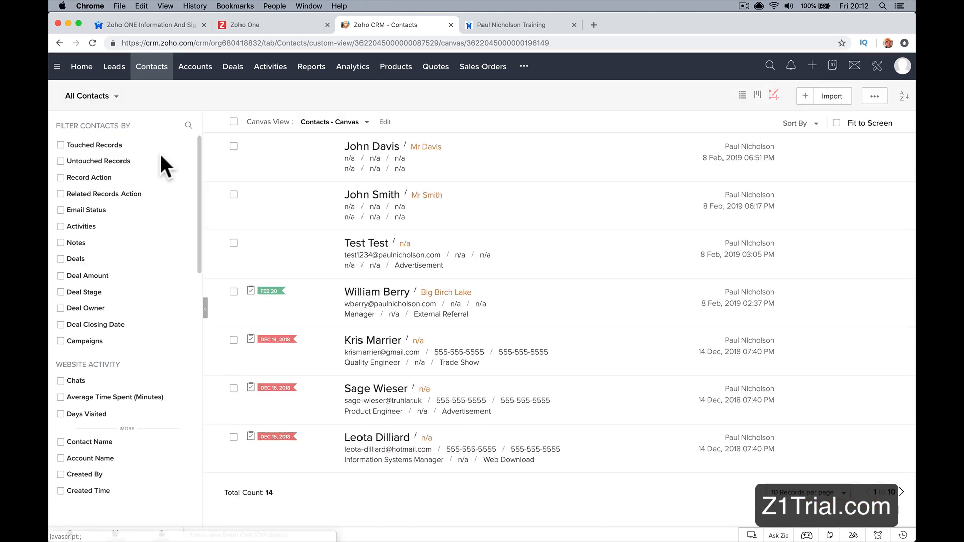
left_click(382, 145)
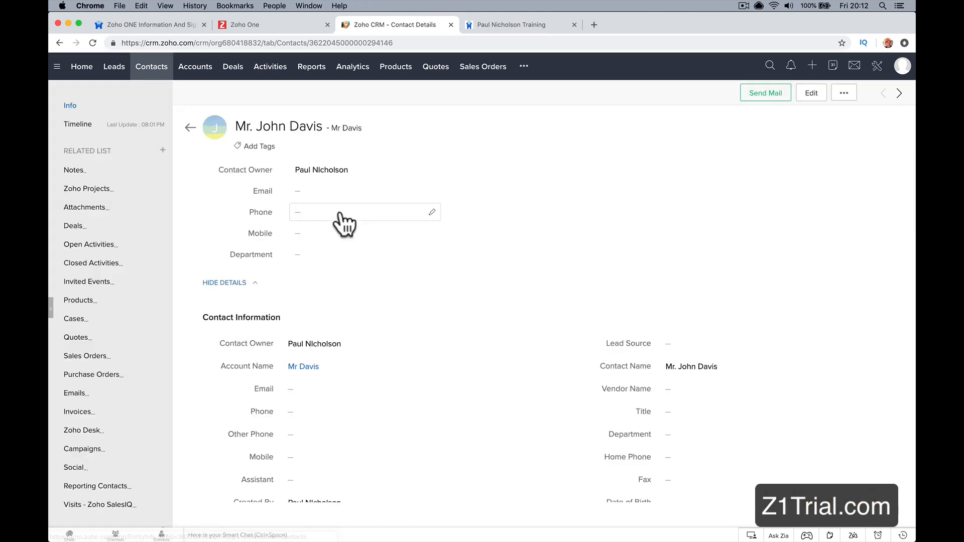
scroll(103, 406, "down", 1)
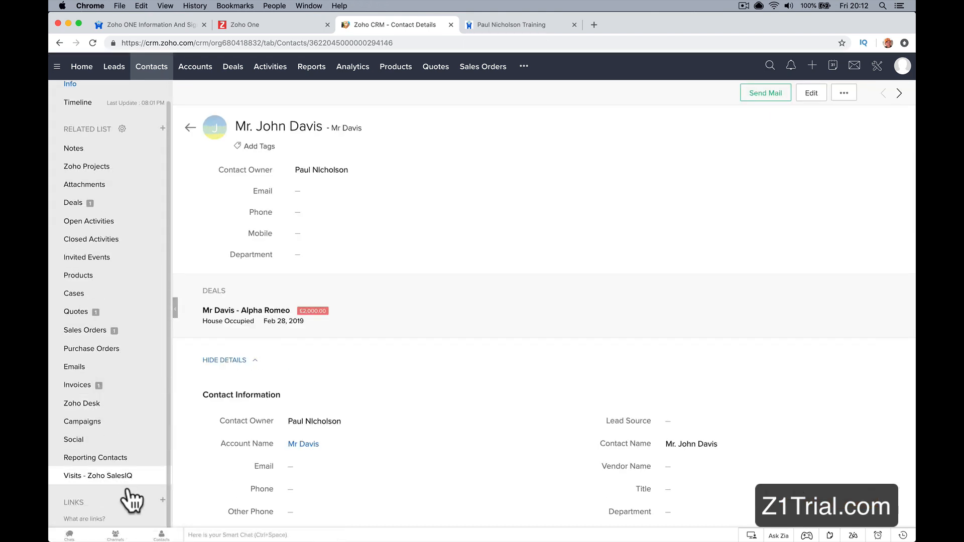
left_click(106, 404)
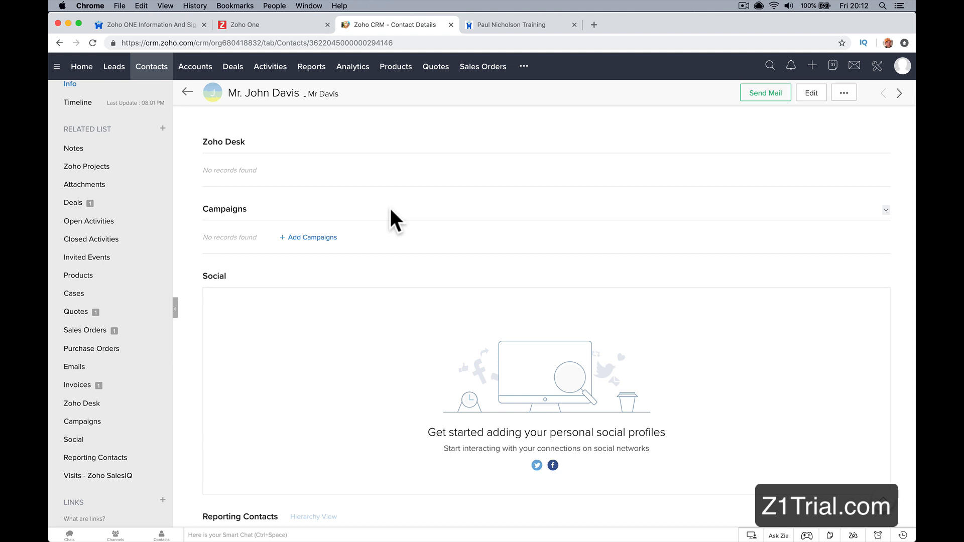
Step: Open Zoho People from the Zoho One app list
left_click(296, 24)
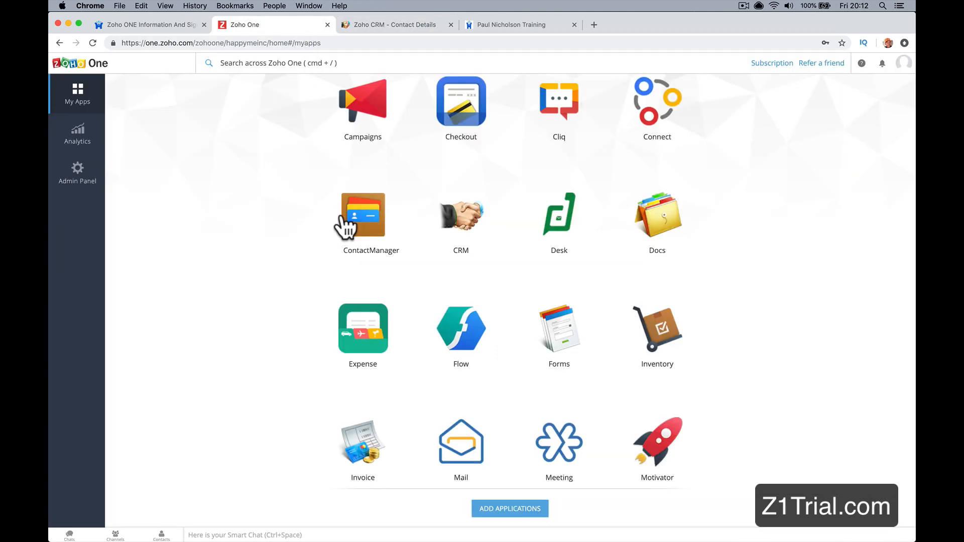
scroll(345, 228, "down", 7)
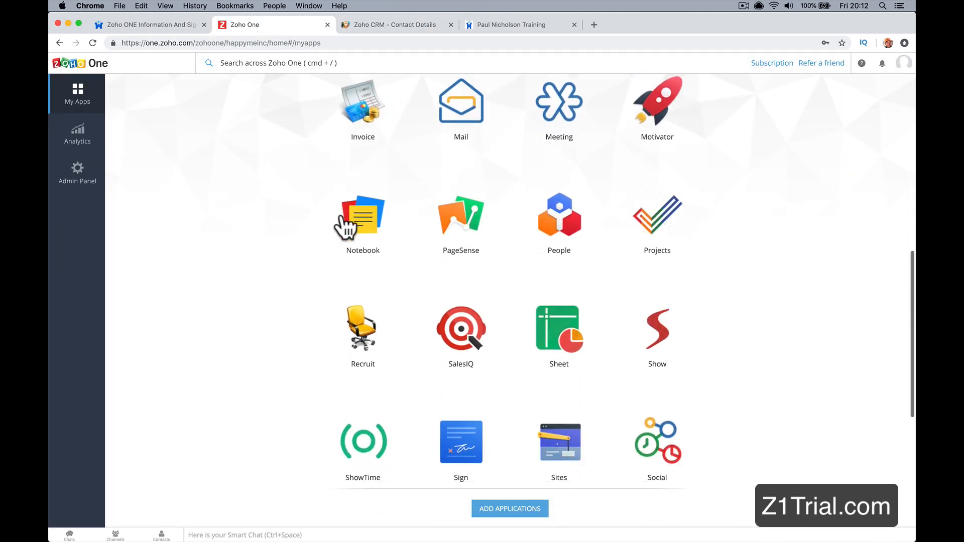
left_click(565, 218)
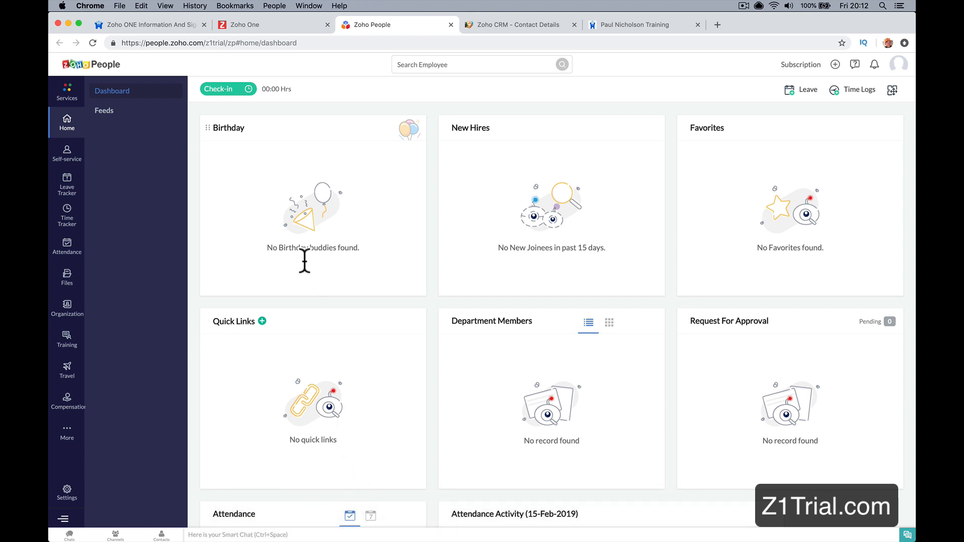
Step: Decline the Cliq notification request in Safari, return to Zoho People in Chrome and quit the Mail app
left_click(357, 522)
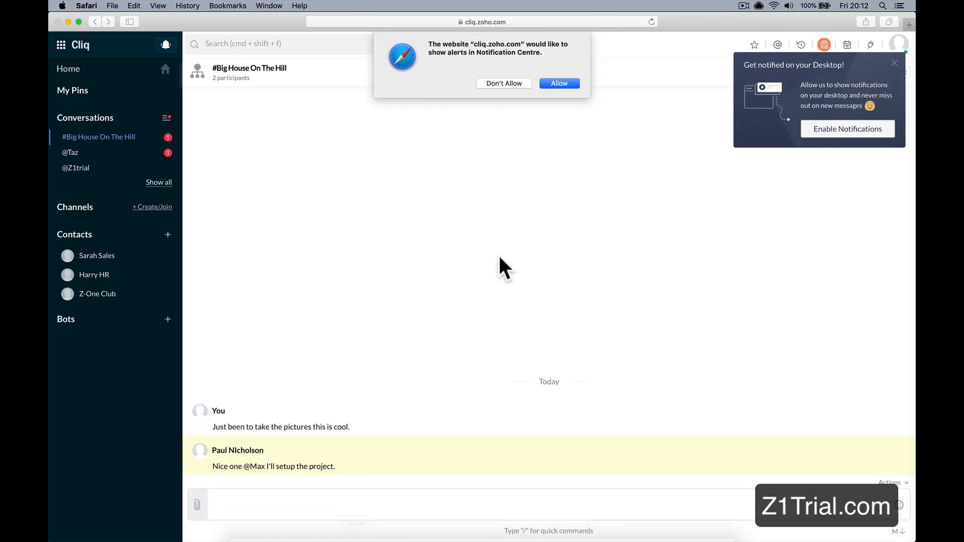
left_click(505, 85)
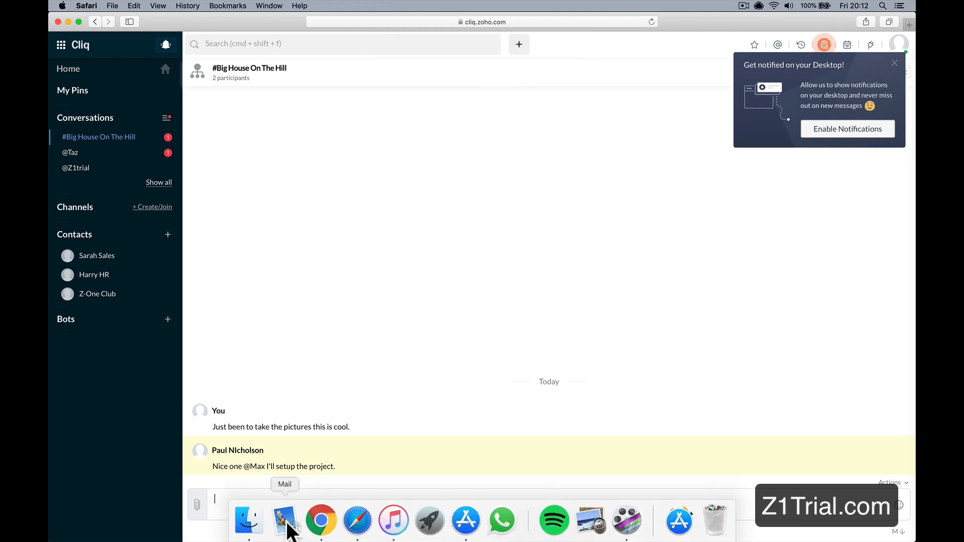
left_click(287, 522)
left_click(321, 521)
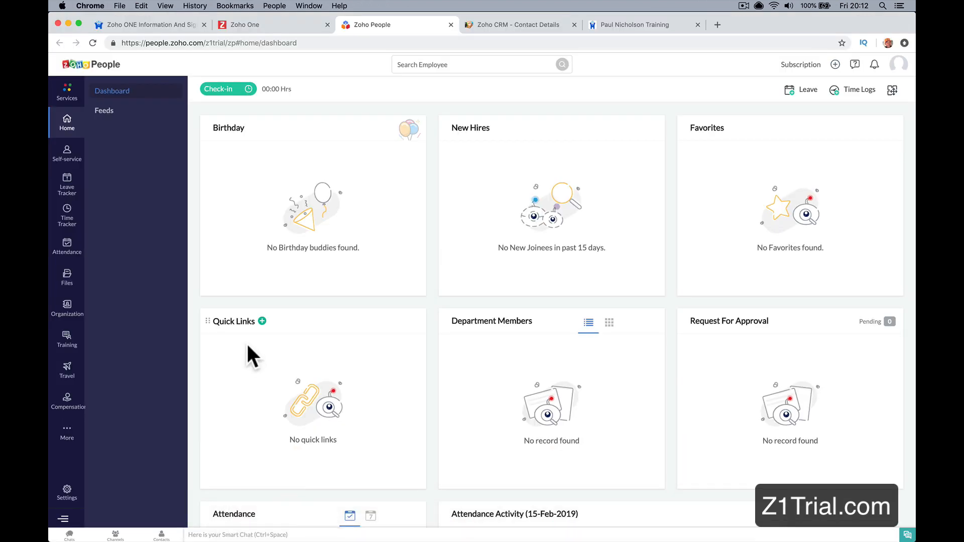
right_click(285, 523)
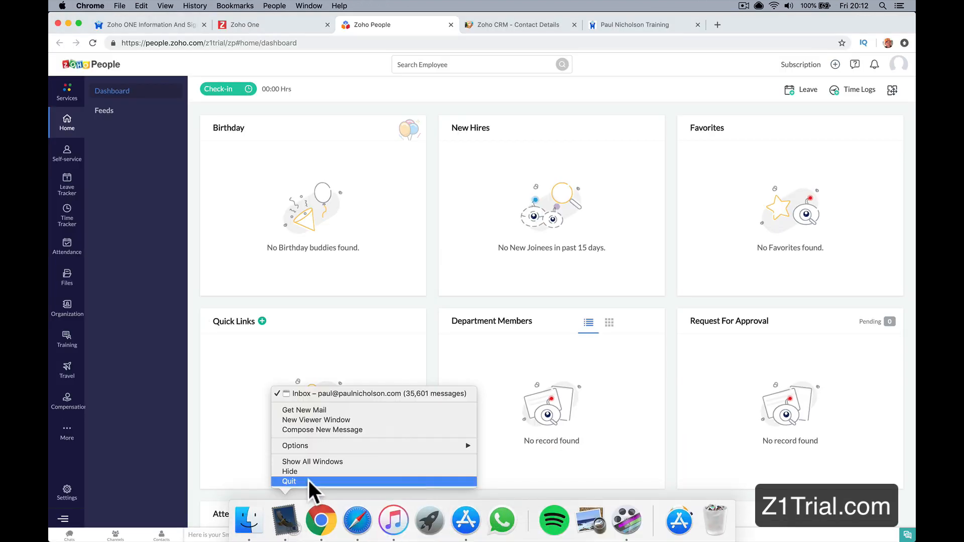
left_click(309, 480)
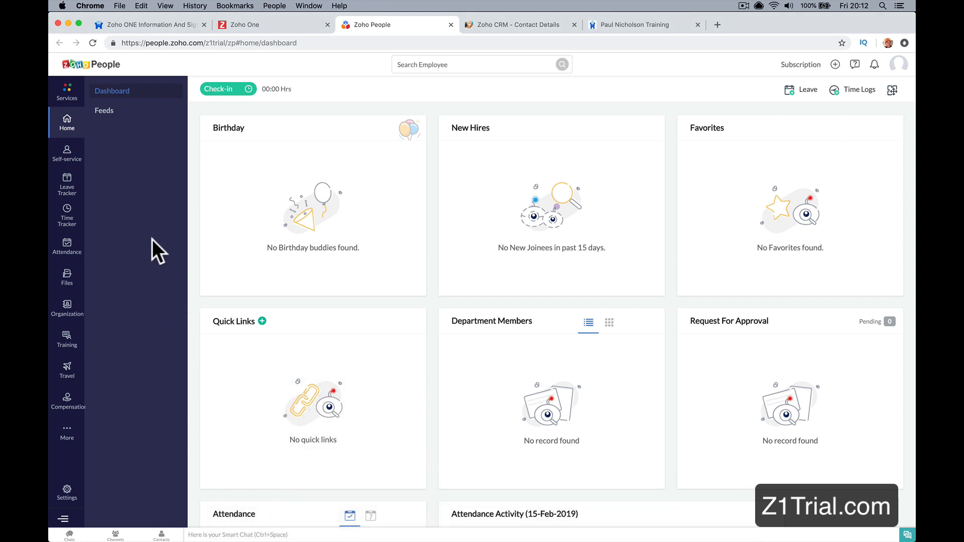
Step: Browse the Training, Travel, Compensation, Attendance and Time Tracker sections of Zoho People
left_click(69, 348)
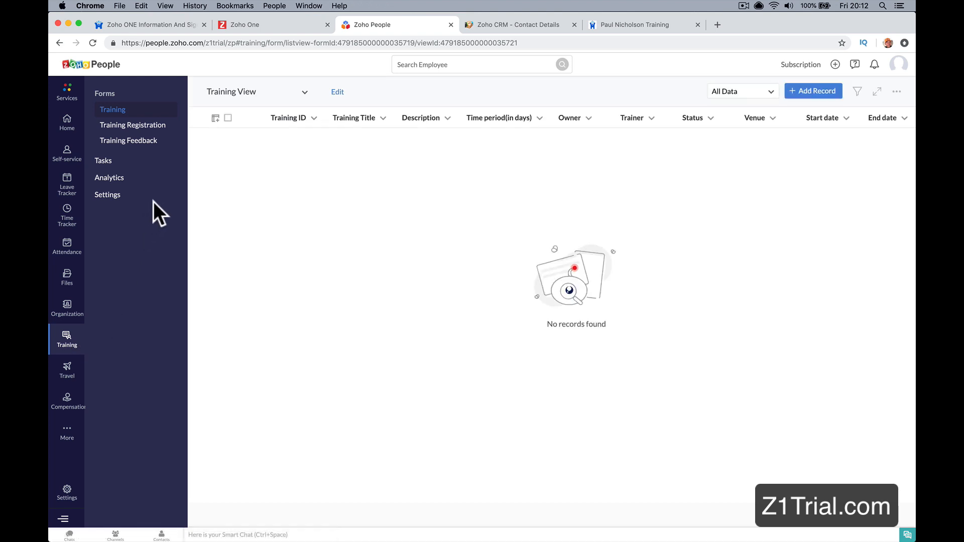
left_click(73, 374)
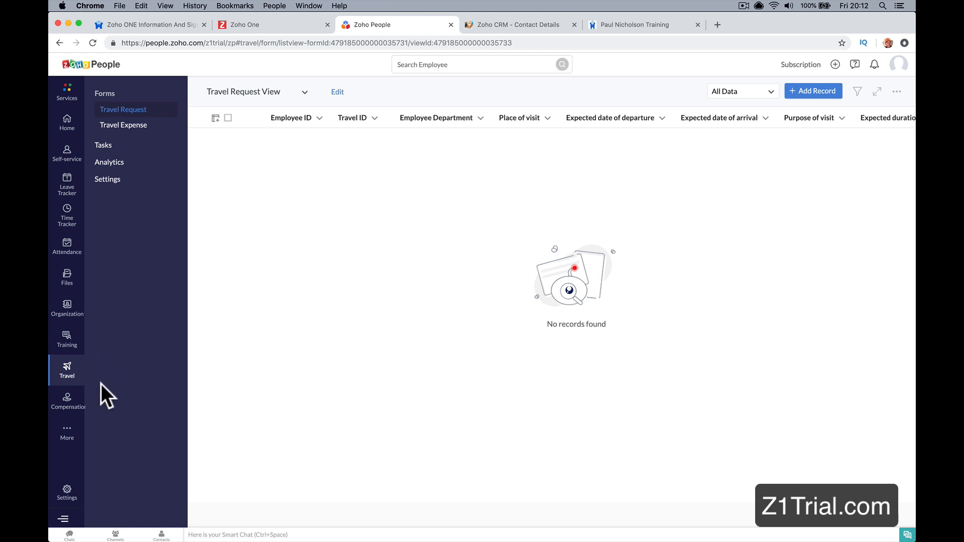
left_click(70, 406)
left_click(68, 245)
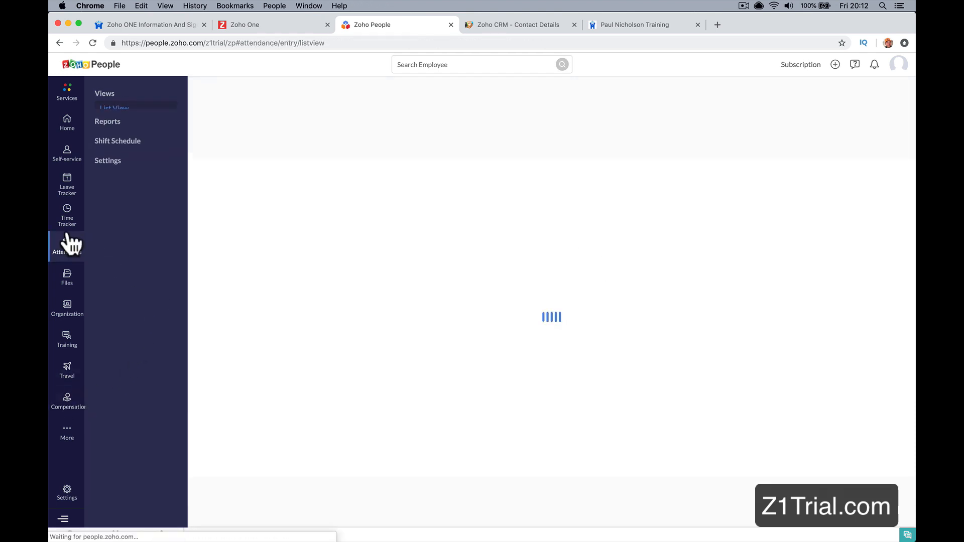
left_click(67, 216)
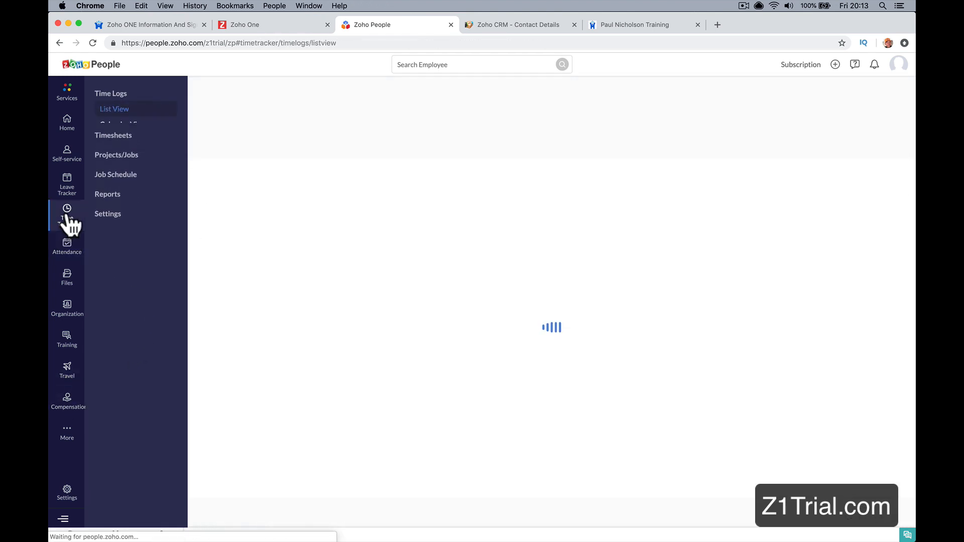
Step: Open Zoho Recruit from the Zoho One app list and close the Zoho People, Zoho CRM and training website tabs
left_click(247, 25)
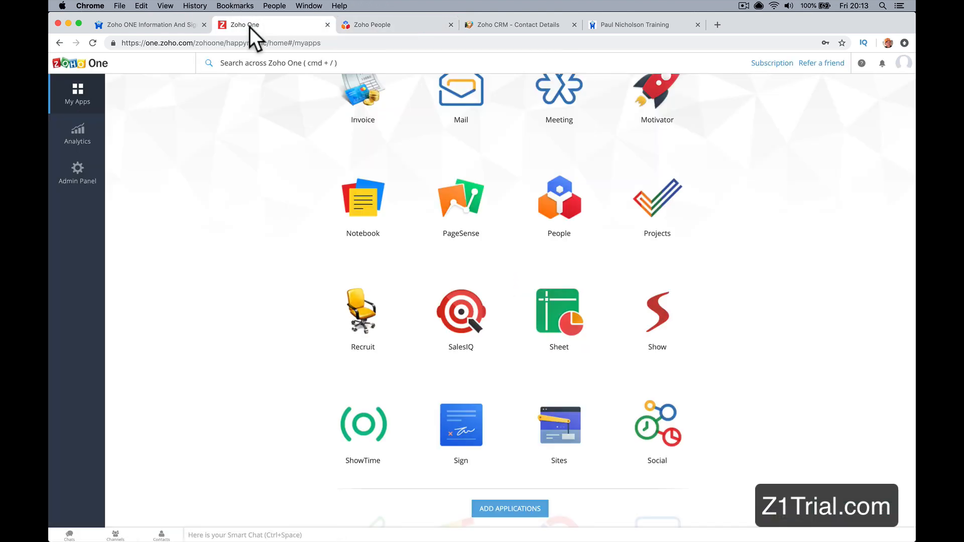
left_click(354, 316)
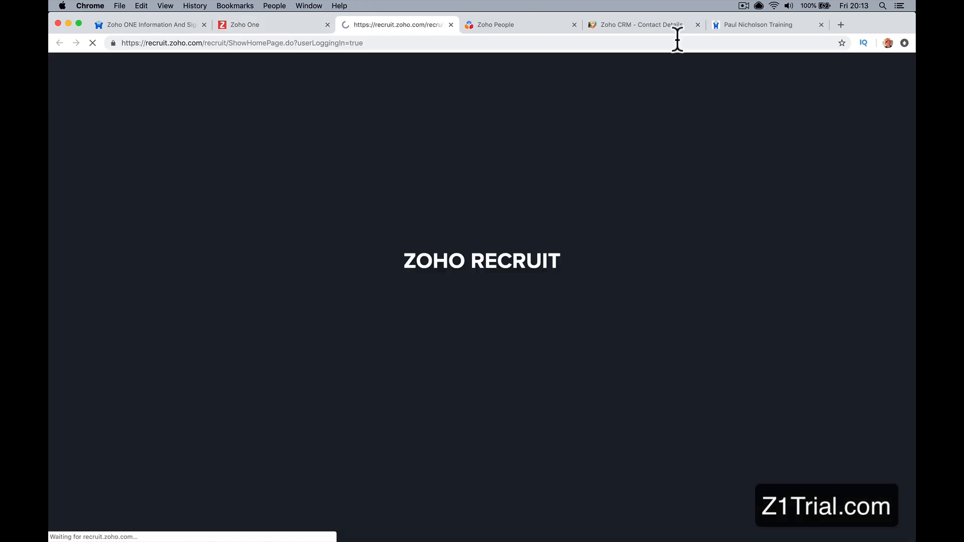
left_click(575, 25)
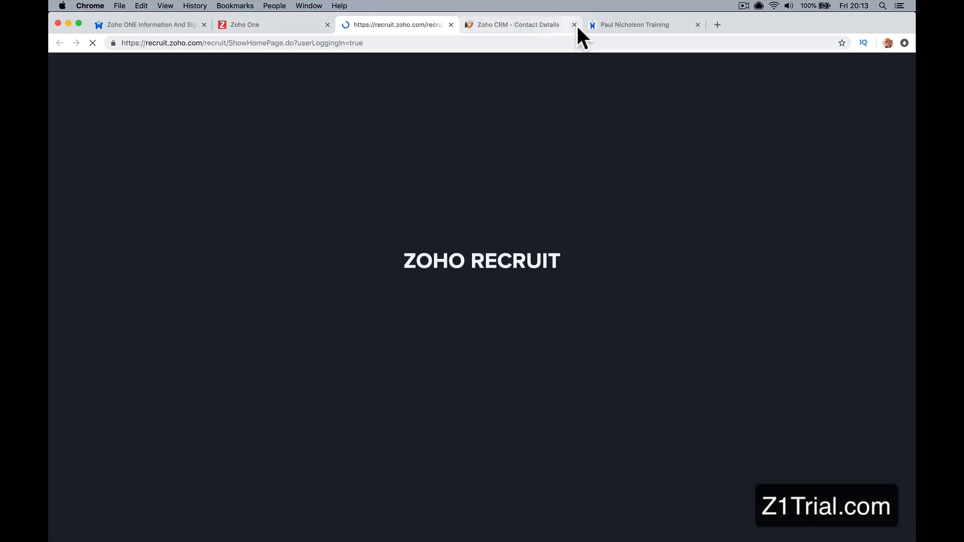
left_click(575, 25)
left_click(574, 24)
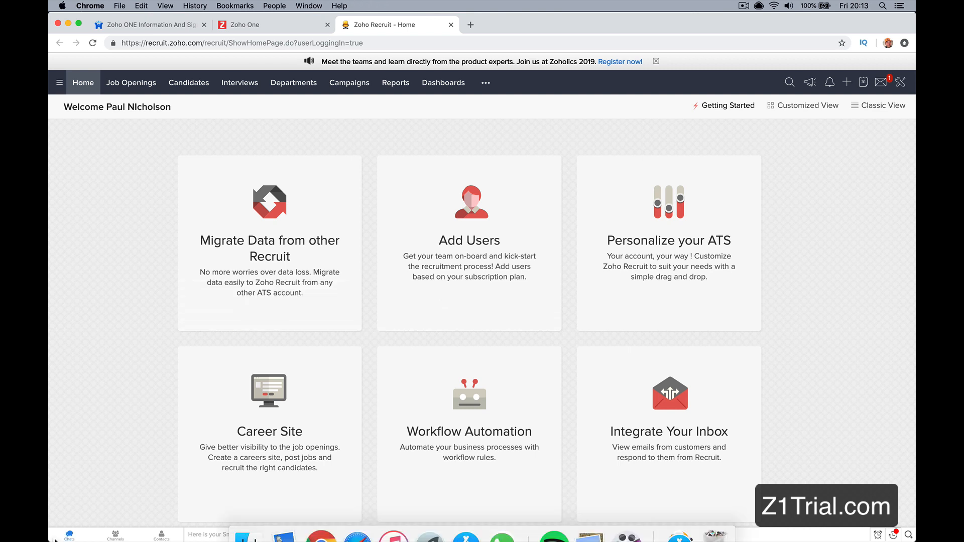
Step: Open the recent chat with the HR colleague inside Zoho Recruit and dismiss the browser's notification request
left_click(69, 534)
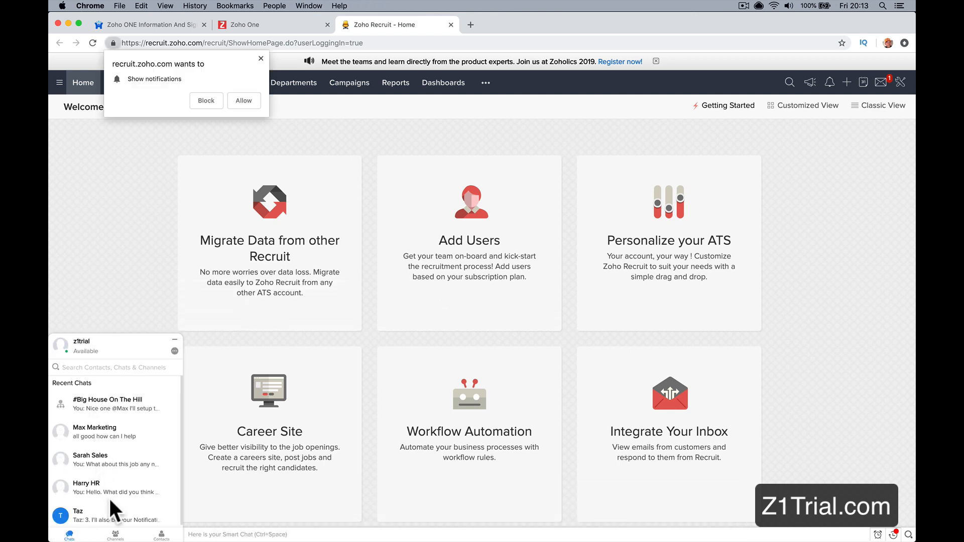
scroll(110, 500, "down", 1)
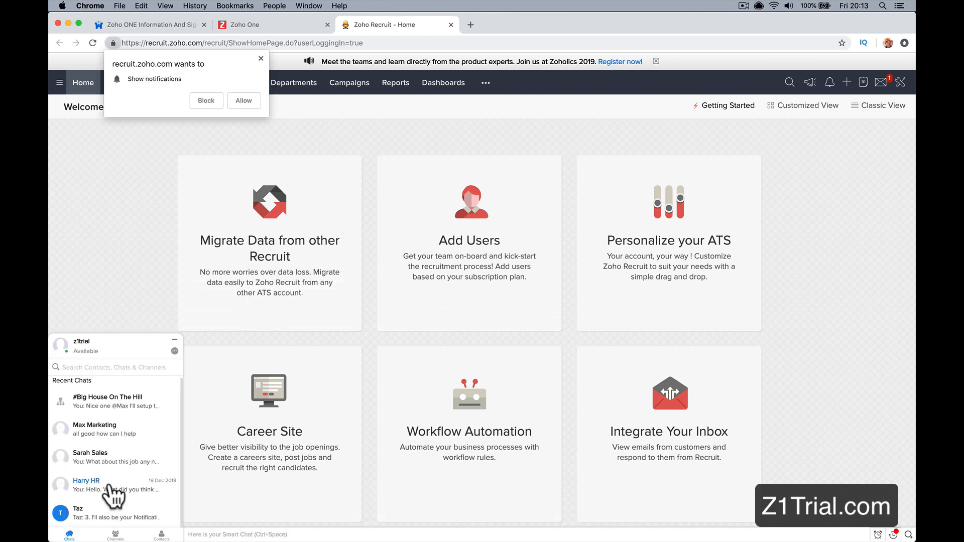
left_click(108, 487)
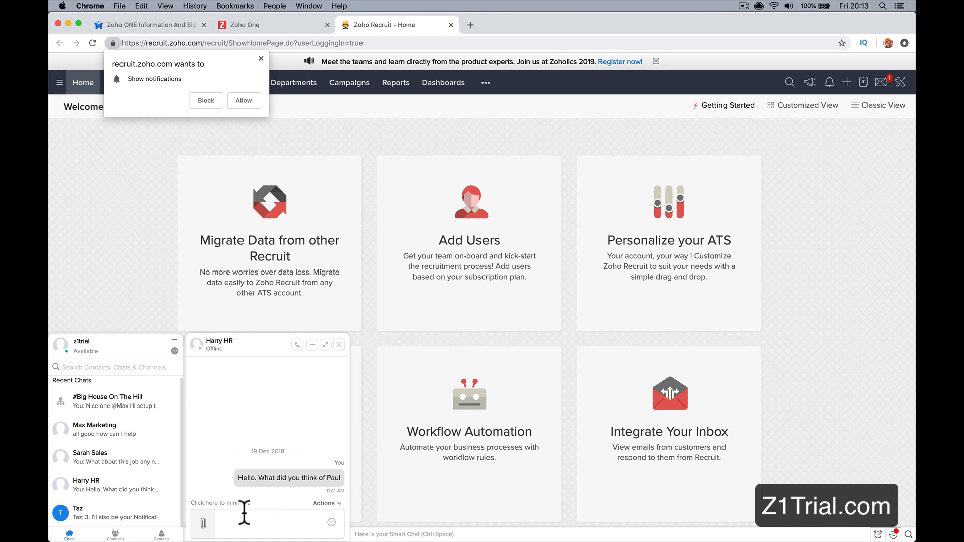
left_click(262, 60)
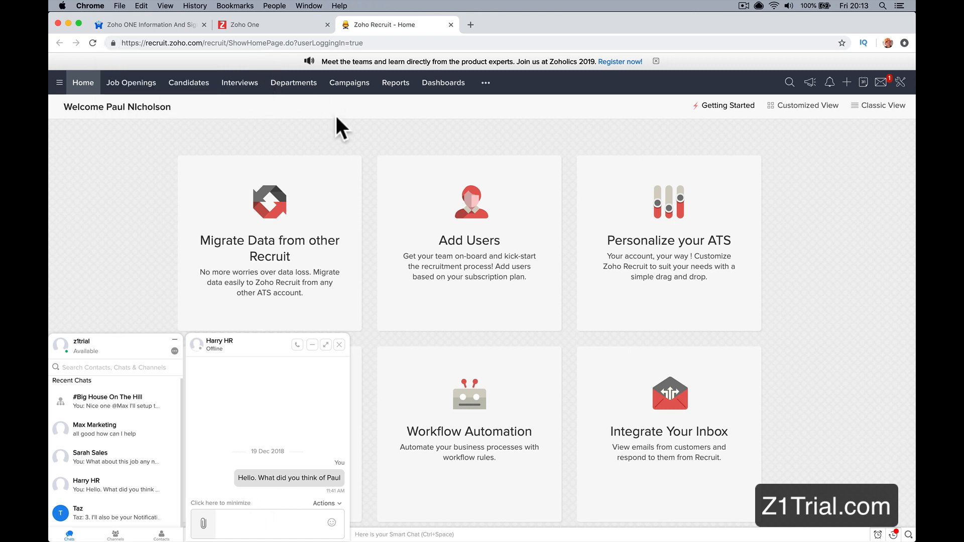
mouse_move(509, 211)
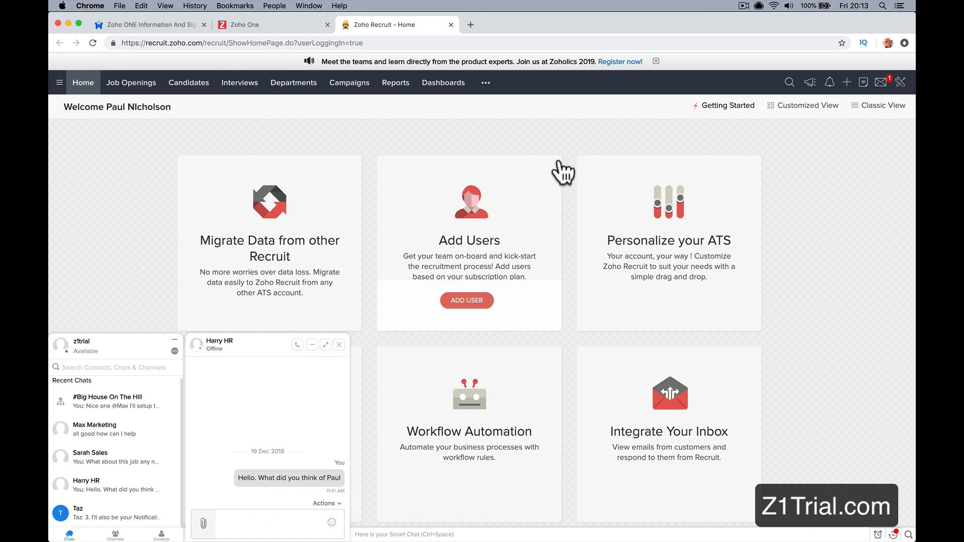
Step: Close Zoho Recruit, open SalesIQ from the Zoho One app list and switch to Safari
left_click(451, 25)
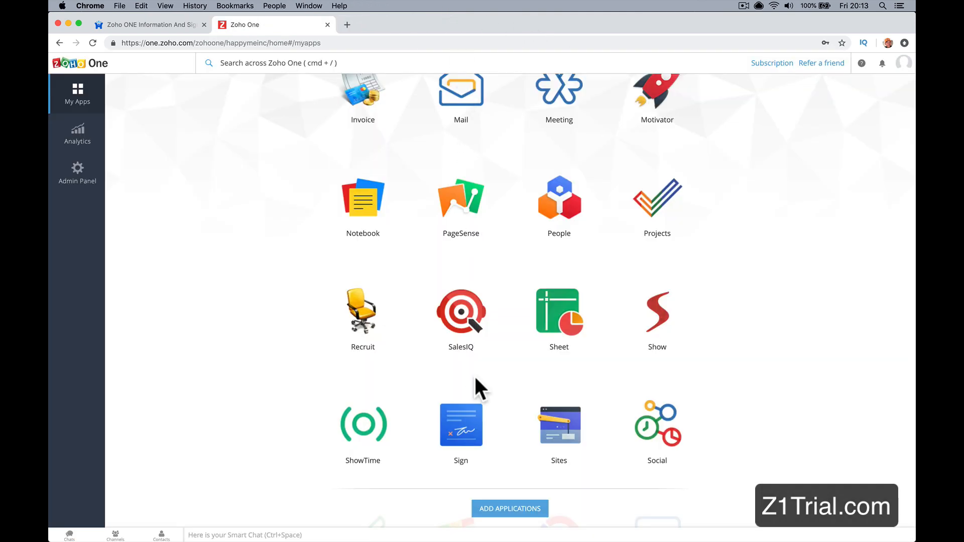
left_click(455, 316)
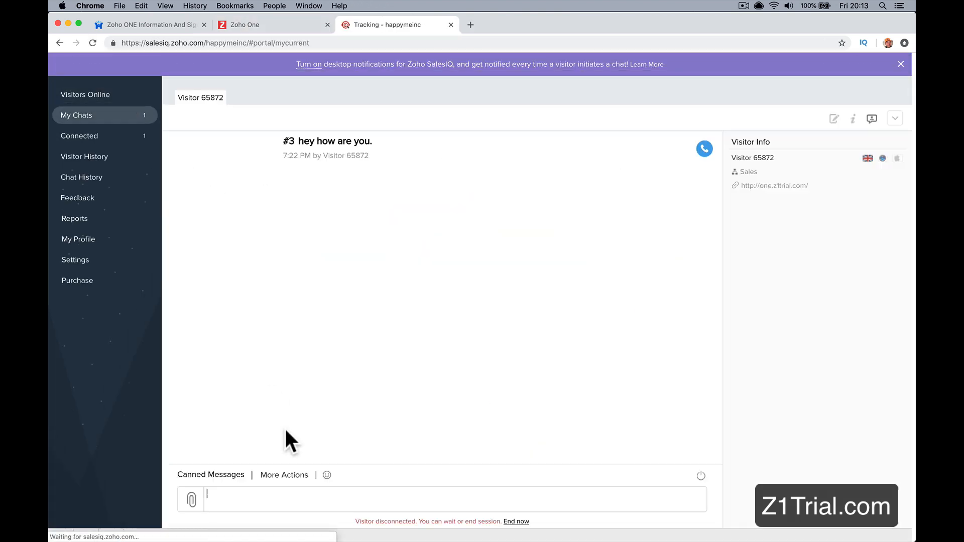
left_click(359, 525)
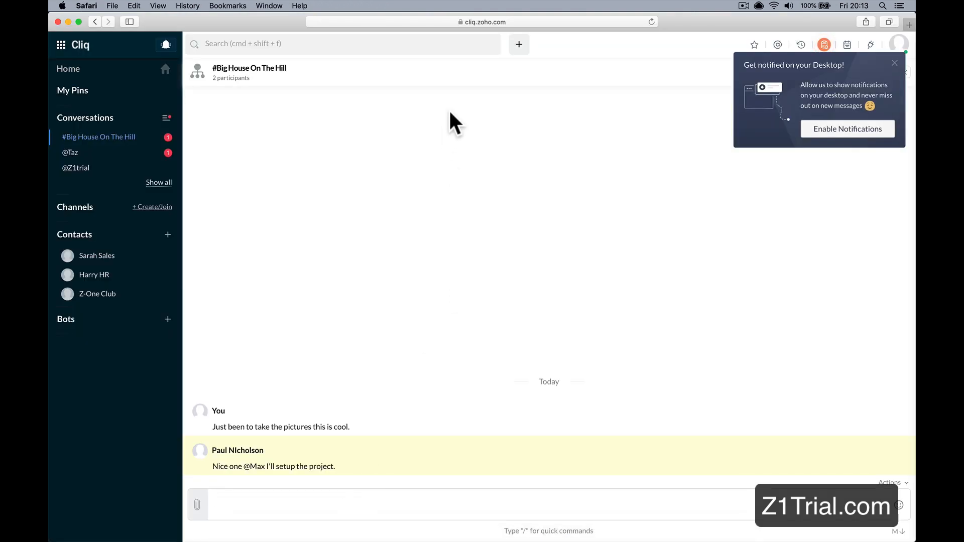
Step: Try to load one.z1trial.co in place of the Cliq page in Safari
left_click(493, 25)
key("BackSpace")
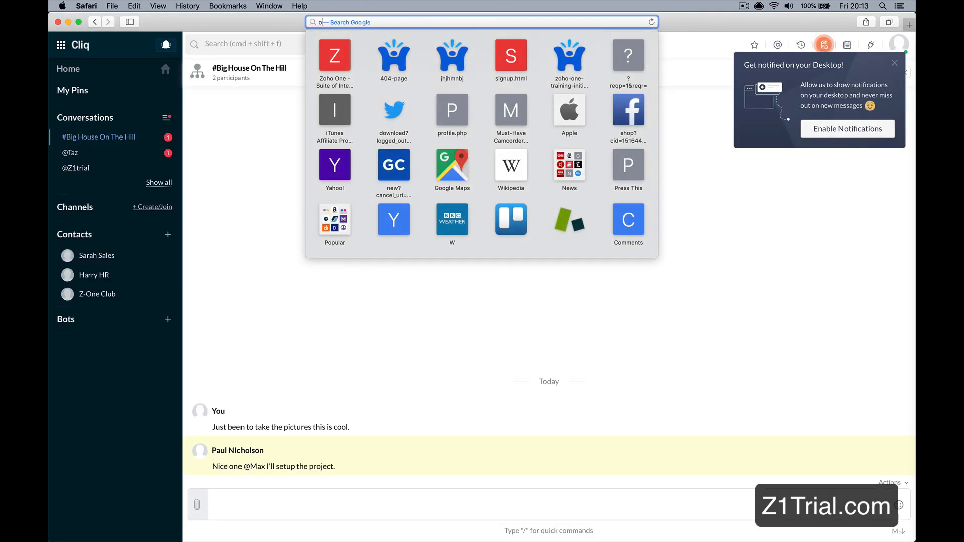
type("one.z1")
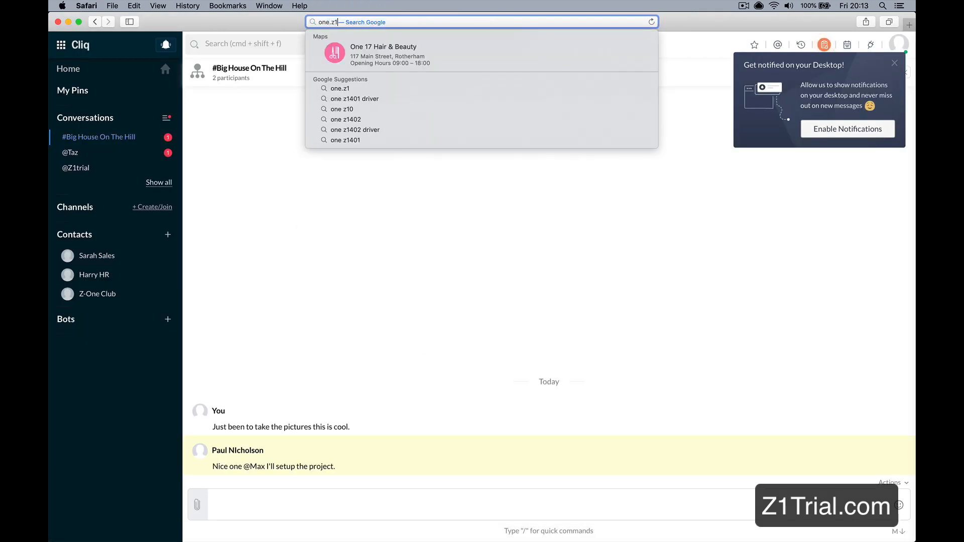
type("trial.co")
key("Return")
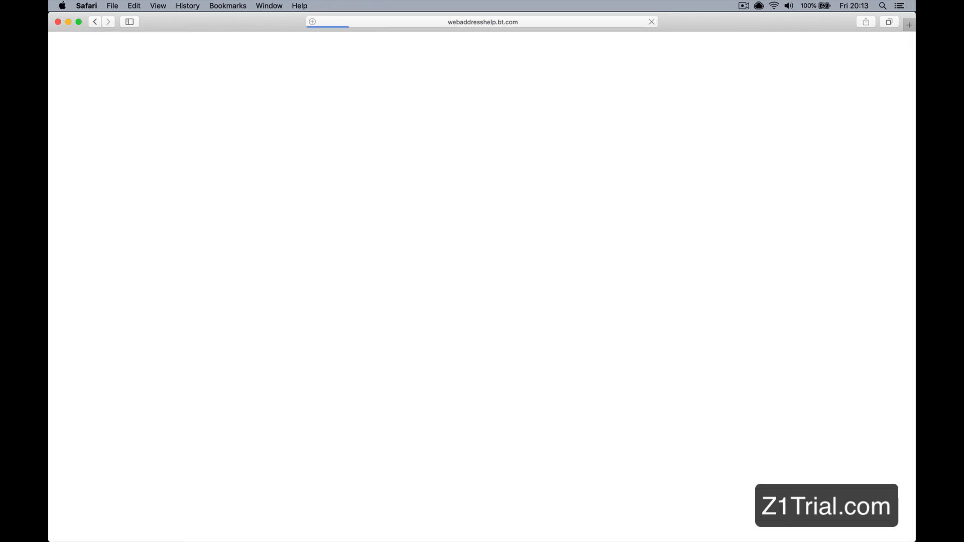
Step: Try to load one.z1tiral.com in Safari
left_click(505, 26)
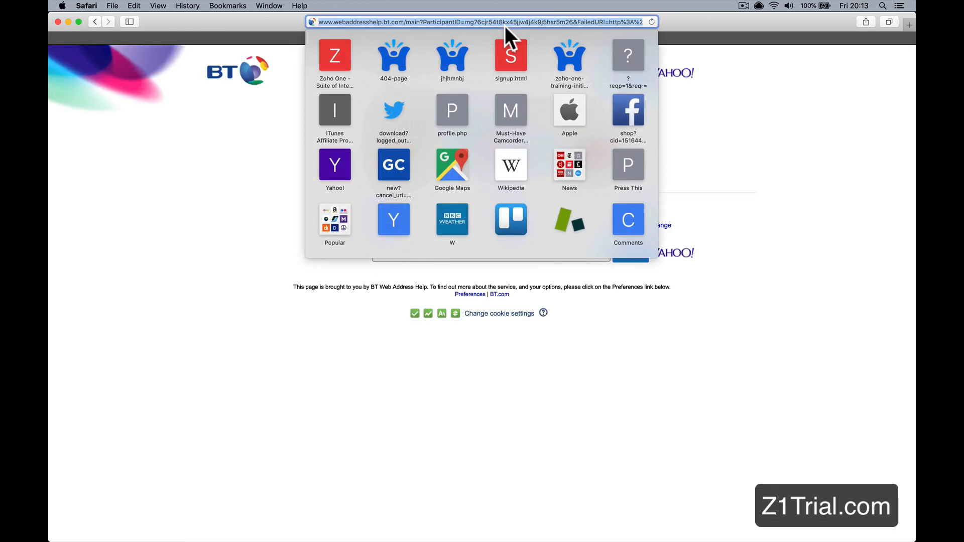
type("one.")
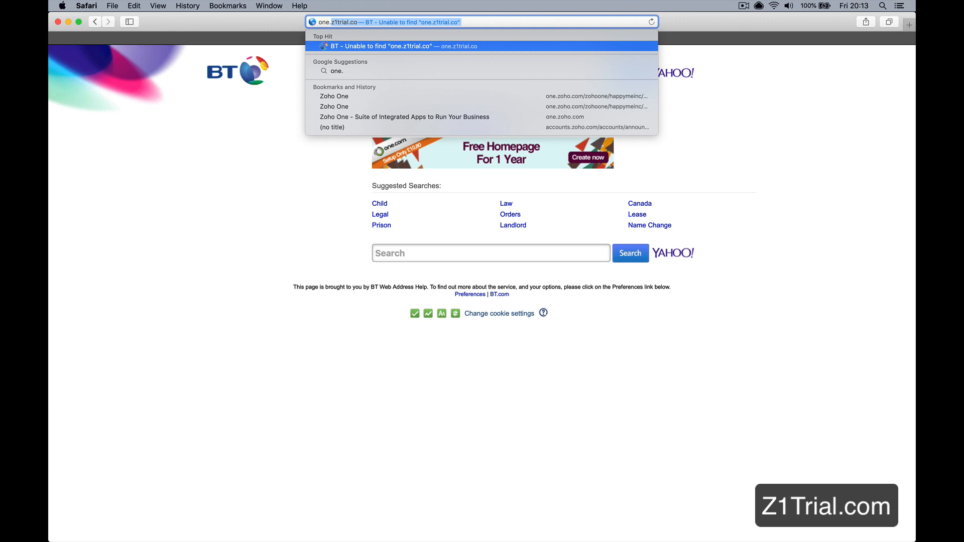
type("z1t")
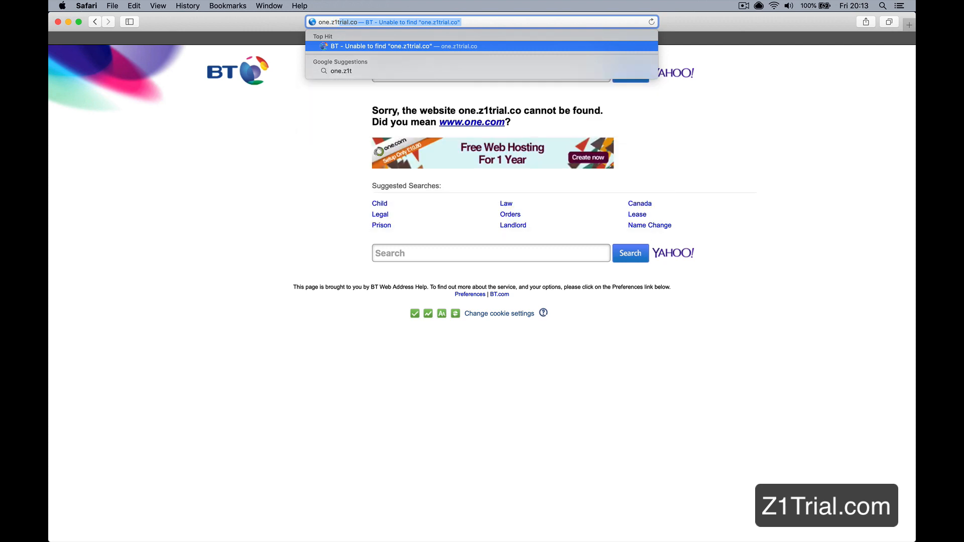
type("ira;l")
key("BackSpace")
key("BackSpace")
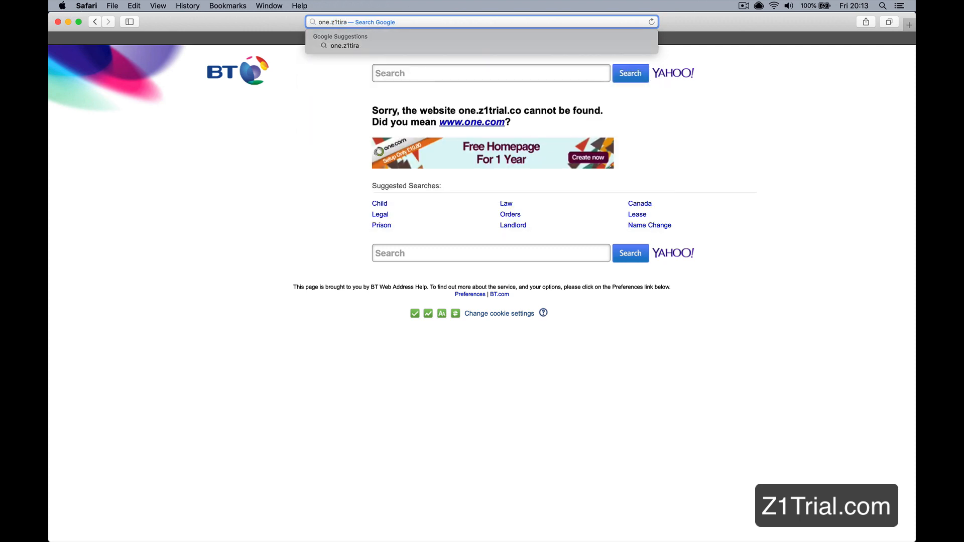
type("l.com")
key("Return")
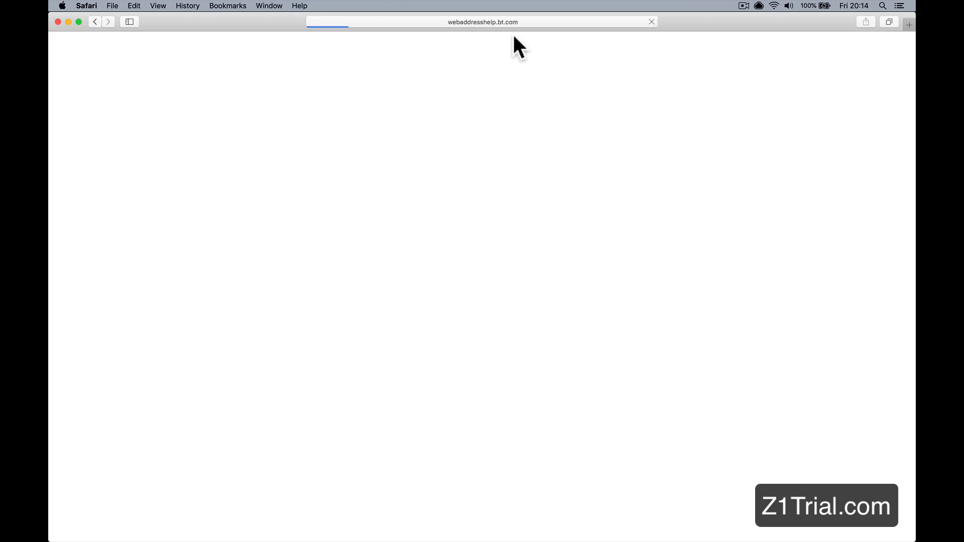
left_click(504, 25)
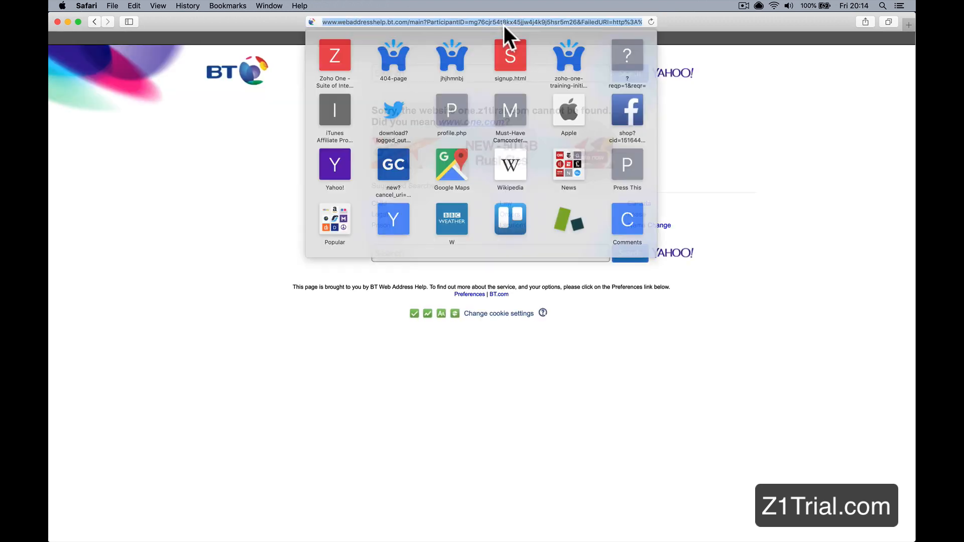
type("one.z")
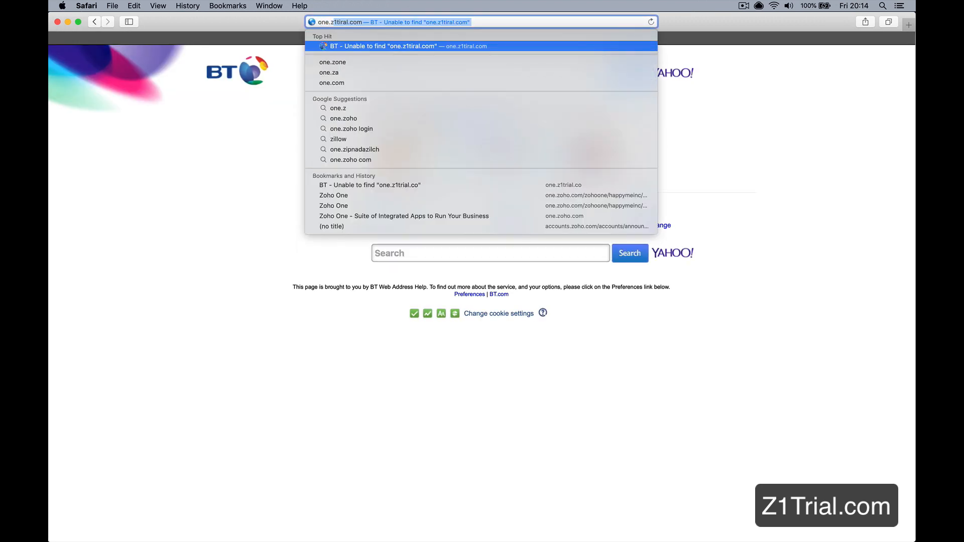
key("BackSpace")
key("BackSpace")
key("BackSpace")
key("BackSpace")
key("BackSpace")
key("BackSpace")
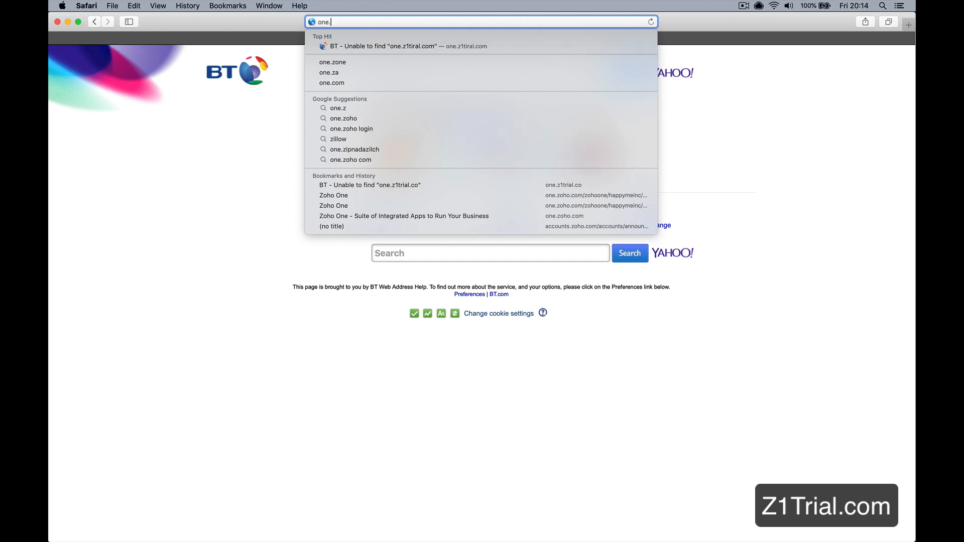
type("www.w")
key("BackSpace")
key("BackSpace")
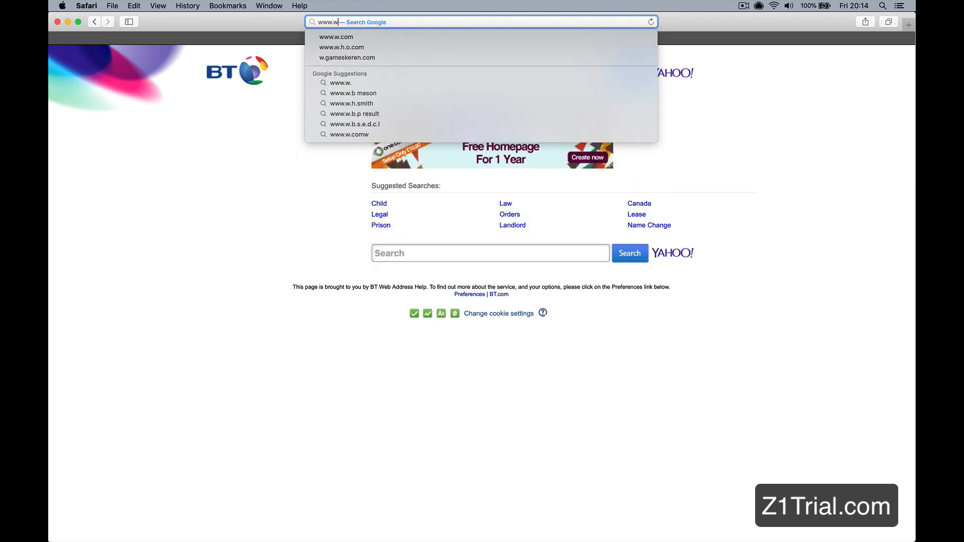
type("one.")
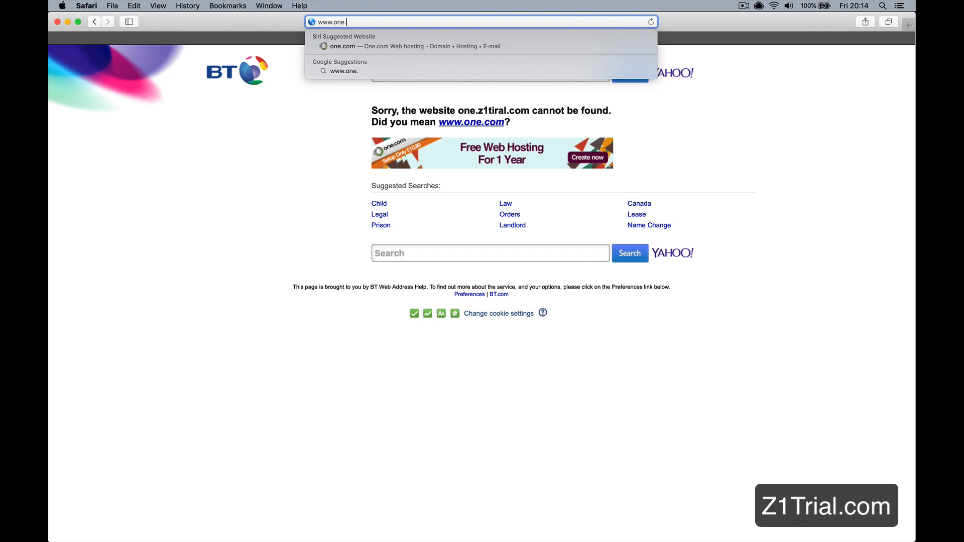
type("z1trial.c")
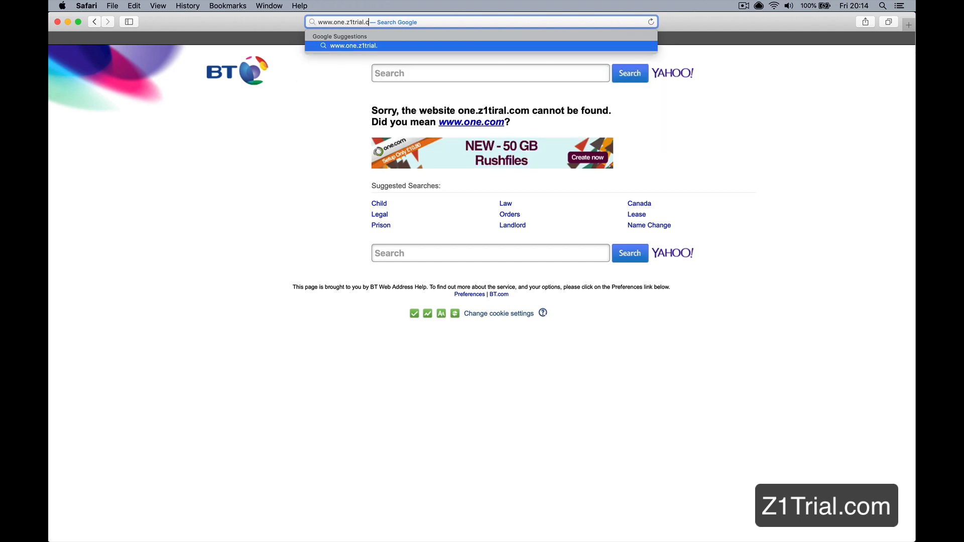
type("om")
key("Return")
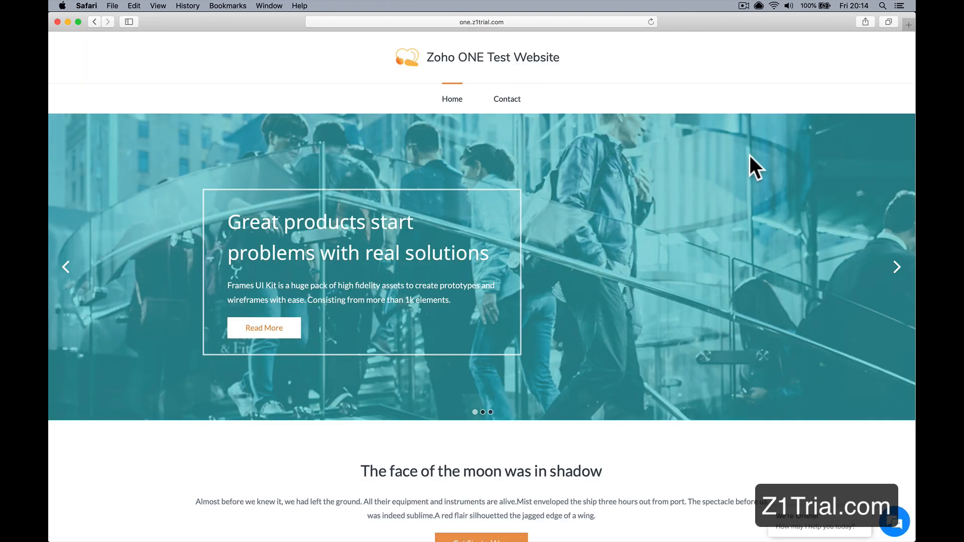
left_click(844, 522)
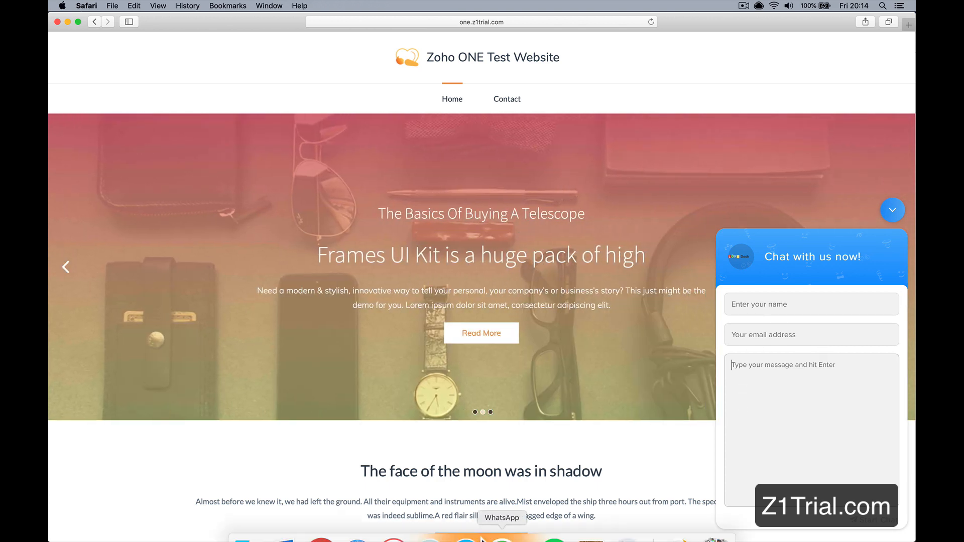
Step: Switch to SalesIQ in Chrome, show the visitors currently online and dismiss the desktop notifications banner
left_click(320, 523)
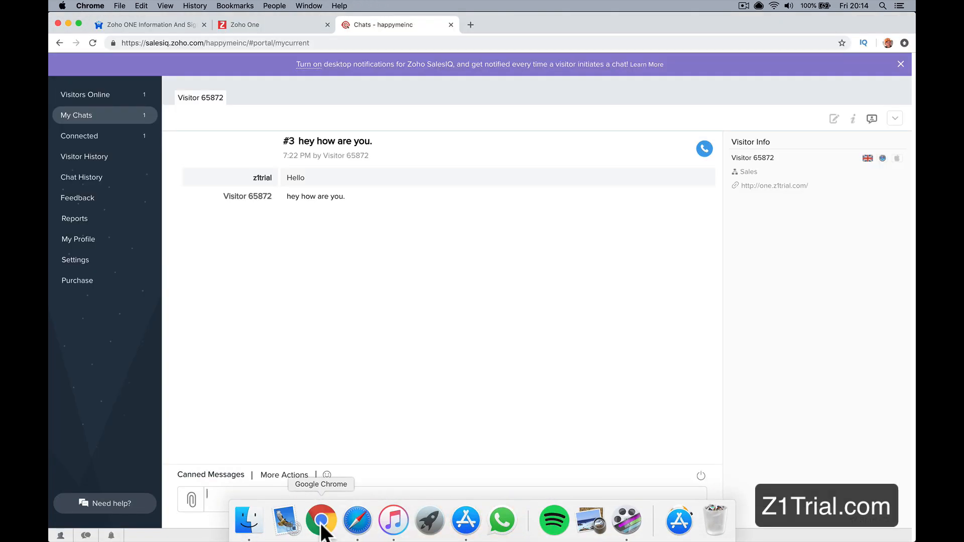
left_click(135, 97)
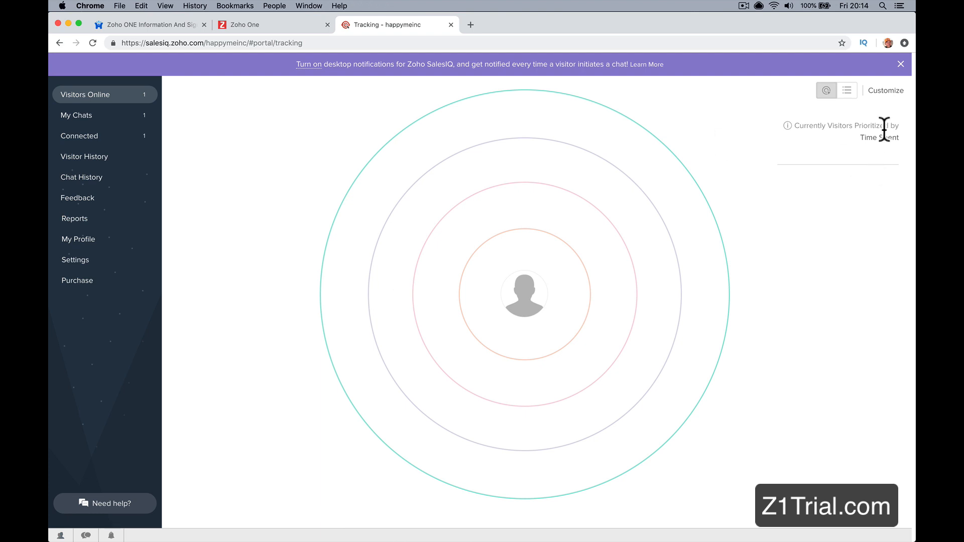
left_click(901, 64)
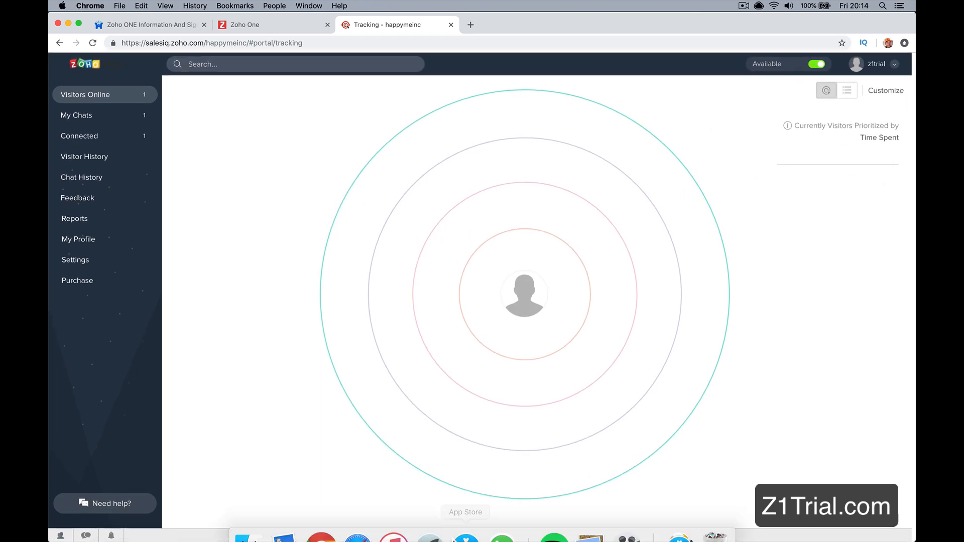
Step: Open the test website's Contact page in Safari and return to SalesIQ in Chrome
left_click(357, 522)
left_click(500, 100)
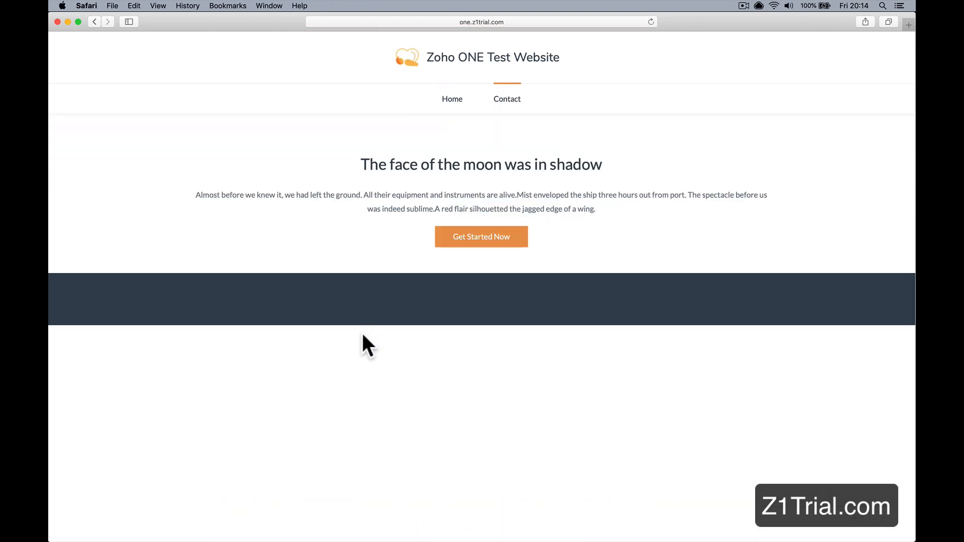
mouse_move(357, 541)
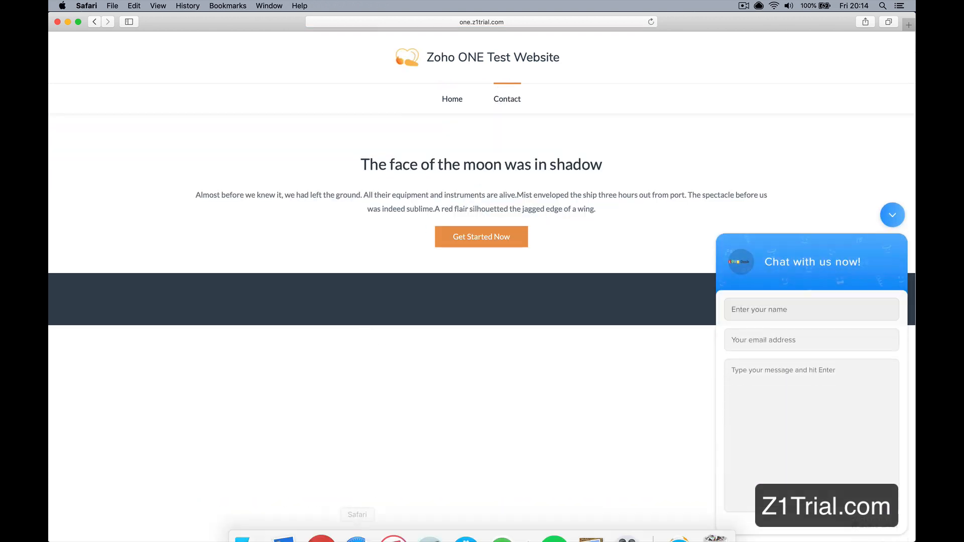
left_click(320, 521)
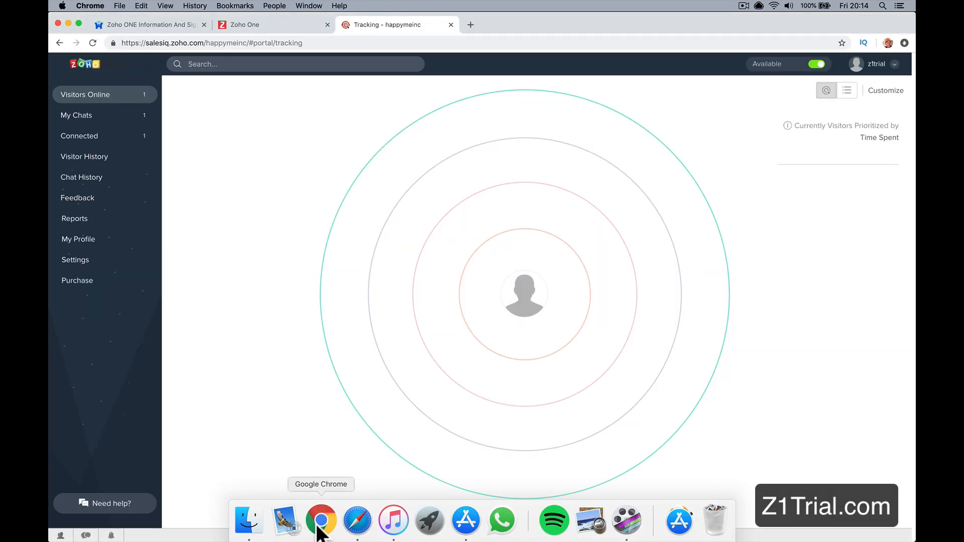
Step: Check the operator's own chats in SalesIQ and return to the online visitors tracking view
left_click(112, 117)
left_click(126, 96)
left_click(125, 121)
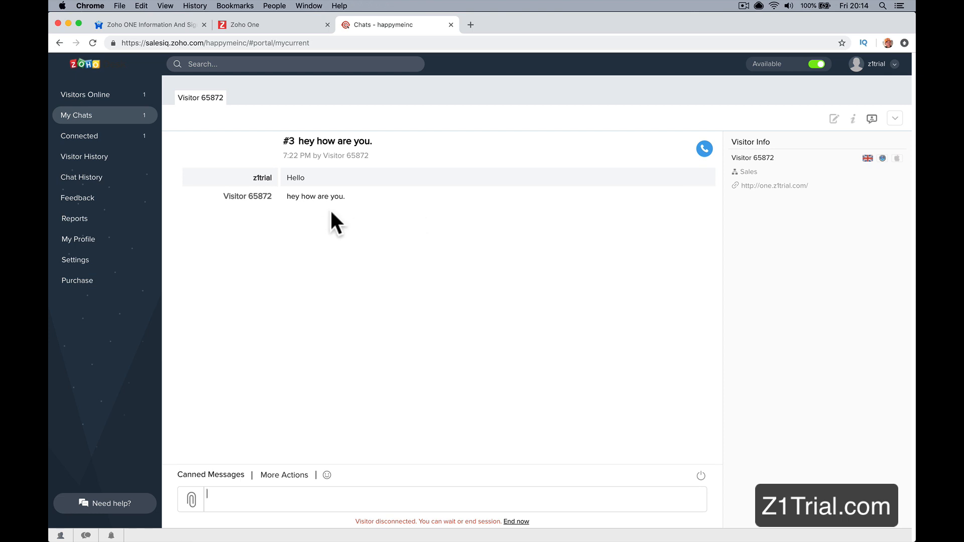
left_click(130, 101)
Step: Switch to Safari, collapse the website's chat widget and clear all browsing history
mouse_move(465, 533)
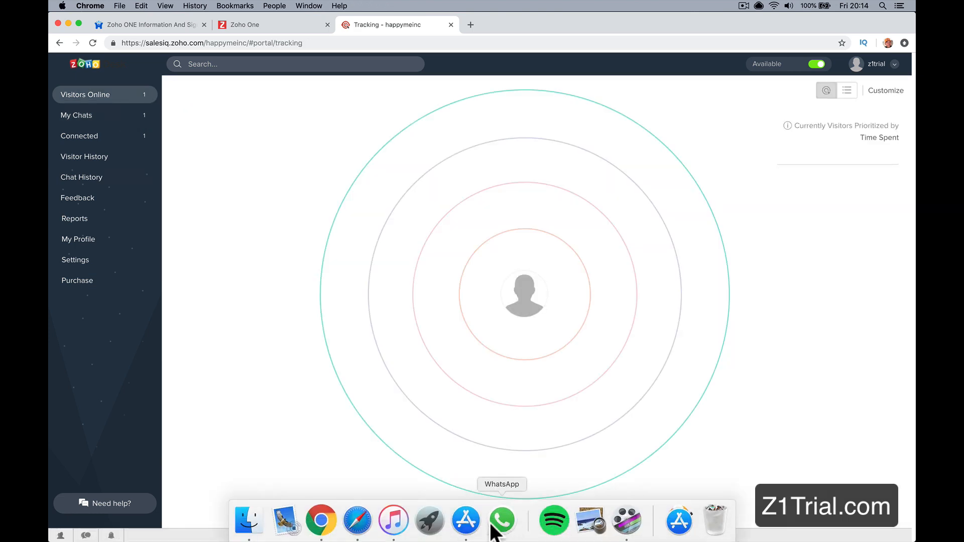
left_click(363, 521)
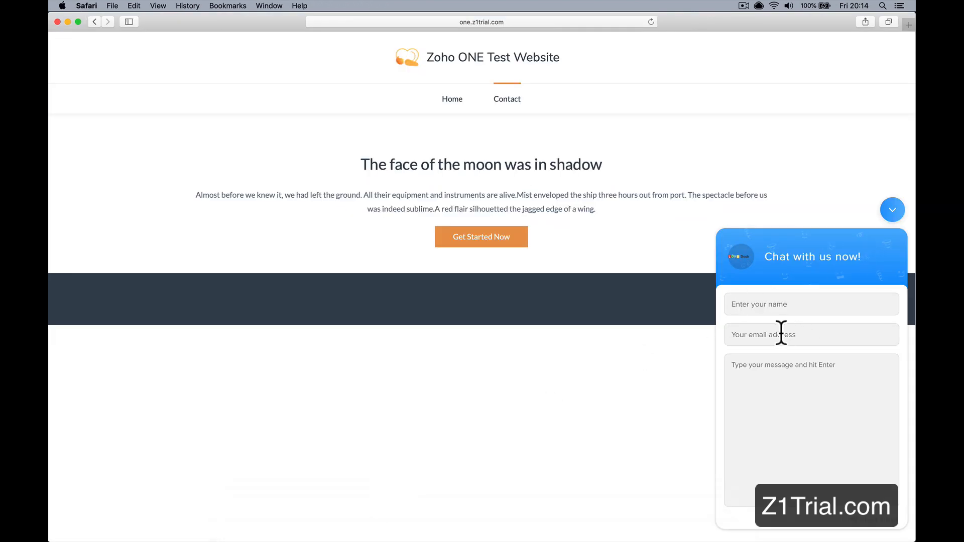
left_click(893, 211)
left_click(187, 6)
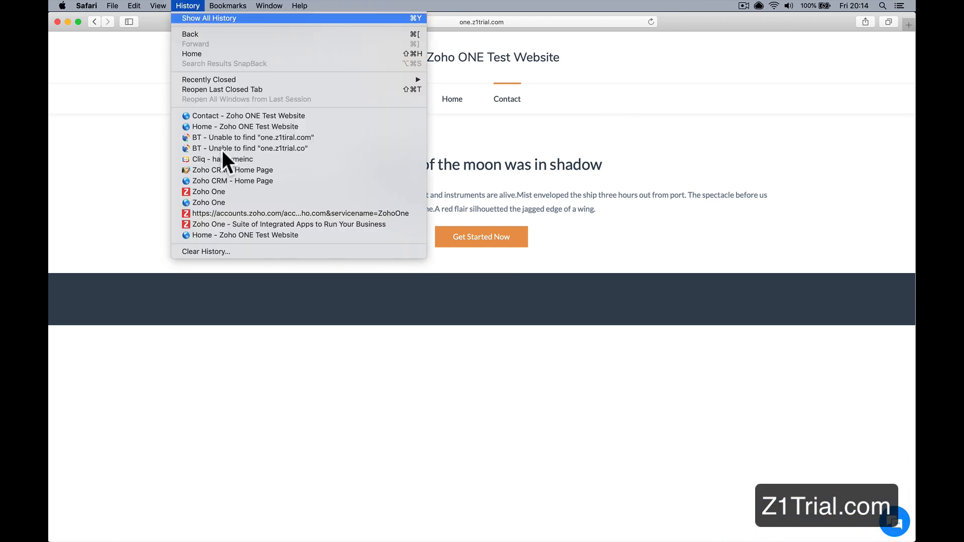
left_click(234, 255)
left_click(187, 6)
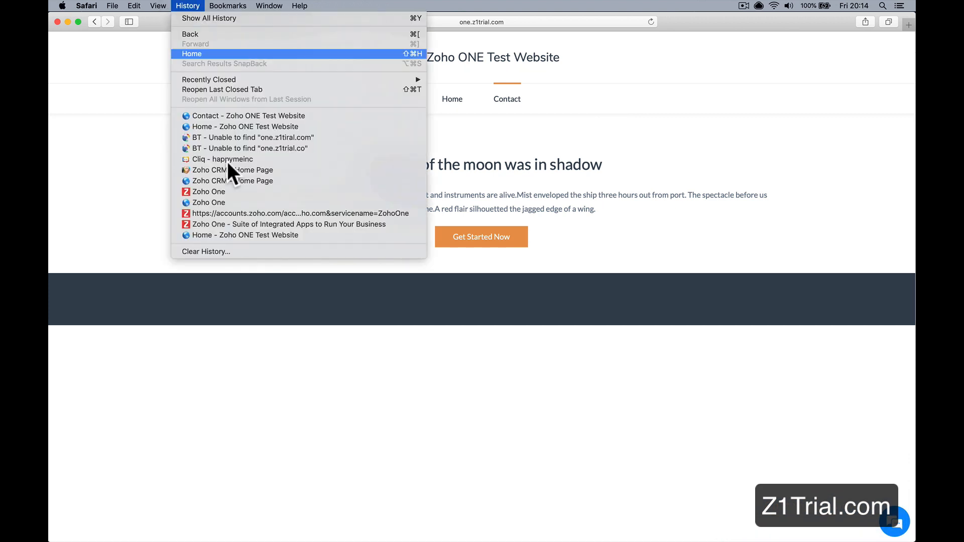
left_click(236, 255)
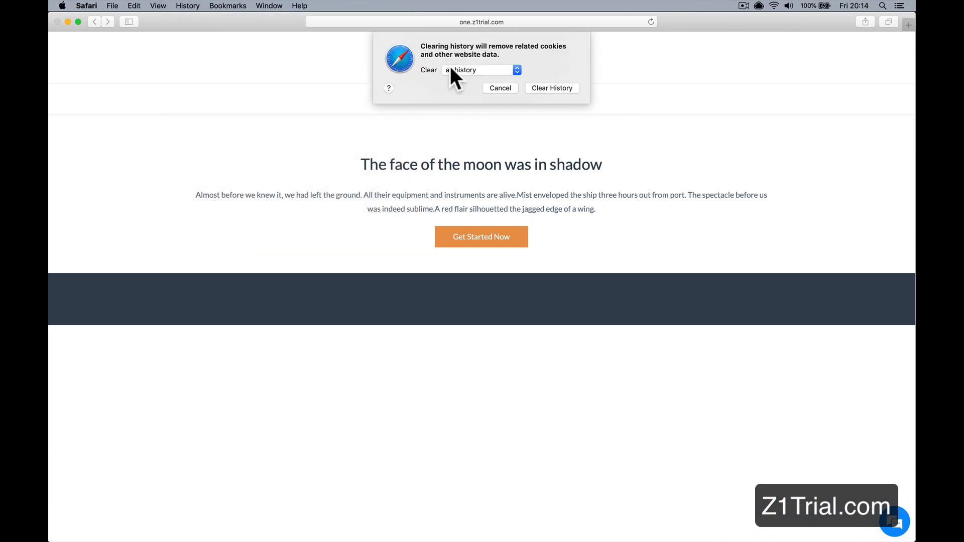
left_click(536, 87)
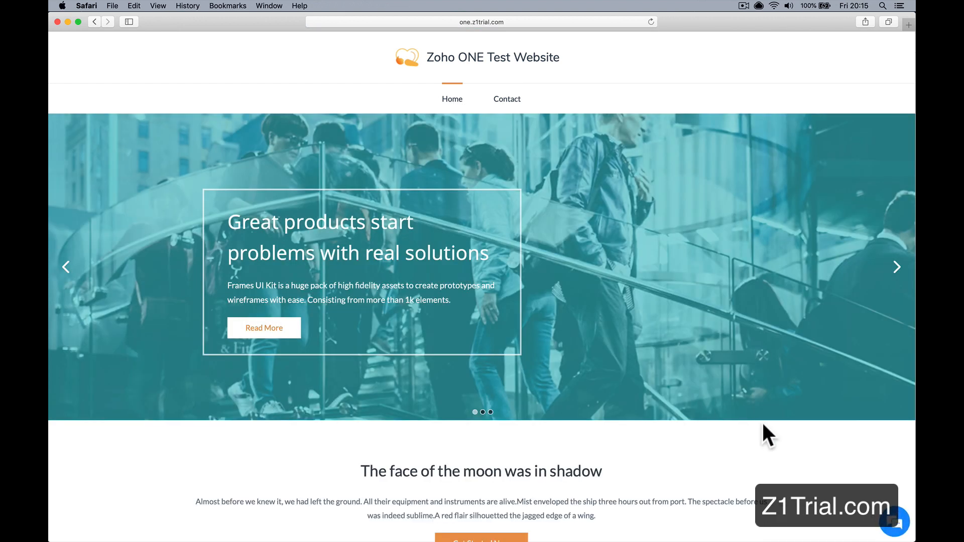
Step: Reopen the chat widget on the test website's home page and enter the visitor's name and e-mail address
left_click(887, 517)
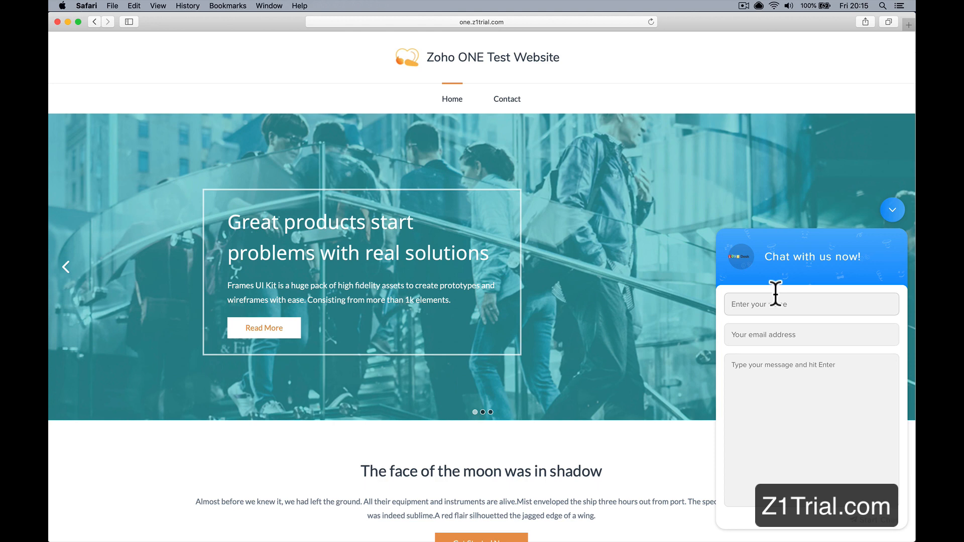
type("Dave")
key("Tab")
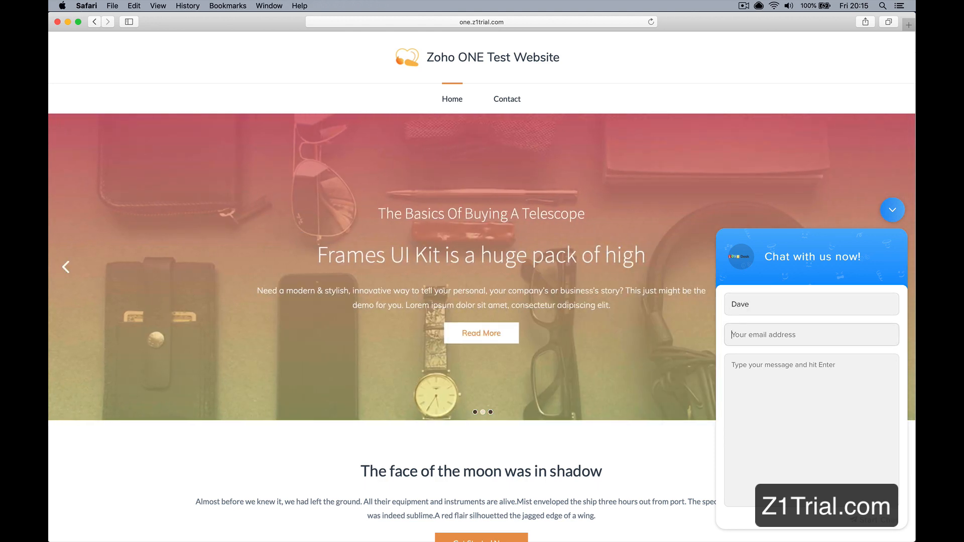
key("Tab")
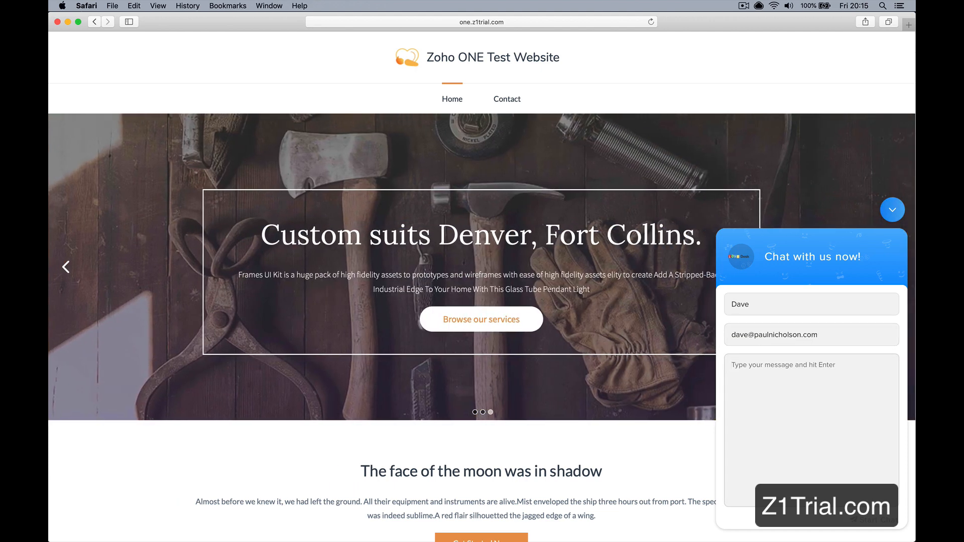
Step: Enter the message "Hello looking for a house in Leeds." and start the visitor chat
type("Hello looking")
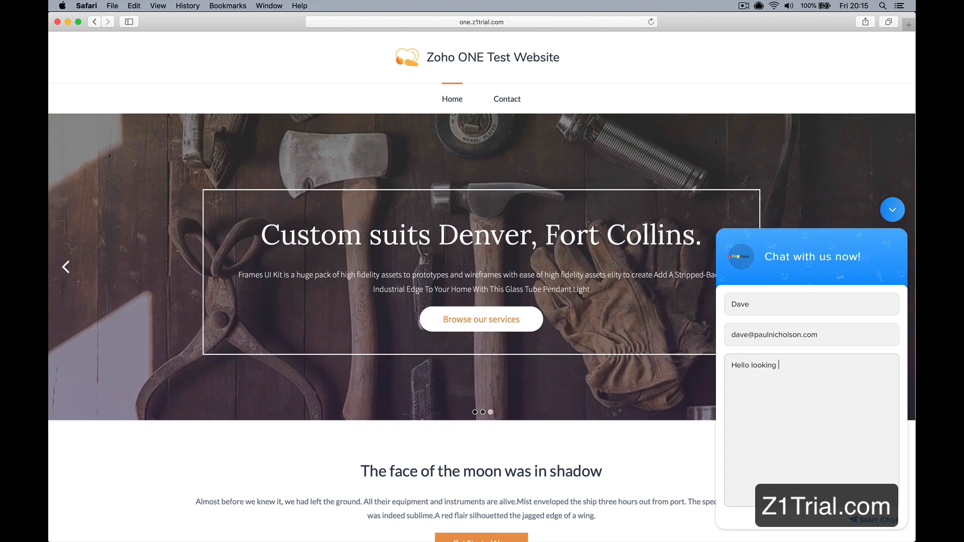
type(" for a house in Leeds.")
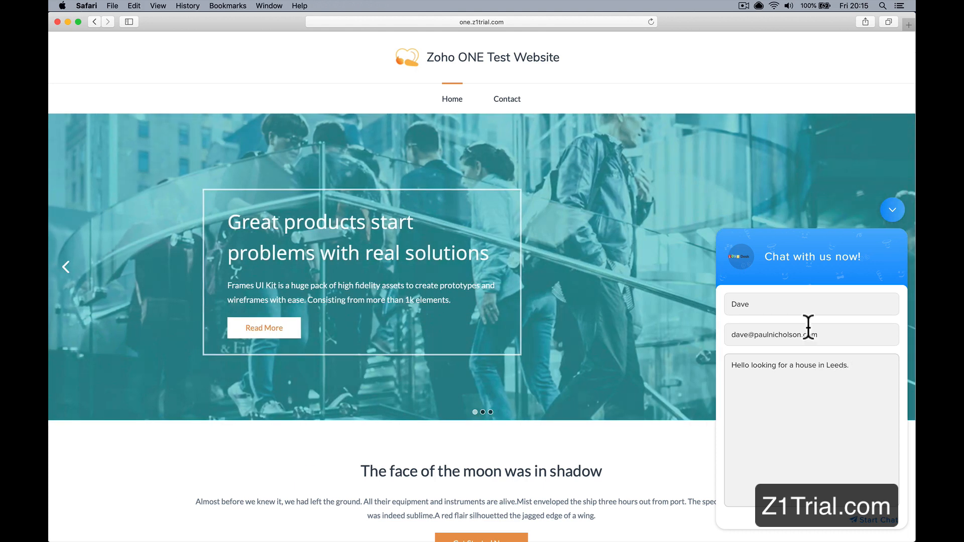
left_click(889, 521)
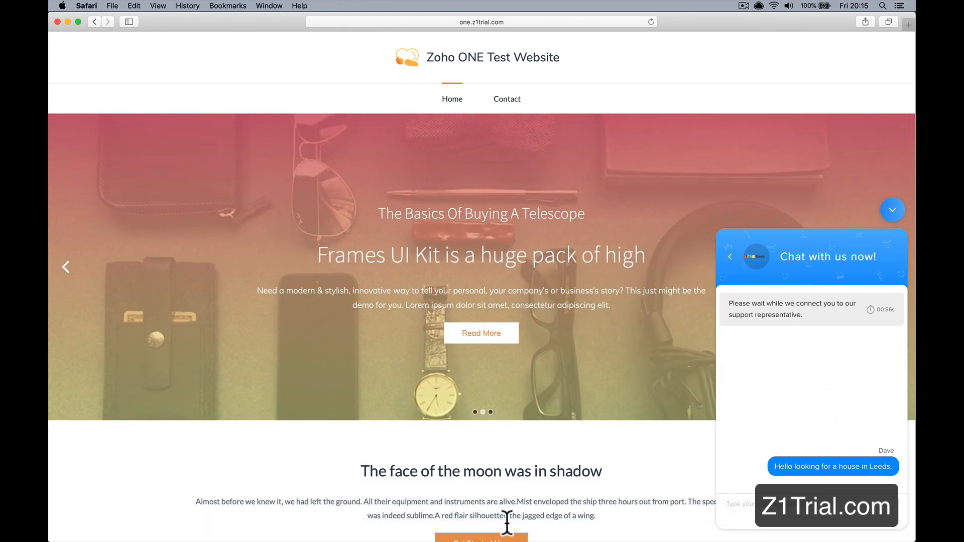
Step: Switch to SalesIQ in Chrome, pick up the new visitor's chat and reply "Nice one. Where abouts."
left_click(319, 523)
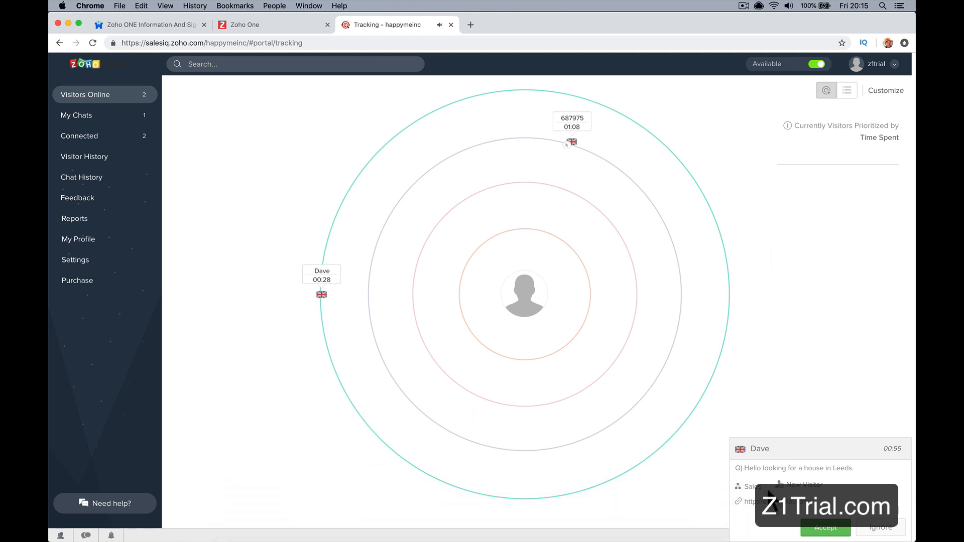
left_click(323, 284)
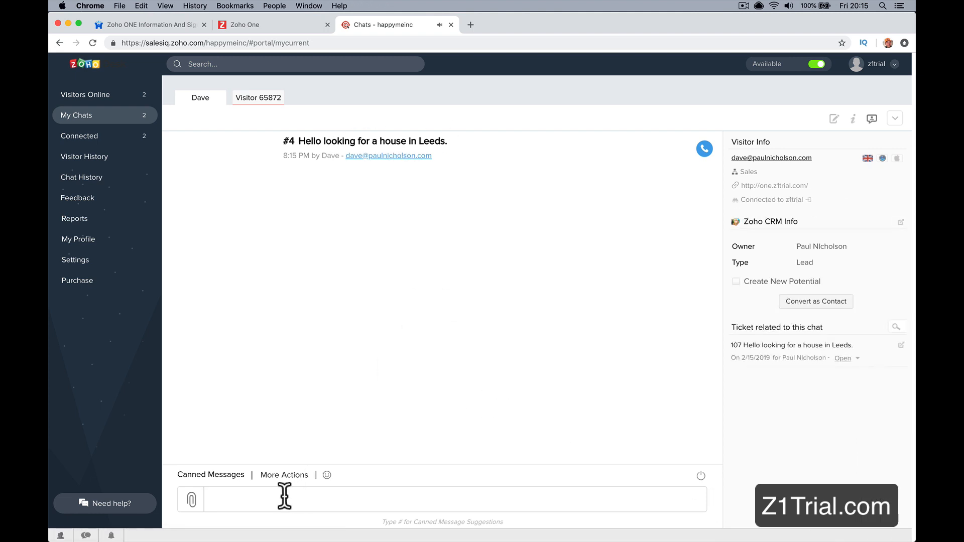
type("Nice one. Where abouts.")
key("Return")
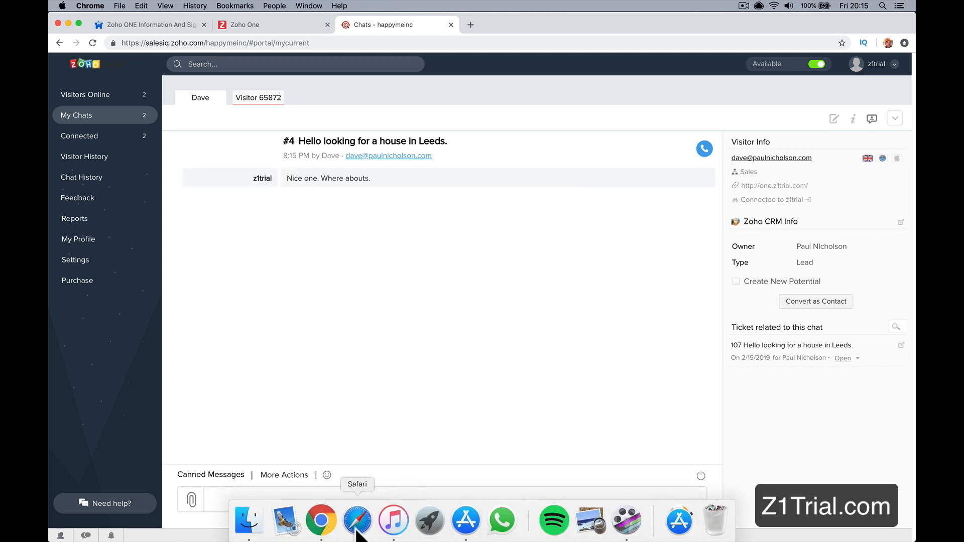
Step: Switch to Safari, shrink its window so the SalesIQ chat stays in view, and reply as the visitor "Erm in south leeds"
left_click(356, 531)
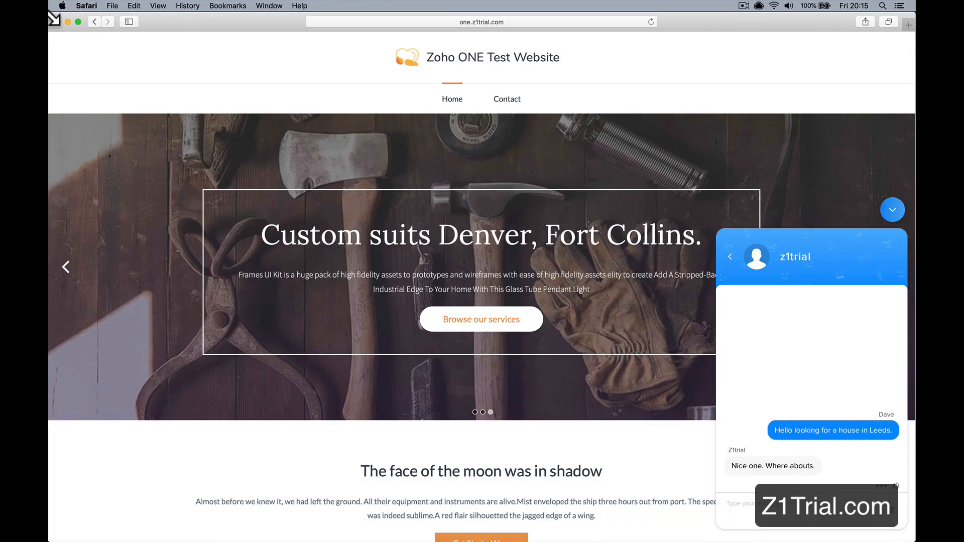
left_click_drag(54, 18, 657, 184)
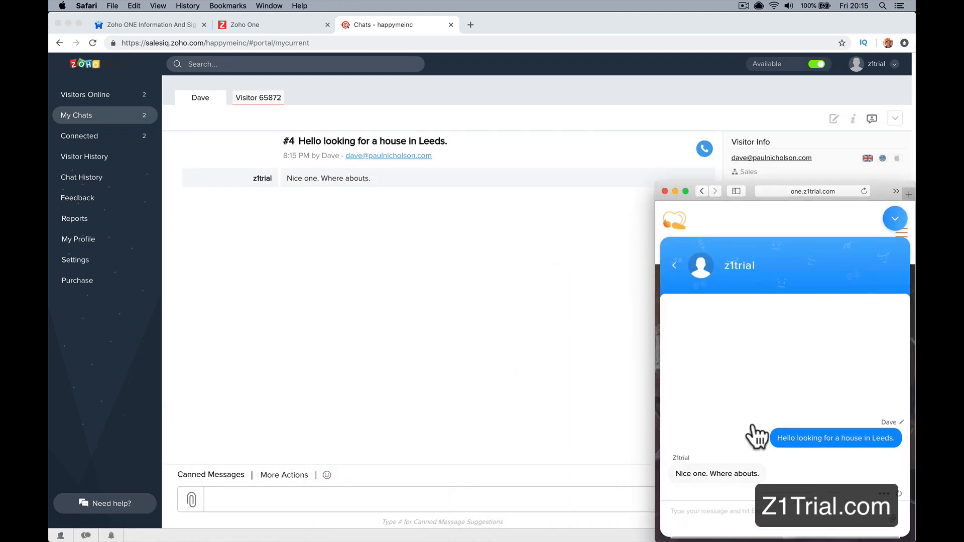
left_click(712, 509)
type("Erm in")
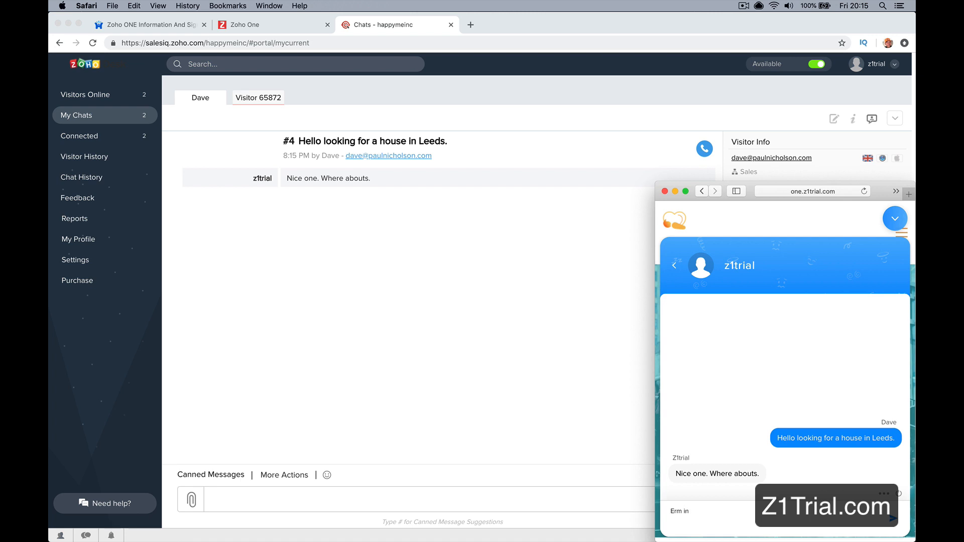
type(" sout")
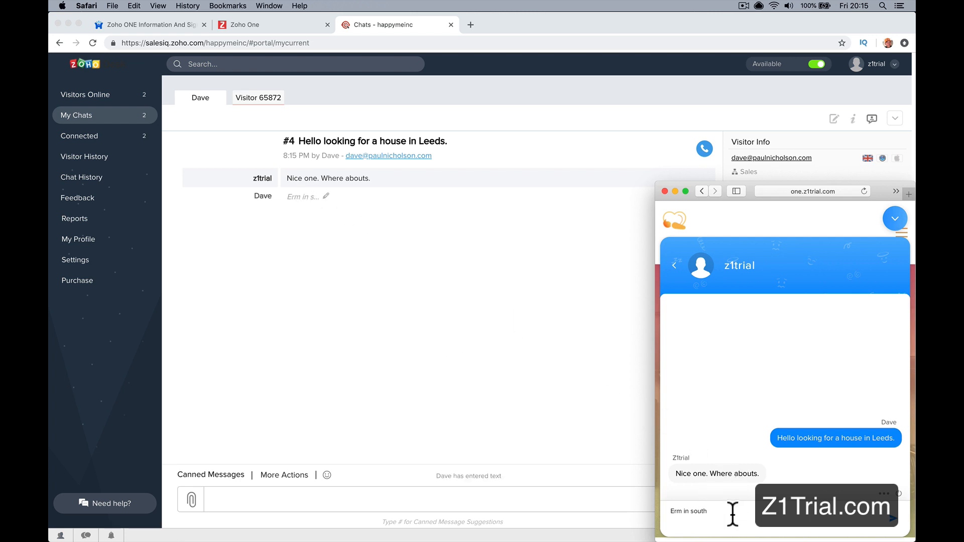
type("h")
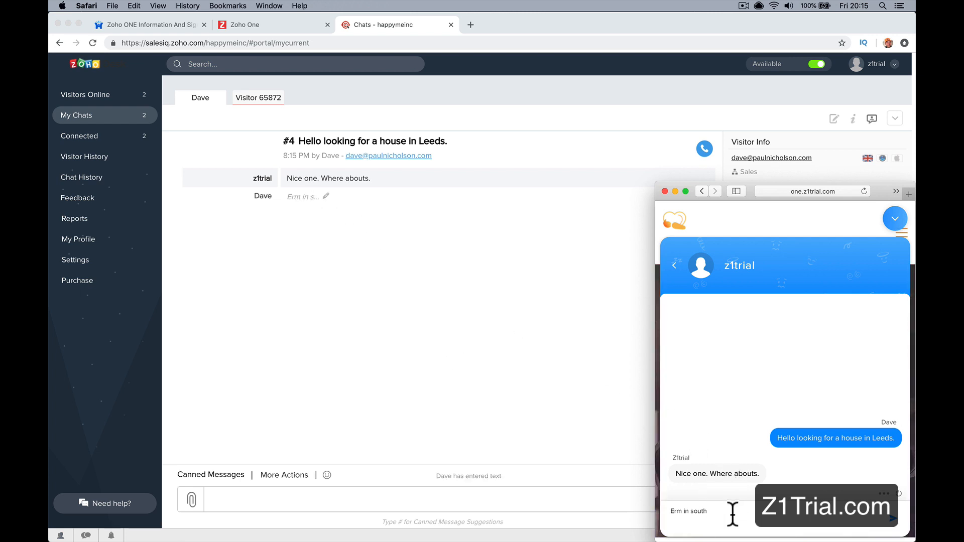
type(" leeds")
key("Return")
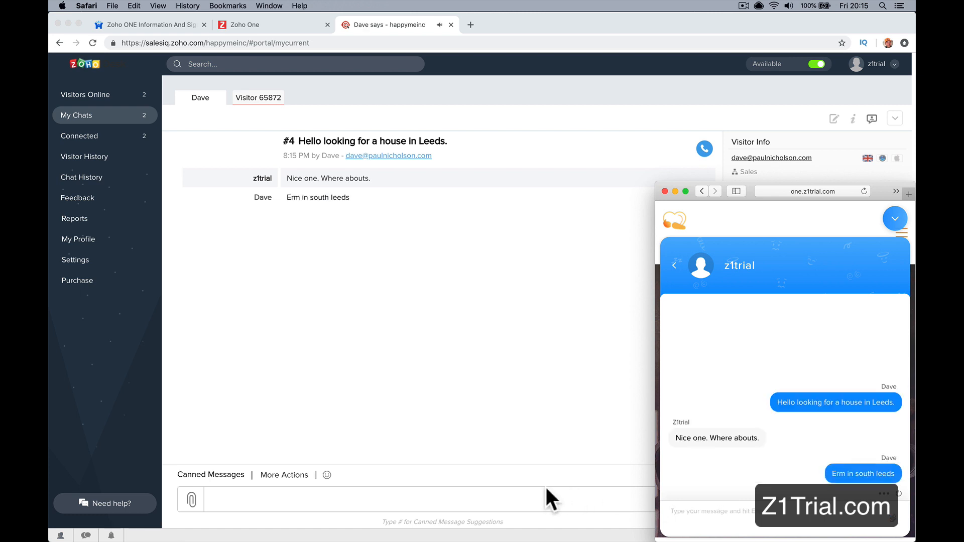
Step: Return to the SalesIQ chat in Chrome and send the operator's reply "How much money you got"
left_click(457, 499)
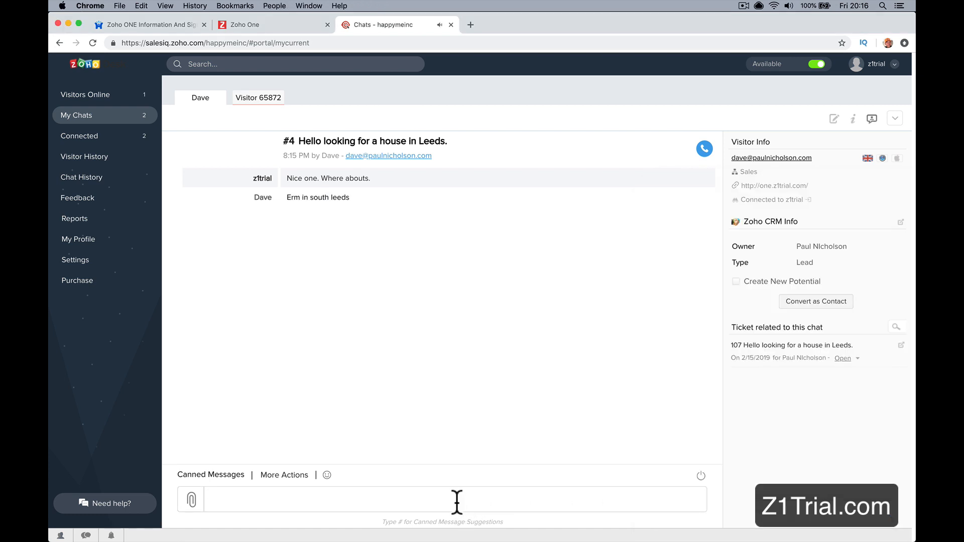
type("How much money you got")
key("Return")
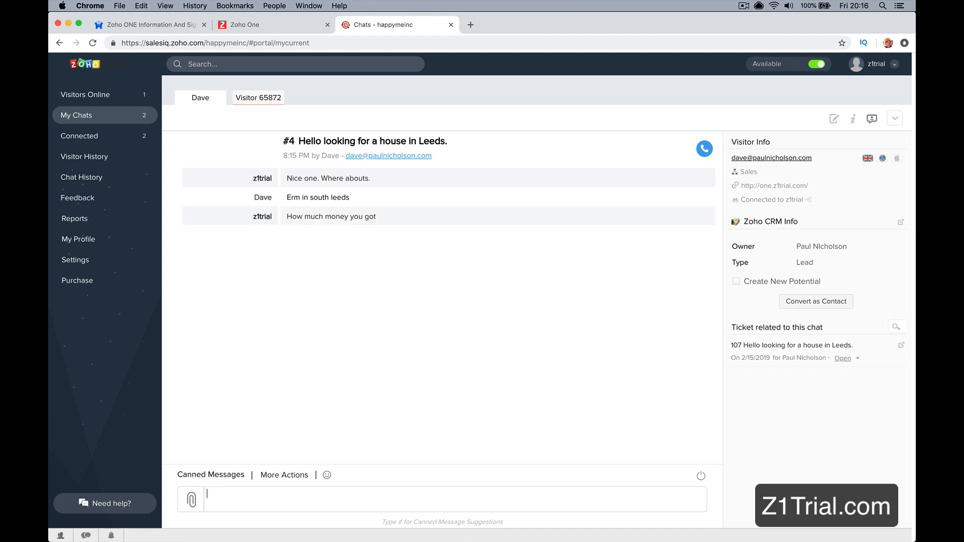
Step: In Safari's visitor chat, enter "Around £200k" without sending it, and check the live typing preview in SalesIQ
mouse_move(608, 525)
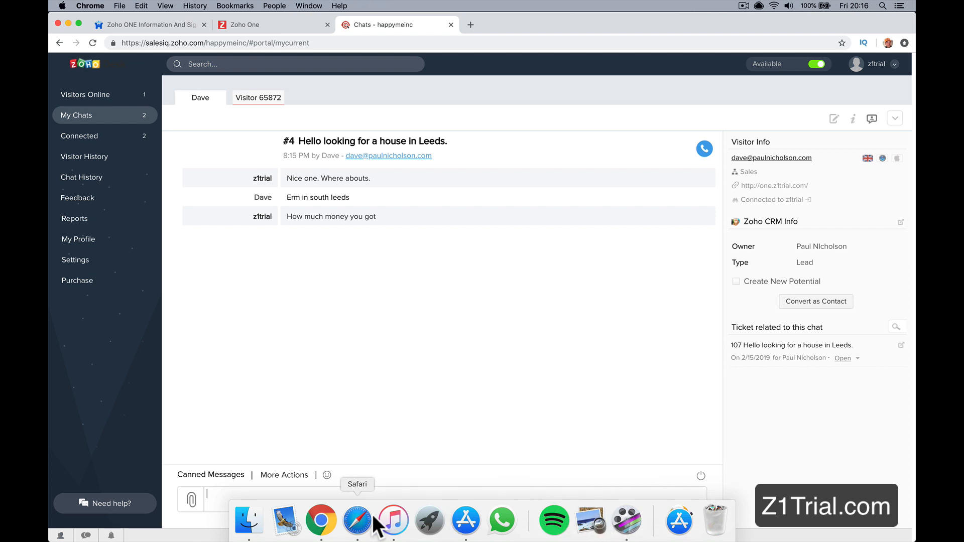
left_click(358, 523)
left_click(728, 512)
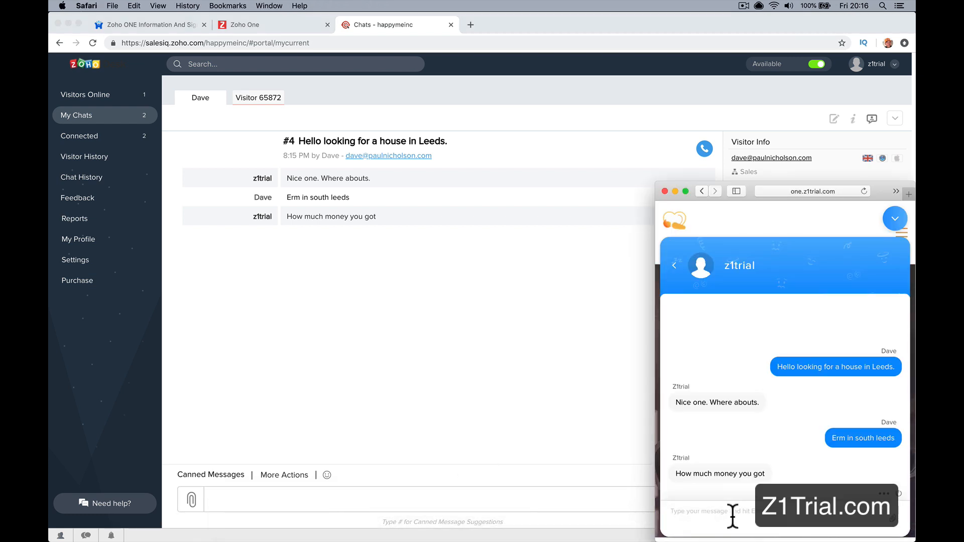
type("Around #")
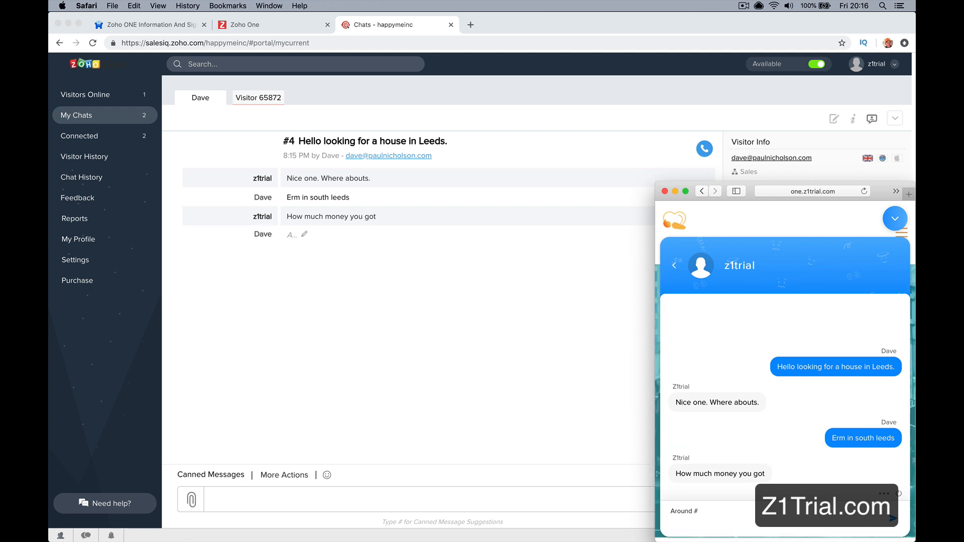
key("BackSpace")
type("£200k")
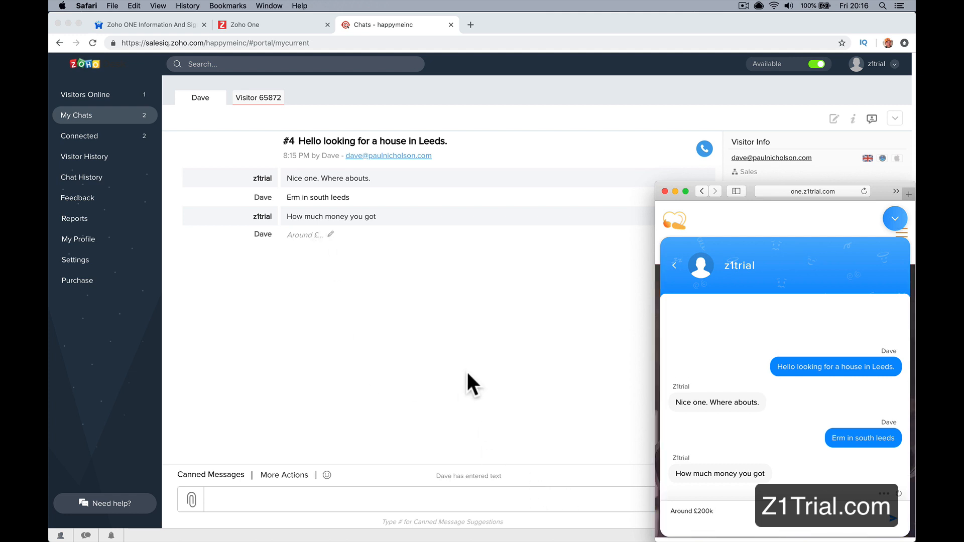
left_click(317, 246)
mouse_move(505, 528)
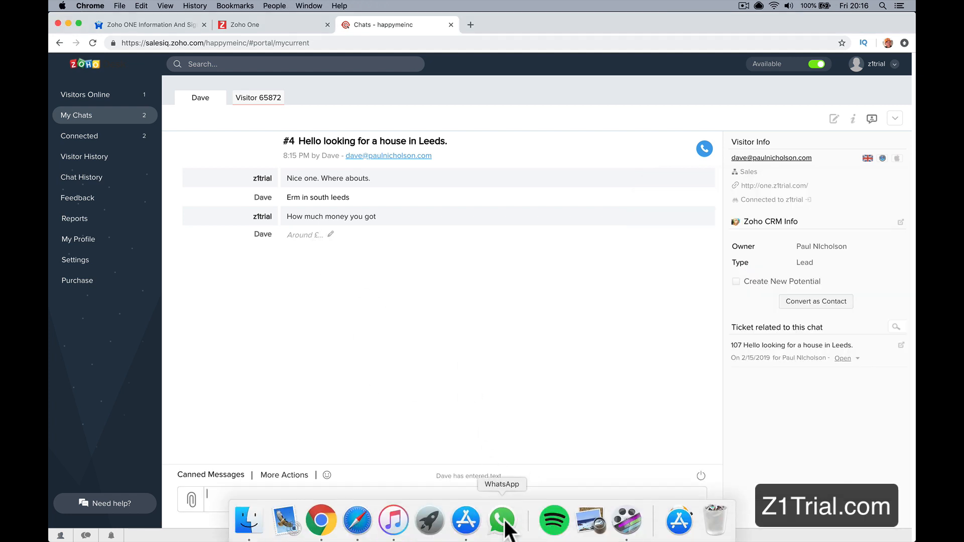
Step: Return to Safari, change the unsent visitor message to "Around £150" and send it
left_click(358, 520)
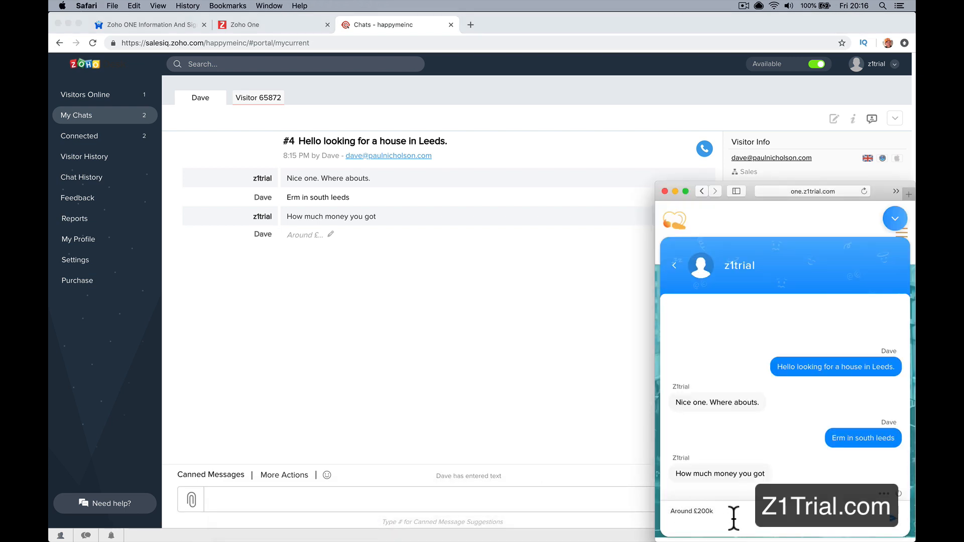
key("BackSpace")
key("BackSpace")
key("BackSpace")
key("BackSpace")
type("#")
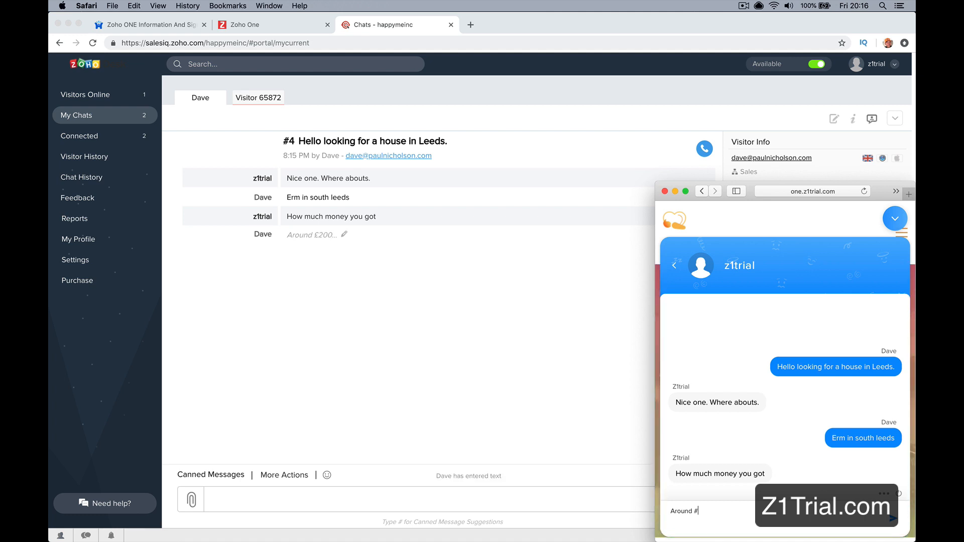
key("BackSpace")
type("£150")
key("Return")
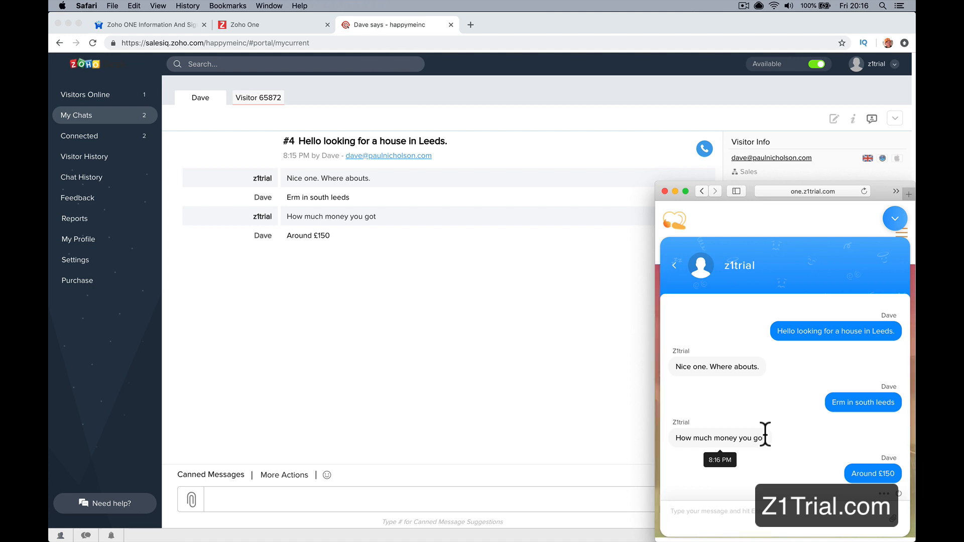
Step: In SalesIQ, enable a new potential for the visitor, named "House In Leeds" with the stage Value Proposition
left_click(532, 384)
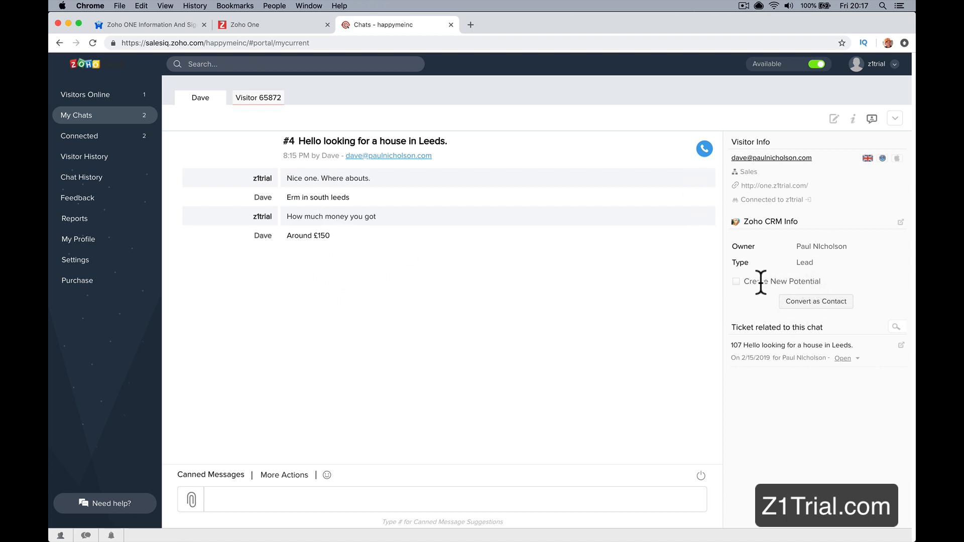
left_click(736, 281)
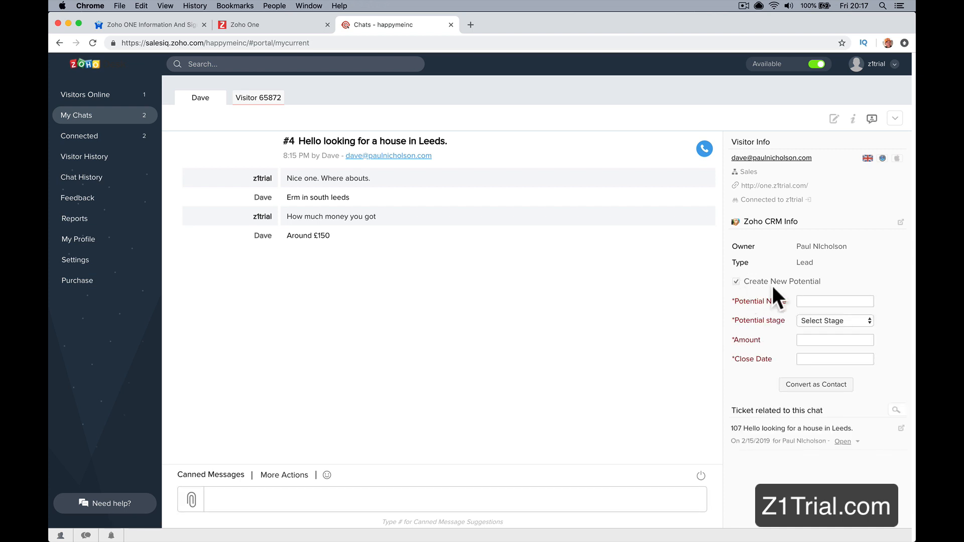
left_click(801, 301)
type("w")
type("ouse")
type(" In Leeds")
left_click(820, 321)
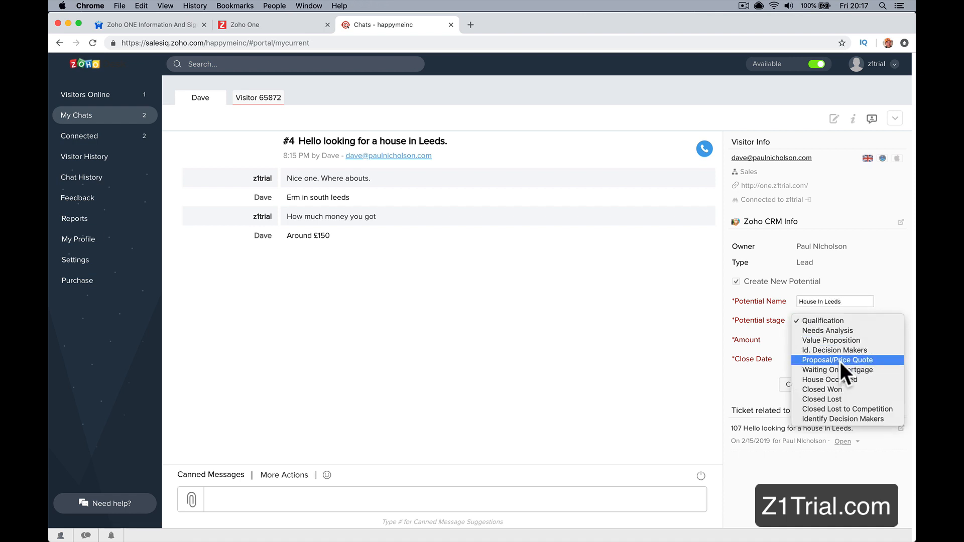
left_click(840, 341)
Step: Set the potential's amount to 150000 and close date to 03/31/2019, and convert the visitor to a contact
left_click(813, 341)
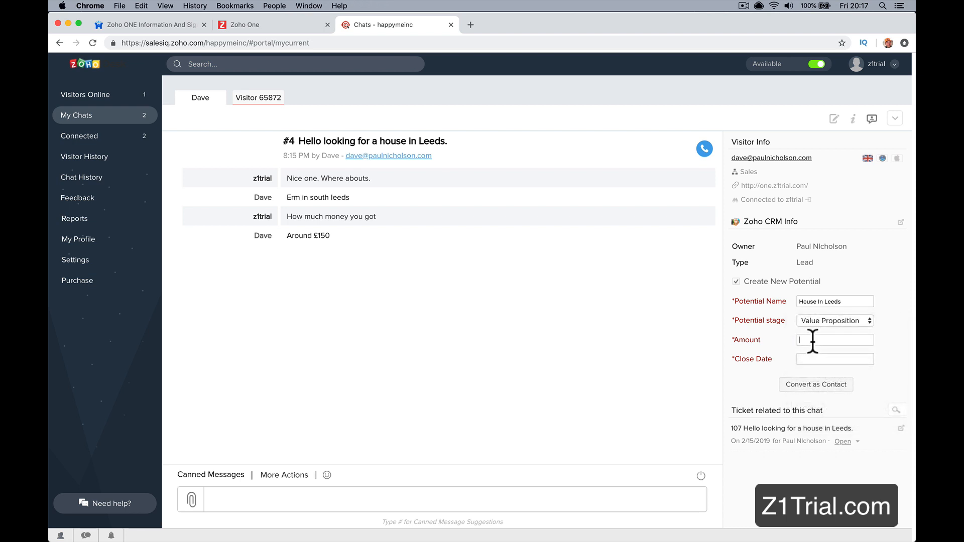
type("150000")
left_click(823, 359)
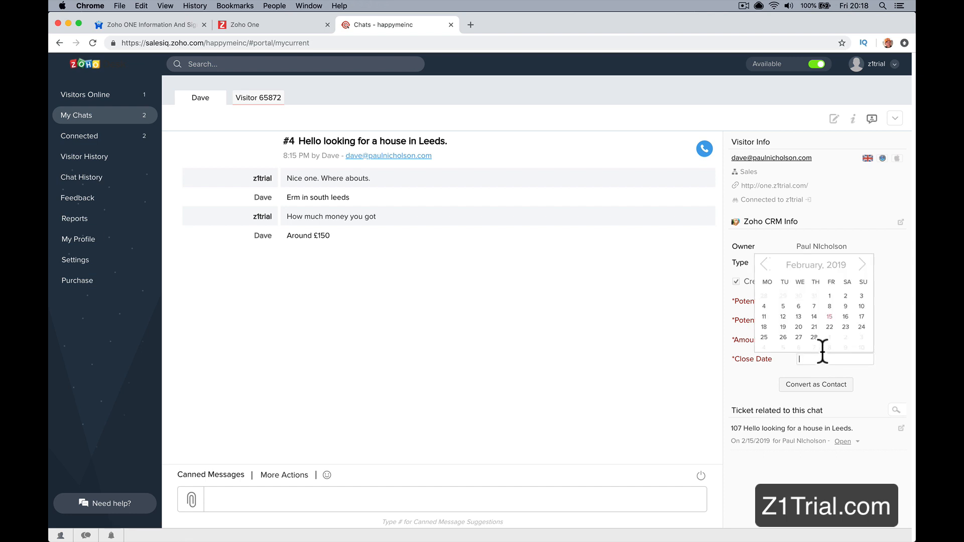
left_click(862, 266)
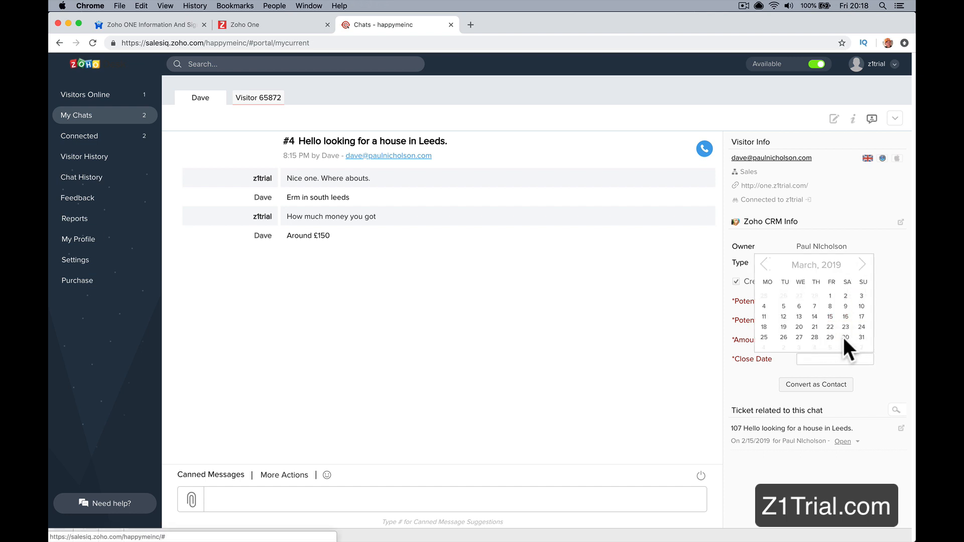
left_click(862, 337)
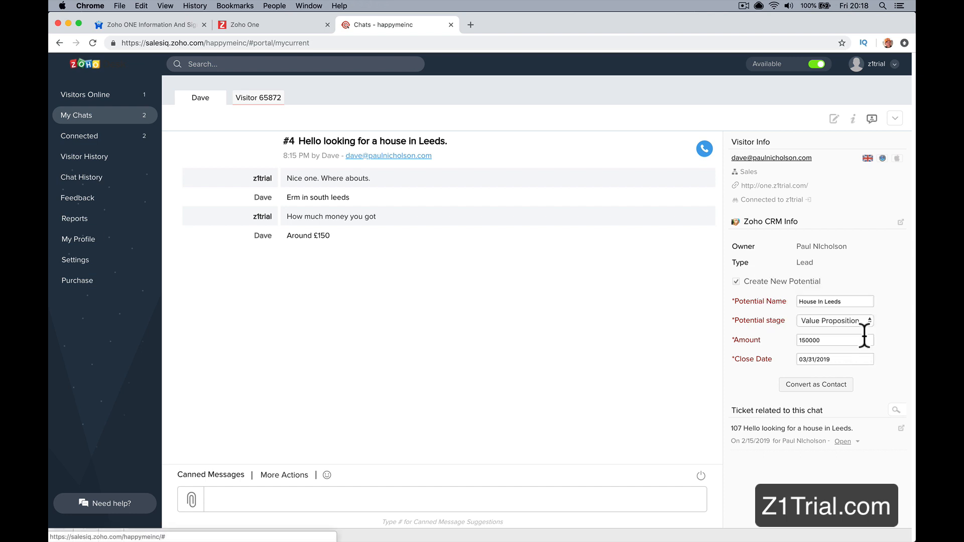
left_click(816, 388)
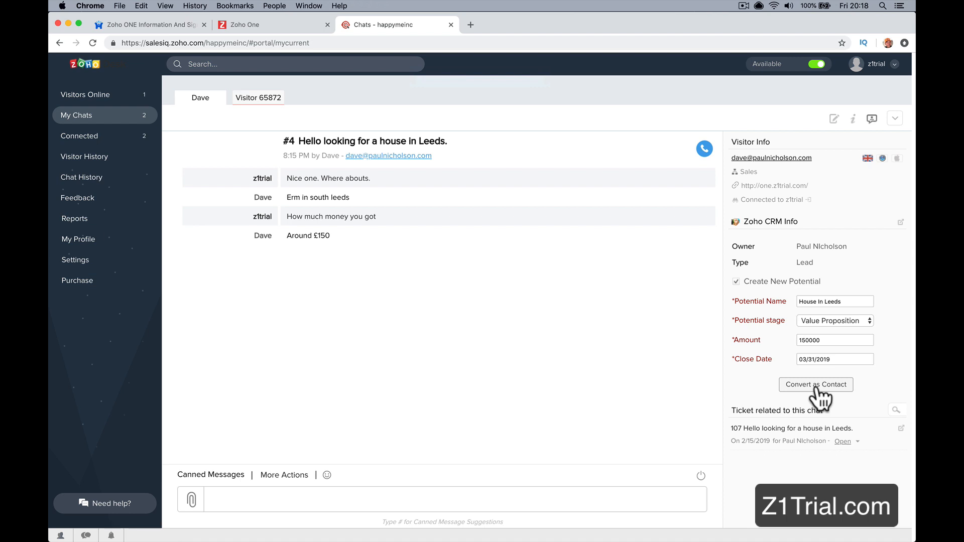
Step: Go to Zoho CRM and open the House In Leeds deal from the Value Proposition stage of the deals board
left_click(314, 43)
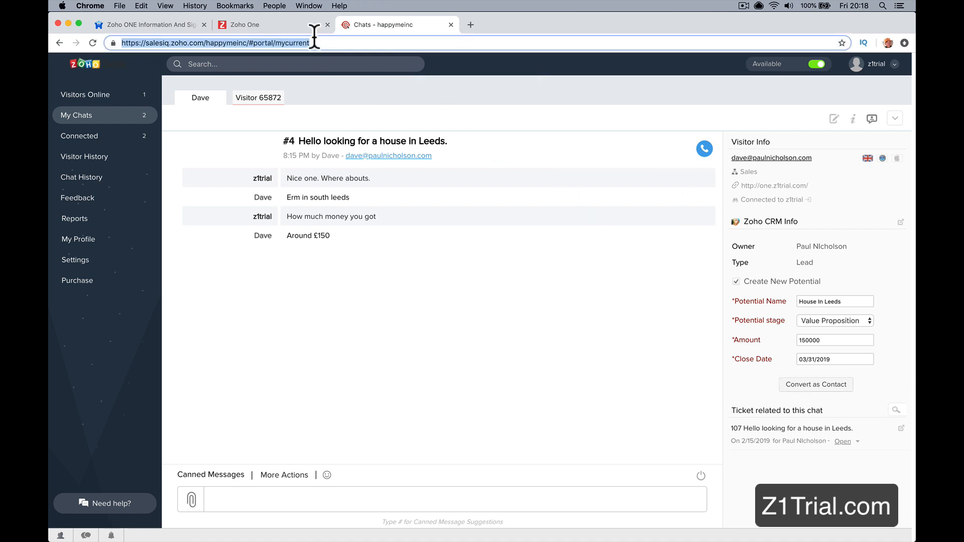
type("crm")
key("Return")
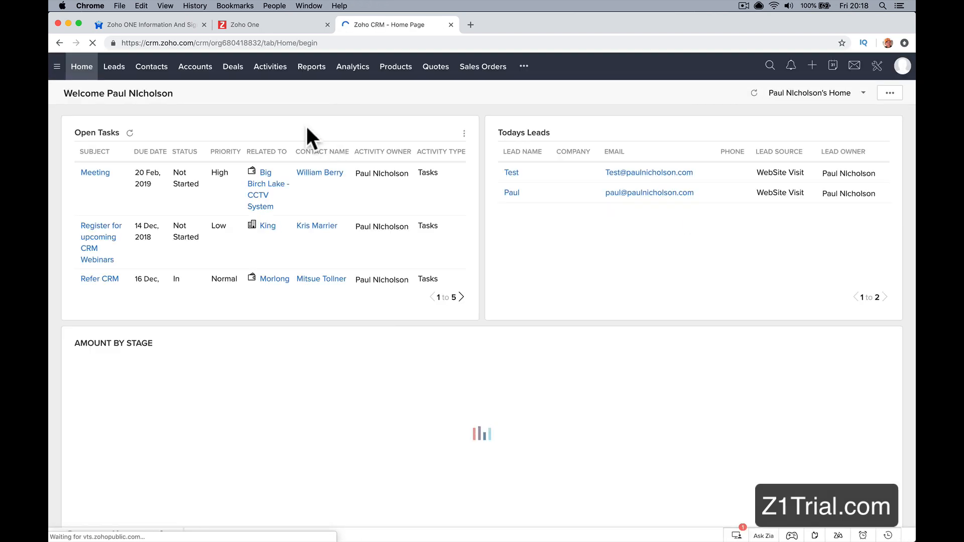
left_click(232, 68)
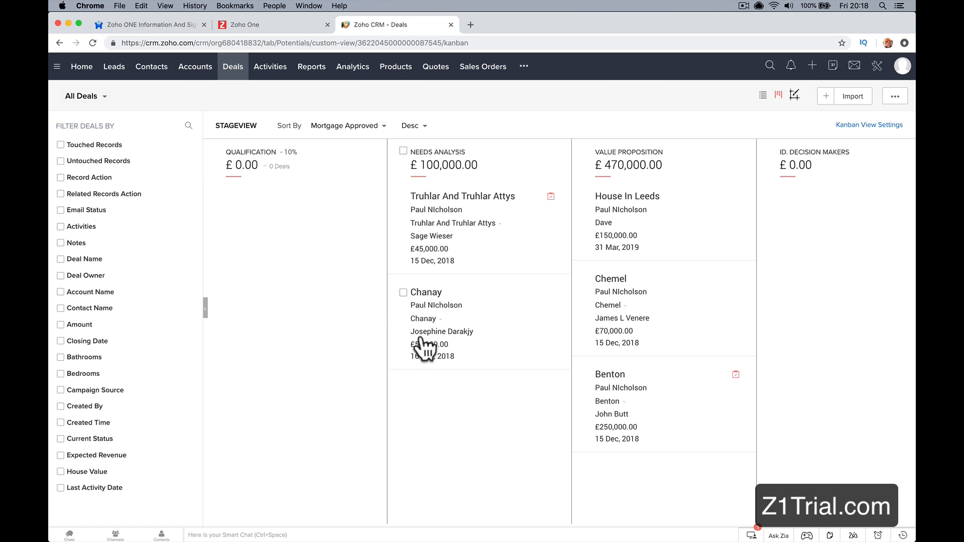
scroll(426, 351, "right", 5)
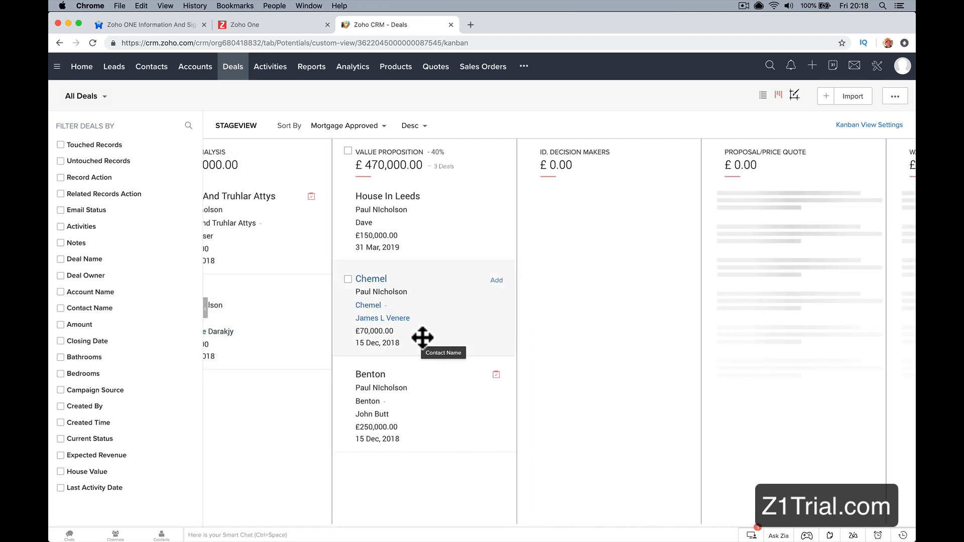
left_click(409, 197)
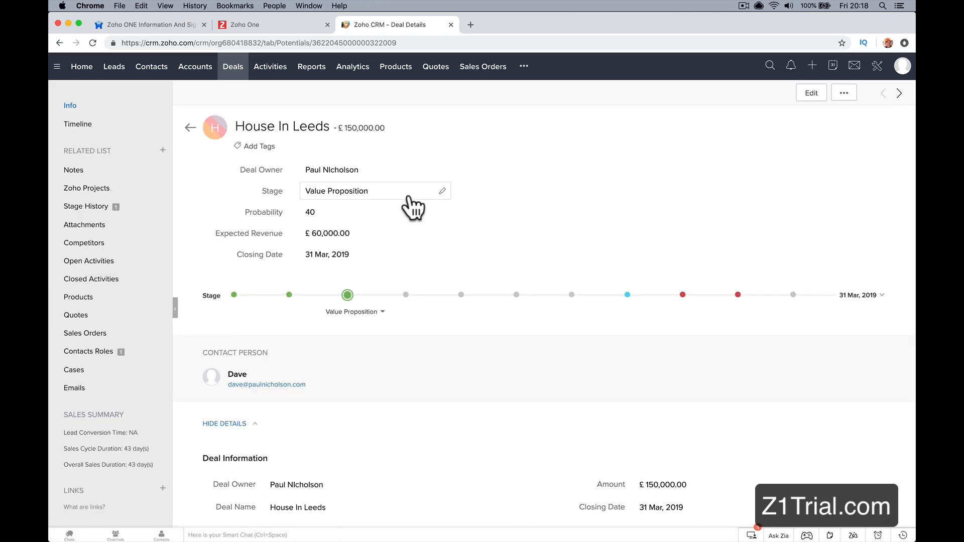
Step: Examine the House In Leeds deal's details, stage history and contact roles
scroll(409, 301, "down", 2)
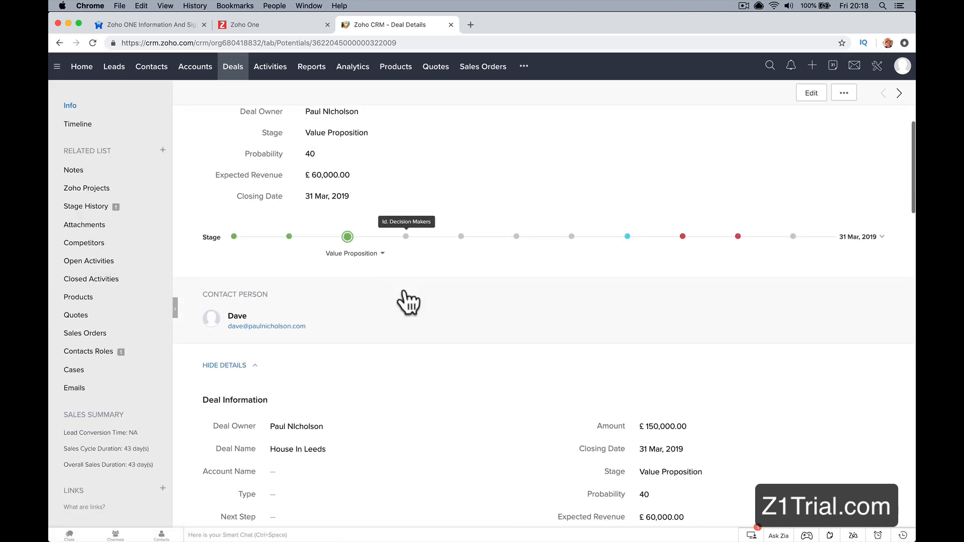
left_click(101, 207)
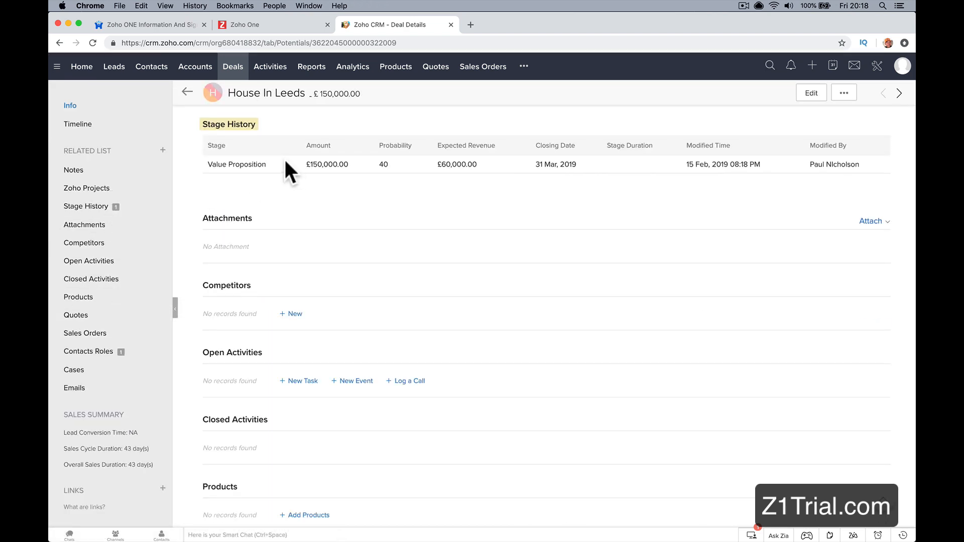
scroll(284, 158, "up", 2)
scroll(402, 233, "up", 7)
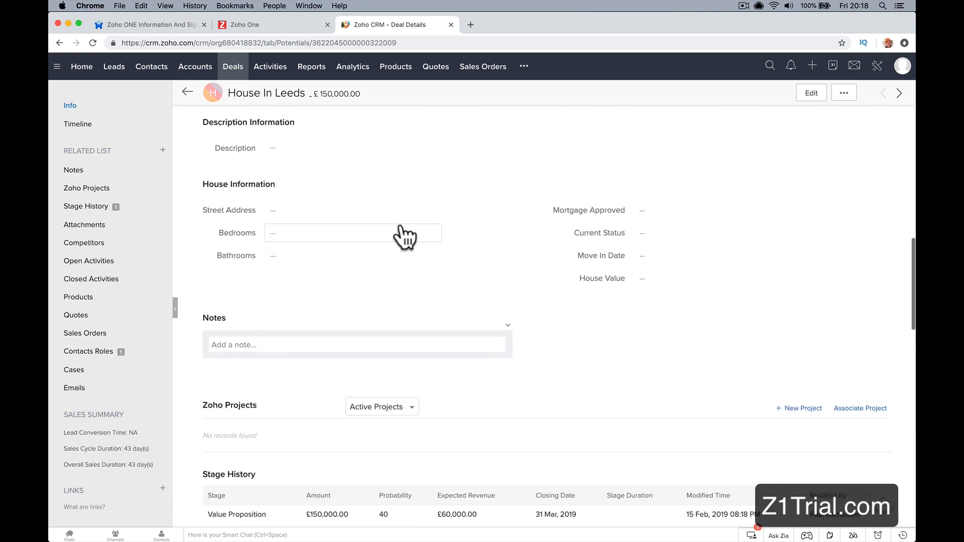
scroll(362, 280, "up", 3)
scroll(360, 271, "up", 7)
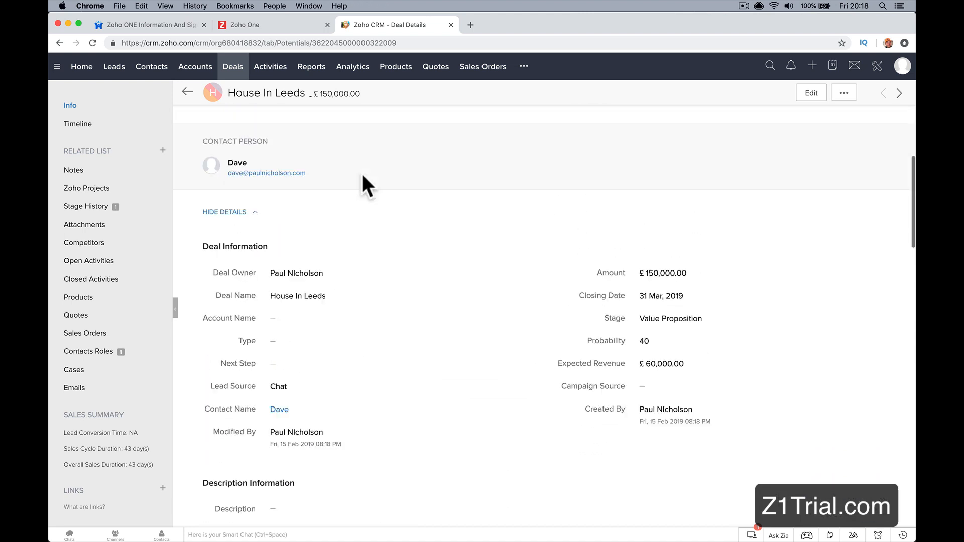
left_click(119, 351)
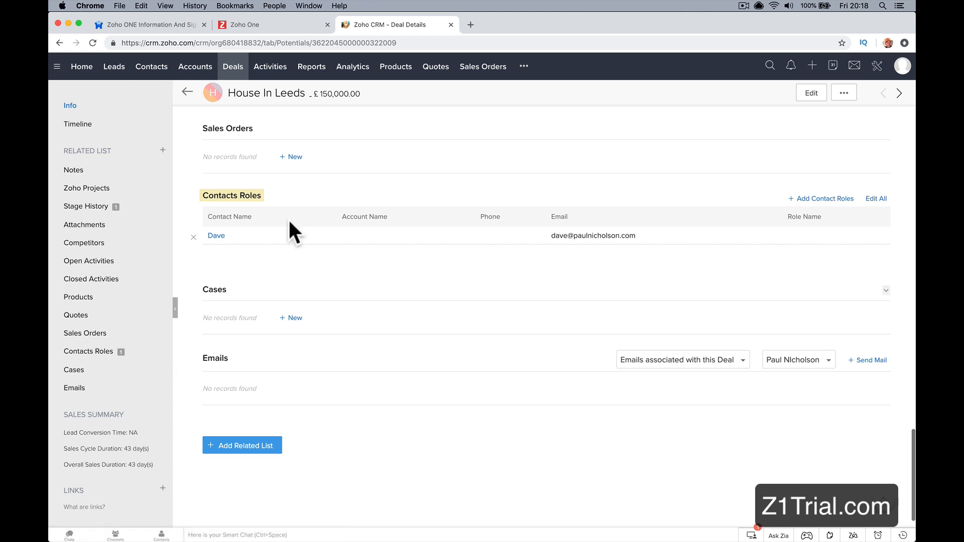
scroll(276, 237, "up", 20)
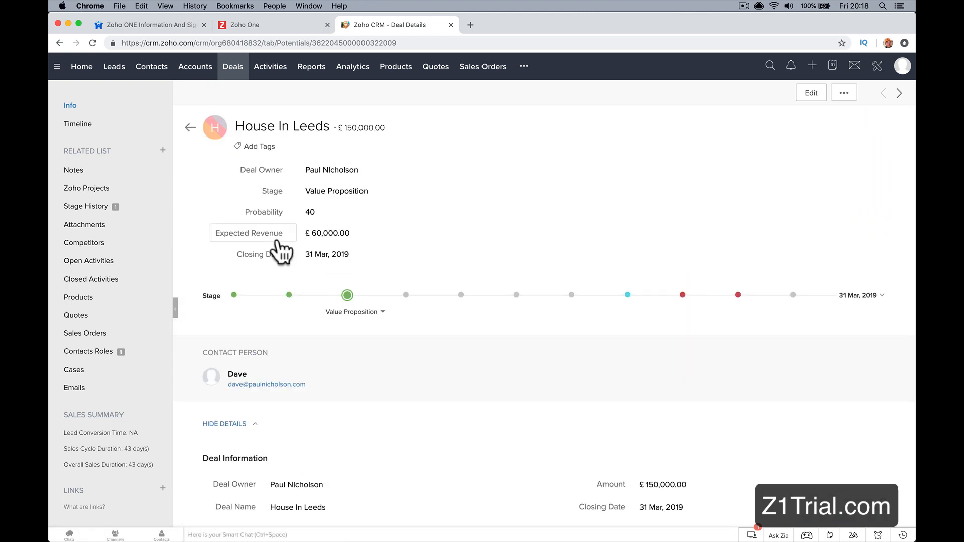
Step: Open Zoho Social from the Zoho One apps and start a new post
left_click(251, 25)
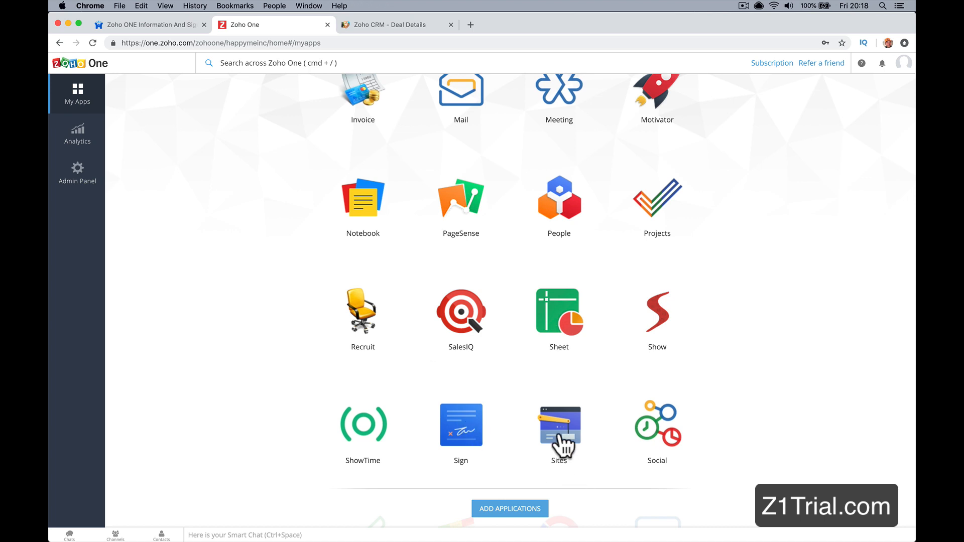
left_click(662, 443)
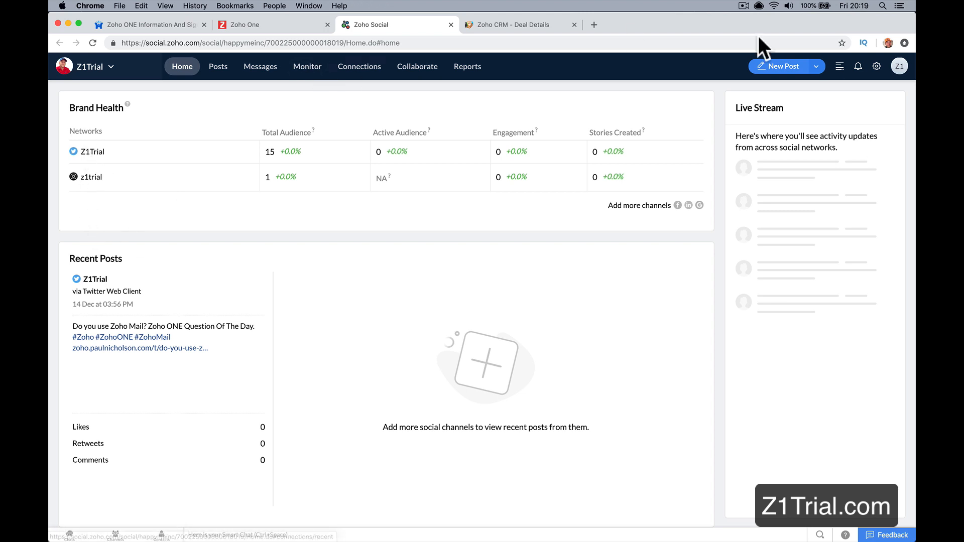
left_click(779, 66)
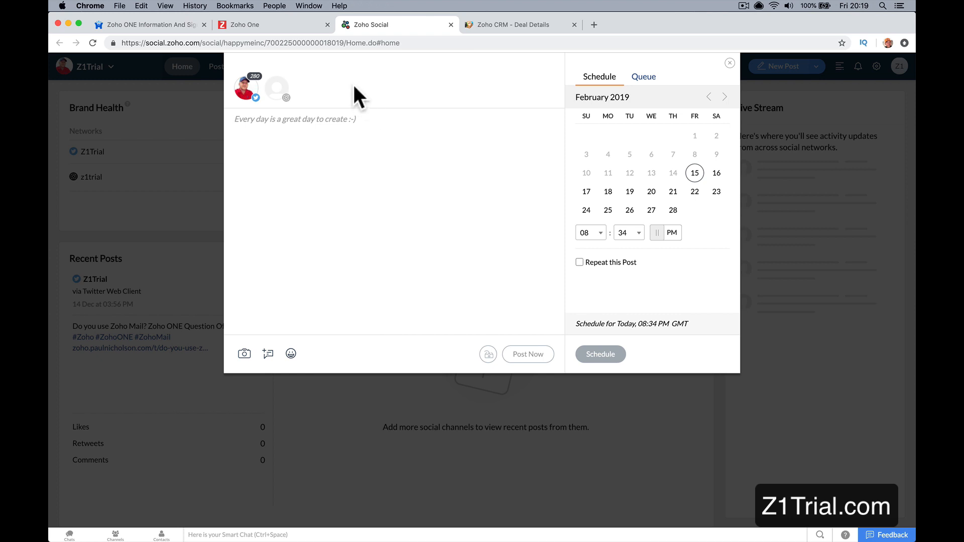
Step: Open Zoho Sign from the Zoho One apps, and check the additional actions of the House In Leeds deal in Zoho CRM
left_click(293, 24)
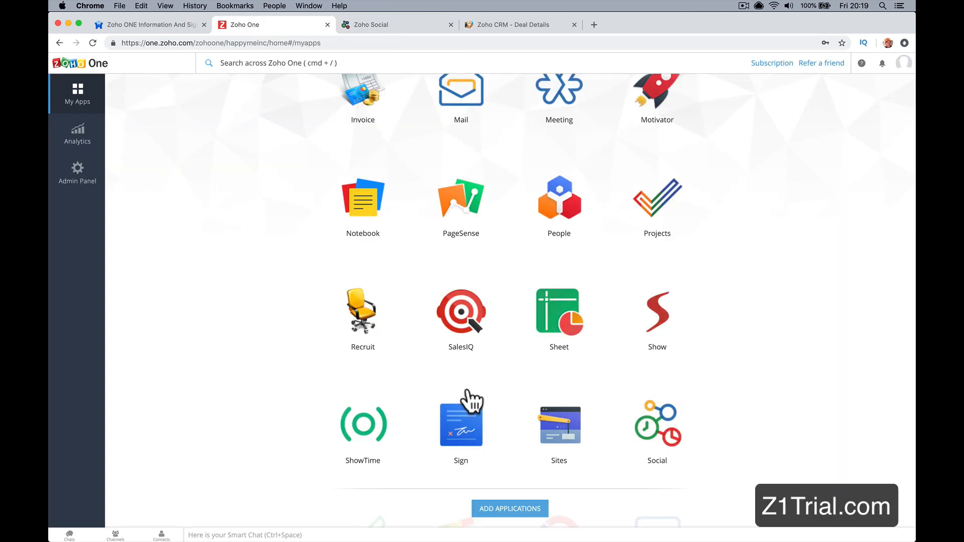
left_click(452, 422)
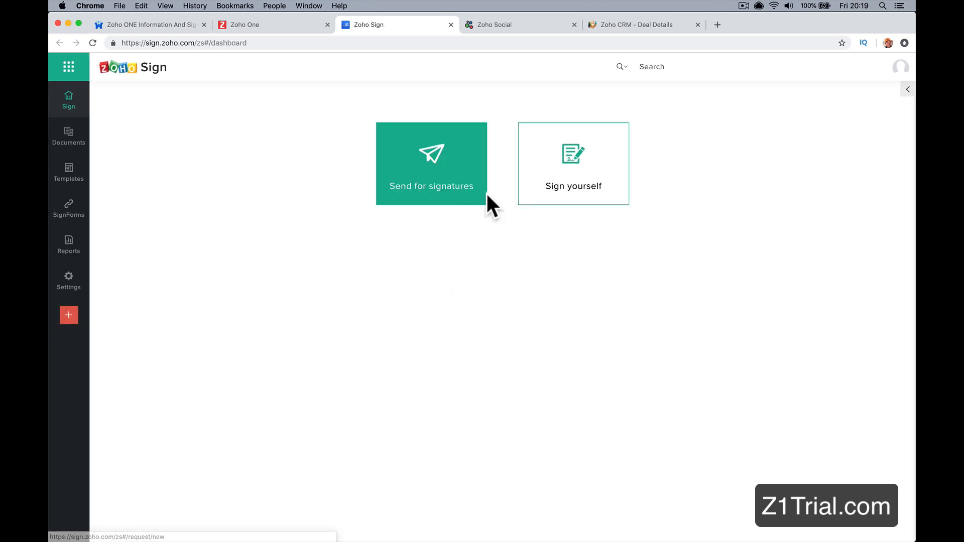
left_click(466, 180)
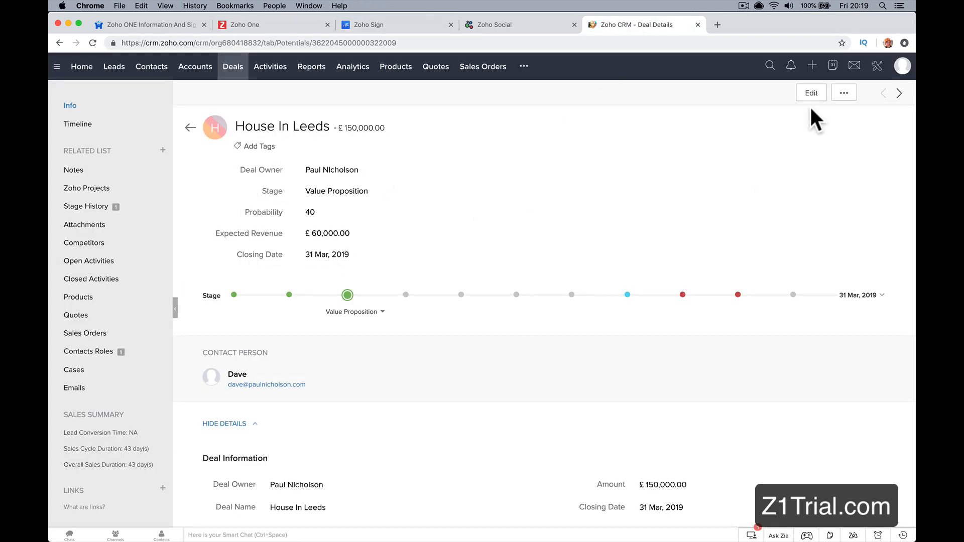
left_click(845, 97)
left_click(662, 182)
left_click(381, 24)
Step: Open Zoho Subscriptions from the Zoho One apps and start a new subscription
left_click(317, 26)
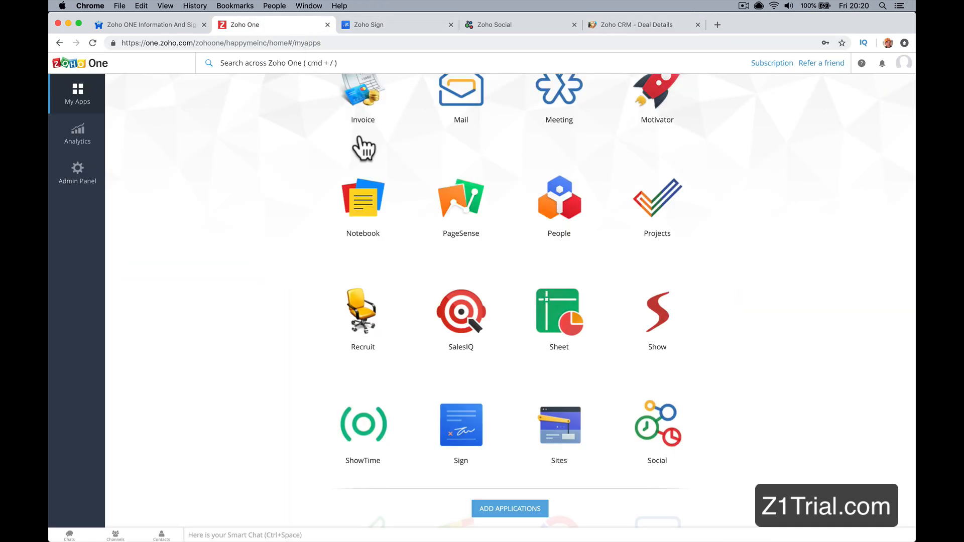
scroll(435, 319, "down", 3)
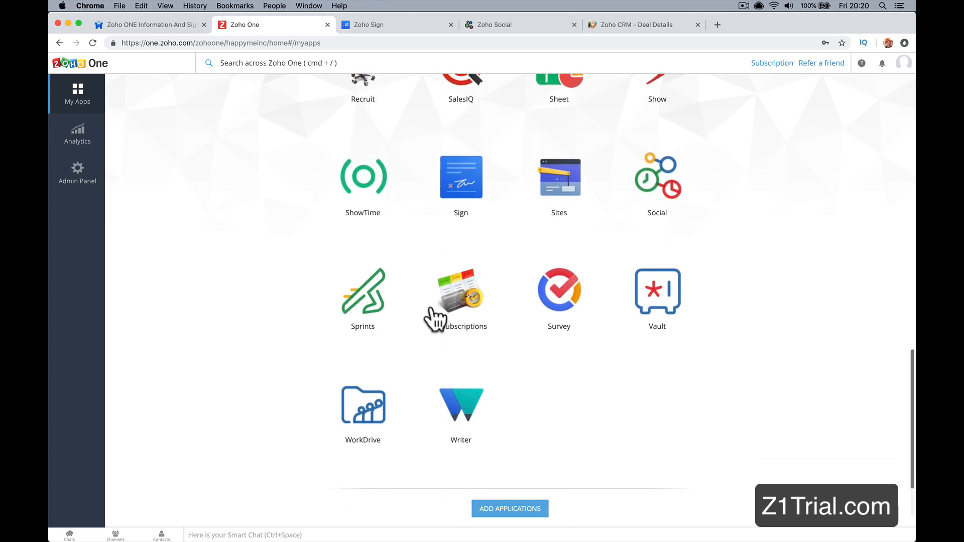
left_click(472, 308)
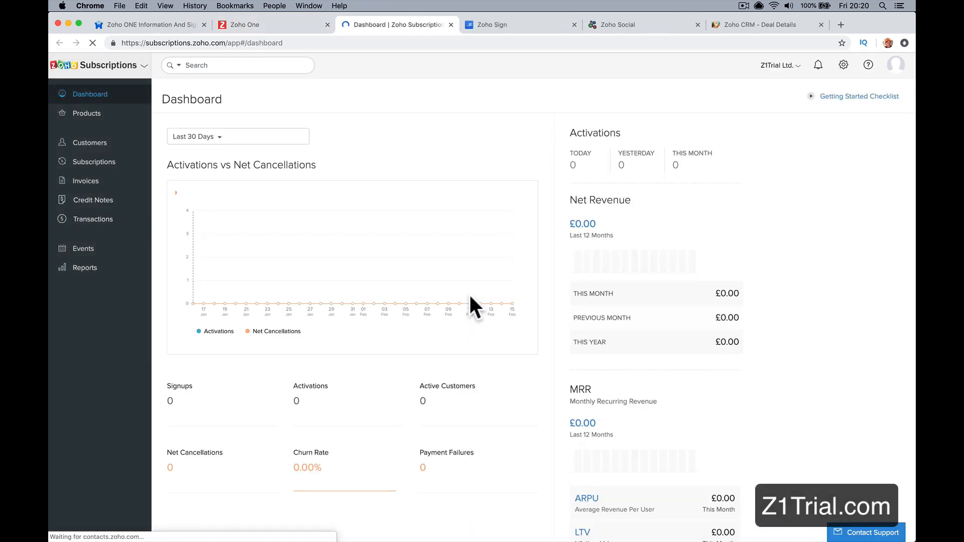
left_click(103, 165)
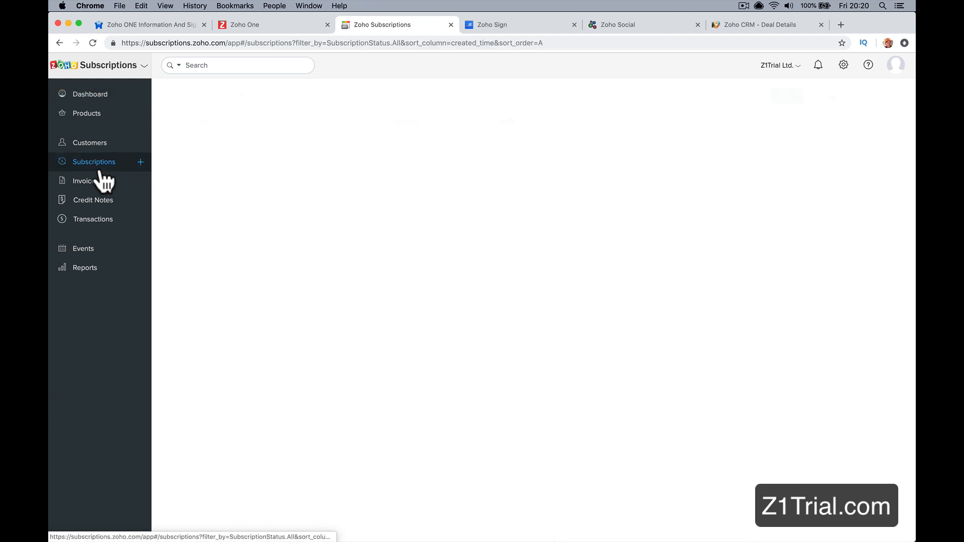
left_click(783, 97)
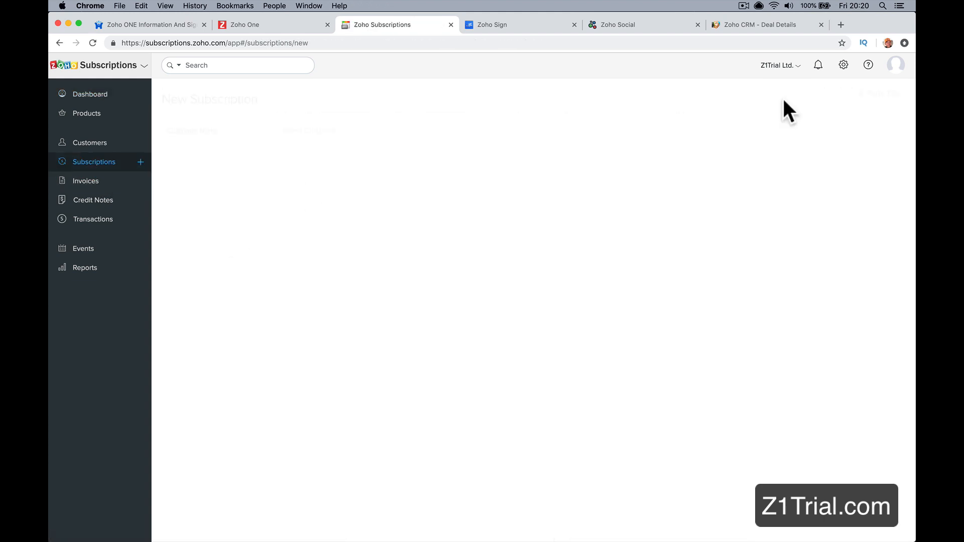
Step: Choose an existing customer for the new subscription and save the customer's missing e-mail address
left_click(372, 134)
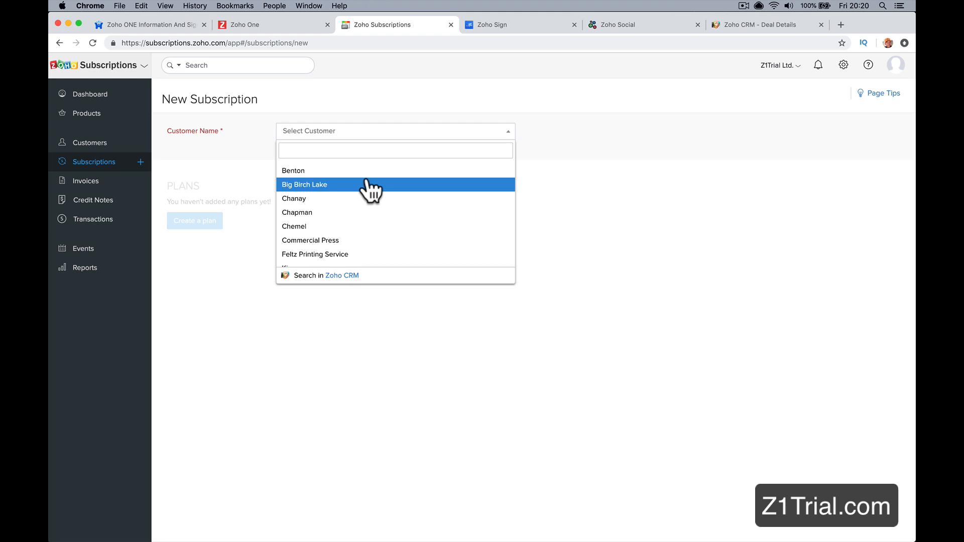
scroll(378, 232, "down", 1)
scroll(377, 232, "down", 3)
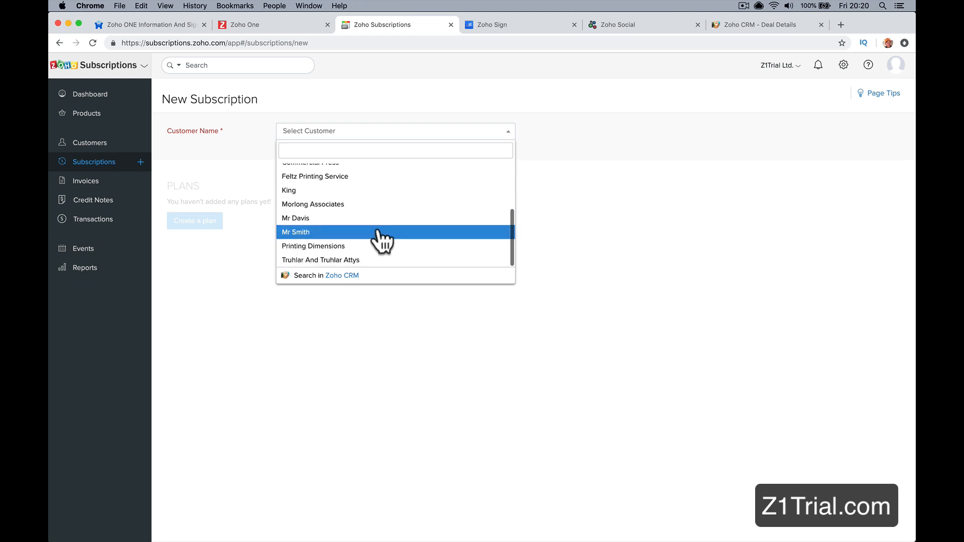
left_click(378, 238)
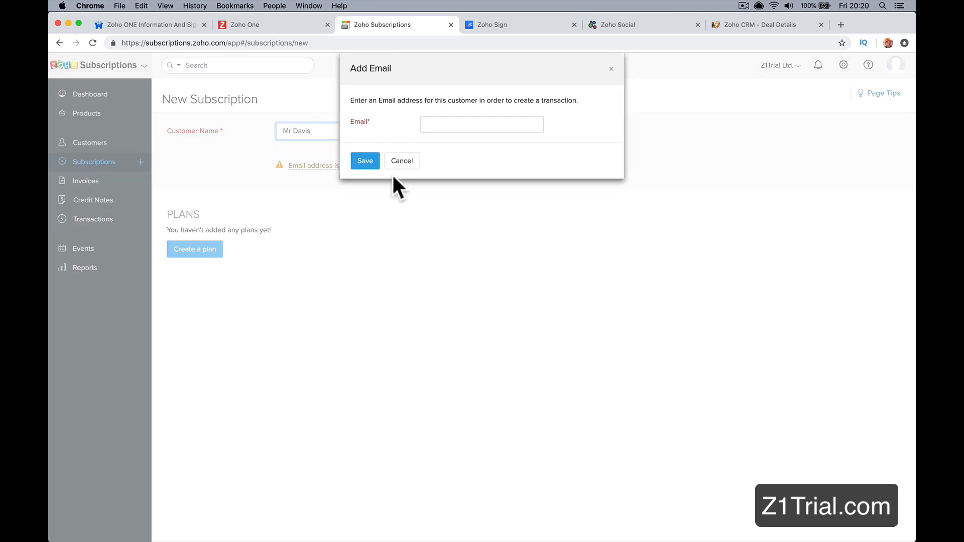
left_click(440, 124)
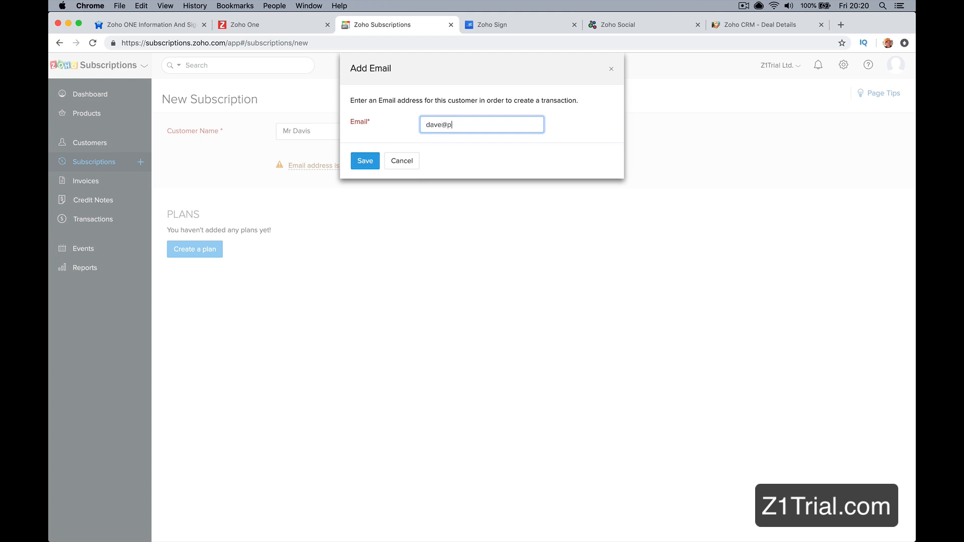
left_click(357, 161)
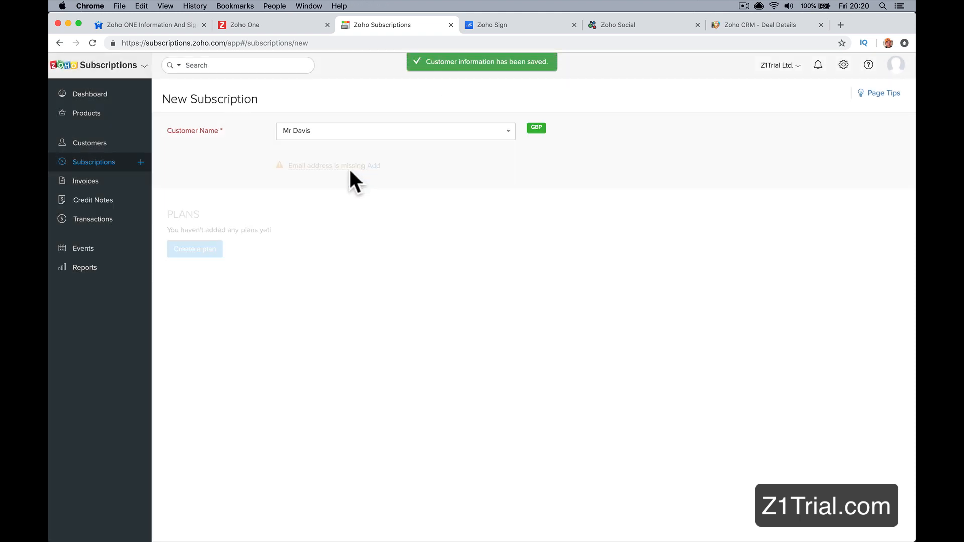
Step: Create a subscription product named "Monthly Rental" with the description "Rental Deal."
left_click(221, 250)
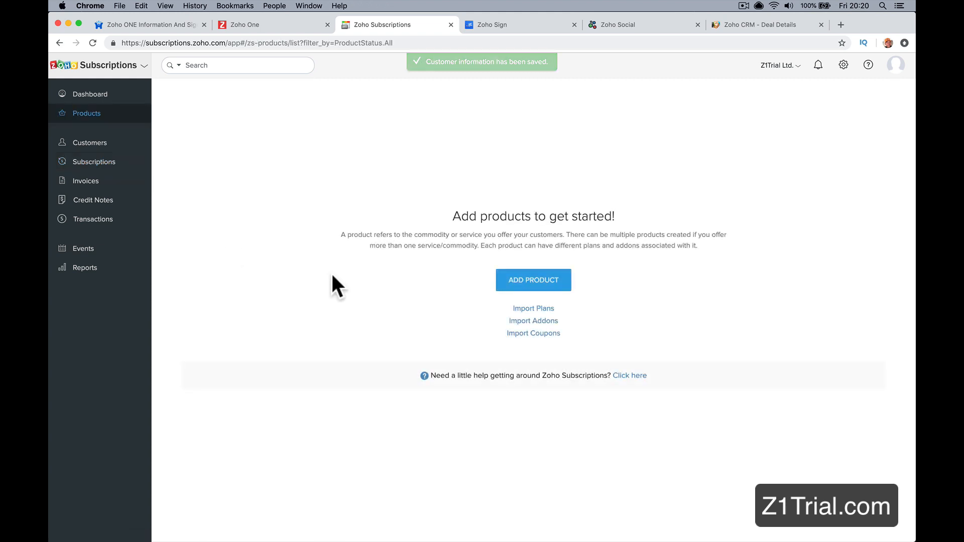
left_click(537, 289)
type("Monthly")
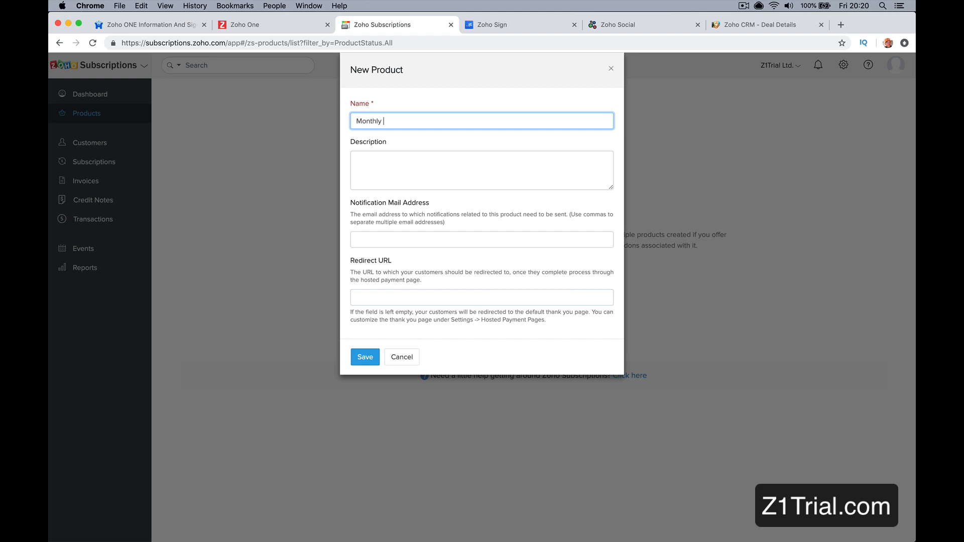
type(" Rental")
key("Tab")
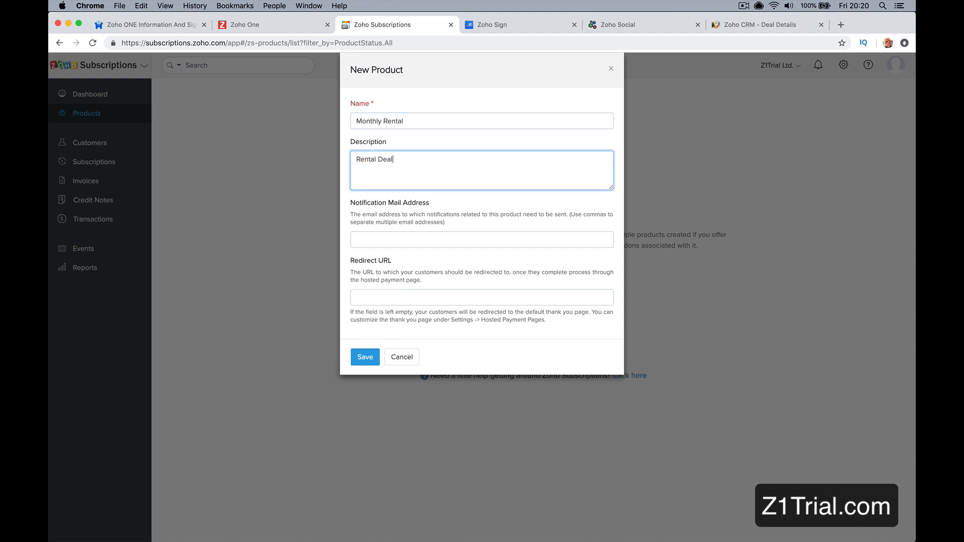
left_click(401, 243)
left_click(365, 359)
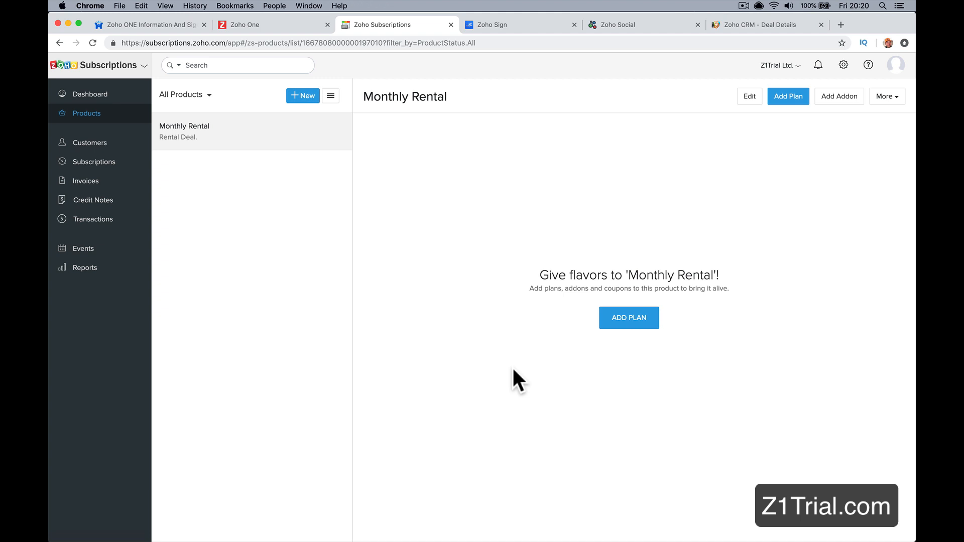
Step: Start a plan for the Monthly Rental product, named "Monthly Rent" with the code MNT! and a price of 500 GBP
left_click(628, 324)
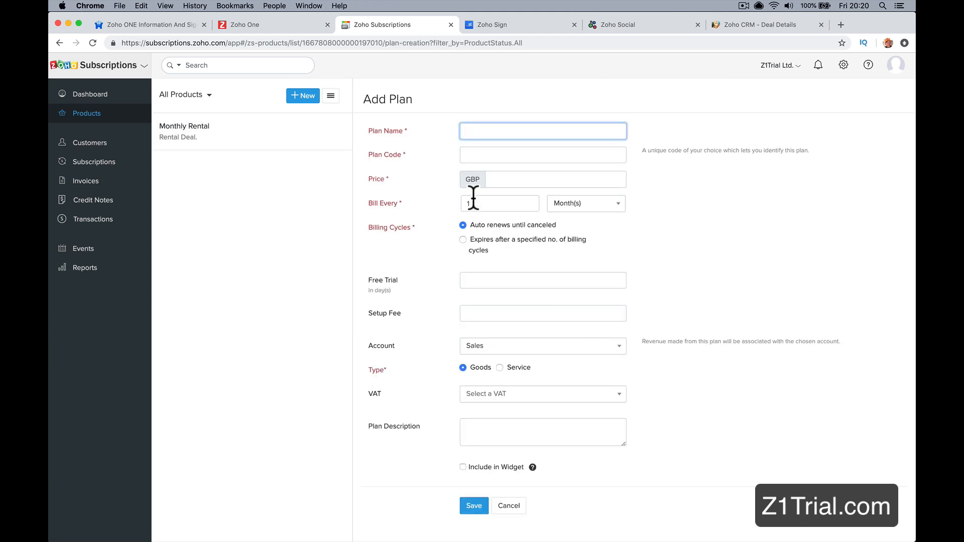
type("Monthly Rent")
key("Tab")
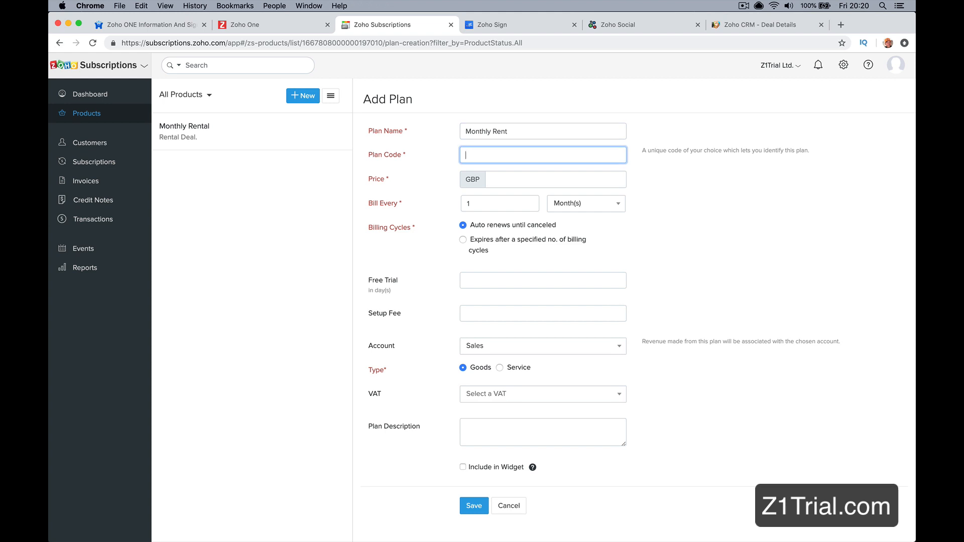
type("MNT!")
key("Tab")
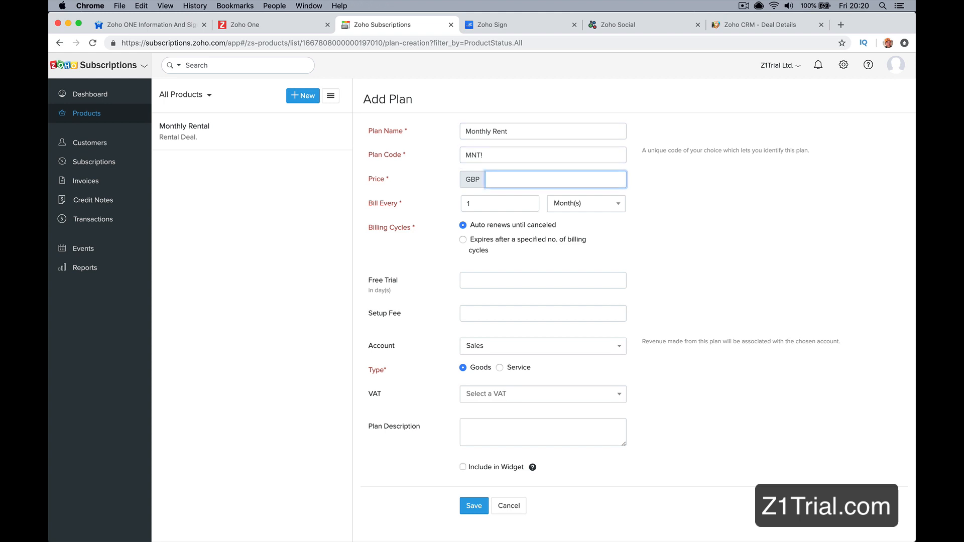
key("Tab")
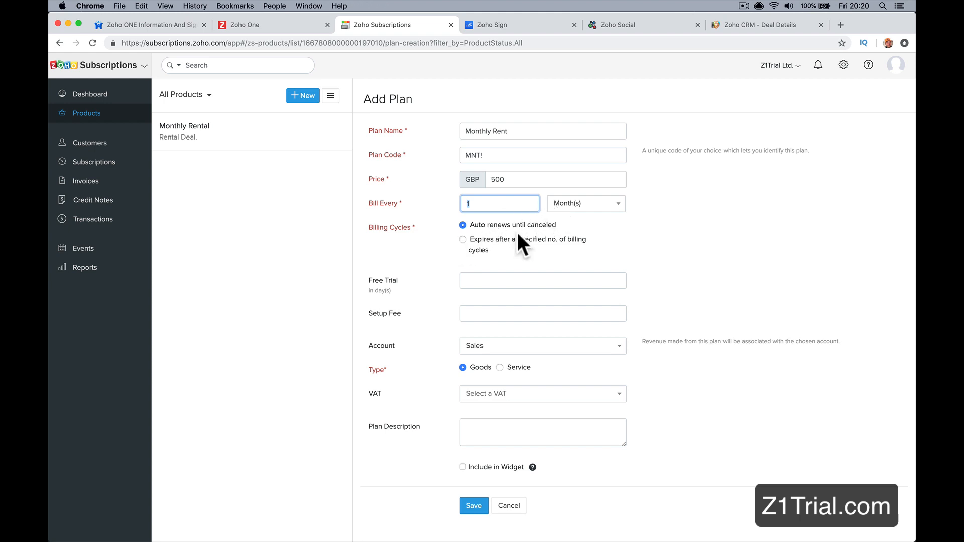
Step: Leave the plan's free trial empty, set its setup fee to 250 and keep Sales as its account
left_click(490, 282)
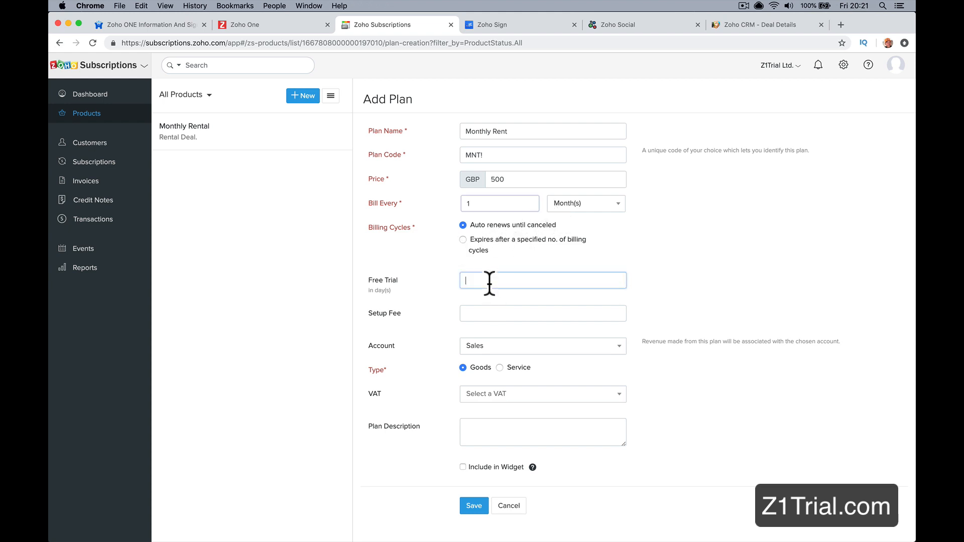
type("30")
double_click(517, 282)
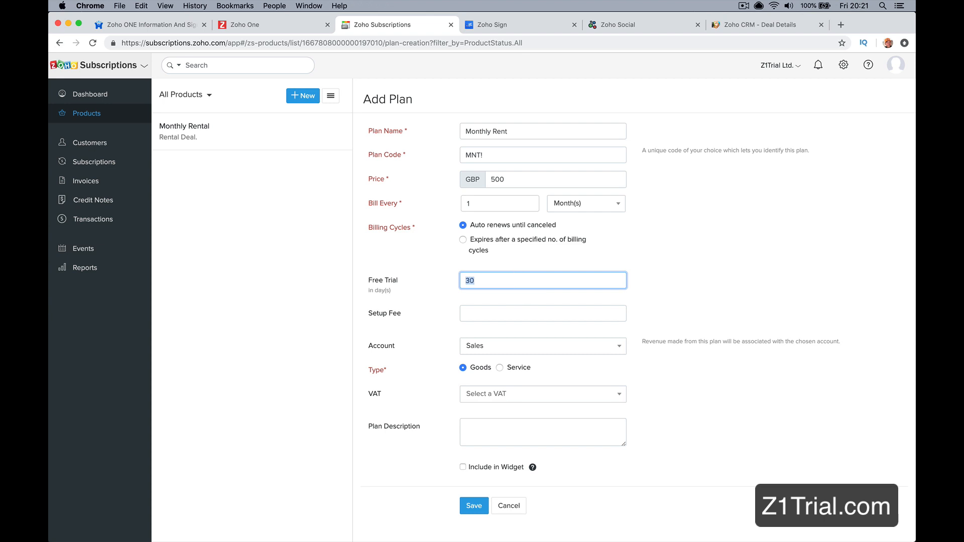
left_click(520, 314)
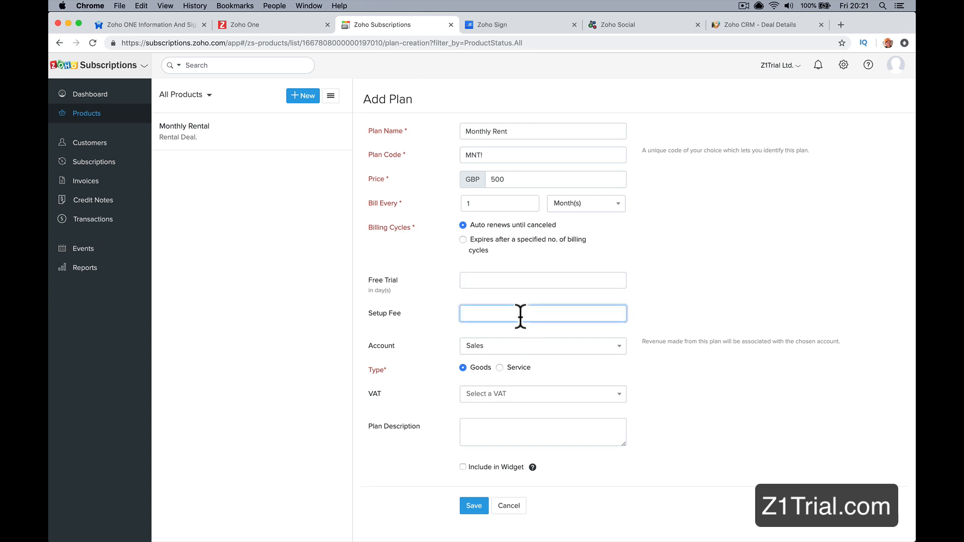
type("250")
key("Tab")
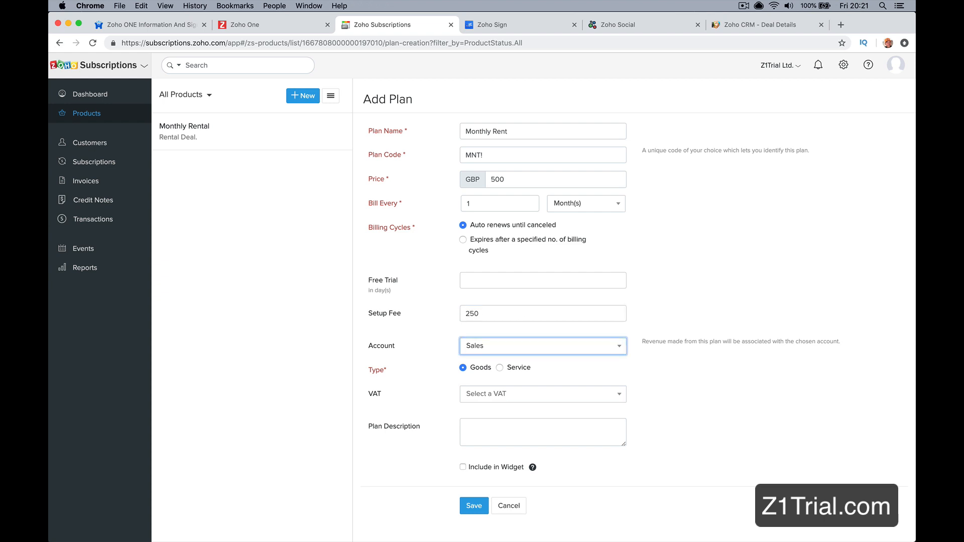
left_click(512, 350)
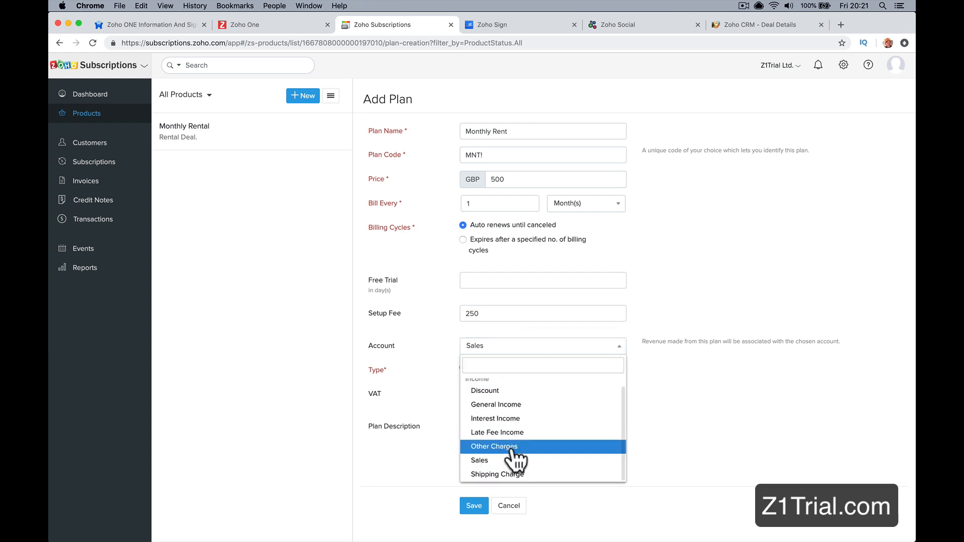
left_click(400, 372)
Step: Set the plan's VAT to Standard Rate [20%], enter the description "Monthly Rent" and try to save the plan
left_click(517, 397)
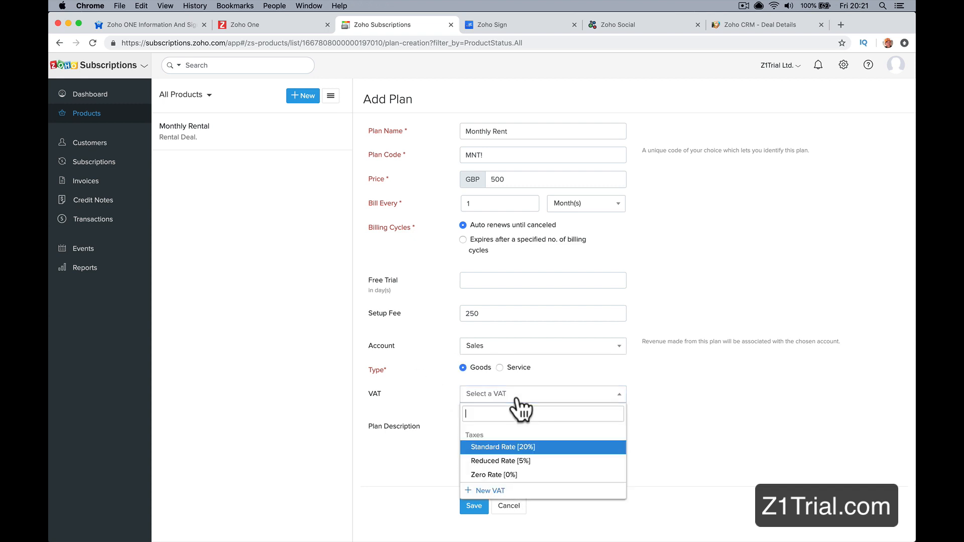
left_click(512, 446)
left_click(490, 427)
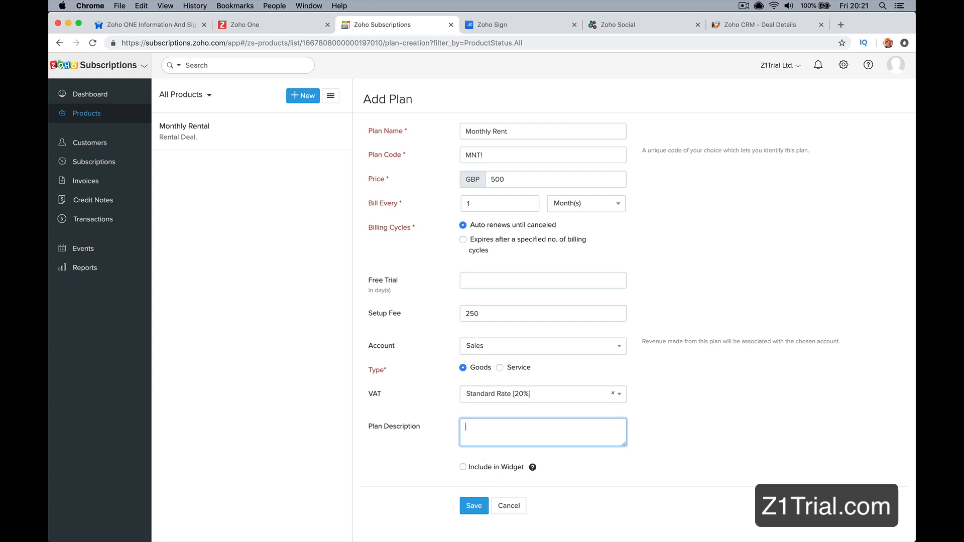
type("Monthly Rent")
left_click(481, 504)
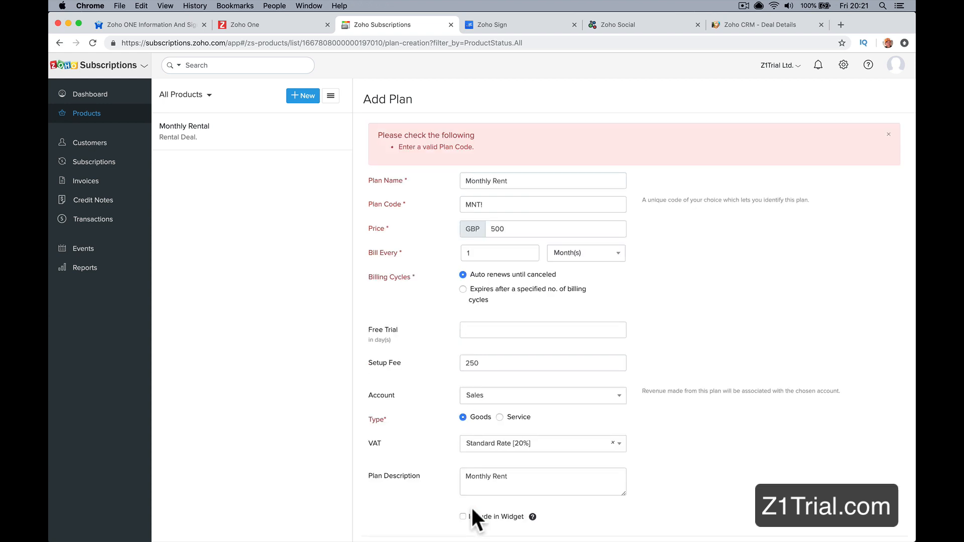
scroll(471, 505, "down", 2)
left_click(475, 473)
left_click(472, 513)
Step: Return to Zoho One and look through the remaining applications
left_click(271, 26)
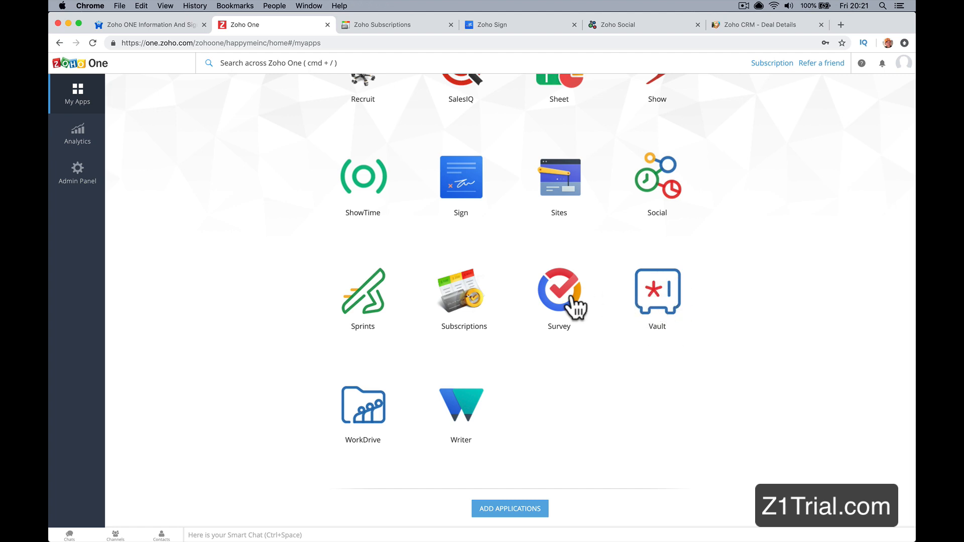
scroll(379, 307, "up", 2)
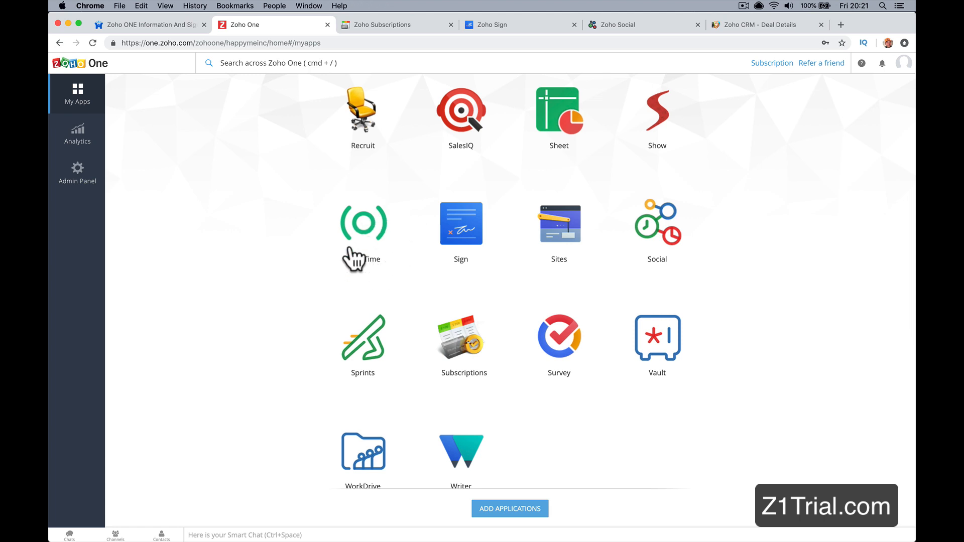
scroll(400, 344, "down", 3)
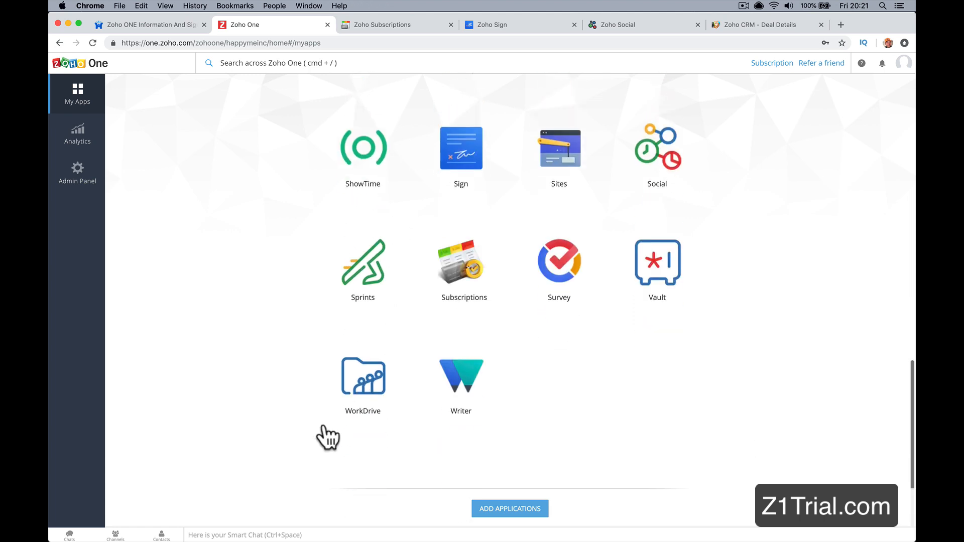
scroll(370, 309, "up", 8)
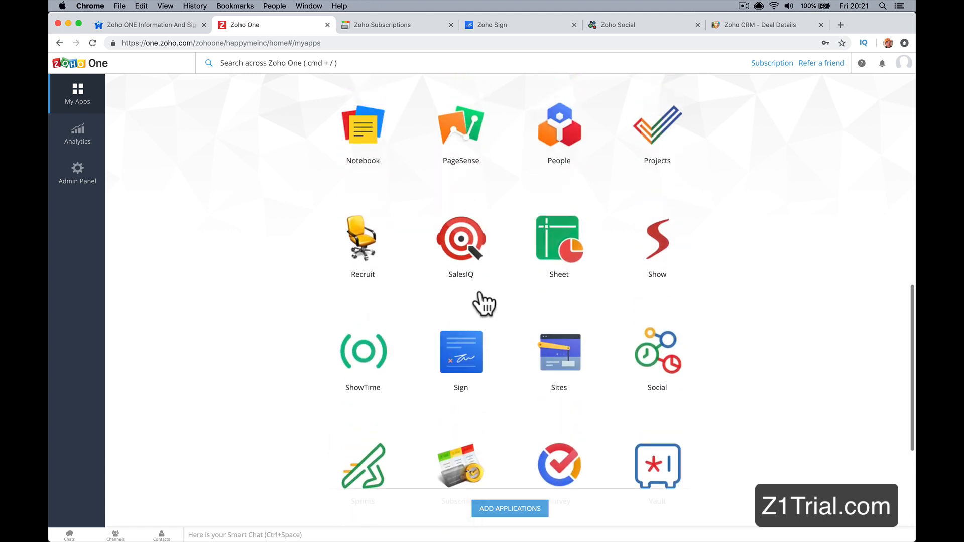
Step: Open PageSense from Zoho One and bring up the heatmap report for the one.z1trial.com page in My Project
scroll(573, 258, "up", 2)
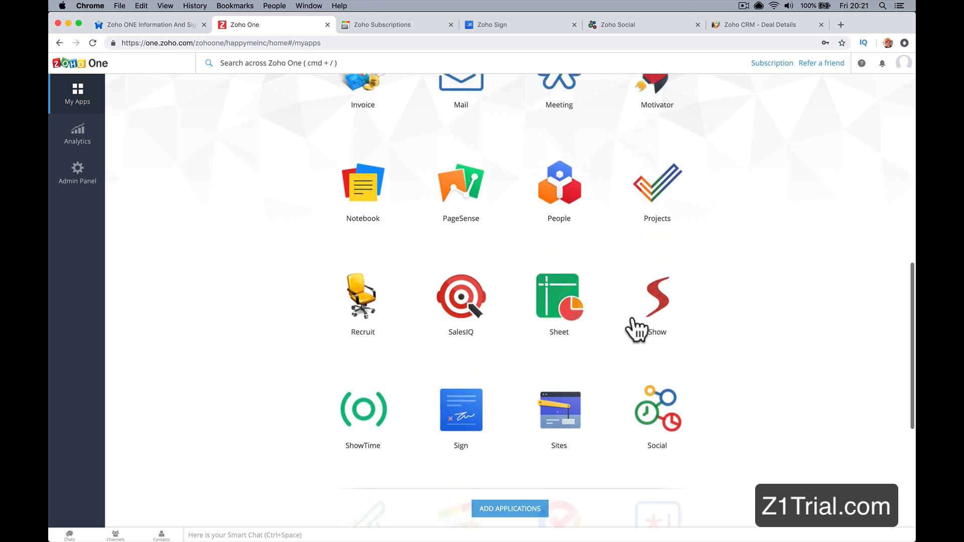
scroll(633, 321, "up", 2)
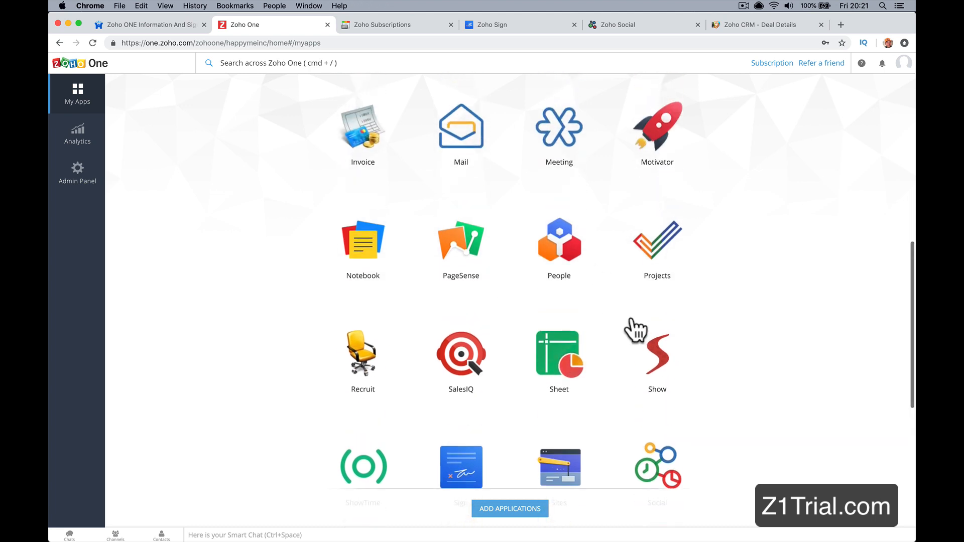
left_click(461, 261)
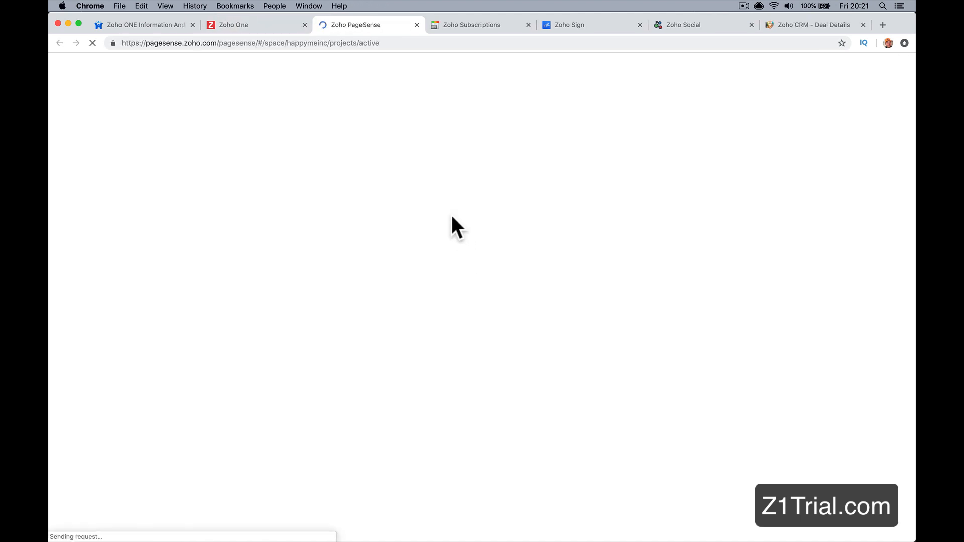
left_click(251, 206)
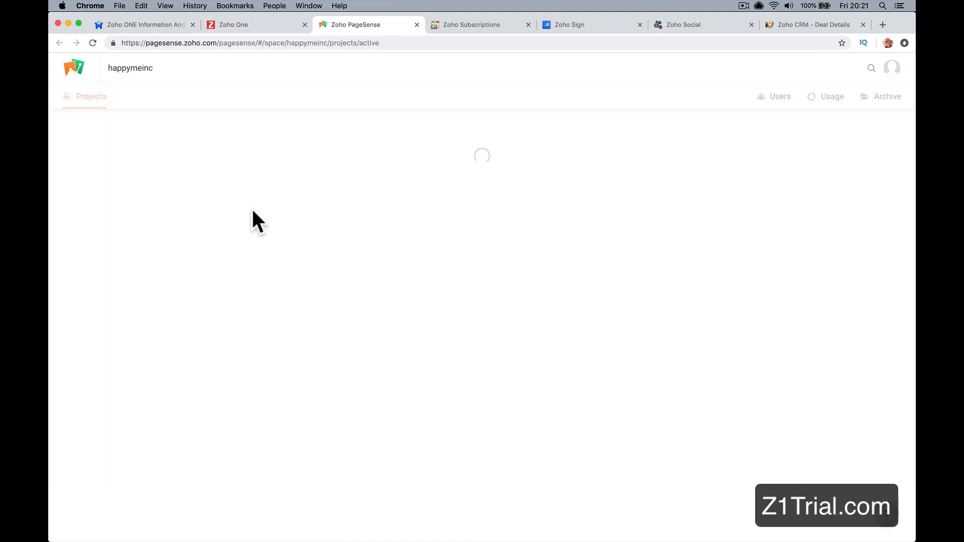
left_click(132, 223)
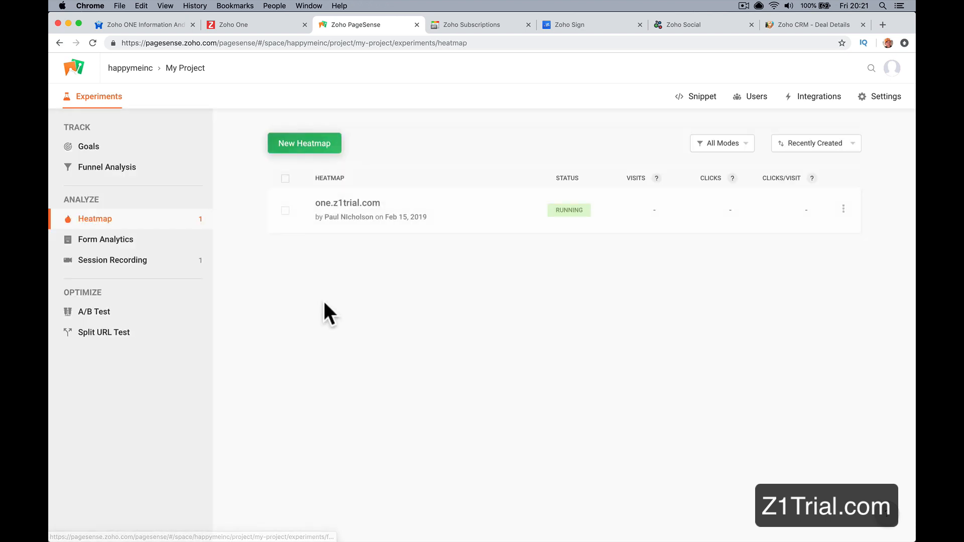
left_click(372, 203)
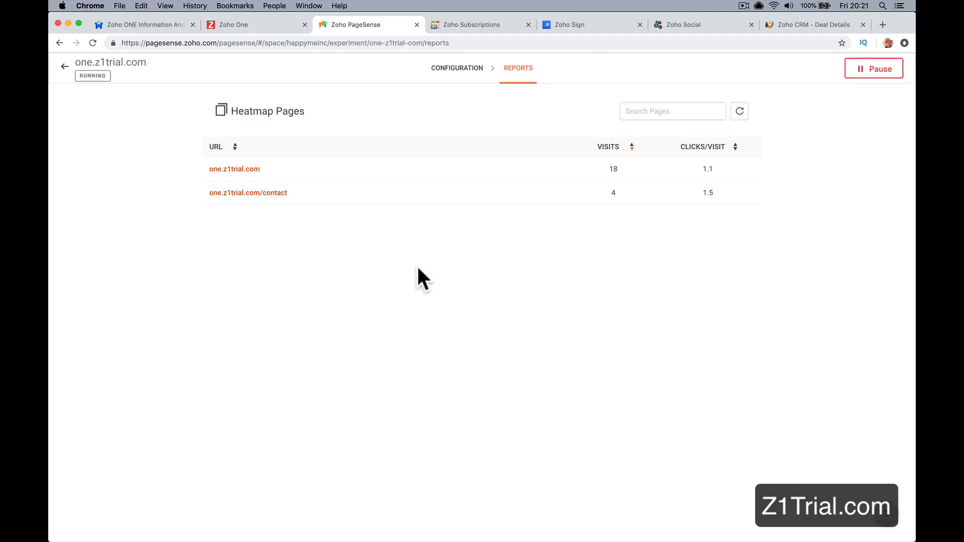
left_click(254, 170)
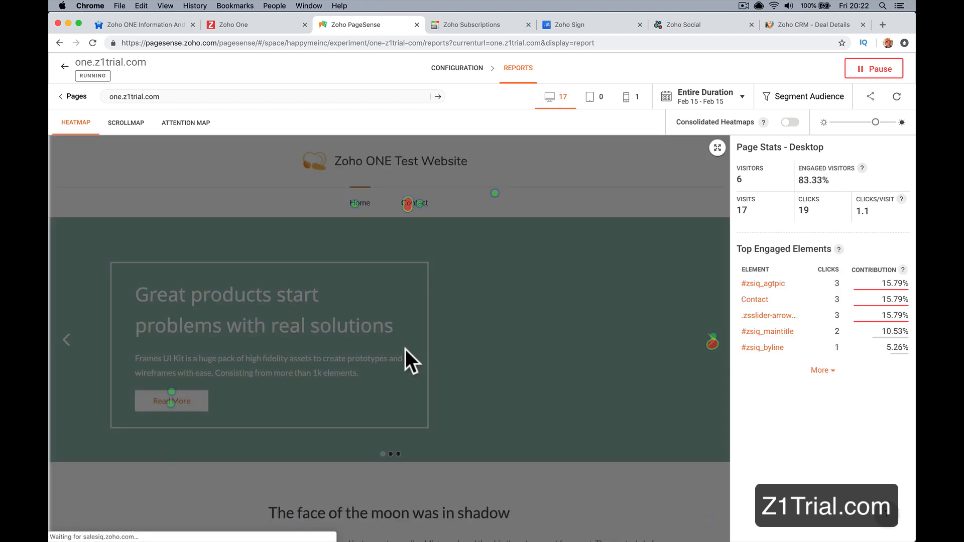
Step: Examine the click hotspots on the desktop heatmap of the test website, including the Contact link and the slider arrow
mouse_move(411, 209)
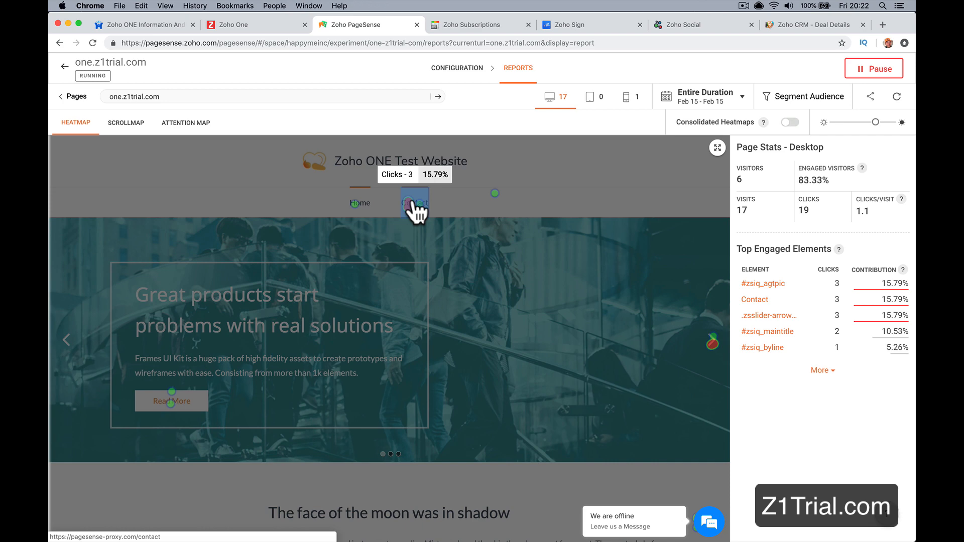
scroll(364, 335, "down", 3)
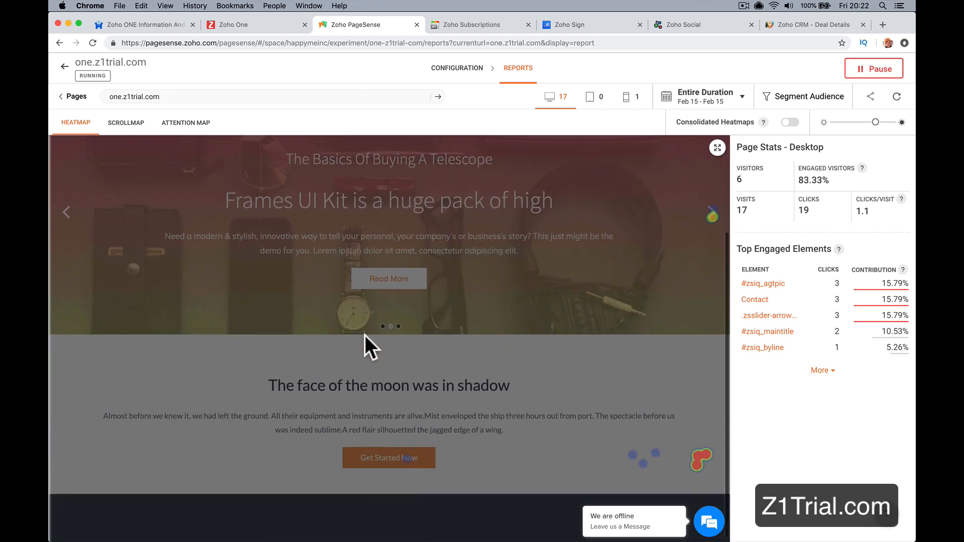
scroll(665, 453, "up", 1)
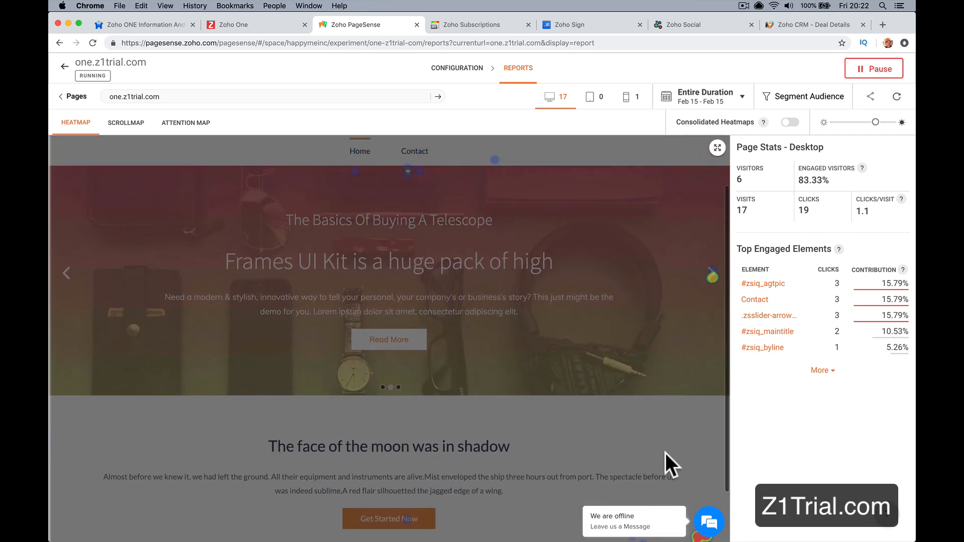
scroll(666, 453, "down", 1)
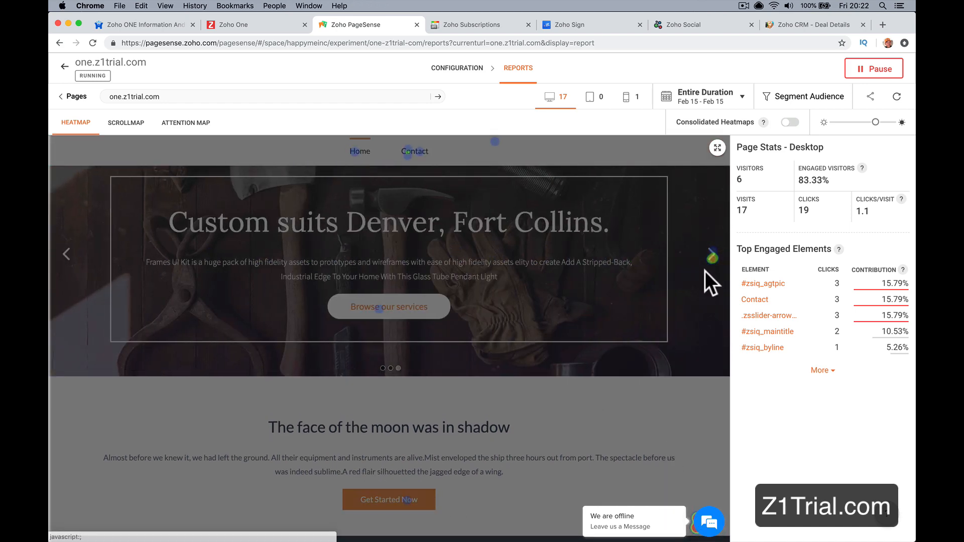
mouse_move(712, 262)
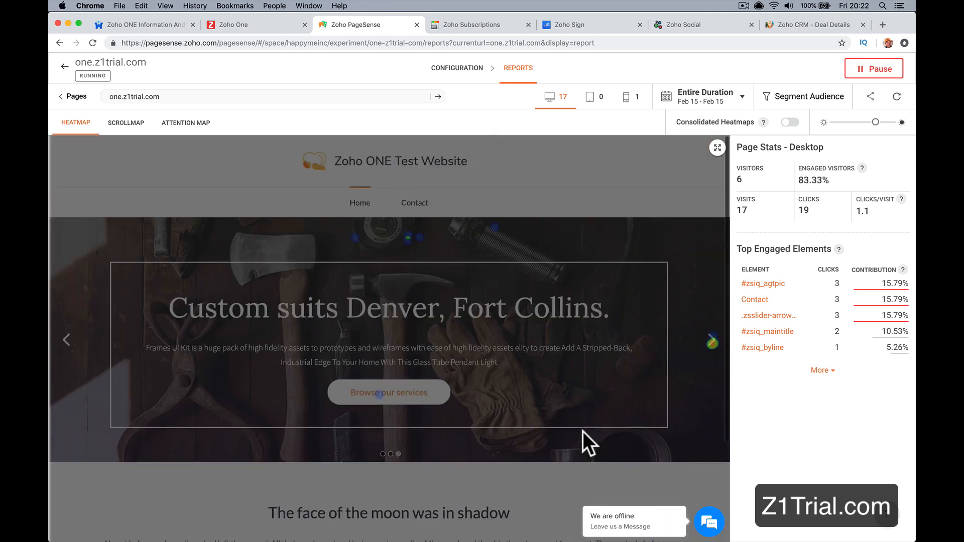
scroll(582, 435, "up", 4)
Step: Return to Zoho One, look through the application list and open Checkout
left_click(243, 25)
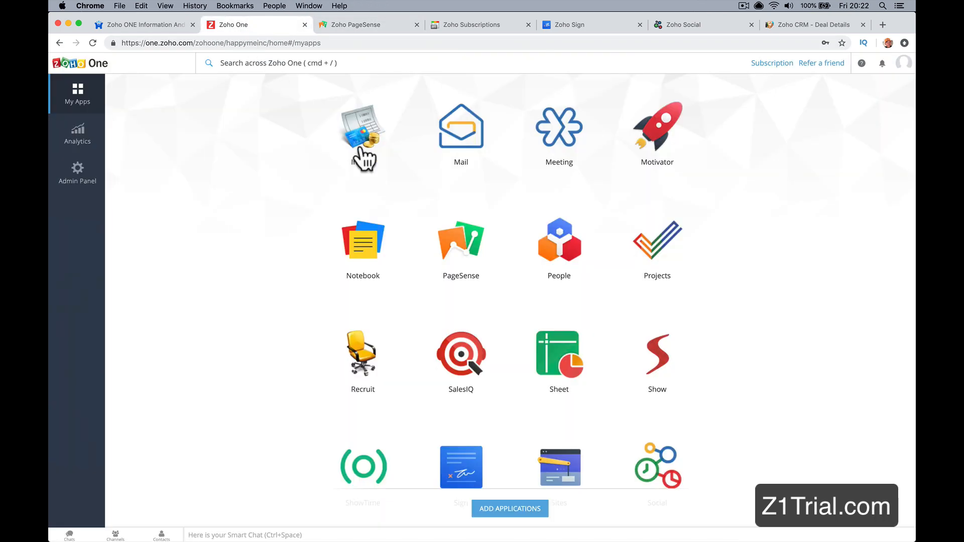
scroll(370, 242, "up", 1)
scroll(412, 251, "up", 2)
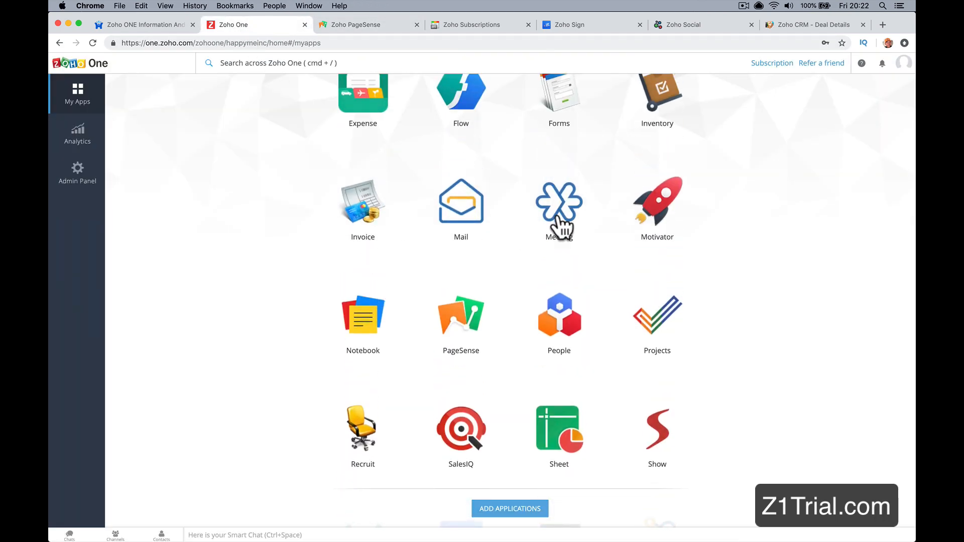
scroll(555, 231, "up", 1)
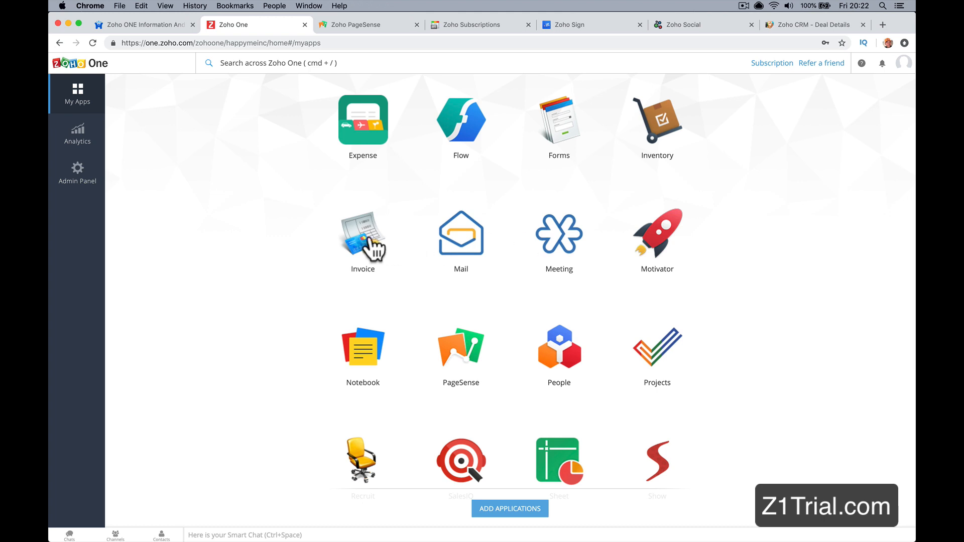
scroll(370, 246, "up", 3)
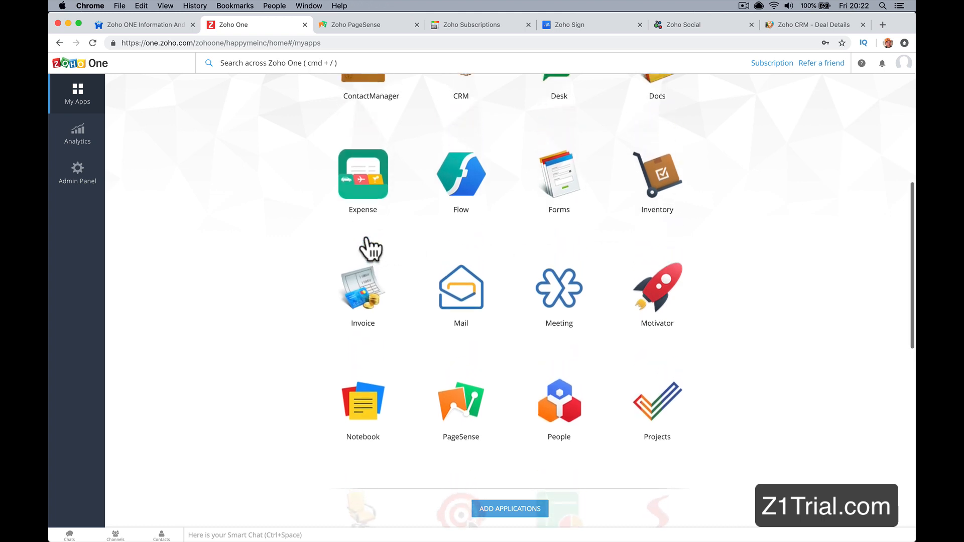
scroll(408, 236, "up", 4)
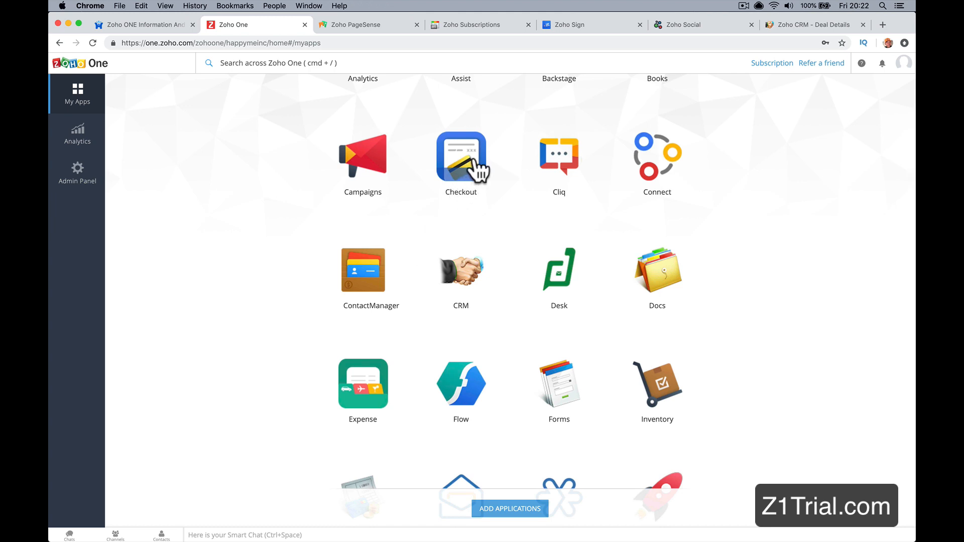
left_click(474, 158)
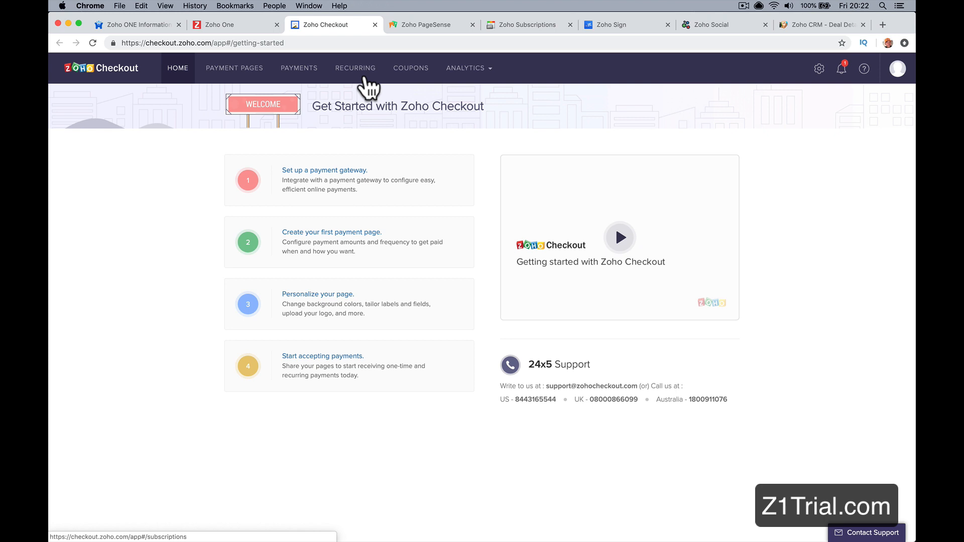
Step: Go back to the Zoho One application list and open Connect
left_click(261, 24)
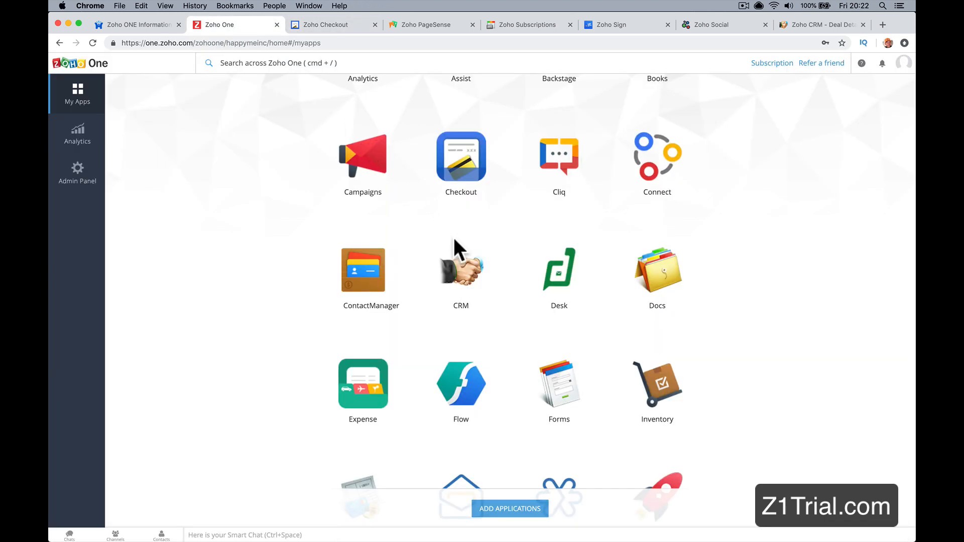
scroll(606, 282, "up", 3)
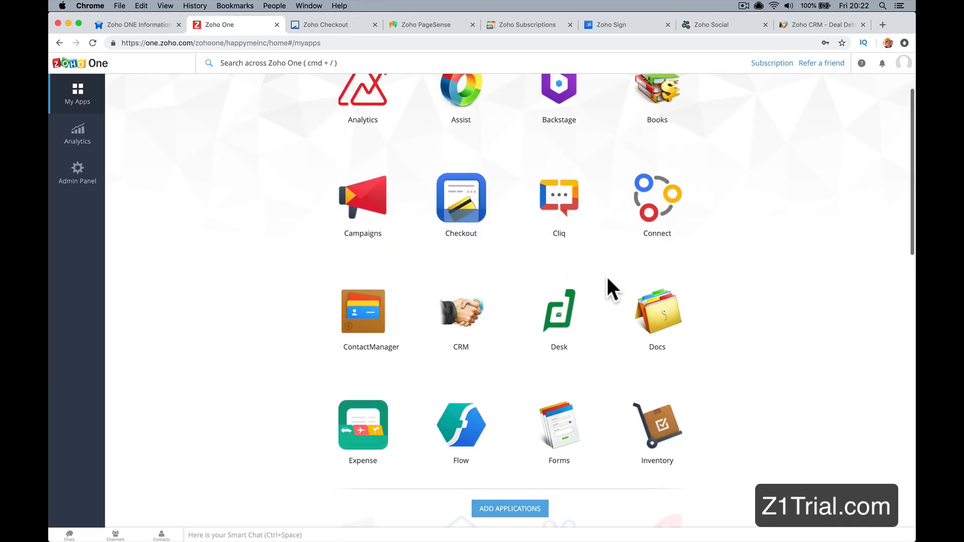
left_click(648, 231)
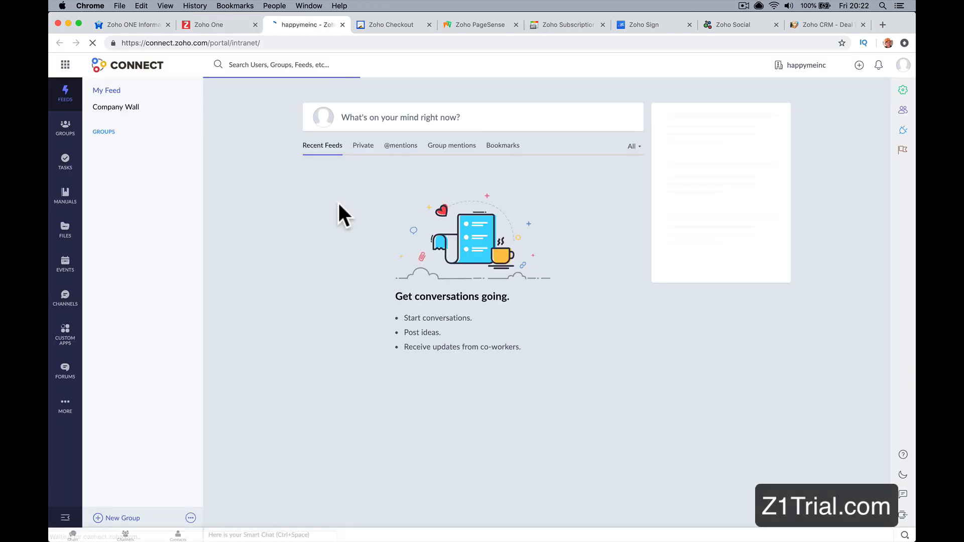
Step: Dismiss the notification request and share the post "How was your weekend!?" on the wall in Connect
left_click(376, 121)
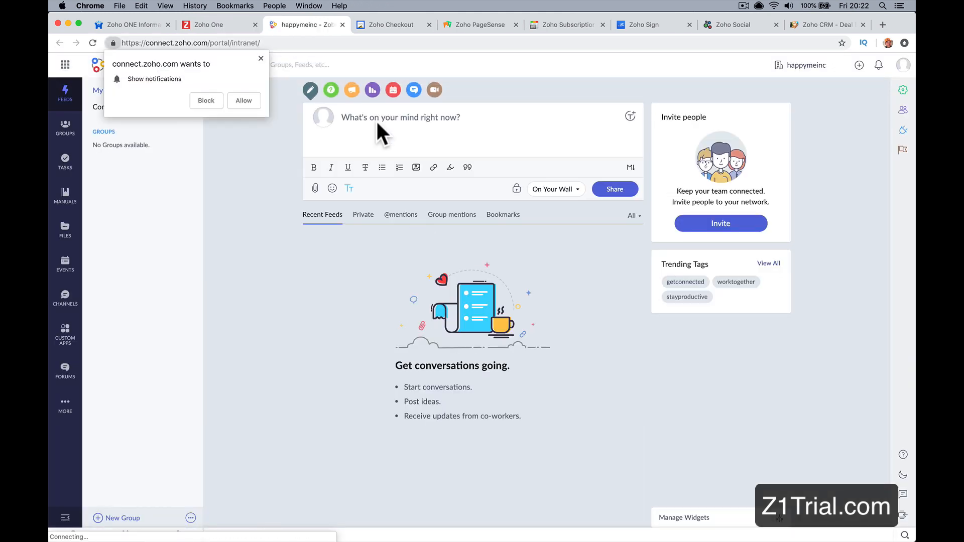
left_click(260, 59)
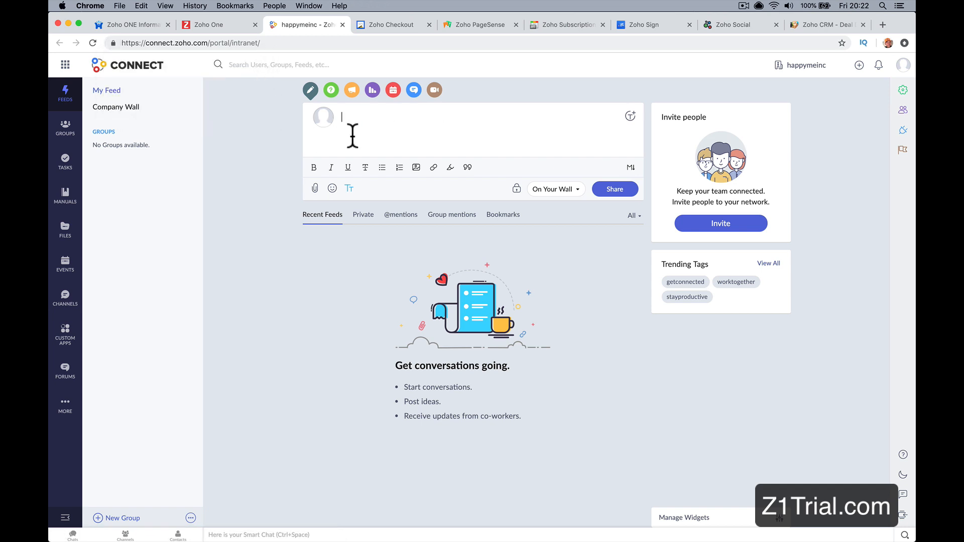
type("Ho")
left_click(611, 190)
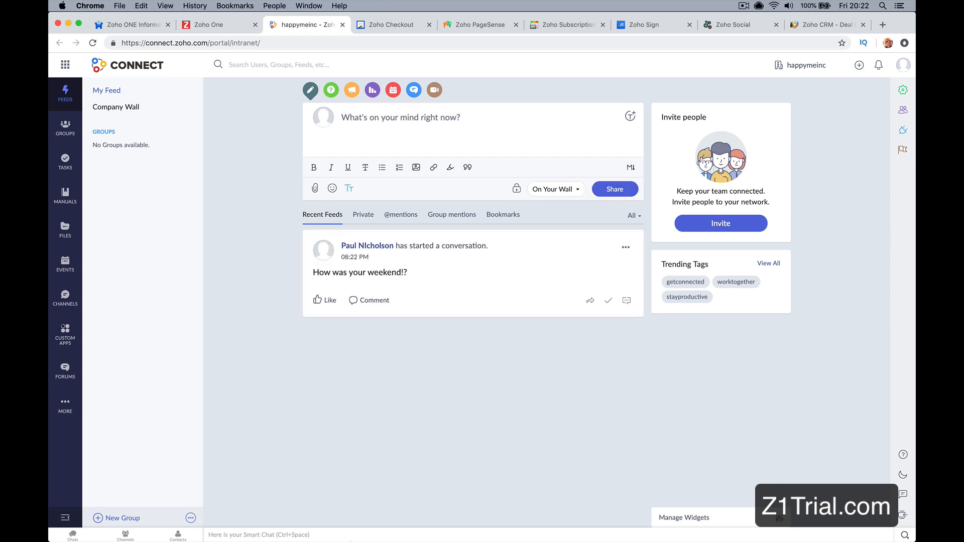
Step: Switch to Safari, enlarge its window and load connect.zoho.com
left_click(394, 523)
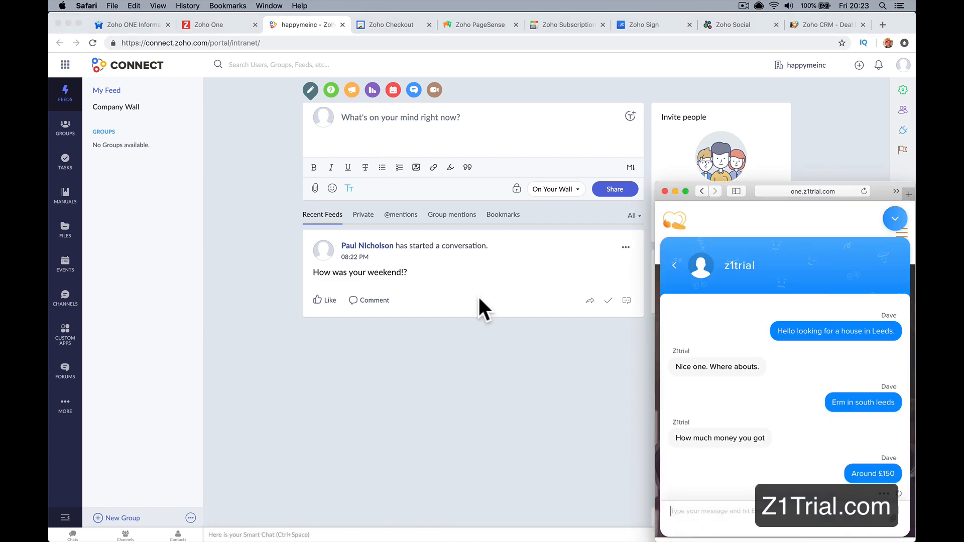
double_click(748, 192)
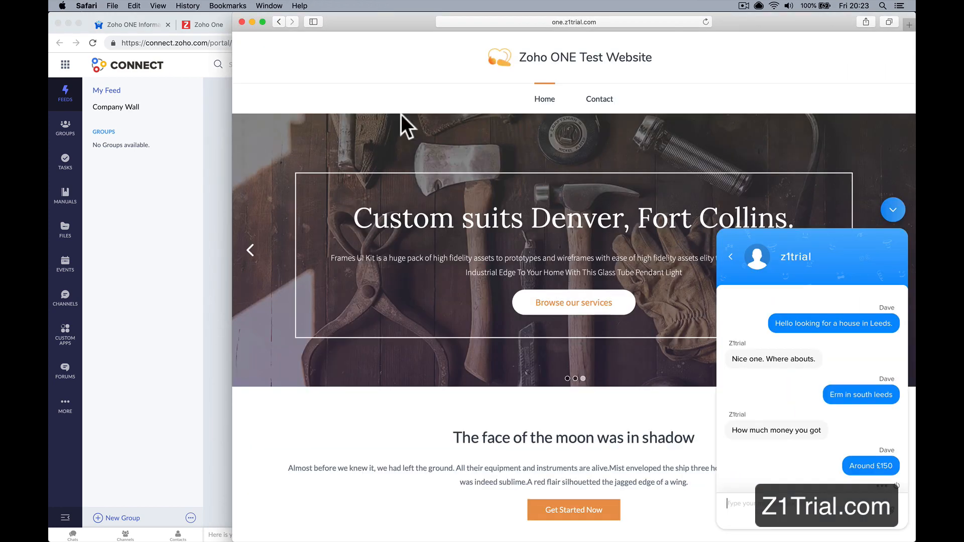
left_click(483, 22)
type("co")
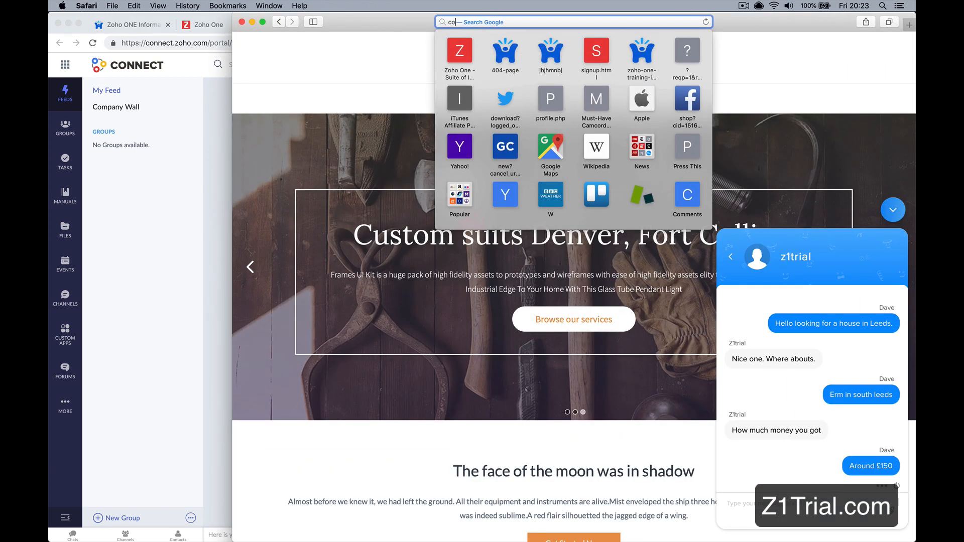
type("nnect.zoho.com")
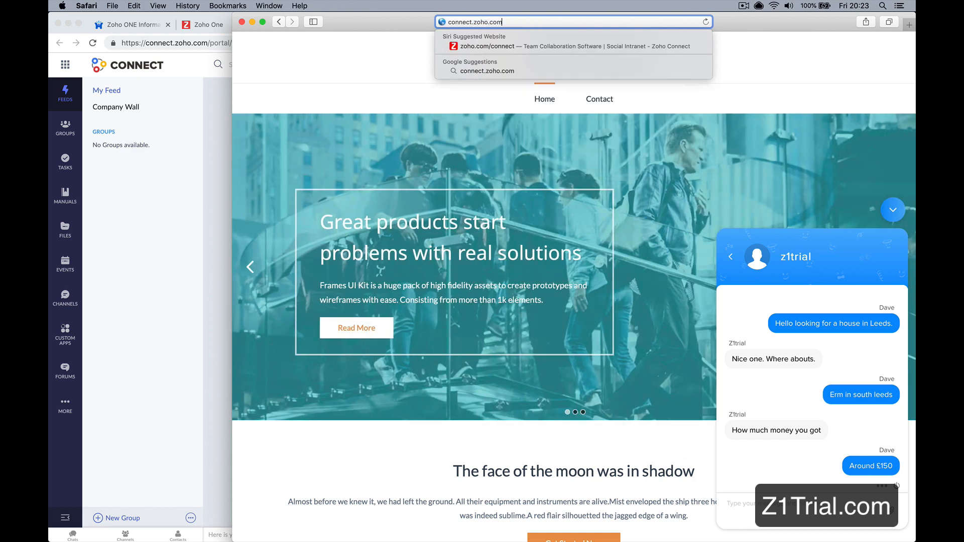
key("Return")
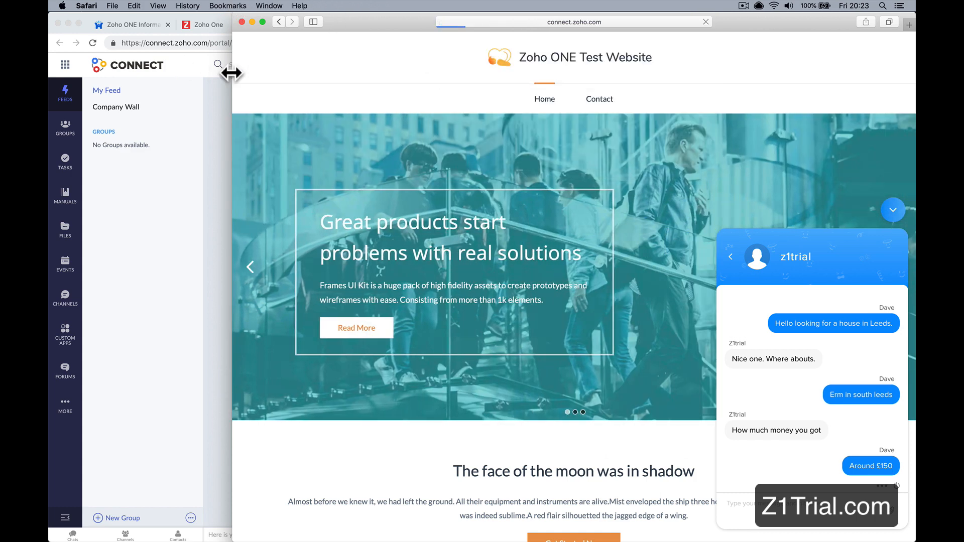
double_click(231, 73)
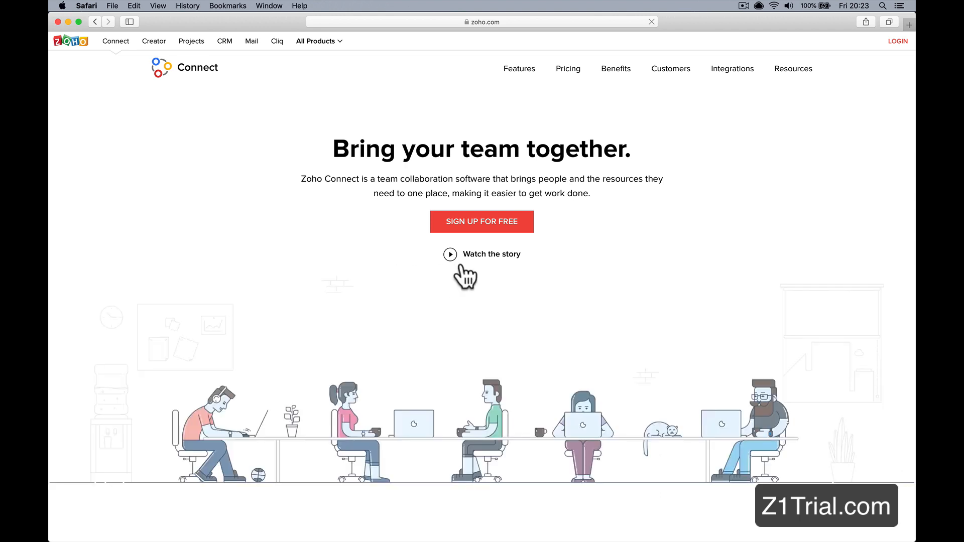
Step: Sign in to Connect as a second user, entering that user's e-mail address and the account password
left_click(896, 43)
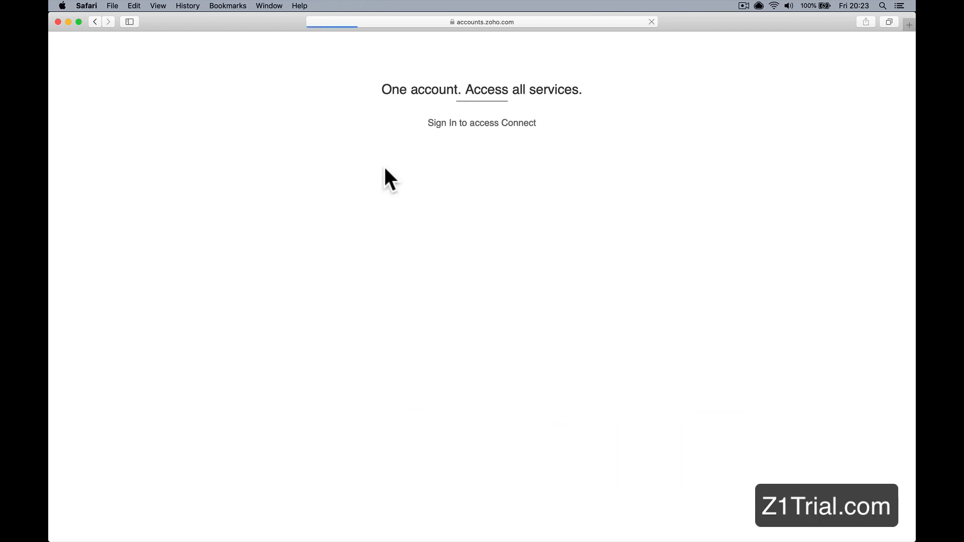
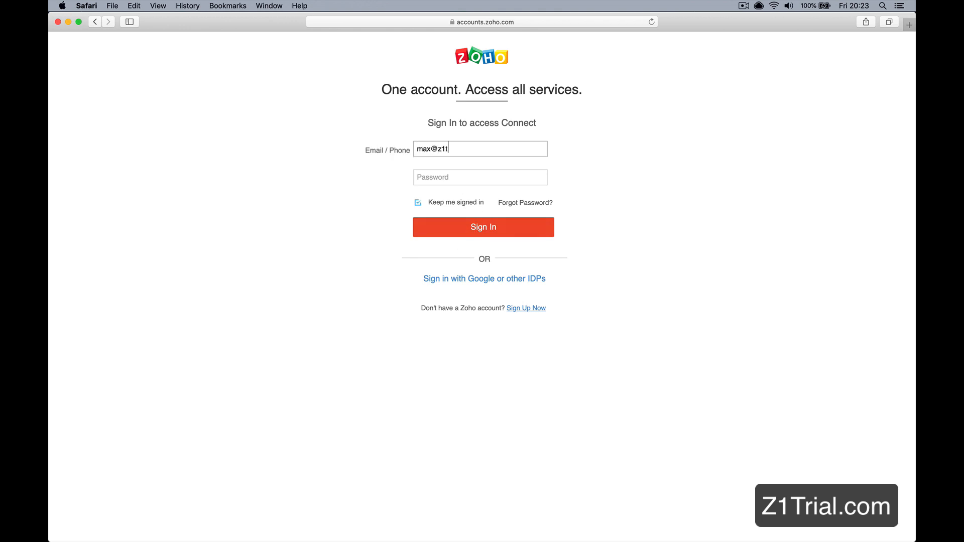
key("Tab")
type("p")
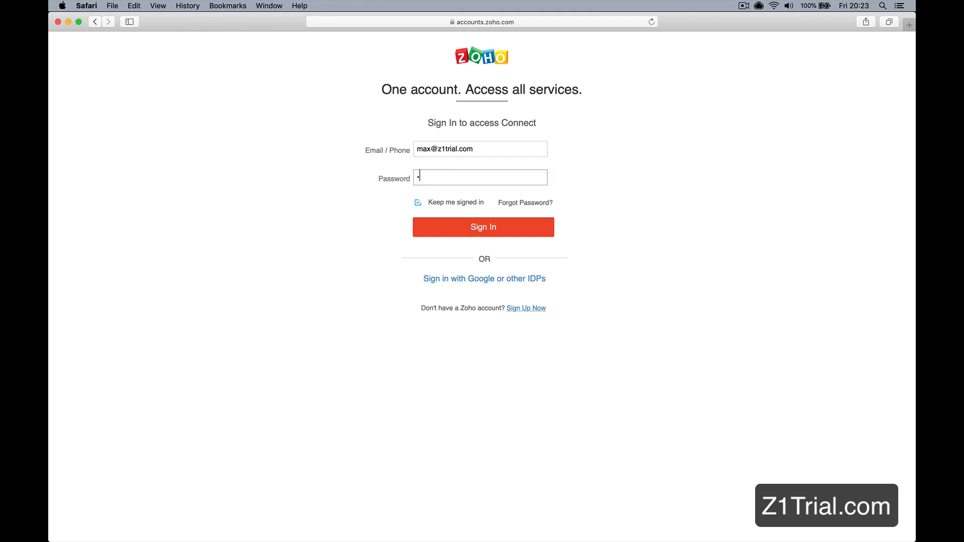
key("BackSpace")
type("p")
key("Return")
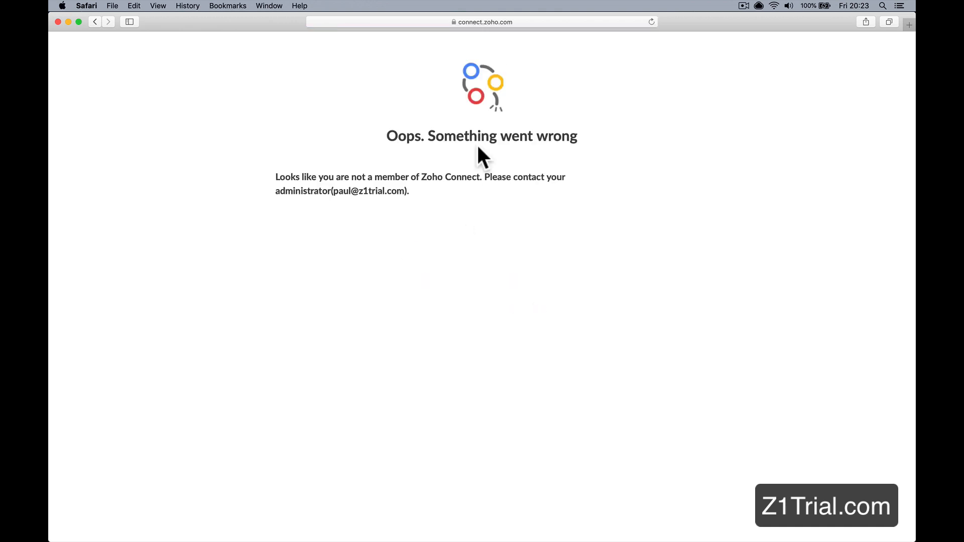
Step: Reload the Connect page in Safari and switch back to the Connect feed in Chrome
left_click(651, 22)
mouse_move(390, 527)
left_click(320, 522)
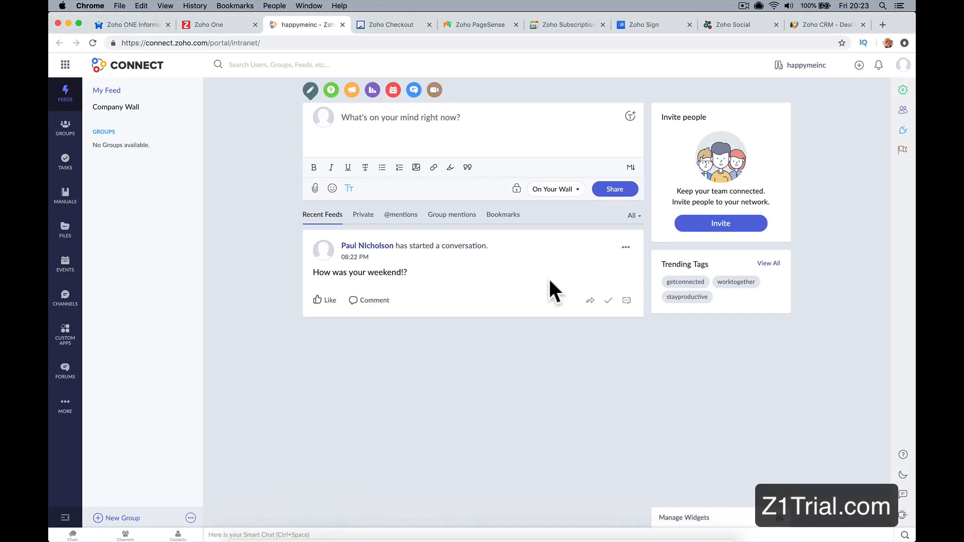
Step: Invite a member to Connect as a User by adding the existing marketing user in the Zoho One admin panel
left_click(903, 111)
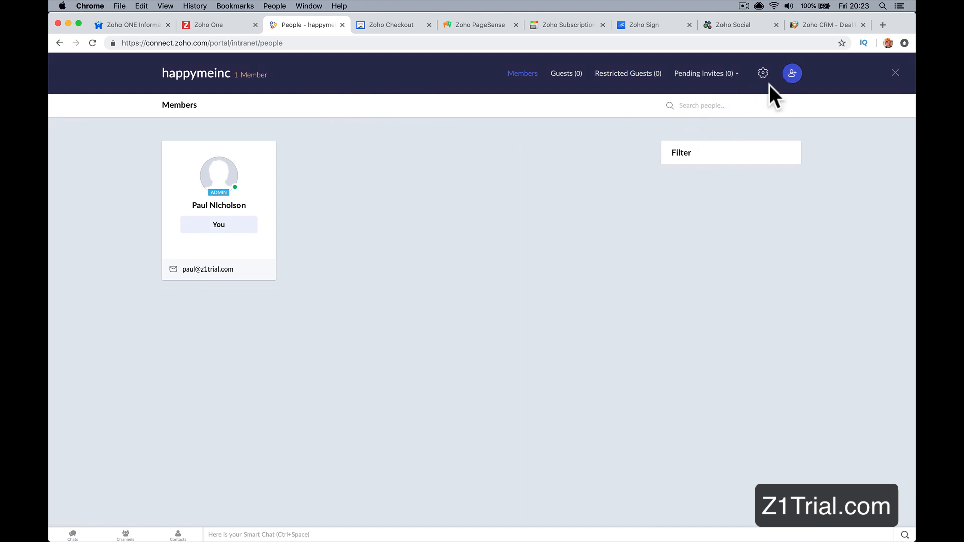
left_click(793, 73)
left_click(488, 143)
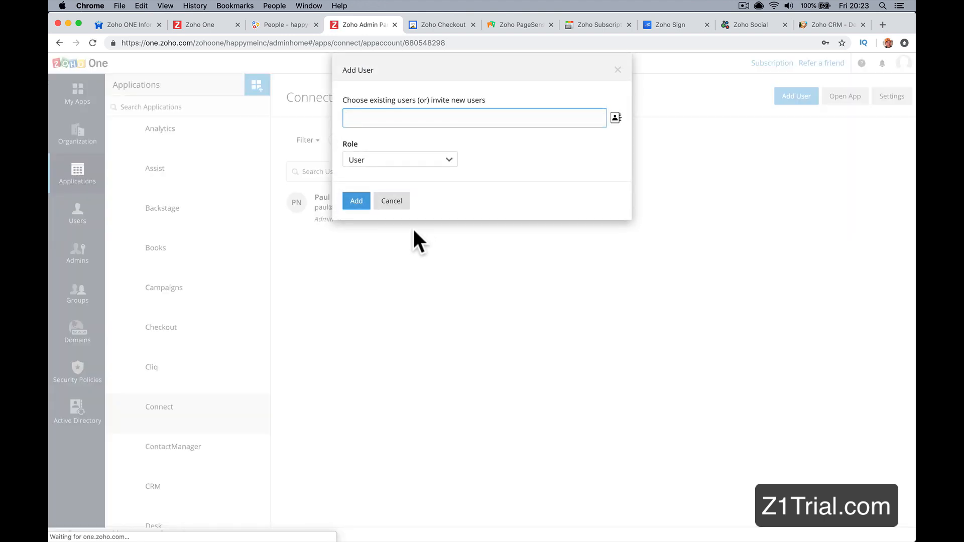
type("max")
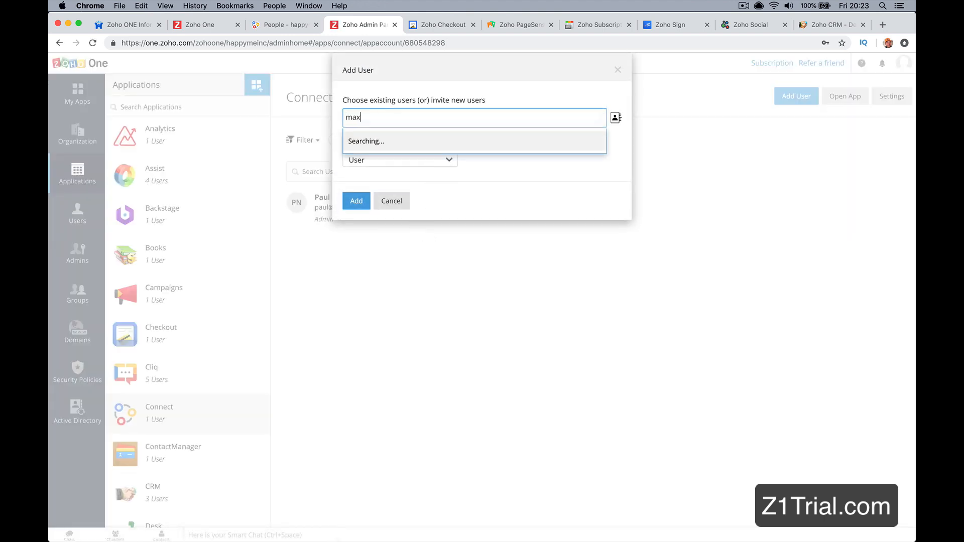
left_click(456, 147)
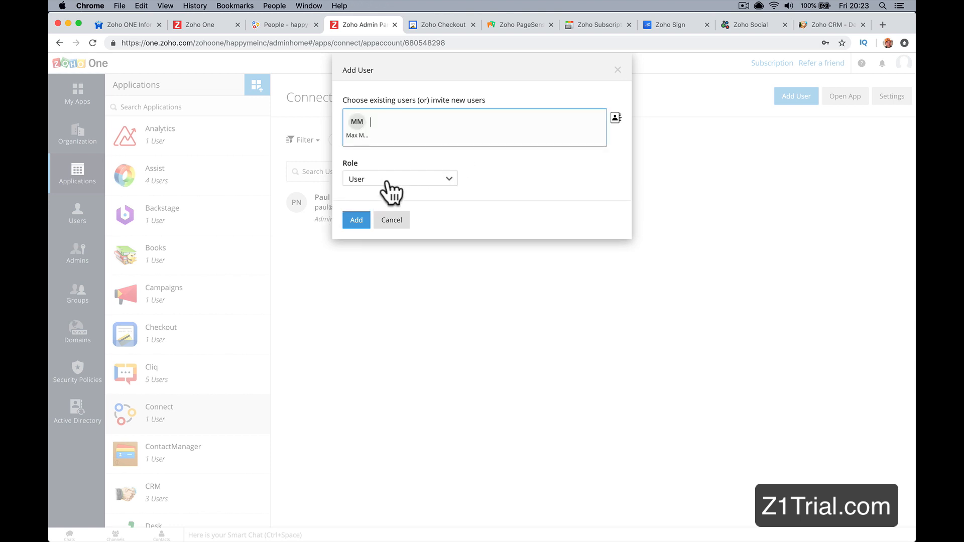
left_click(357, 221)
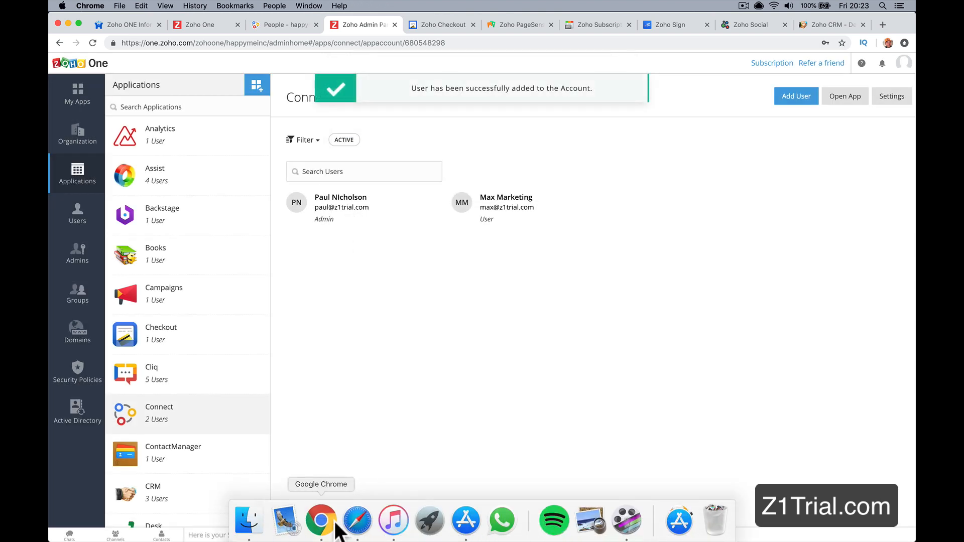
Step: Switch to Safari, reload Connect as the second user and open the Company Wall, allowing its notifications
left_click(357, 520)
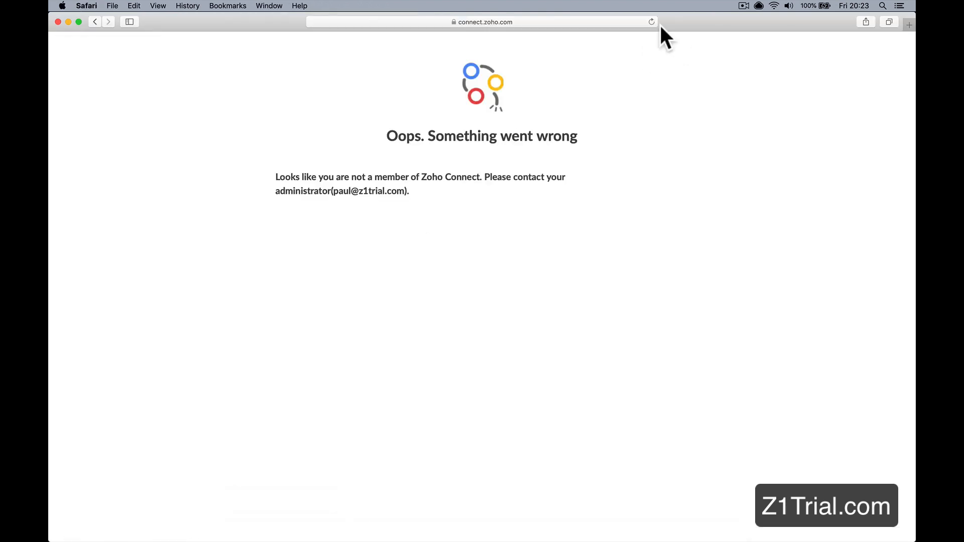
left_click(652, 22)
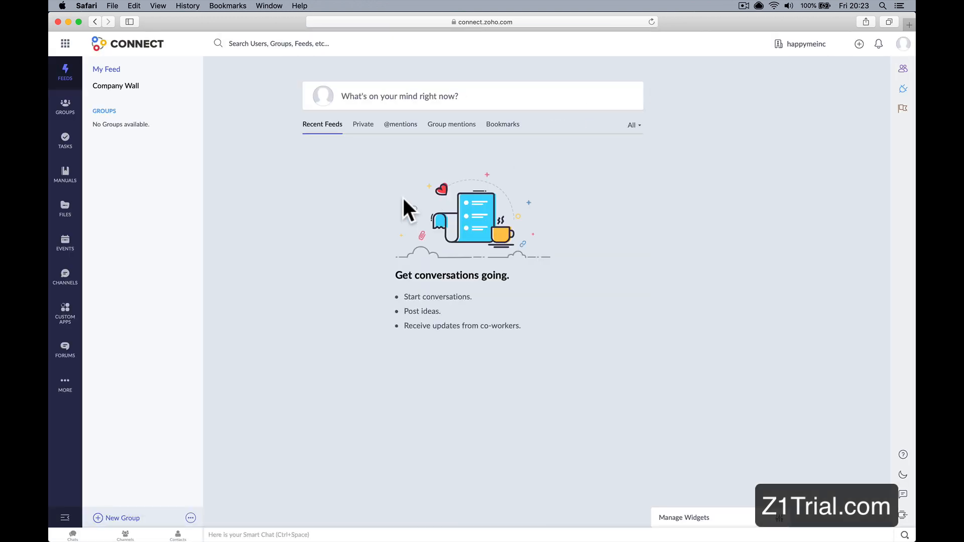
left_click(122, 87)
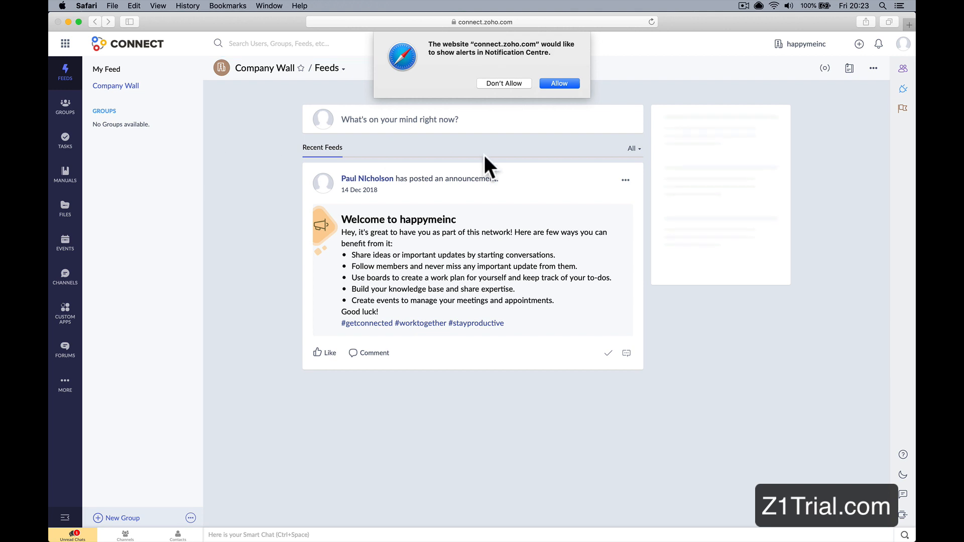
left_click(559, 82)
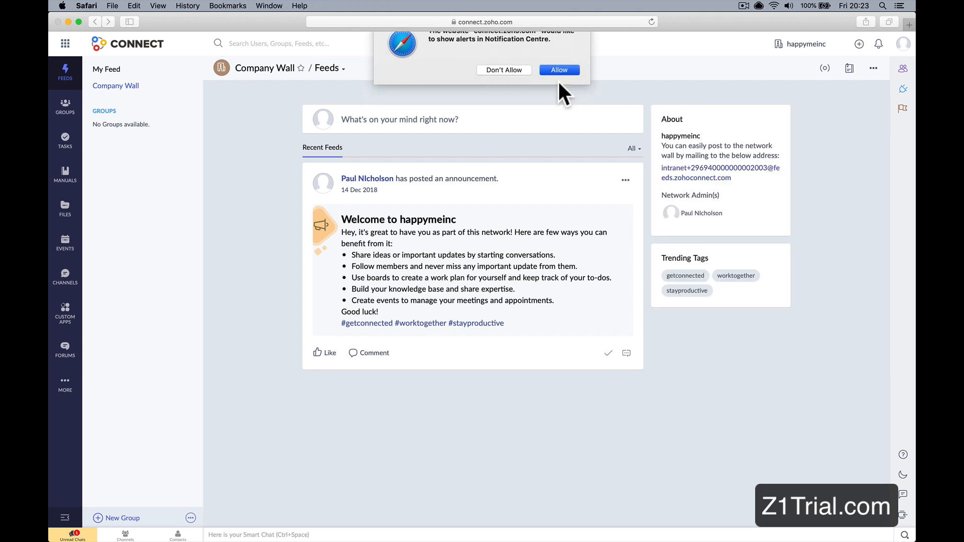
left_click(390, 115)
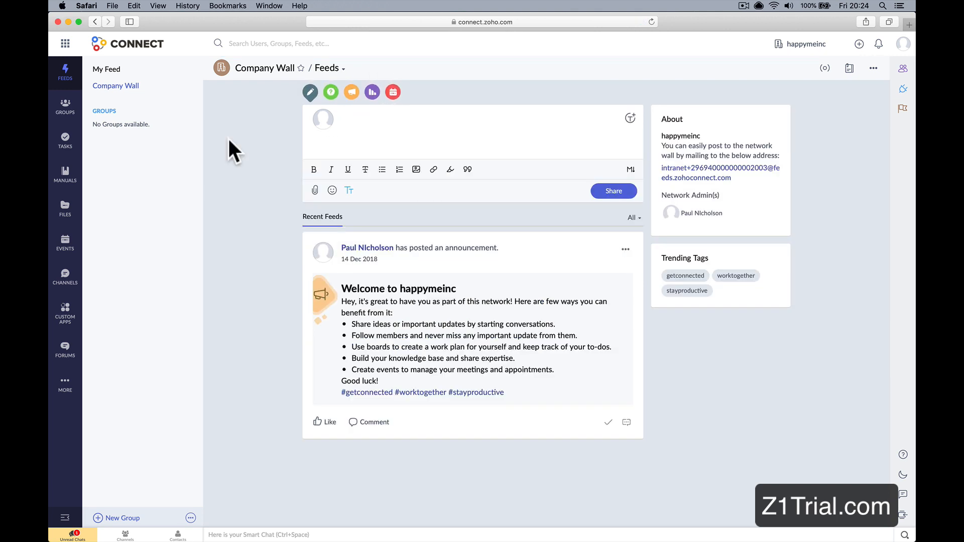
left_click(136, 87)
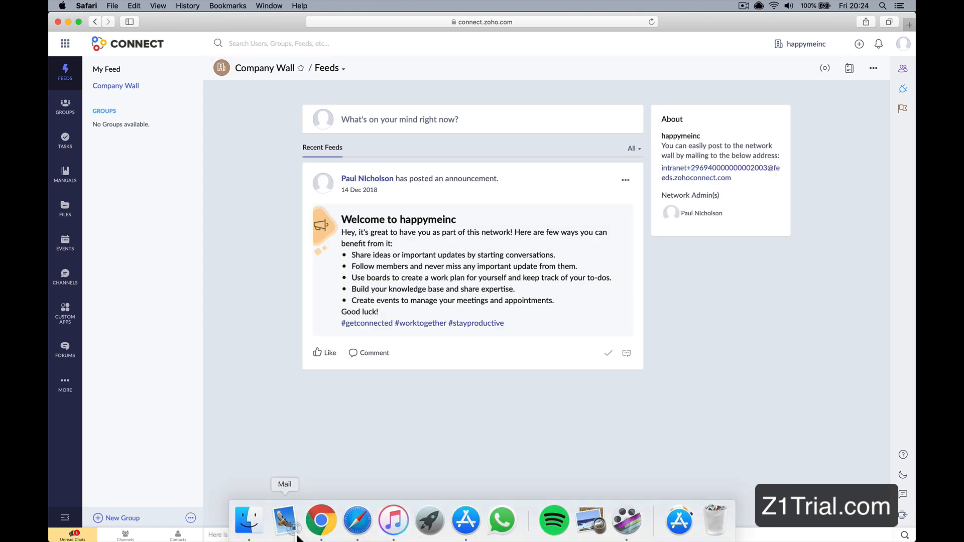
Step: Switch to Chrome, dismiss the Invite people dialog and check the refreshed Connect member list before returning to the feed
left_click(320, 520)
left_click(293, 24)
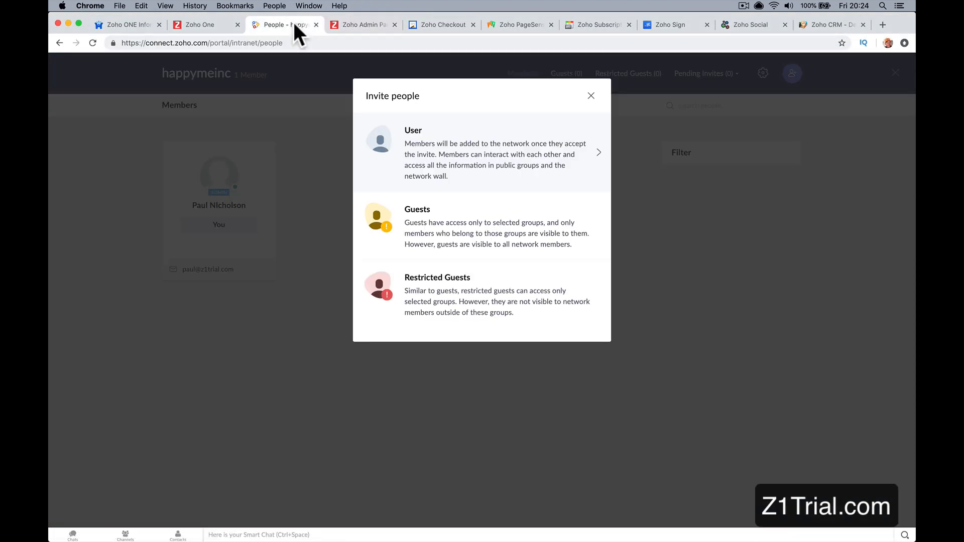
left_click(591, 96)
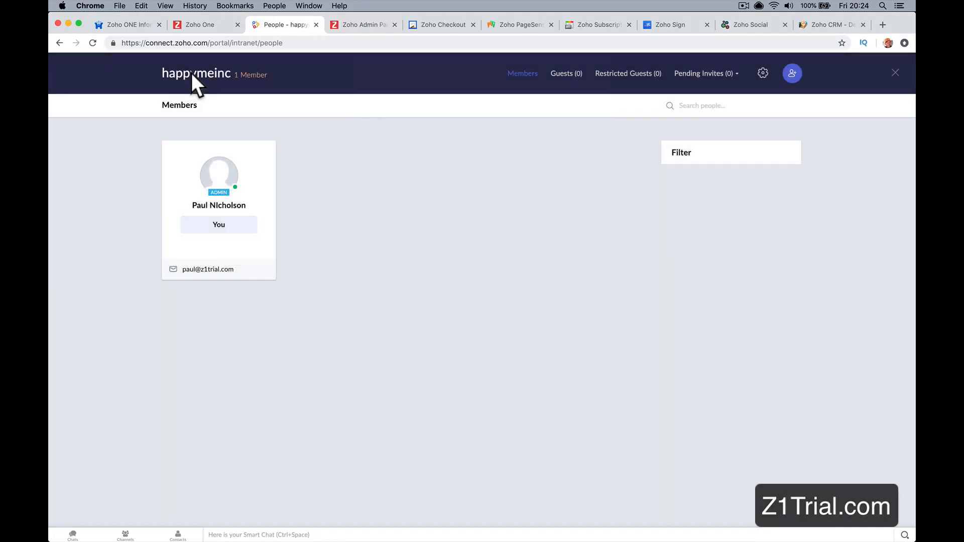
left_click(521, 75)
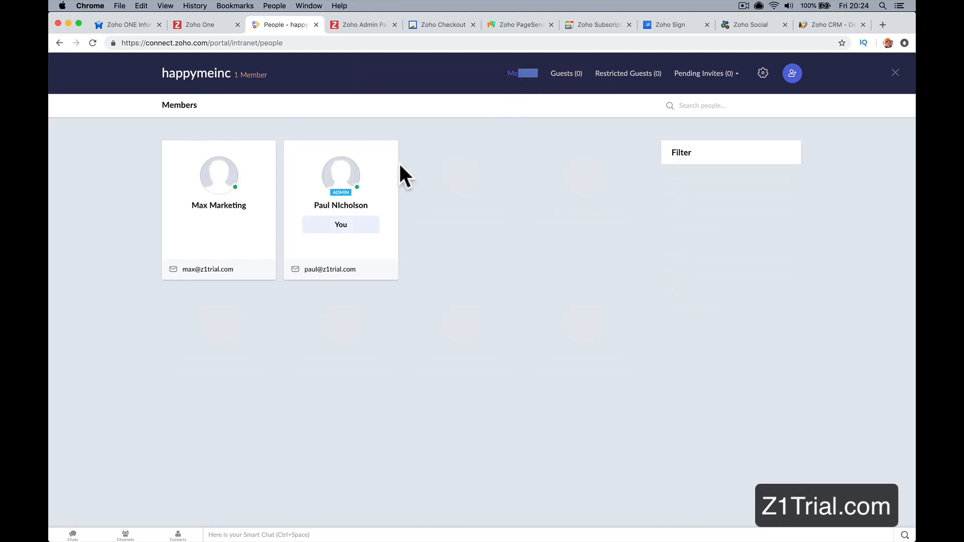
left_click(896, 73)
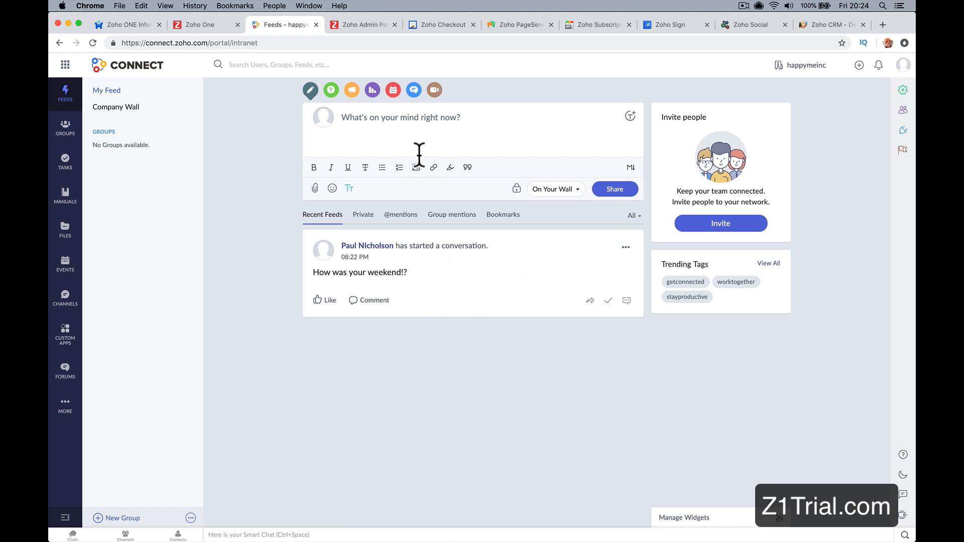
Step: Share the post "Great Result For the Softball team. 5-0" on the Company Wall
left_click(189, 117)
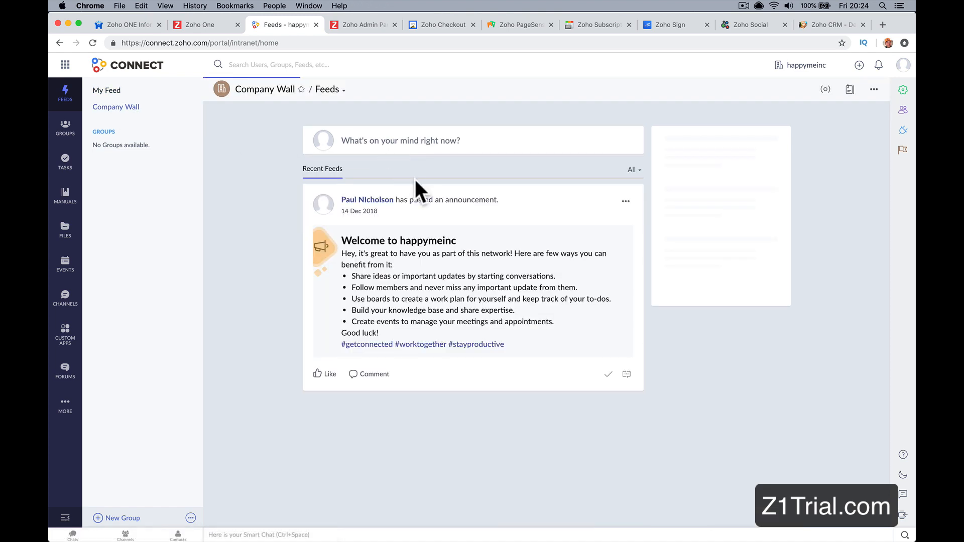
left_click(417, 143)
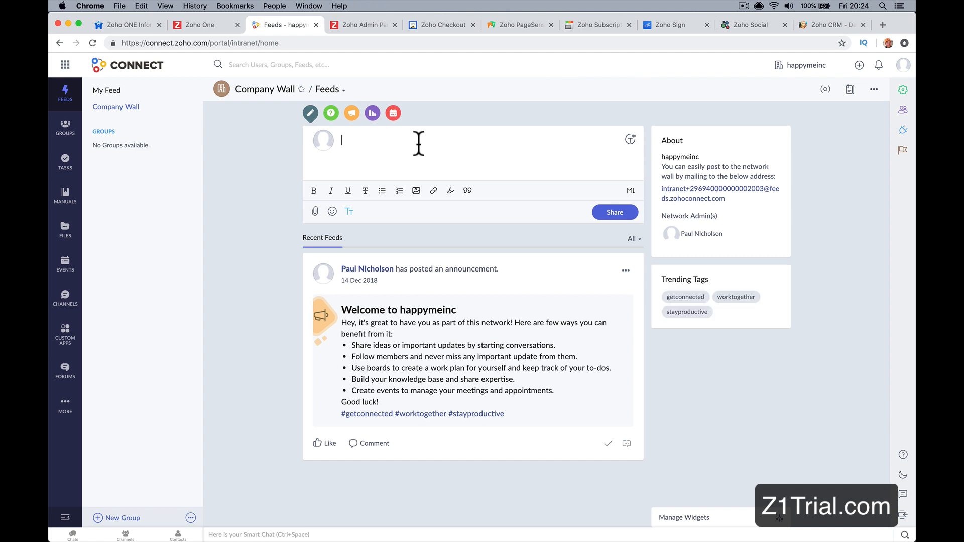
type("Gre")
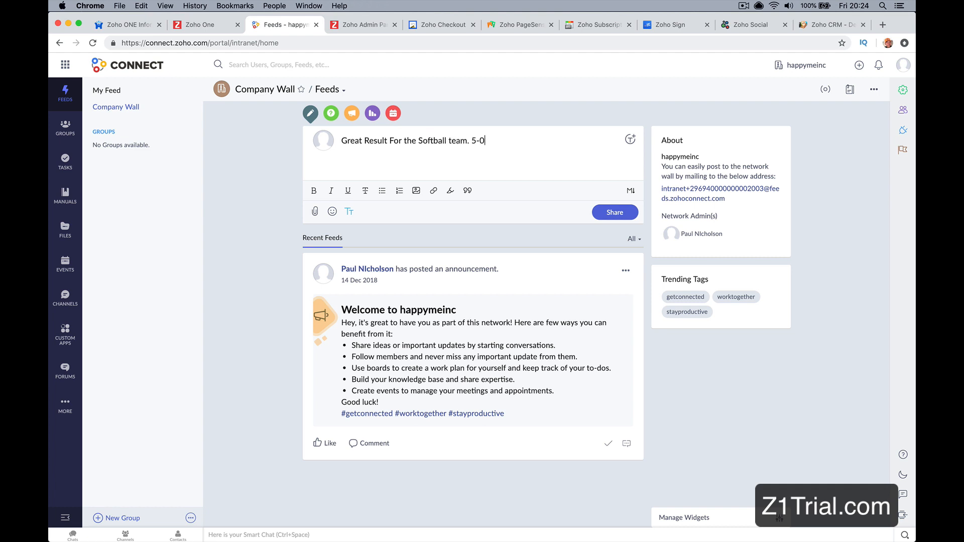
left_click(609, 213)
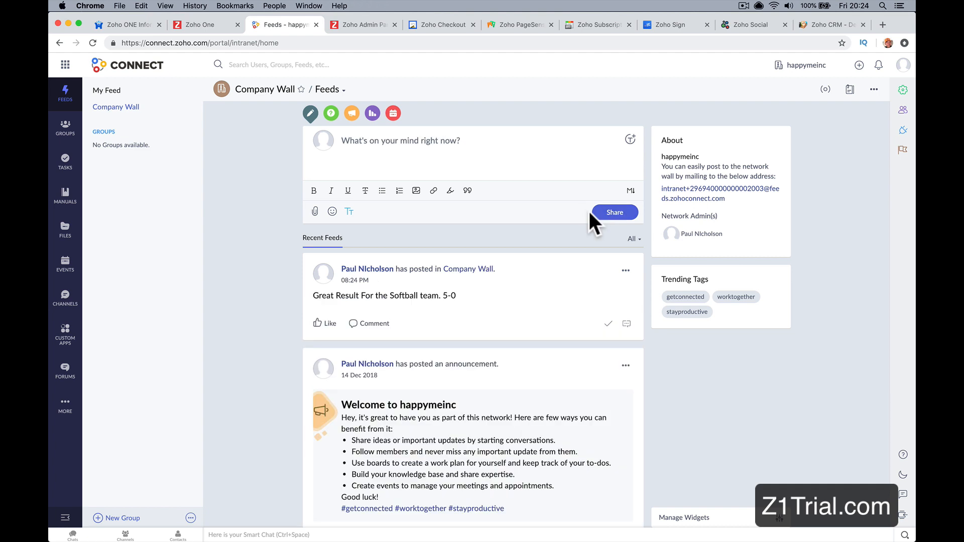
Step: Switch to Safari and comment "Was a great game well done team." on the softball post as the second user
mouse_move(431, 533)
left_click(364, 524)
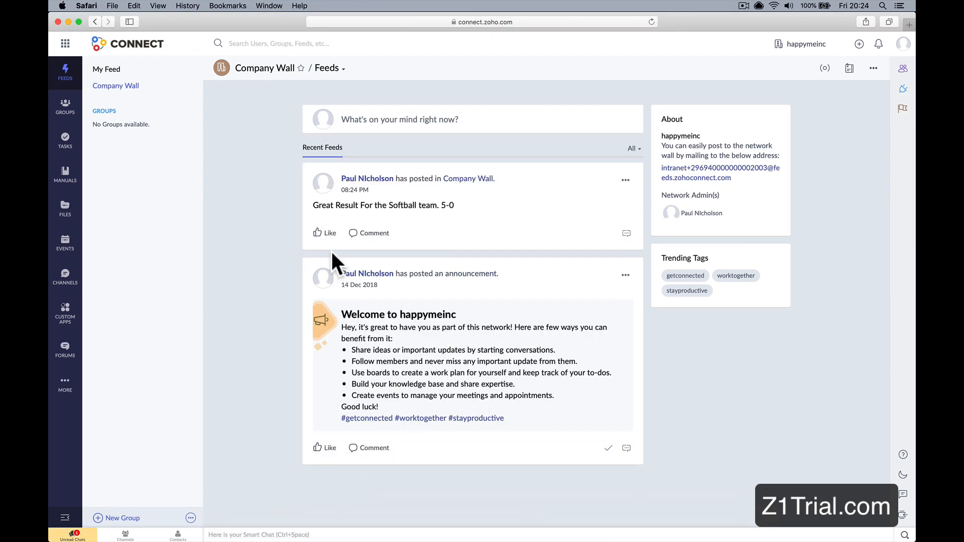
left_click(373, 234)
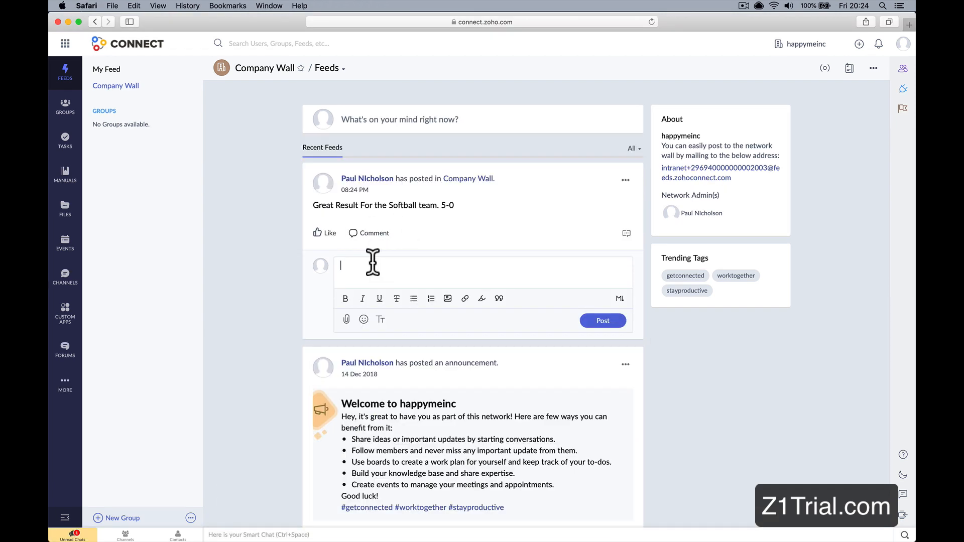
type("Was a great game well")
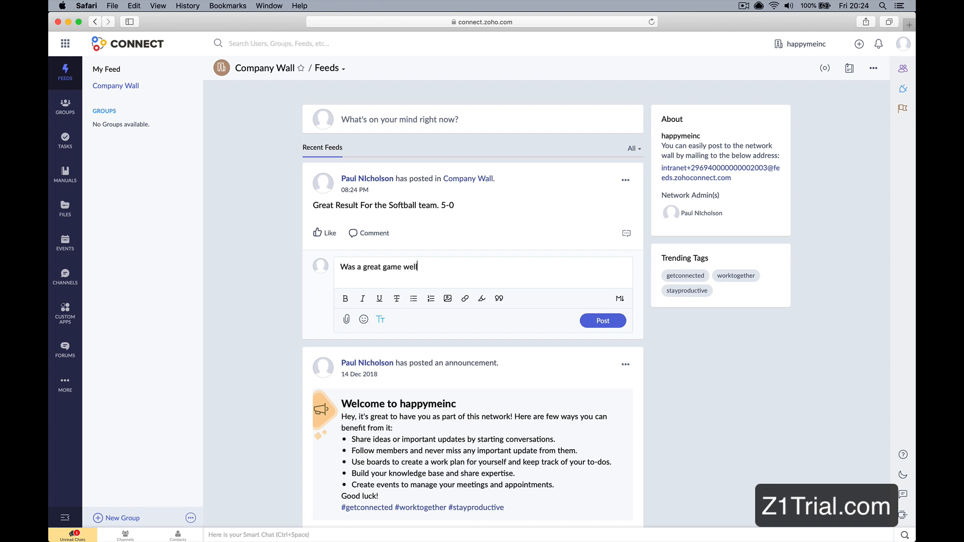
type("am.")
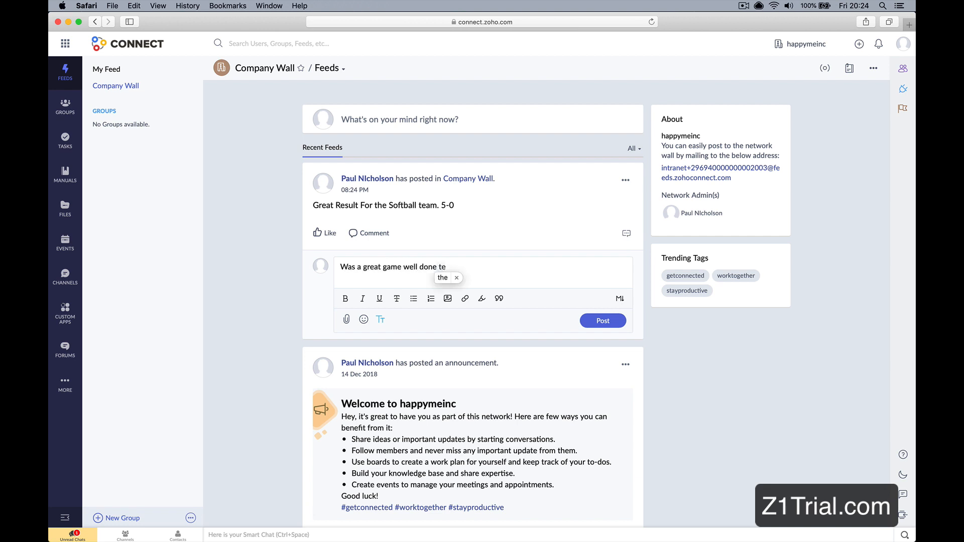
left_click(598, 323)
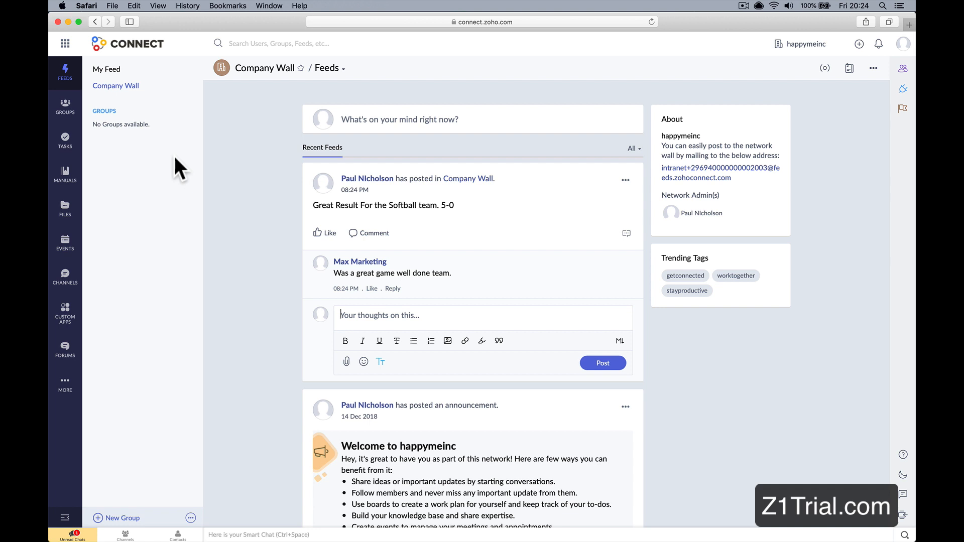
Step: Switch back to Chrome, dismiss the browser's notification request and view the Connect notifications about the comment
mouse_move(251, 540)
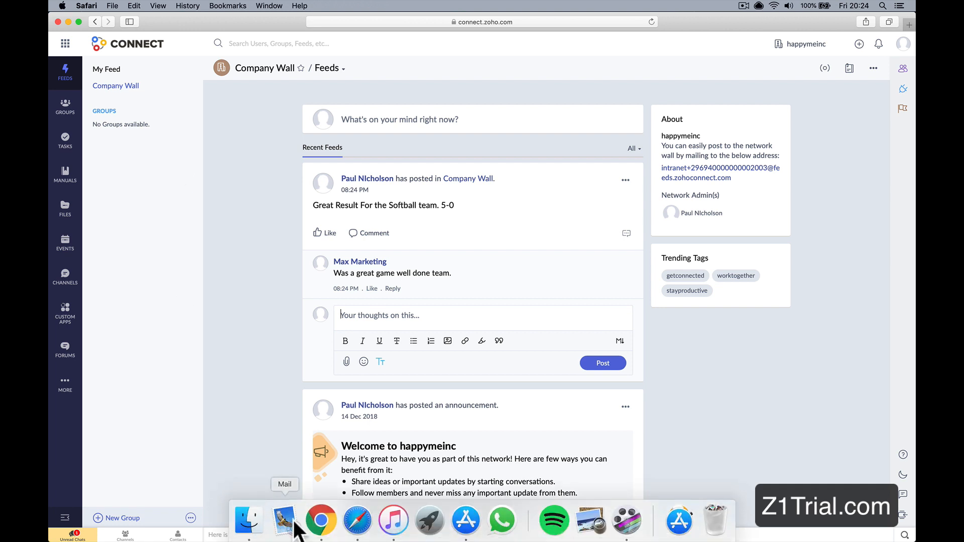
left_click(322, 520)
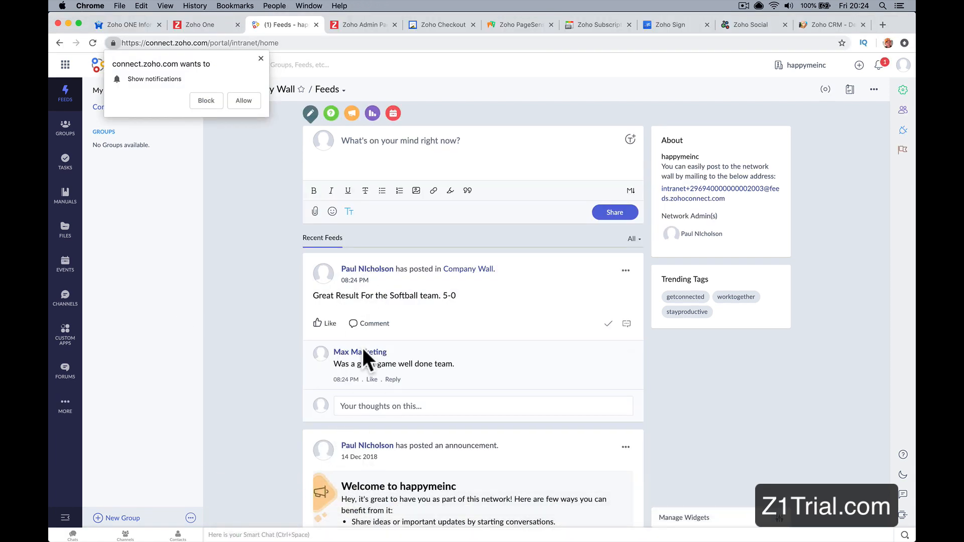
left_click(260, 58)
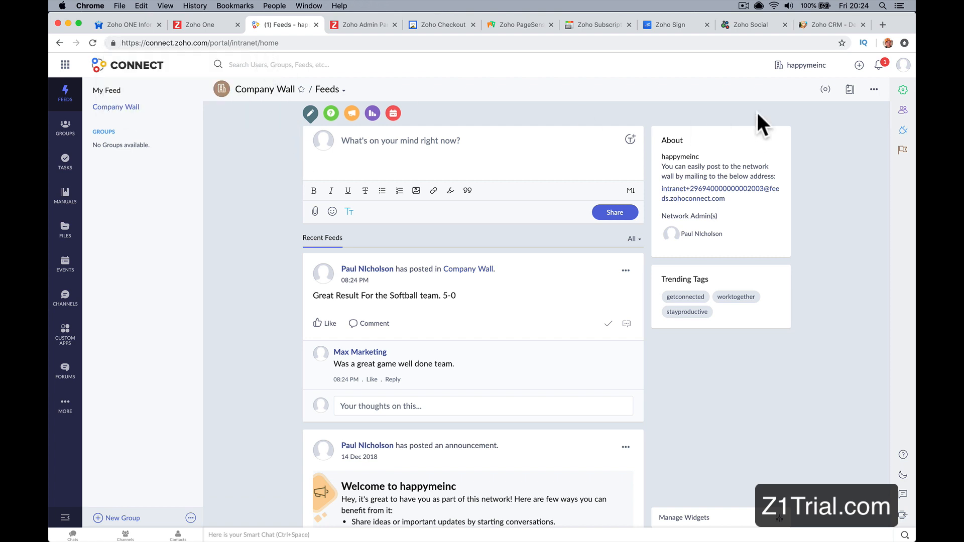
left_click(879, 65)
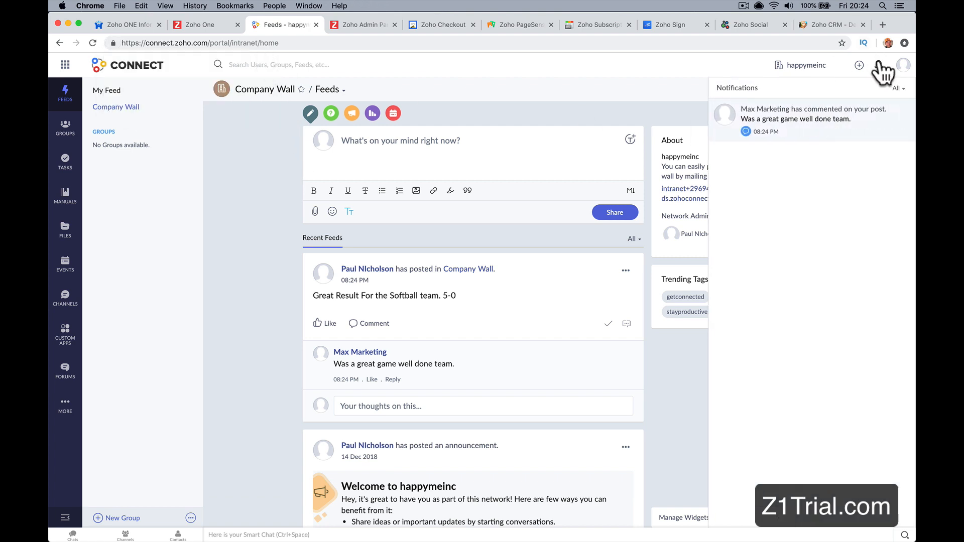
Step: Launch Books from the Zoho One apps page and view its contacts list and banking overview
left_click(230, 24)
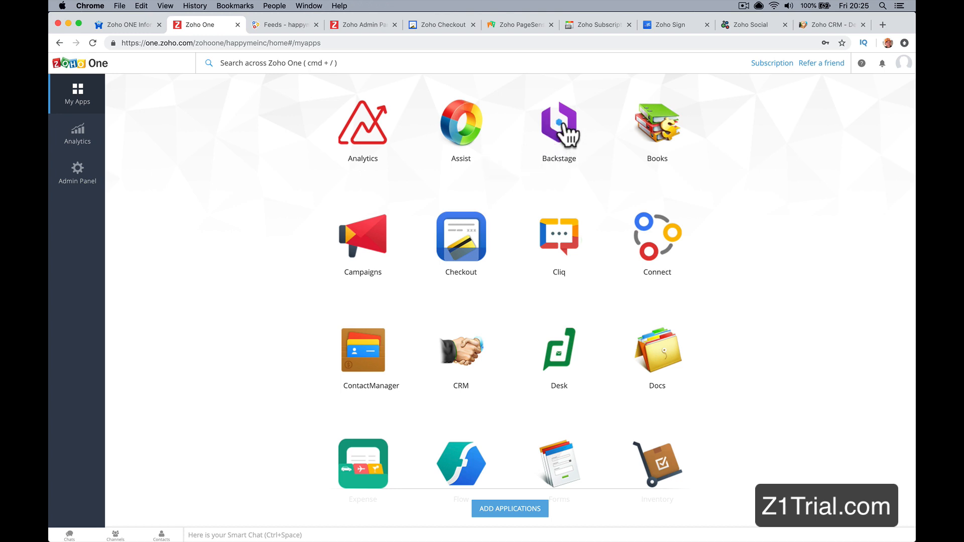
left_click(648, 129)
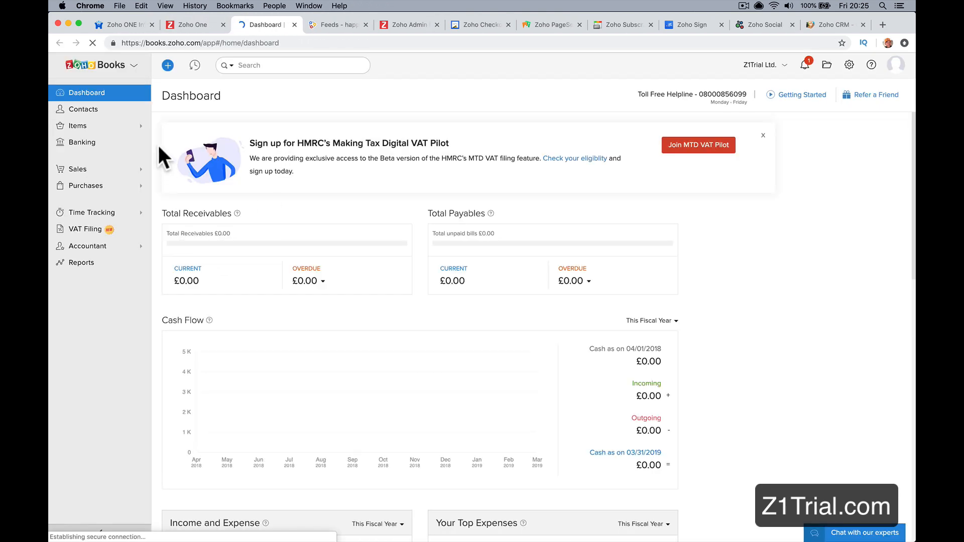
left_click(108, 113)
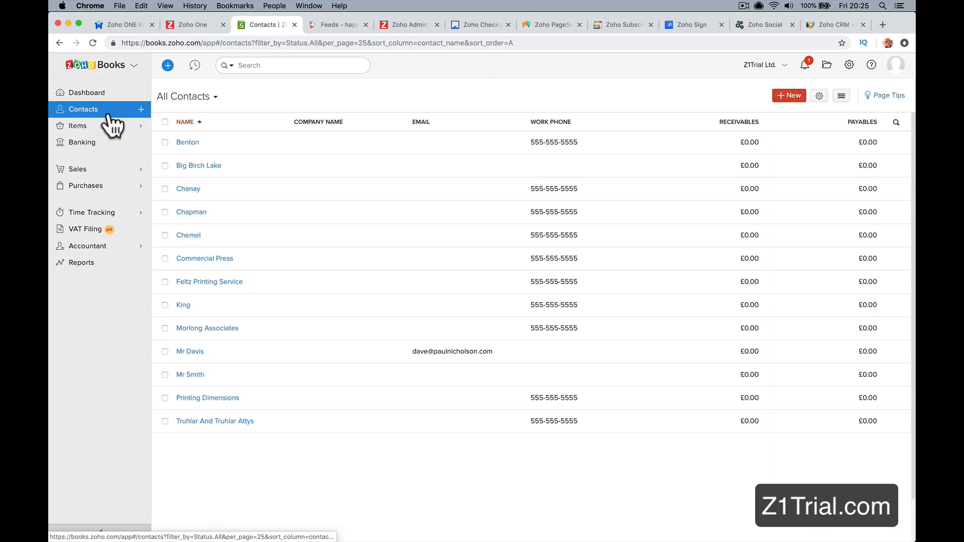
left_click(111, 145)
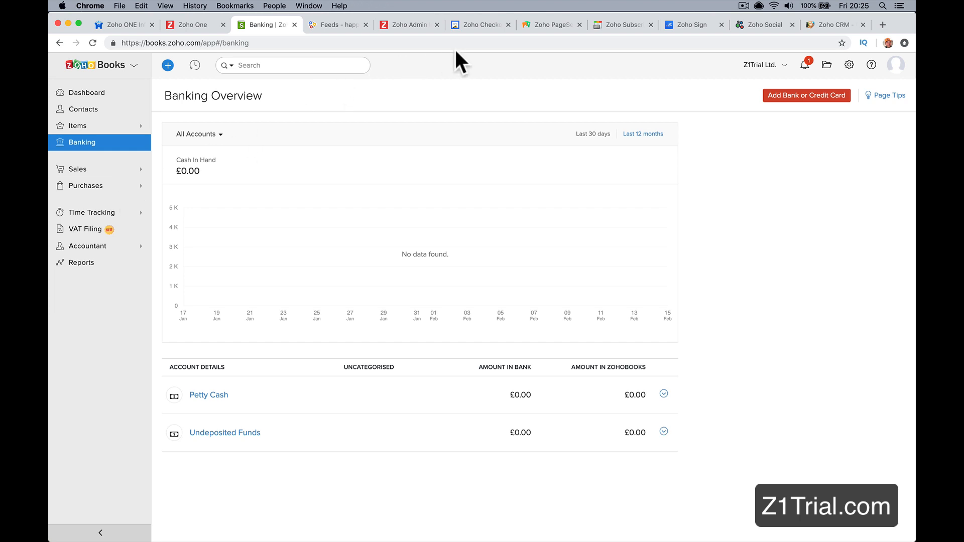
Step: Close Books and all the other app pages, leaving only the Zoho ONE information page and the Zoho One apps page
left_click(437, 24)
left_click(366, 24)
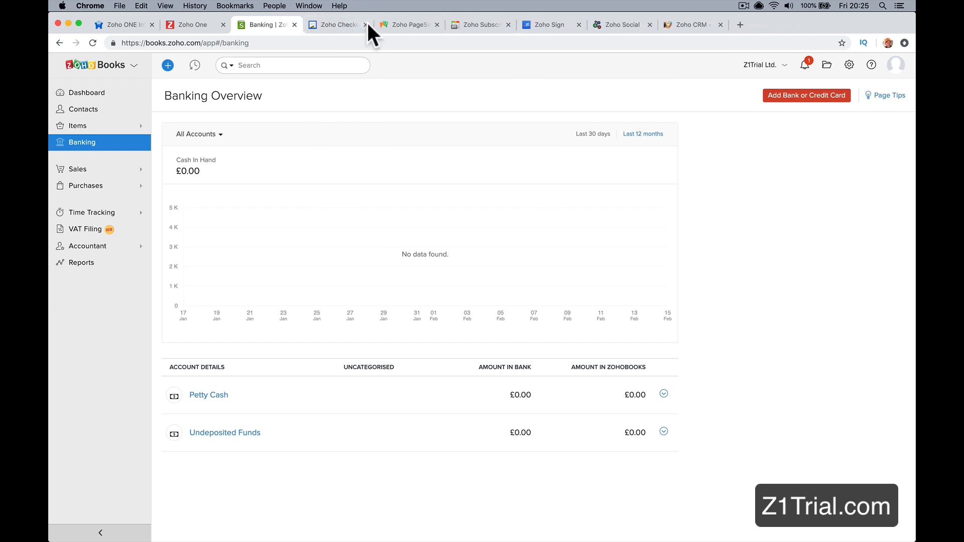
left_click(365, 24)
left_click(365, 25)
left_click(365, 25)
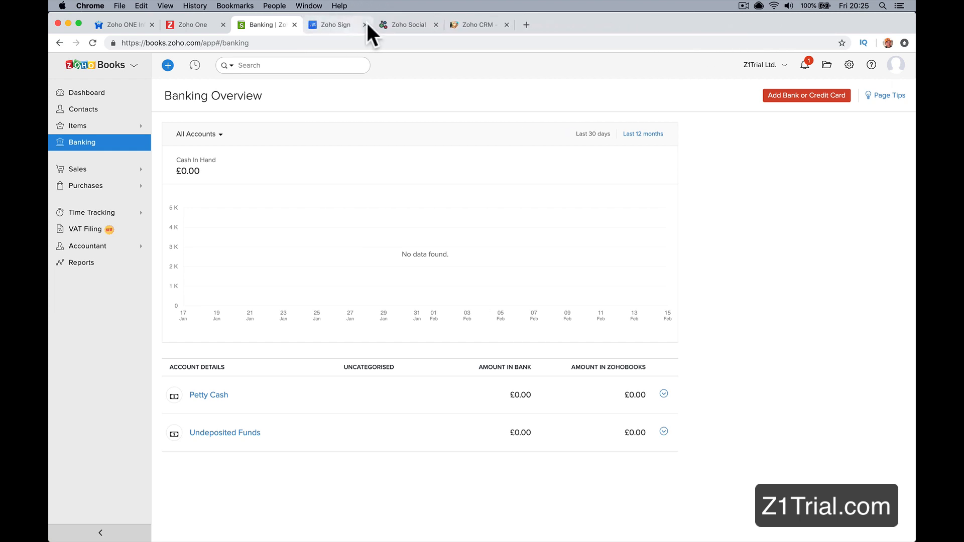
left_click(366, 24)
left_click(365, 24)
left_click(366, 24)
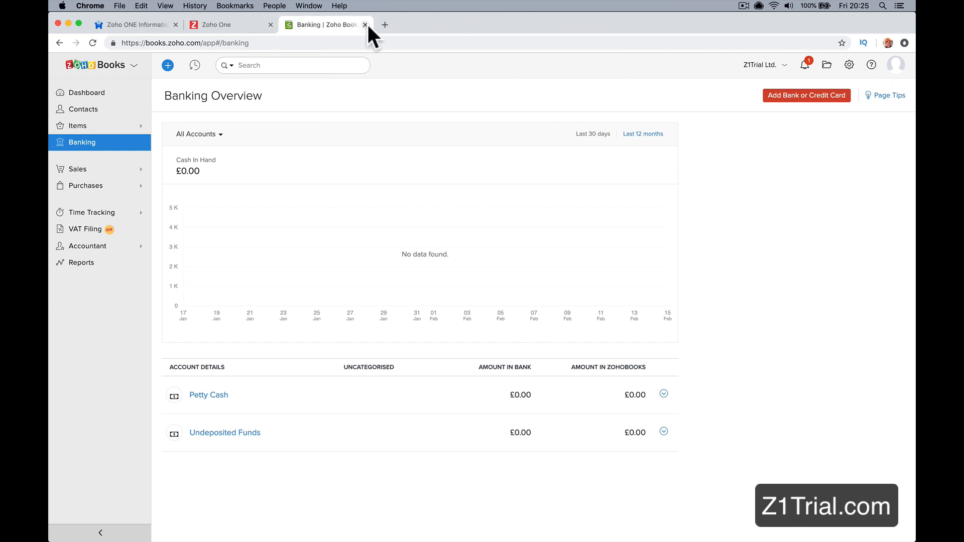
left_click(365, 24)
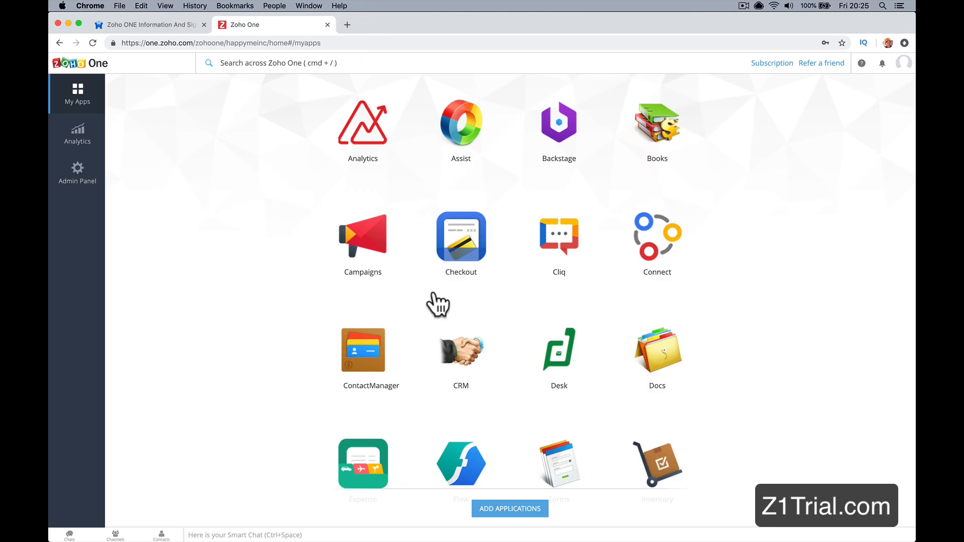
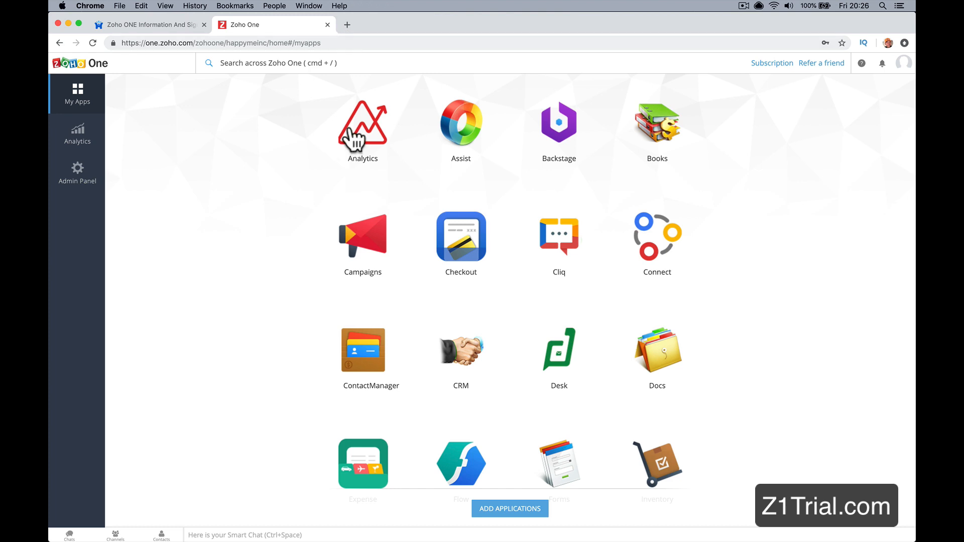
Step: Search the web for "zoho one pricing" in a new tab and open Zoho One's official pricing page
left_click(347, 24)
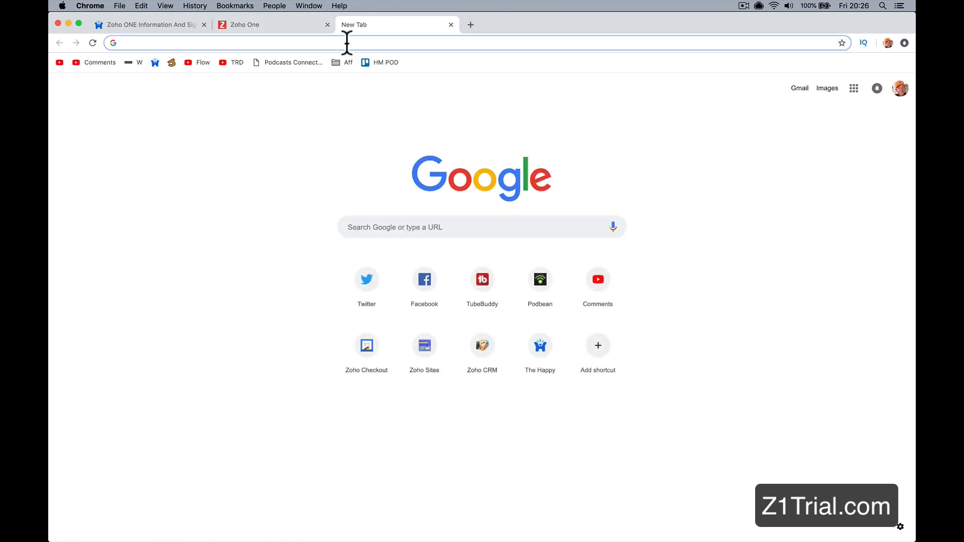
type("zoho one ")
type("pr")
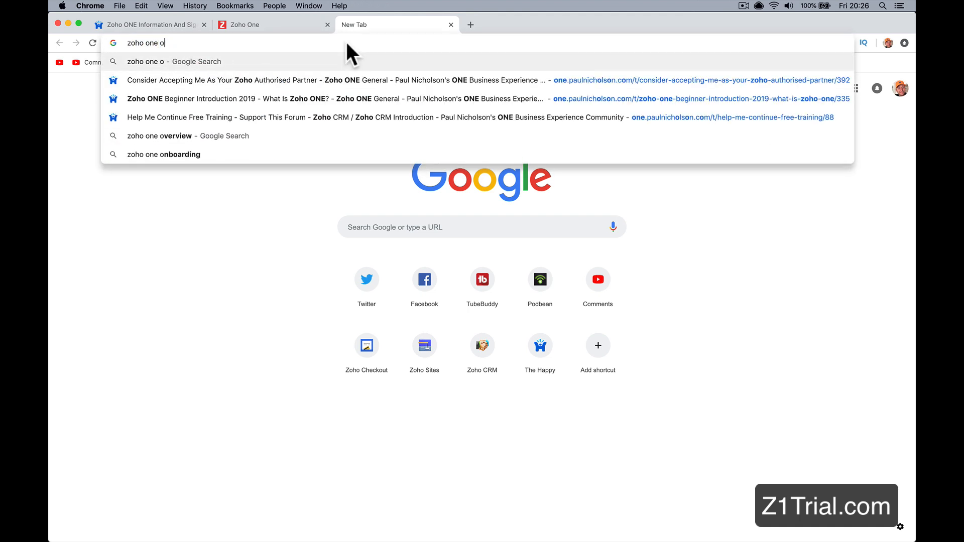
key("Return")
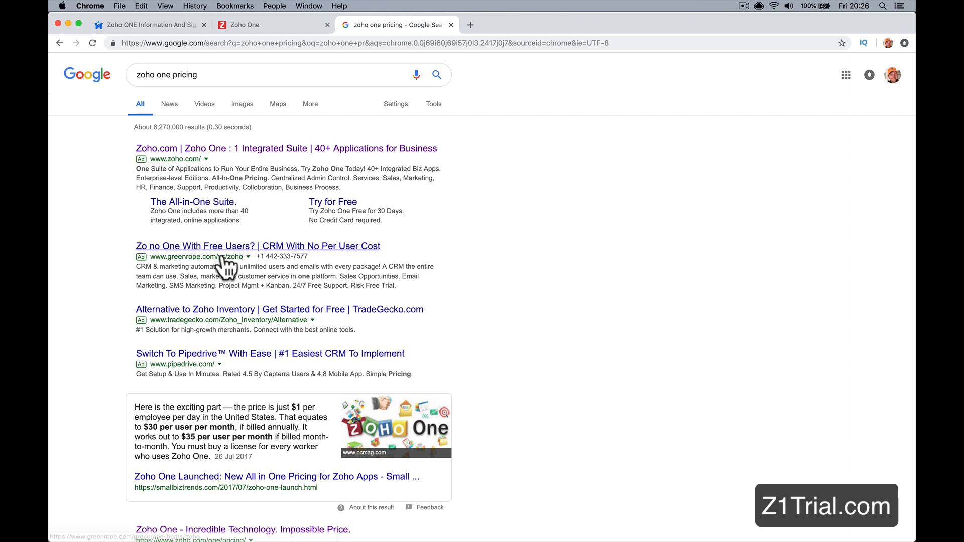
scroll(248, 357, "down", 3)
scroll(247, 357, "down", 2)
left_click(246, 370)
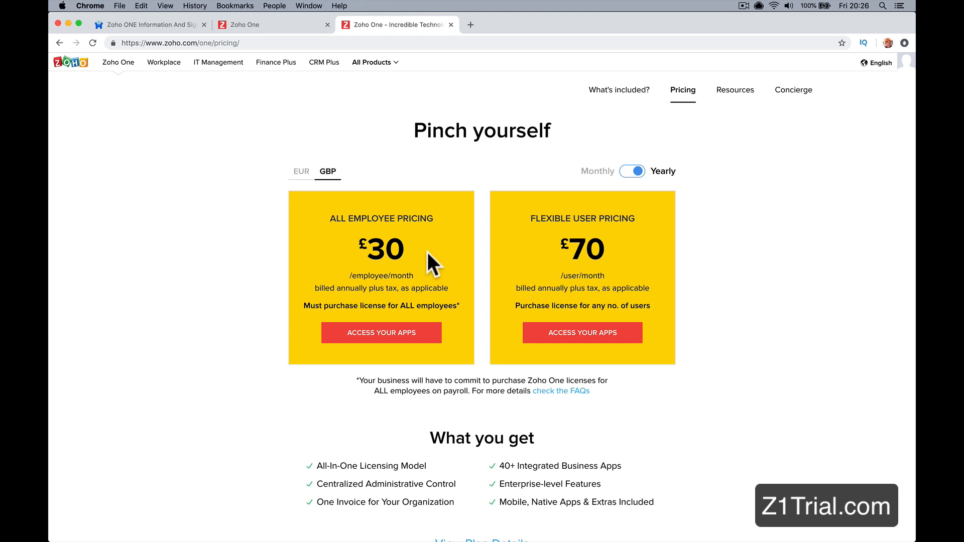
Step: Search for Zoho CRM pricing in another new tab and open the official Zoho CRM pricing page
left_click(472, 25)
type("zoiho crm ")
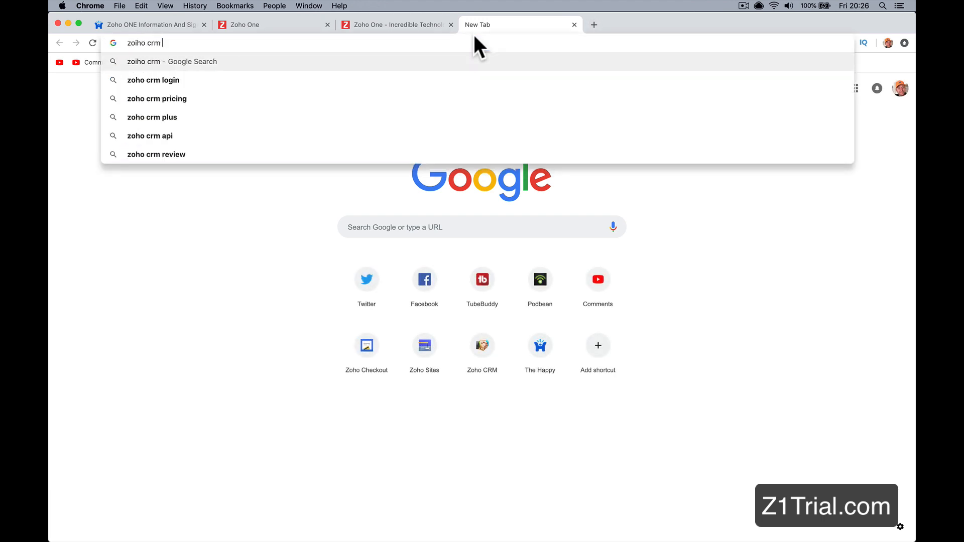
type("pricing")
key("Return")
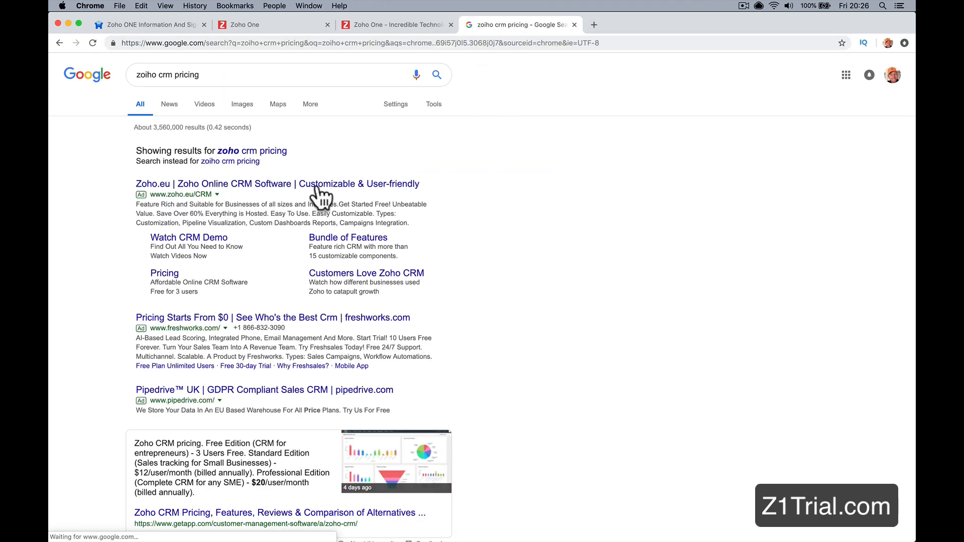
scroll(271, 369, "down", 5)
left_click(267, 366)
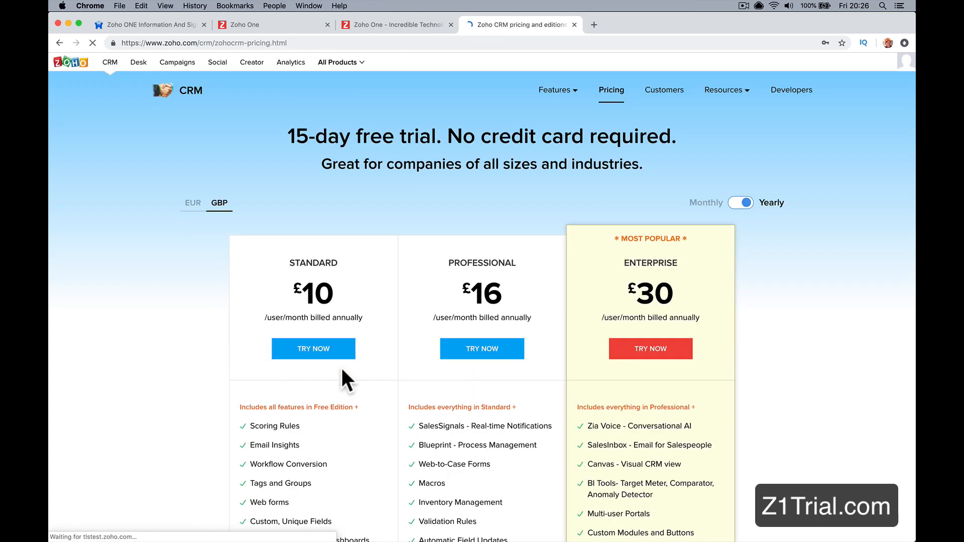
Step: Compare the CRM edition prices in EUR and GBP, and return to the Zoho One pricing page
scroll(693, 276, "down", 3)
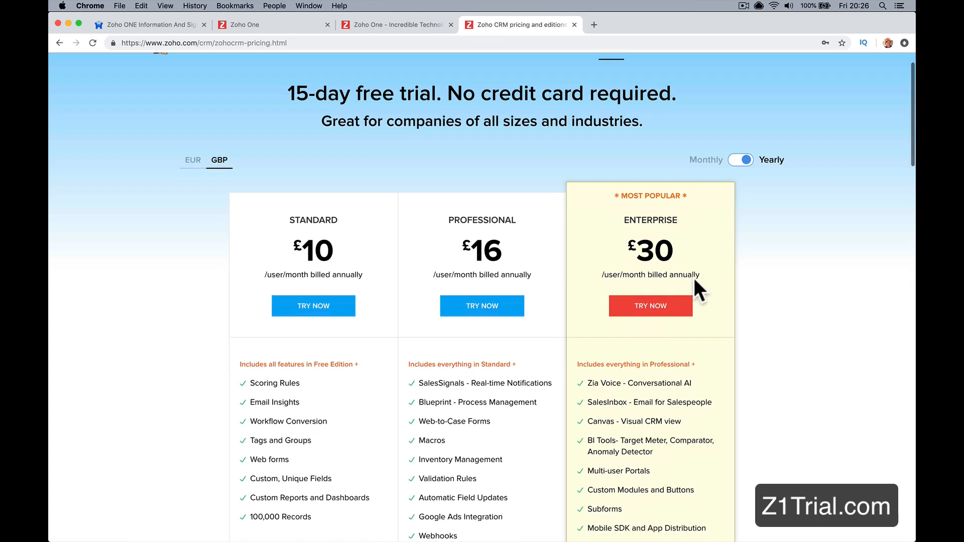
scroll(680, 154, "up", 1)
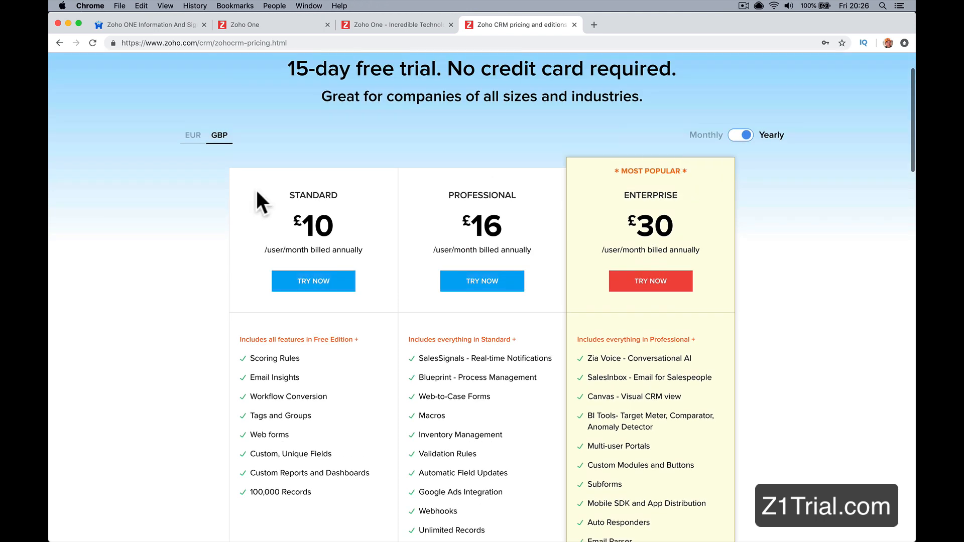
left_click(200, 141)
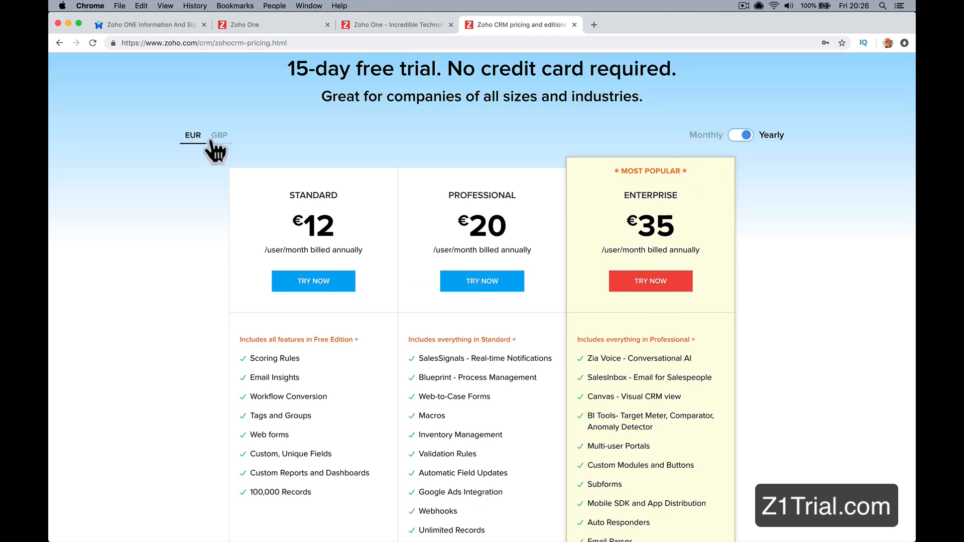
left_click(213, 142)
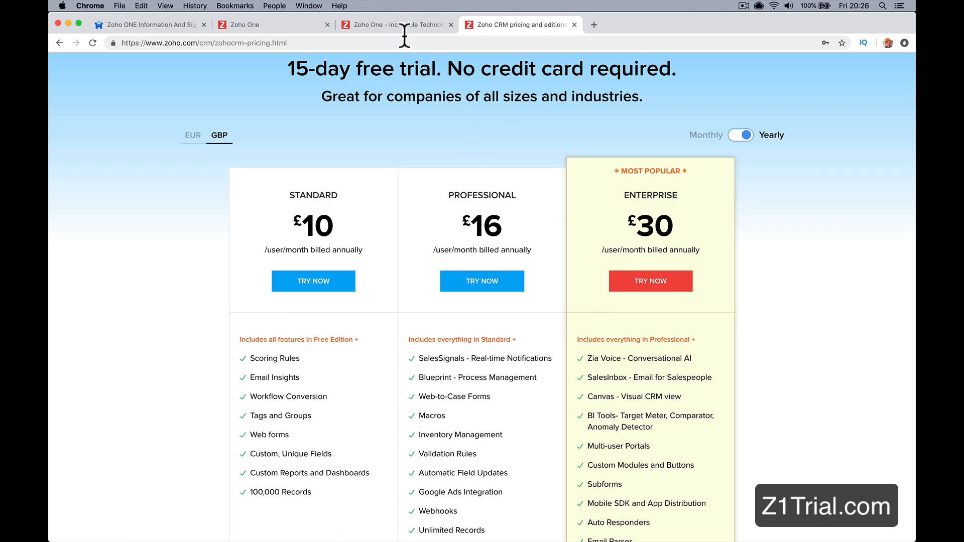
left_click(388, 21)
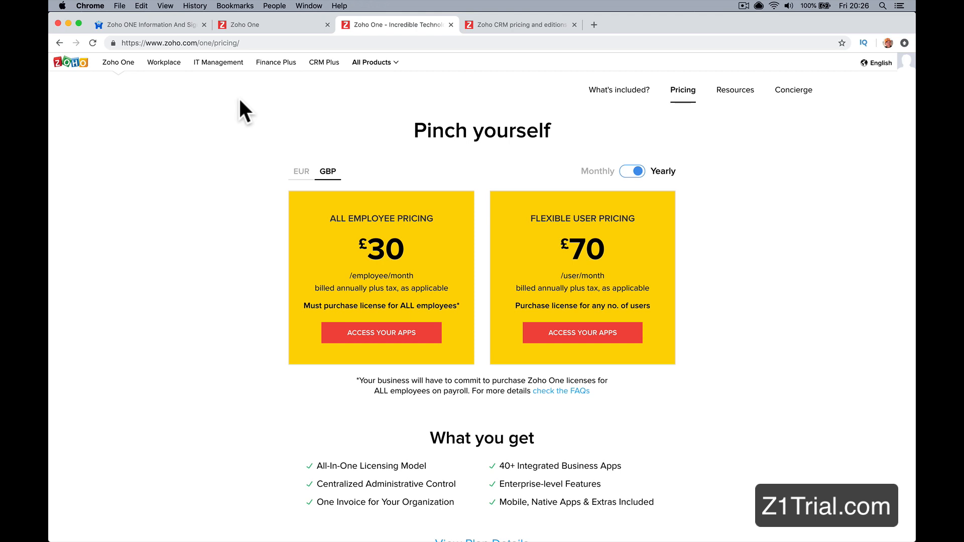
Step: Return to the Zoho One apps page and look through the full range of included applications
left_click(257, 25)
scroll(351, 218, "down", 7)
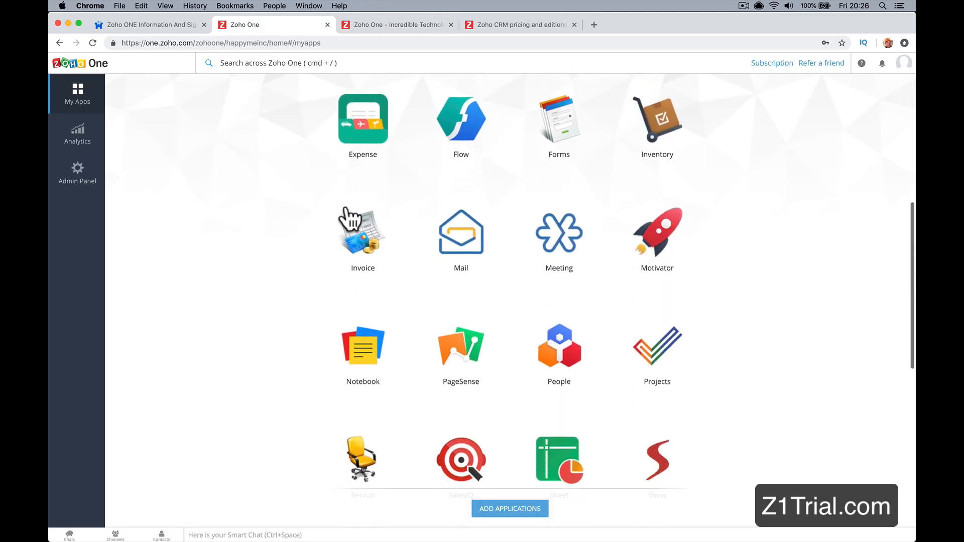
scroll(573, 351, "down", 8)
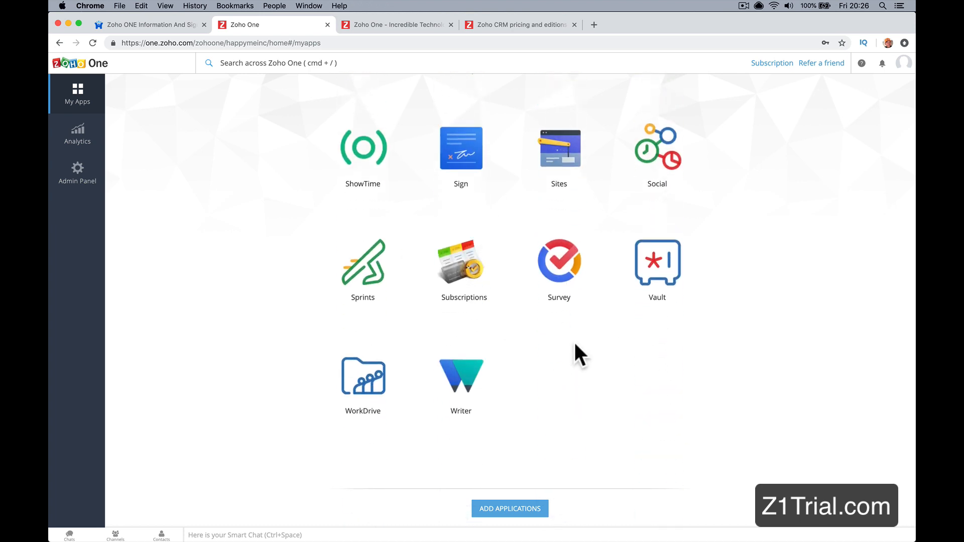
scroll(575, 345, "up", 10)
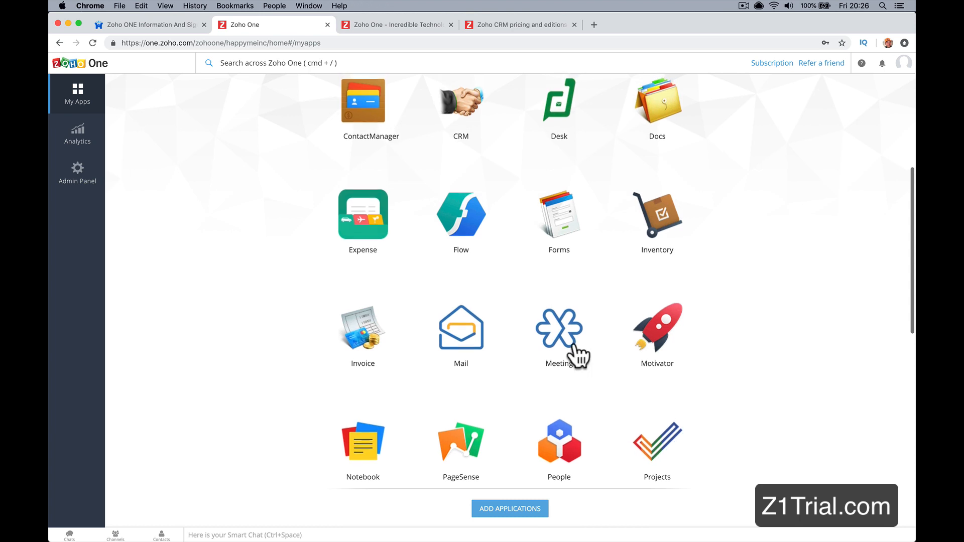
scroll(580, 356, "up", 5)
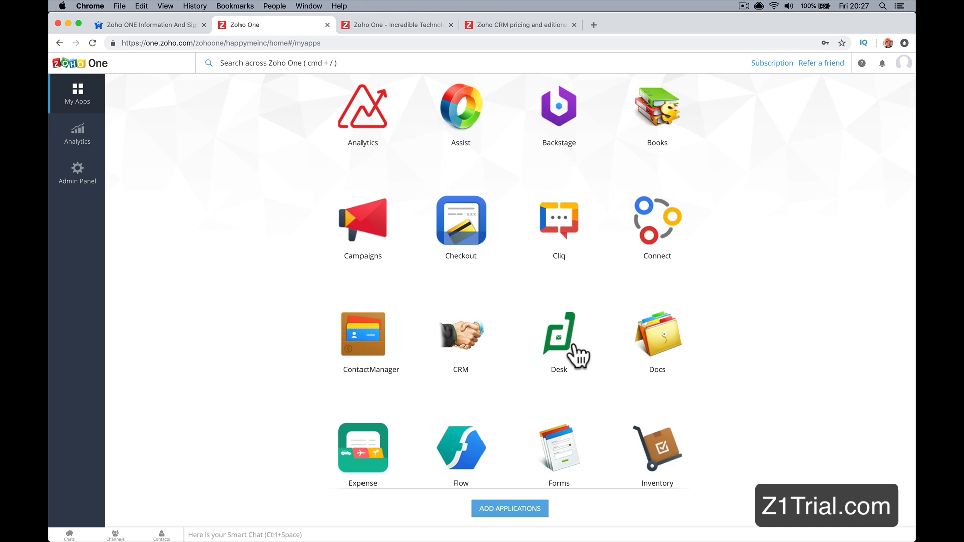
scroll(579, 356, "up", 1)
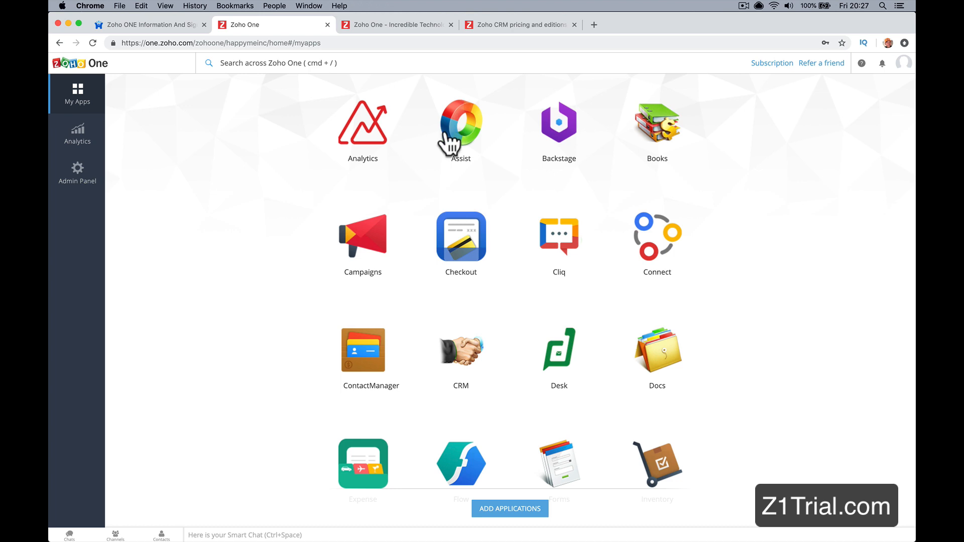
scroll(549, 340, "down", 3)
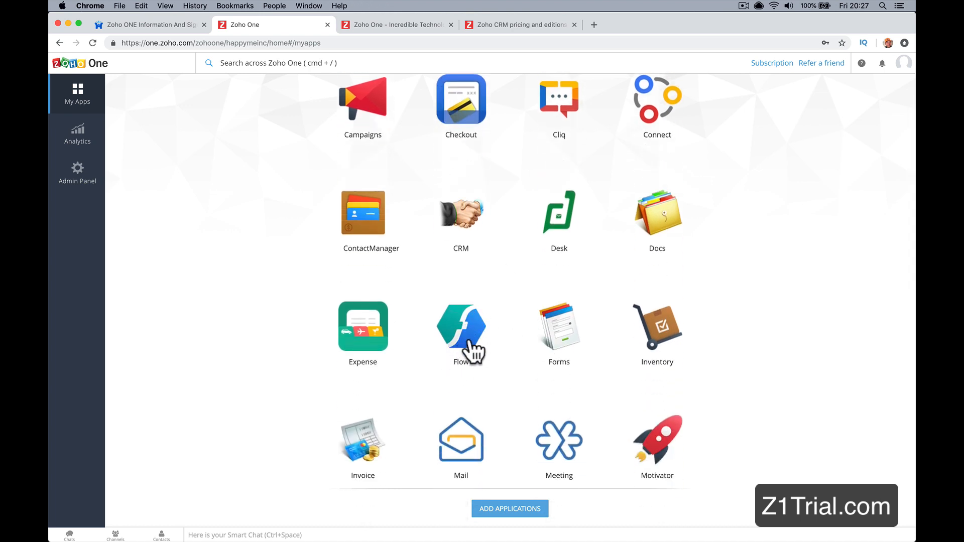
scroll(470, 351, "up", 3)
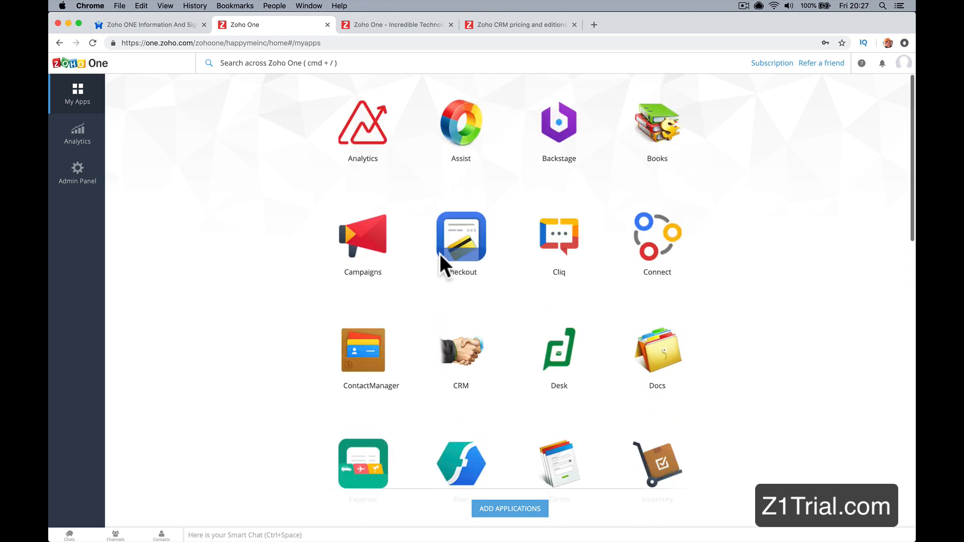
Step: Open the presenter's ONE Business Experience Community site in a new tab and look through its Zoho app categories
left_click(595, 26)
type("one.")
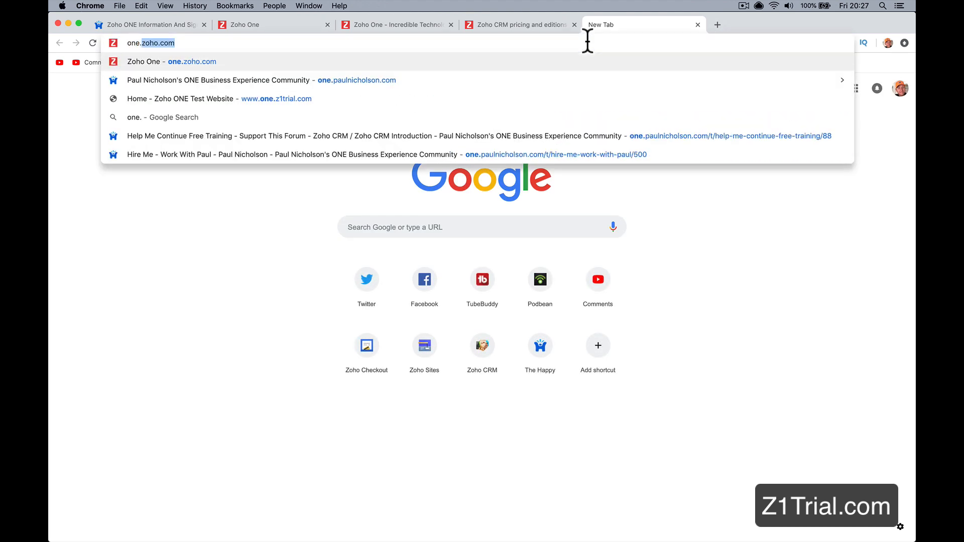
type("paulnicholson")
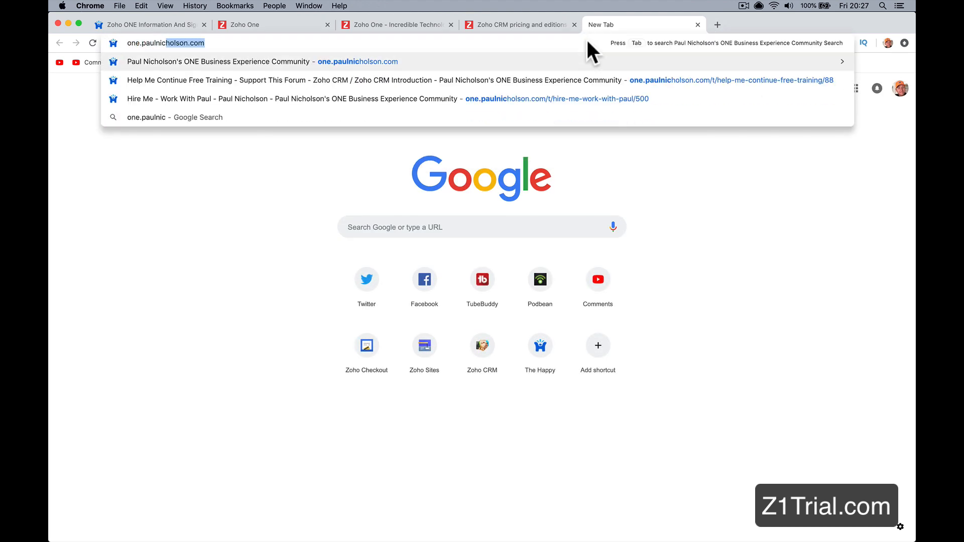
key("Return")
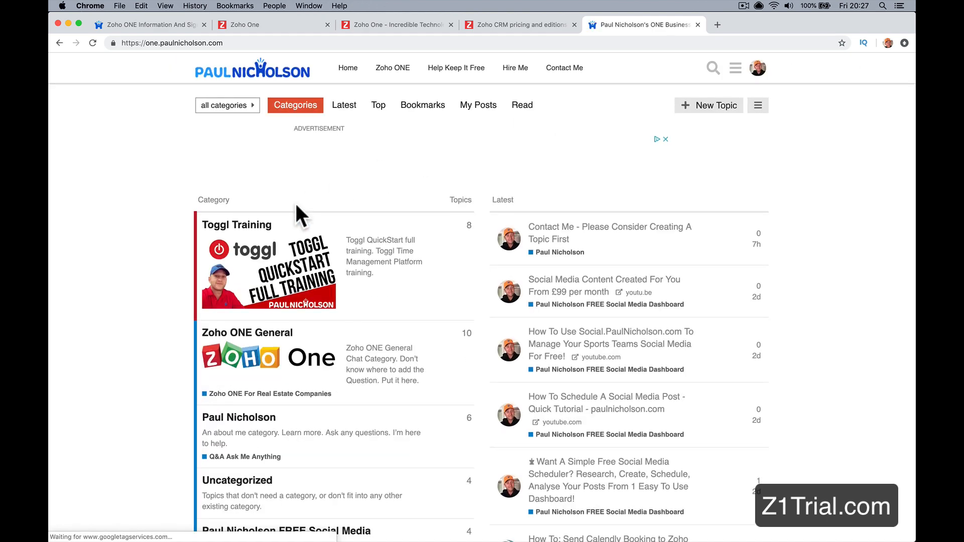
scroll(296, 206, "down", 5)
scroll(296, 207, "down", 10)
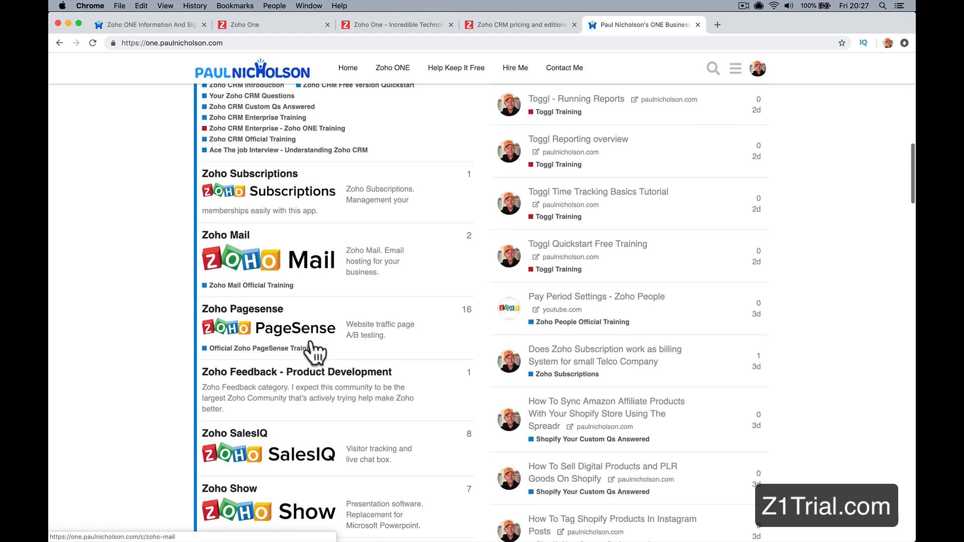
scroll(301, 307, "down", 9)
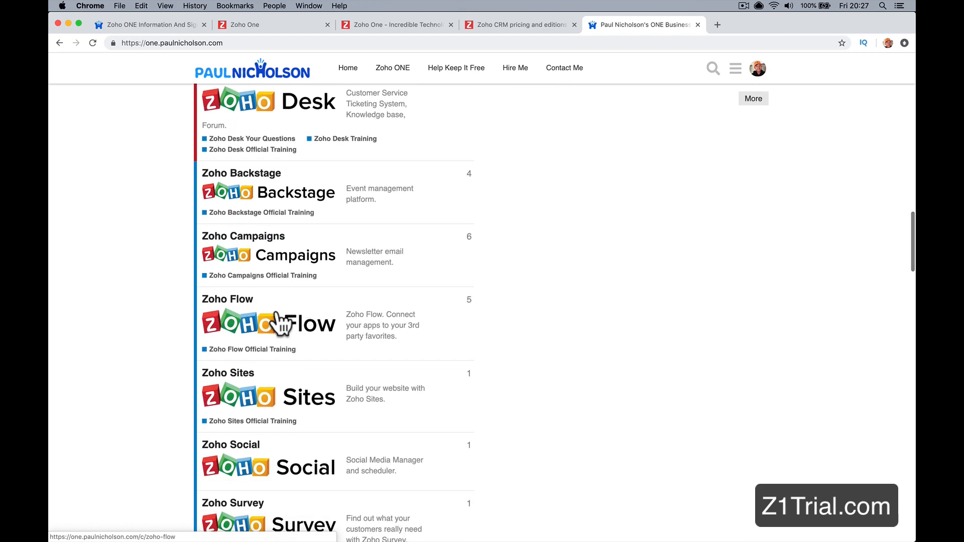
Step: View the Zoho Desk category's topics and blank new-topic form, cancelling the form and returning to the category list
scroll(302, 211, "up", 1)
scroll(303, 190, "up", 1)
left_click(302, 163)
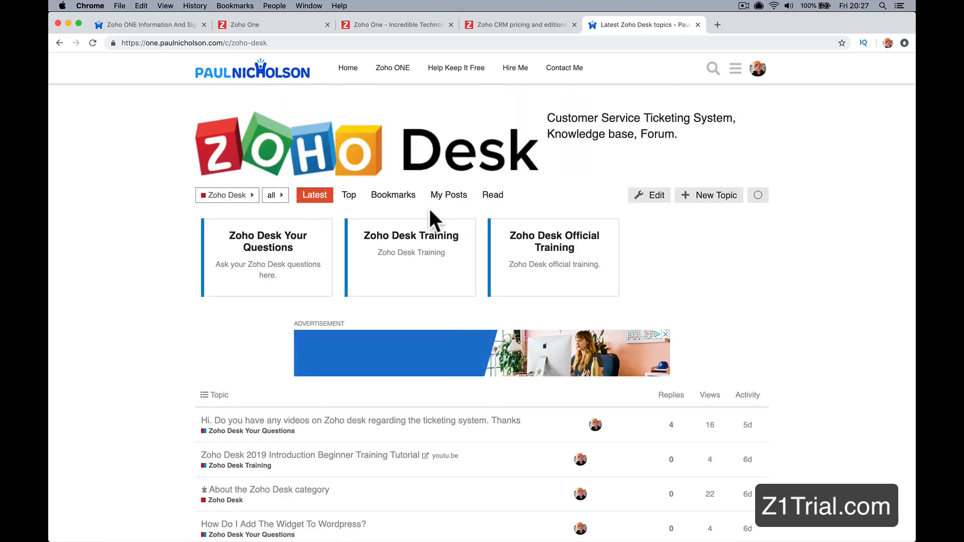
scroll(280, 263, "down", 4)
scroll(280, 258, "up", 4)
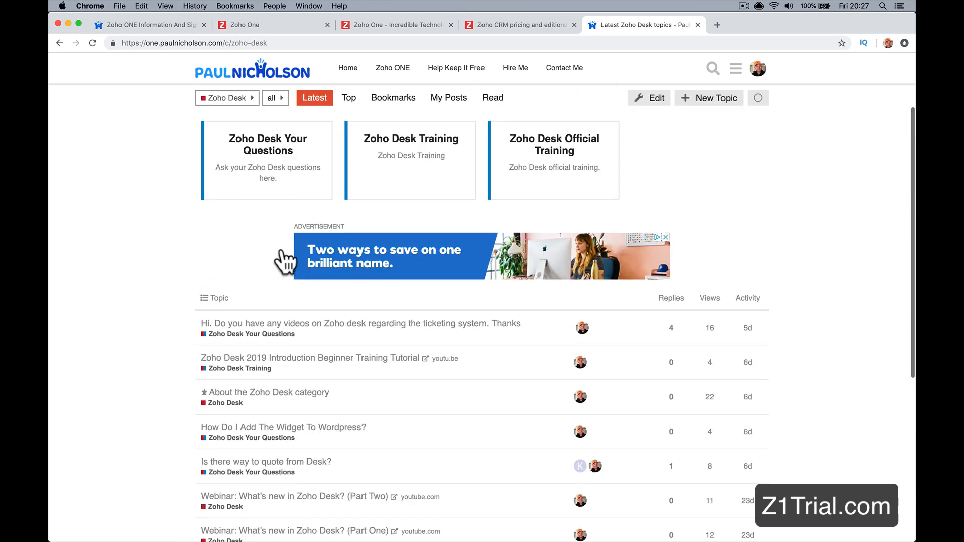
left_click(709, 197)
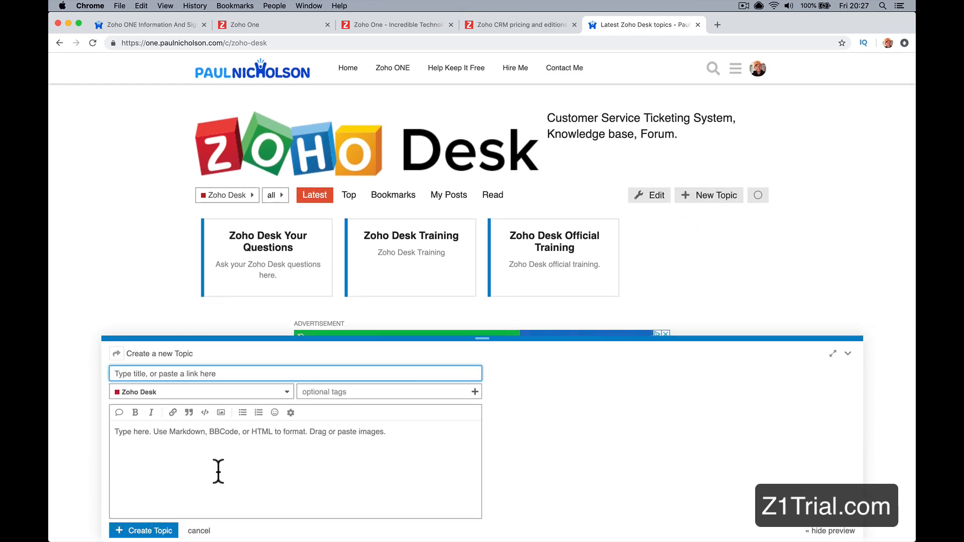
left_click(199, 531)
scroll(154, 243, "left", 5)
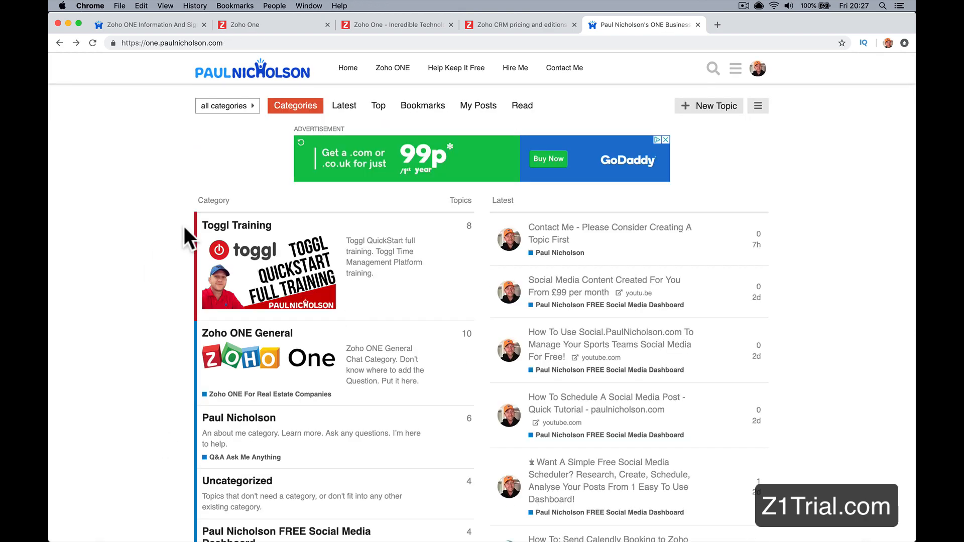
Step: Open the Zoho ONE For Real Estate Companies subcategory within the Zoho ONE General category
scroll(256, 218, "down", 5)
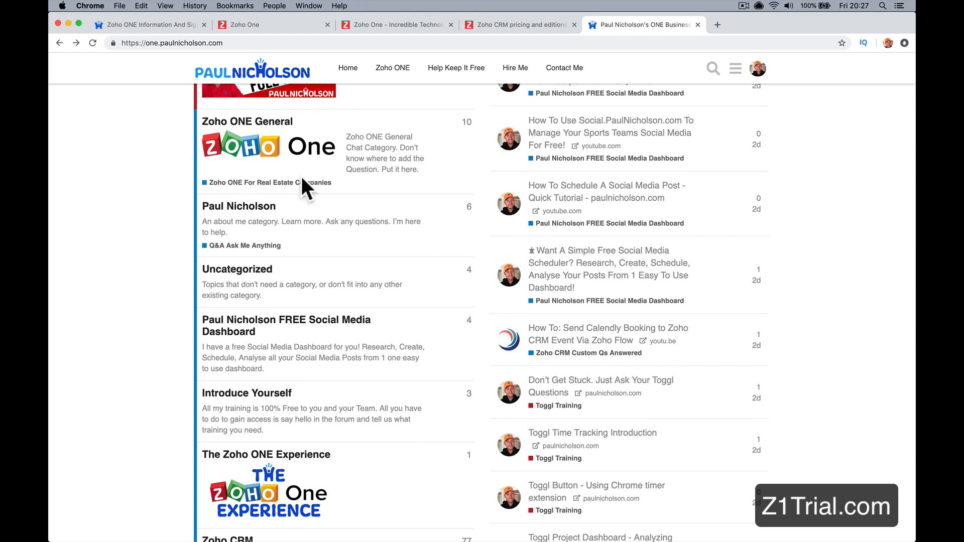
left_click(272, 165)
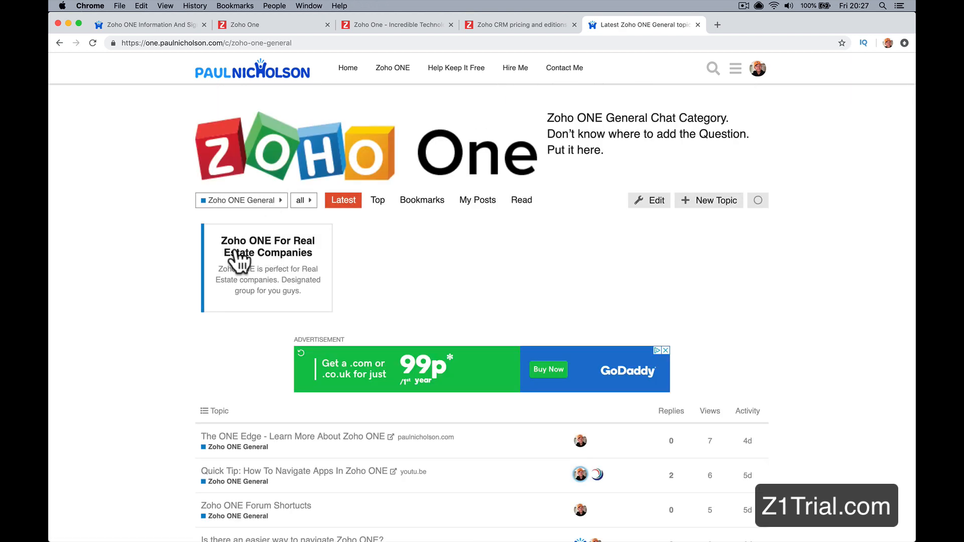
left_click(273, 262)
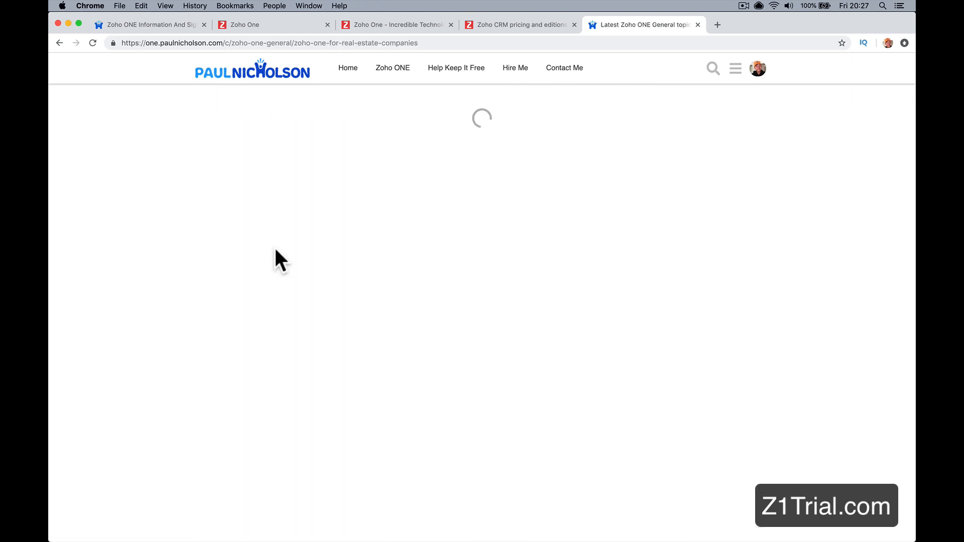
Step: Start a new topic in the real estate subcategory titled "How do I setup Zoho Sign and Zoho CRM?"
left_click(710, 127)
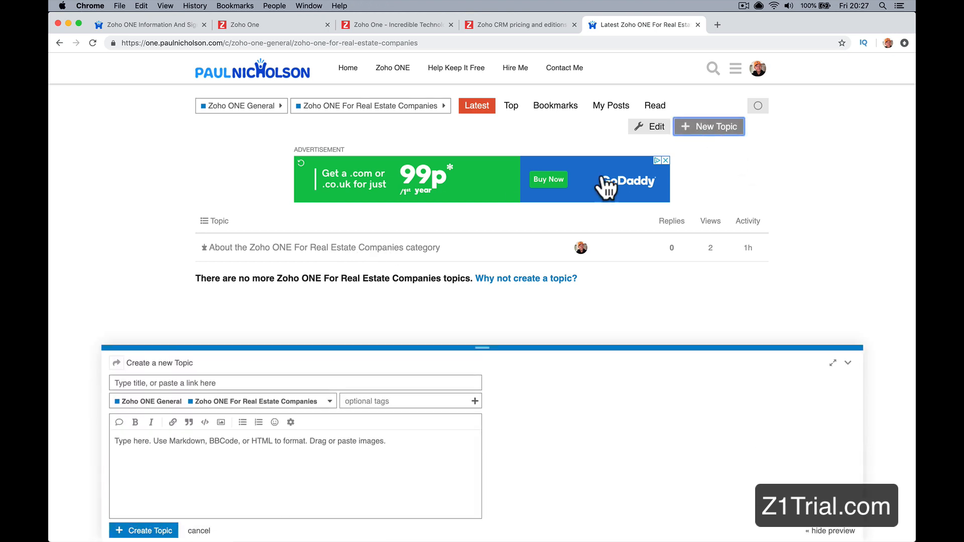
type("How do I setup Zoho Si")
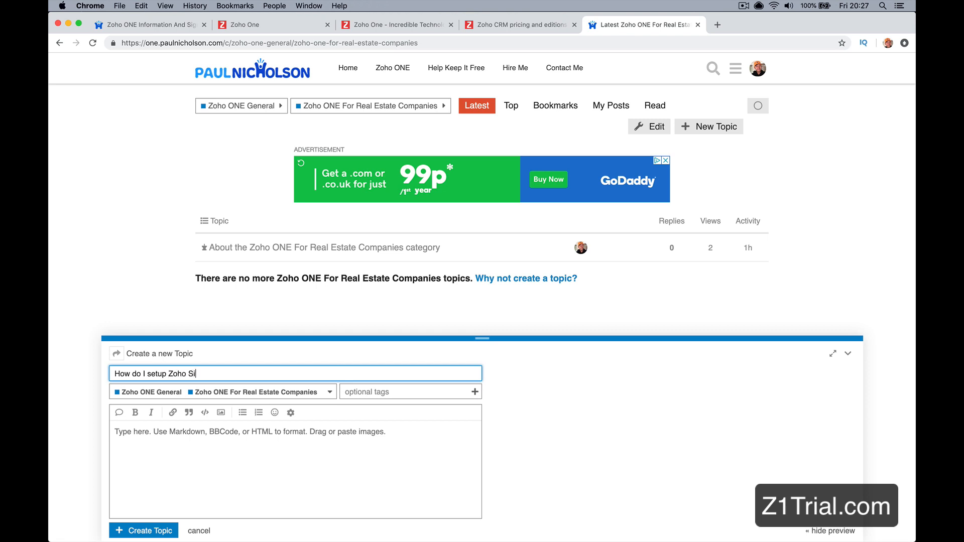
type("gn and Zoho CRM?")
Step: Copy the topic's title and paste it into the message body as the question text
left_click(261, 451)
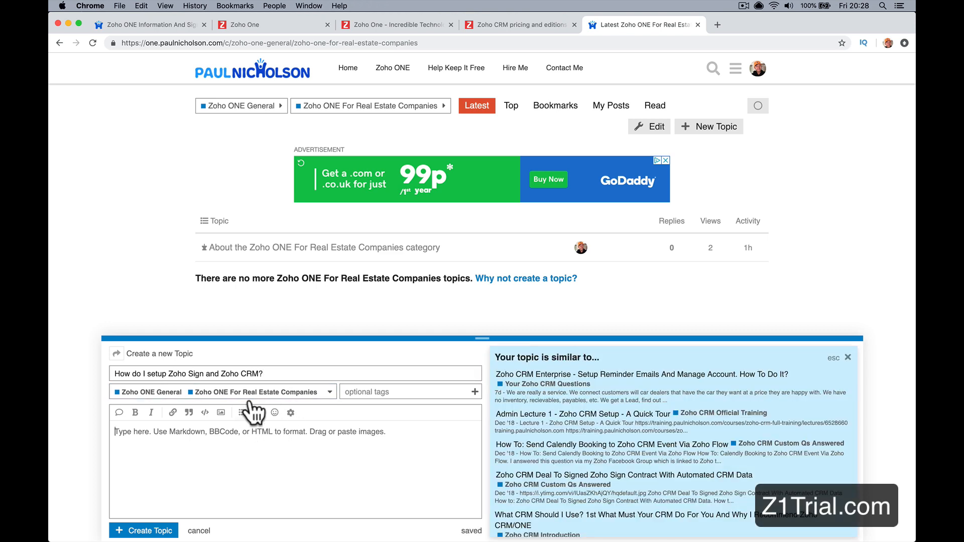
left_click(253, 374)
key("super+a")
key("super+c")
left_click(205, 463)
key("super+v")
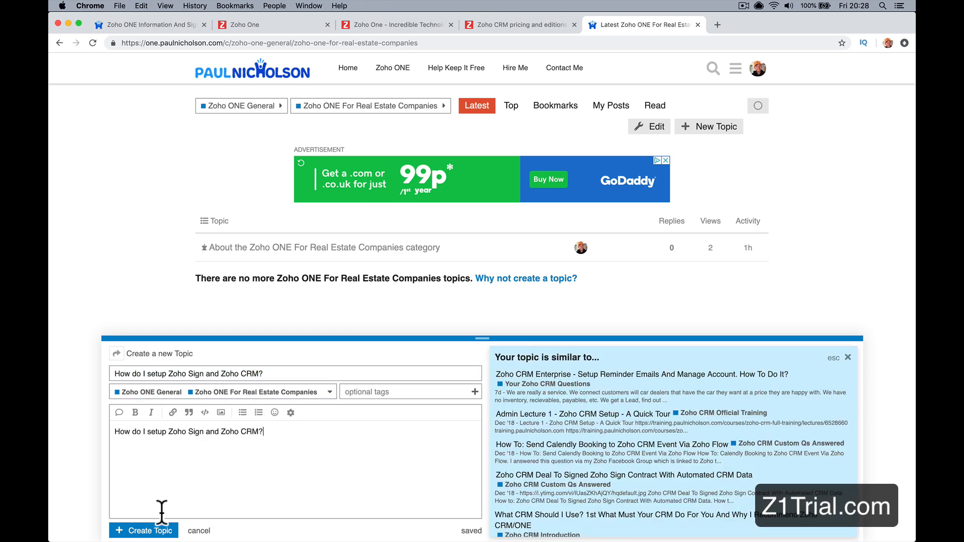
Step: Publish the new real estate topic and search the forum for "zoho sign"
left_click(150, 531)
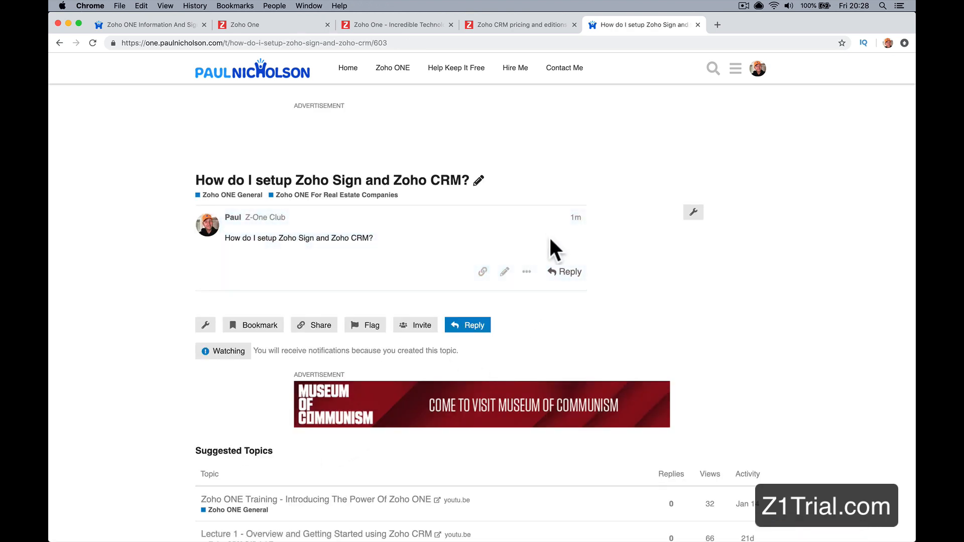
left_click(714, 67)
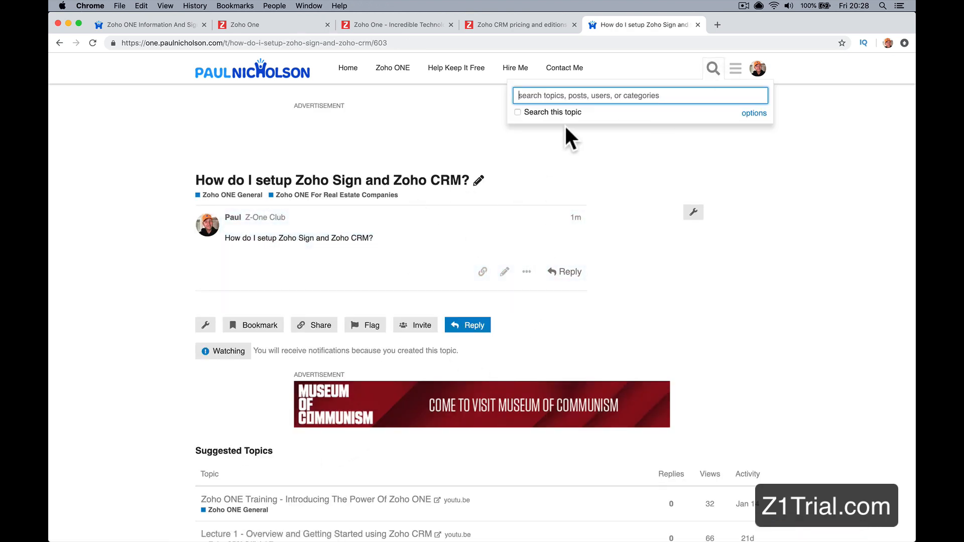
type("zoho sign")
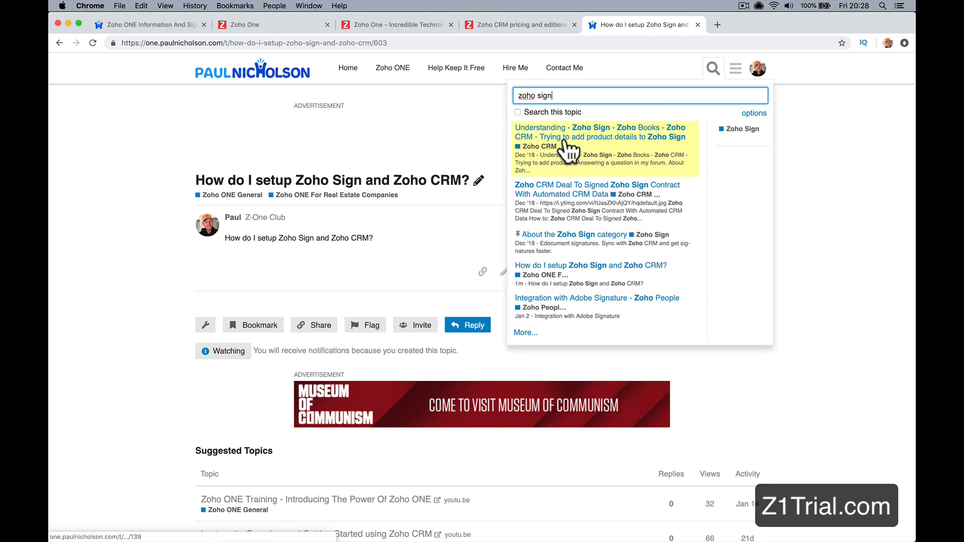
Step: Open the topic "Zoho CRM Deal To Signed Zoho Sign Contract With Automated CRM Data", open its video on YouTube and copy the video's address
left_click(581, 196)
scroll(345, 394, "down", 2)
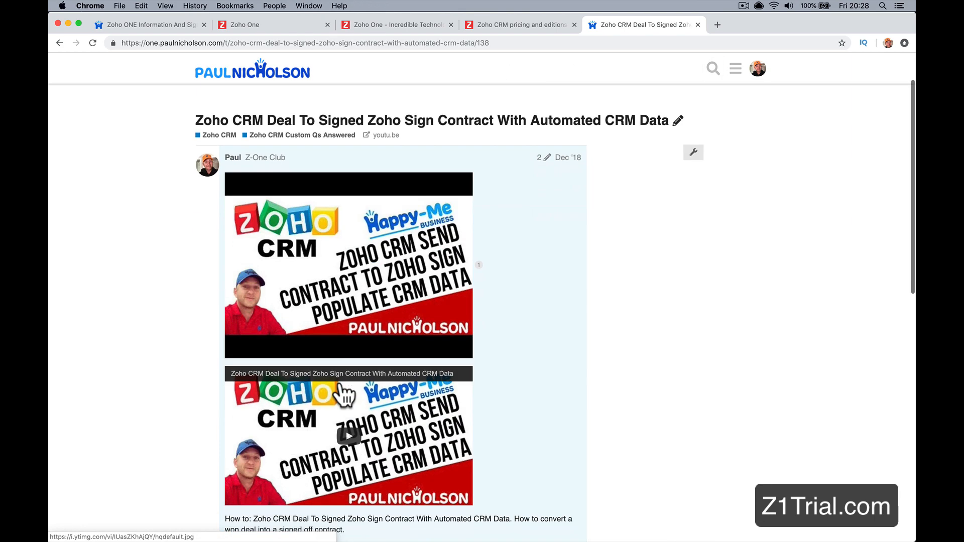
scroll(346, 395, "down", 3)
right_click(315, 288)
left_click(295, 222)
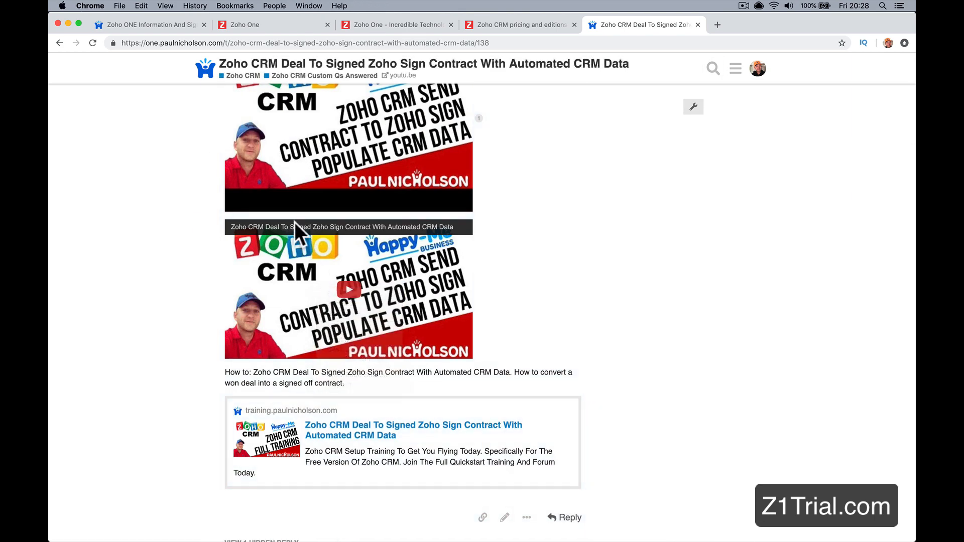
left_click(293, 224)
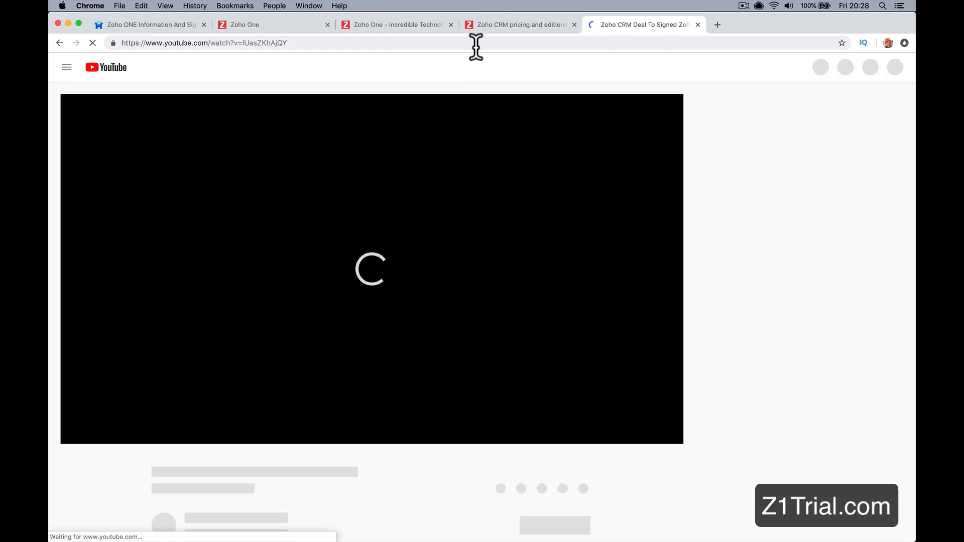
left_click(476, 43)
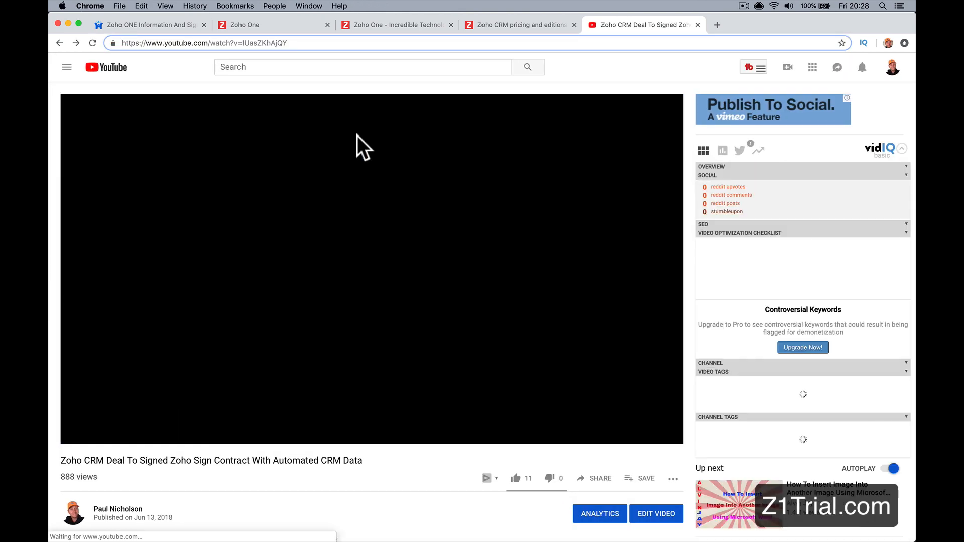
Step: Return to the Zoho Sign question topic and post the reply "Here you go this is how to do it!" with the copied YouTube link beneath
scroll(357, 136, "left", 5)
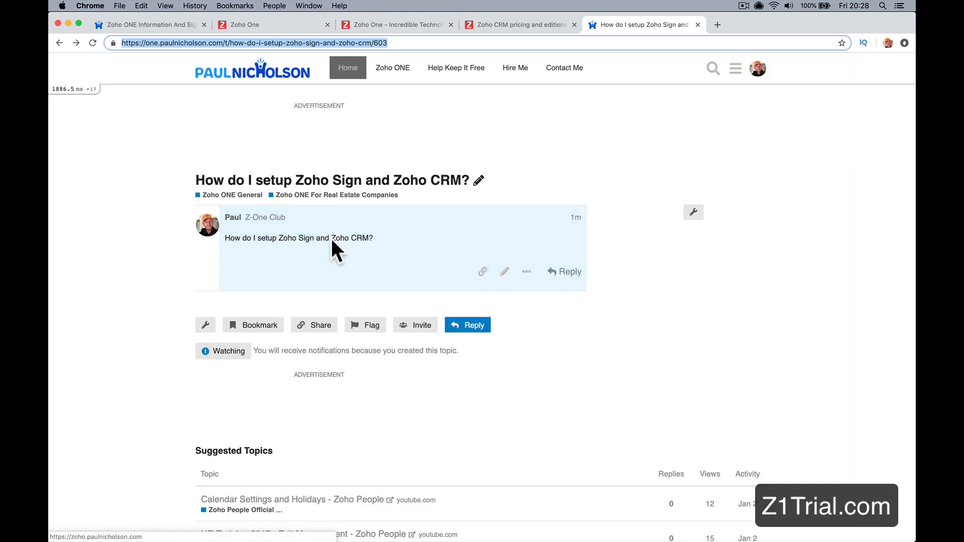
left_click(564, 271)
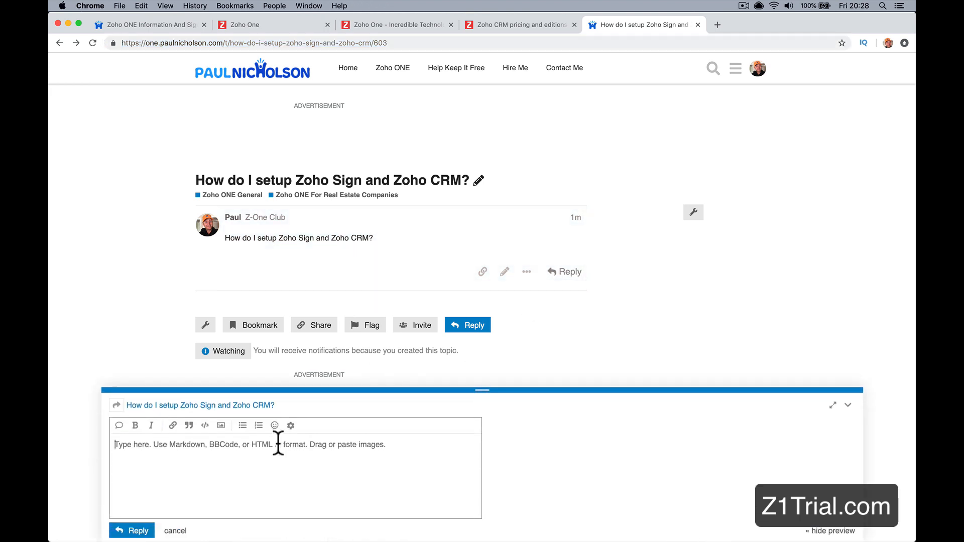
type("Here you ")
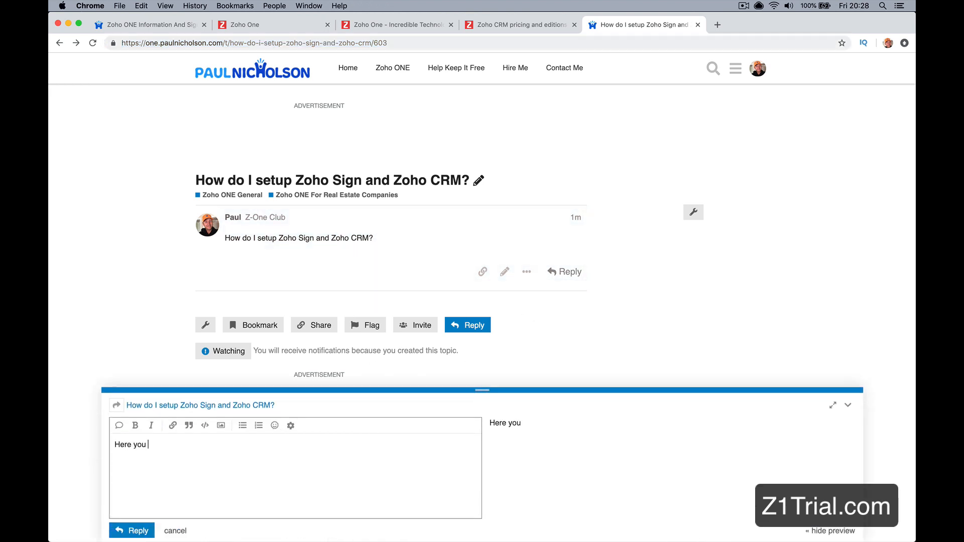
type("go this is how to do")
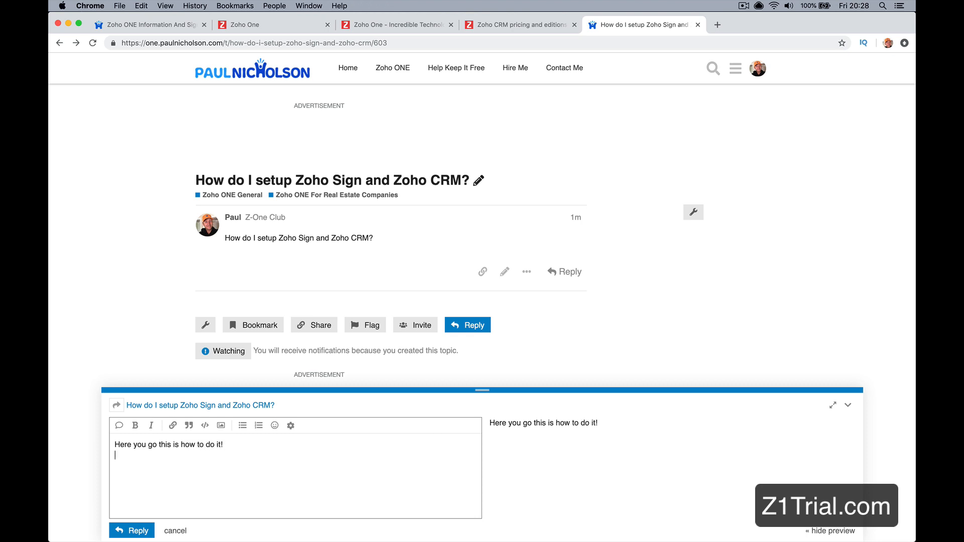
type(" it!")
key("Return")
key("super+v")
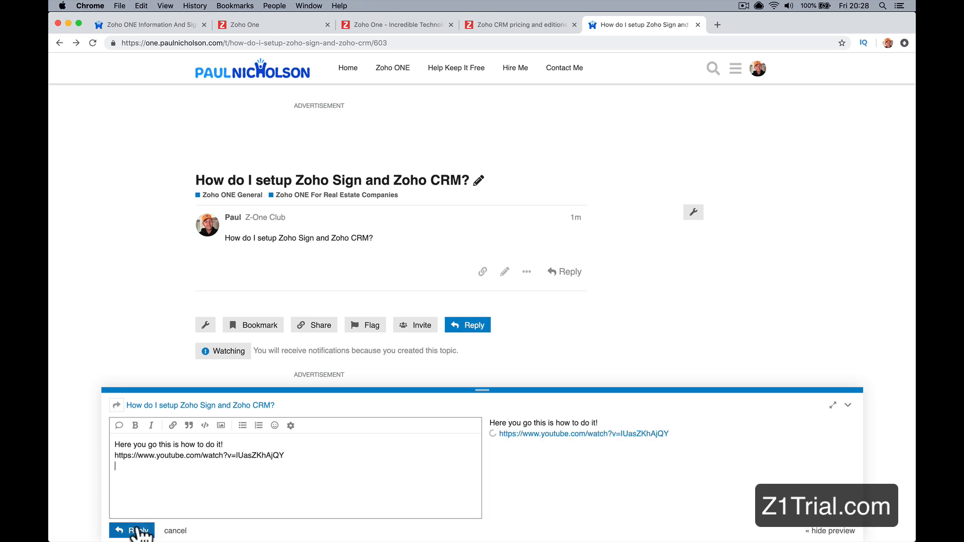
left_click(132, 530)
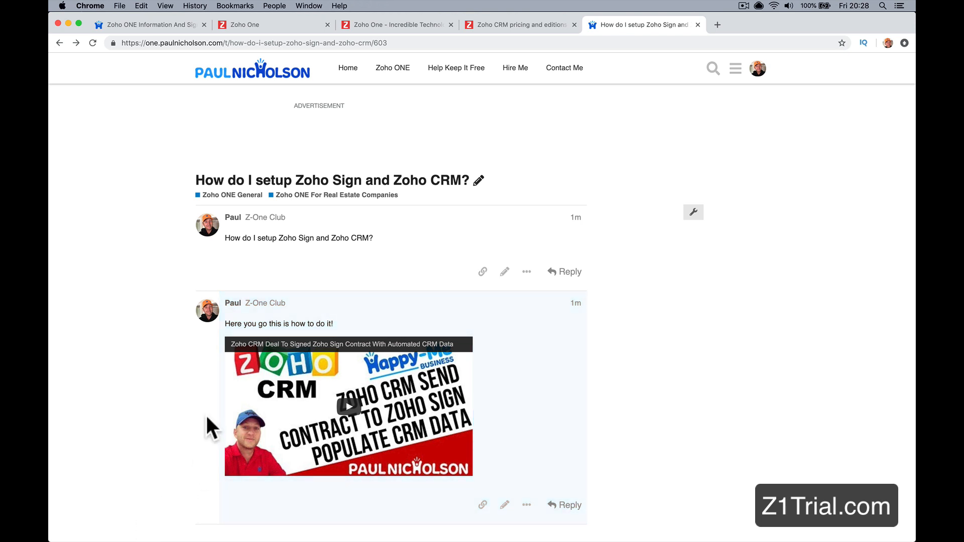
Step: View the Zoho ONE For Real Estate Companies topic list and the Zoho One free trial page on z1trial.com
left_click(299, 196)
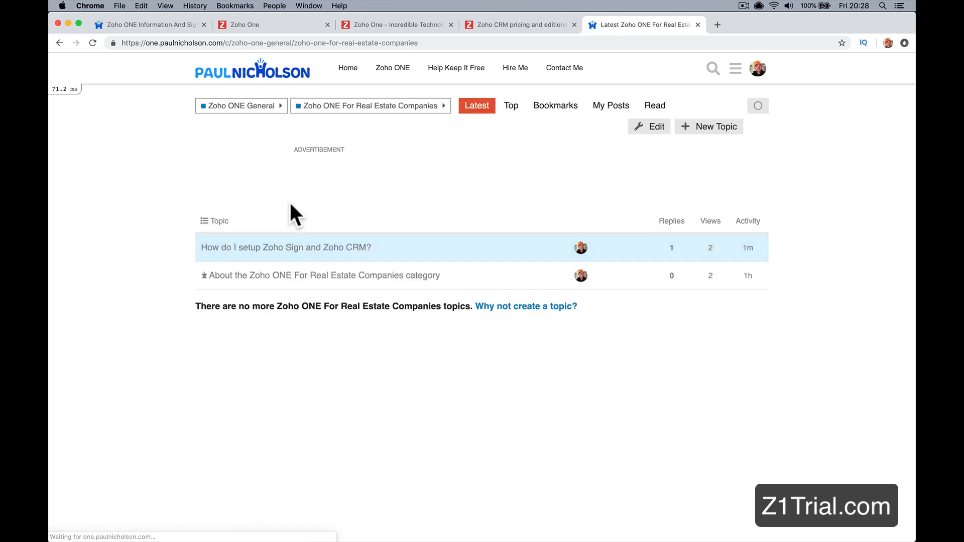
left_click(161, 22)
scroll(432, 354, "down", 3)
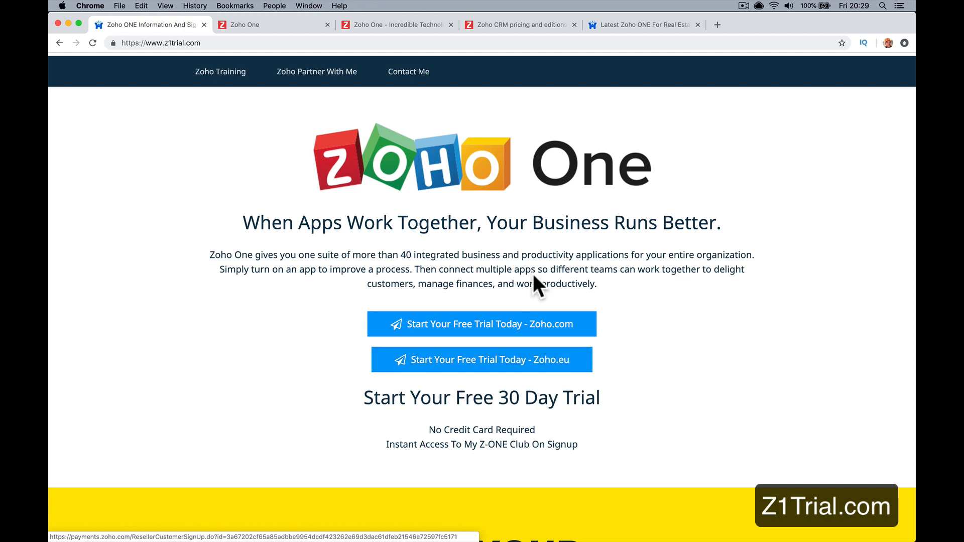
Step: Go back to the forum and look through the full category list on its home page
left_click(644, 22)
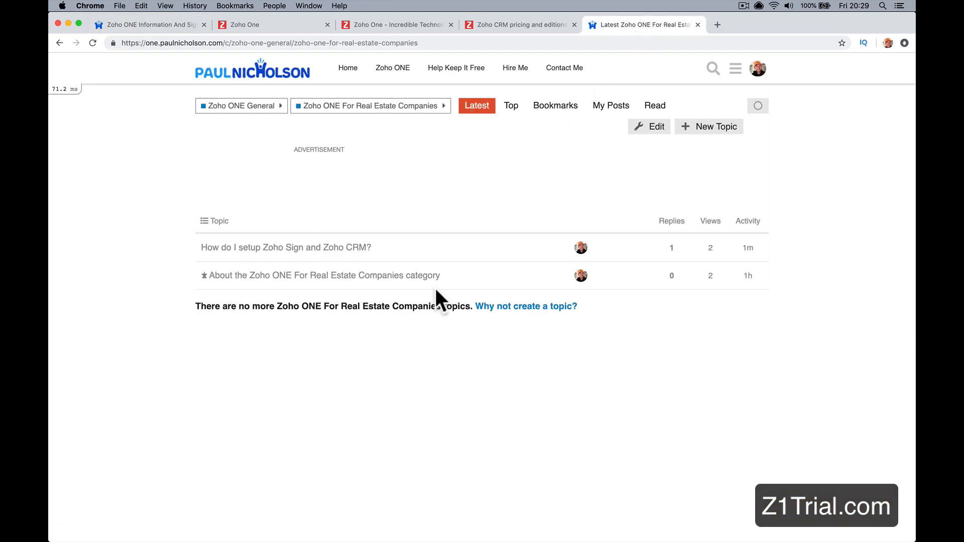
left_click(279, 79)
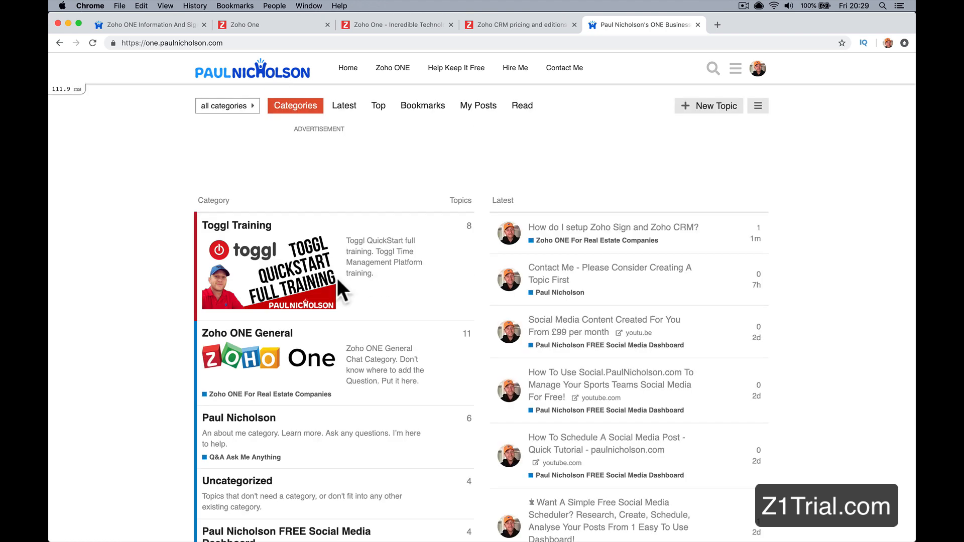
scroll(337, 281, "down", 20)
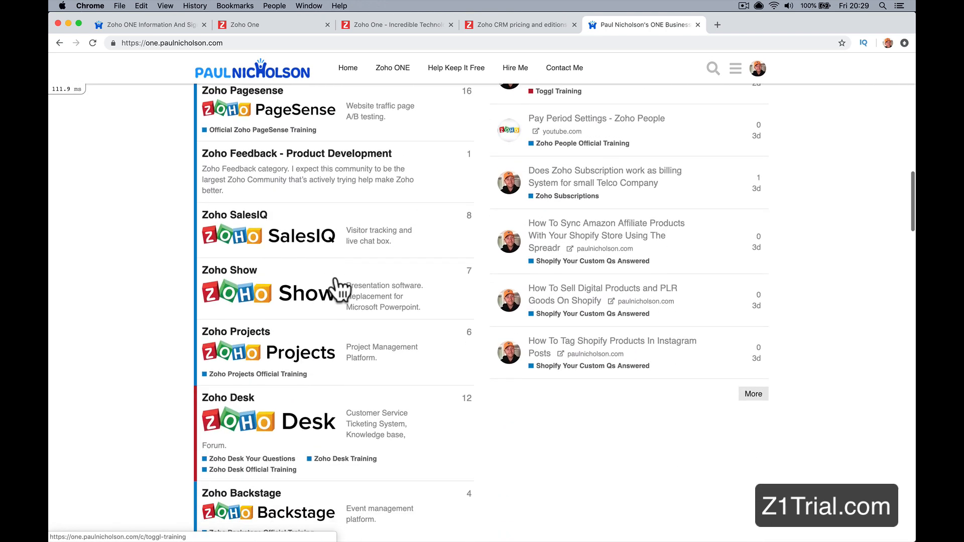
scroll(337, 278, "down", 9)
scroll(337, 279, "up", 20)
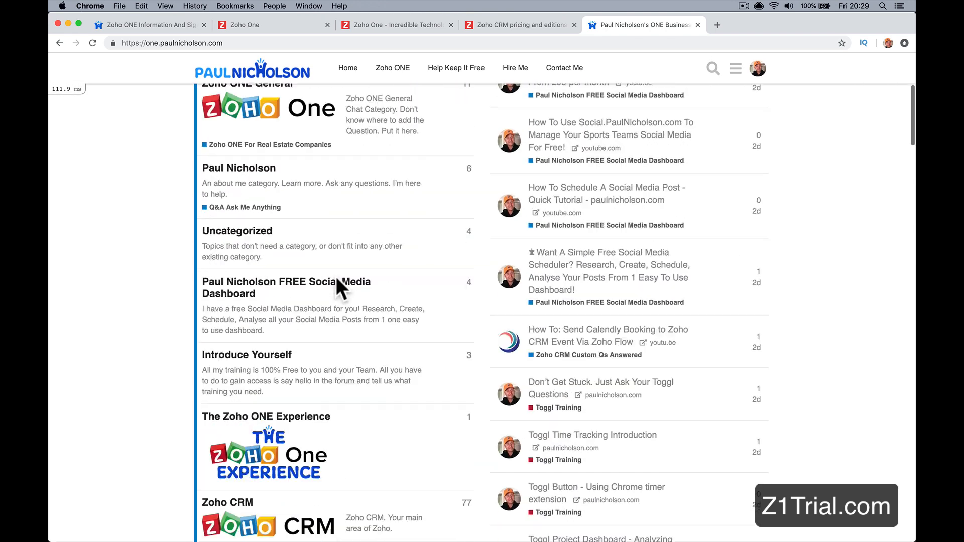
scroll(336, 277, "up", 5)
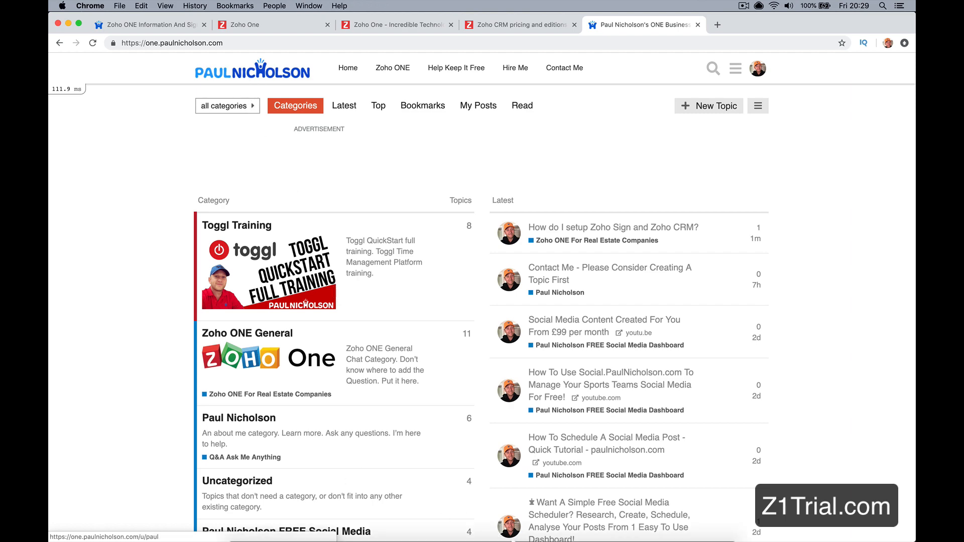
Step: Launch the Zoho SalesIQ desktop app and set the operator's chat status to Available
mouse_move(518, 525)
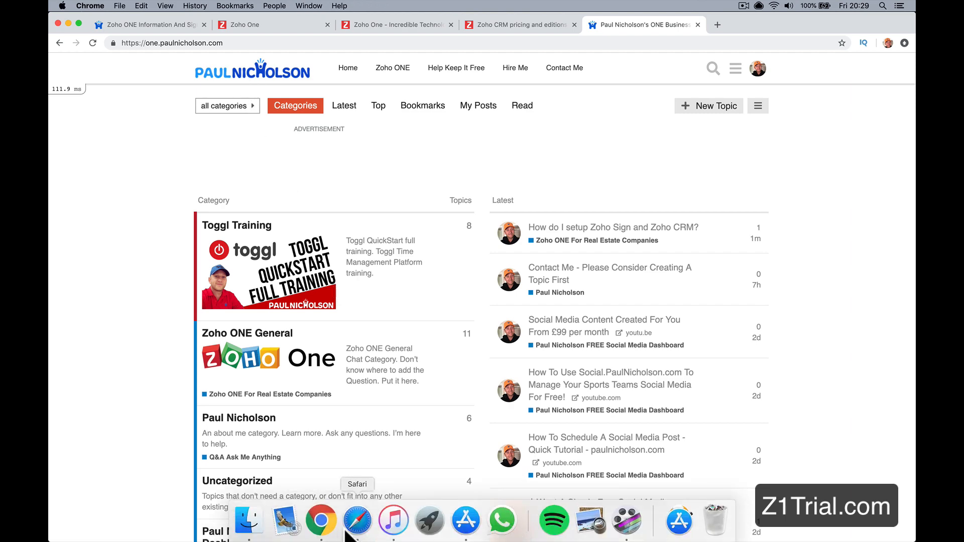
left_click(434, 531)
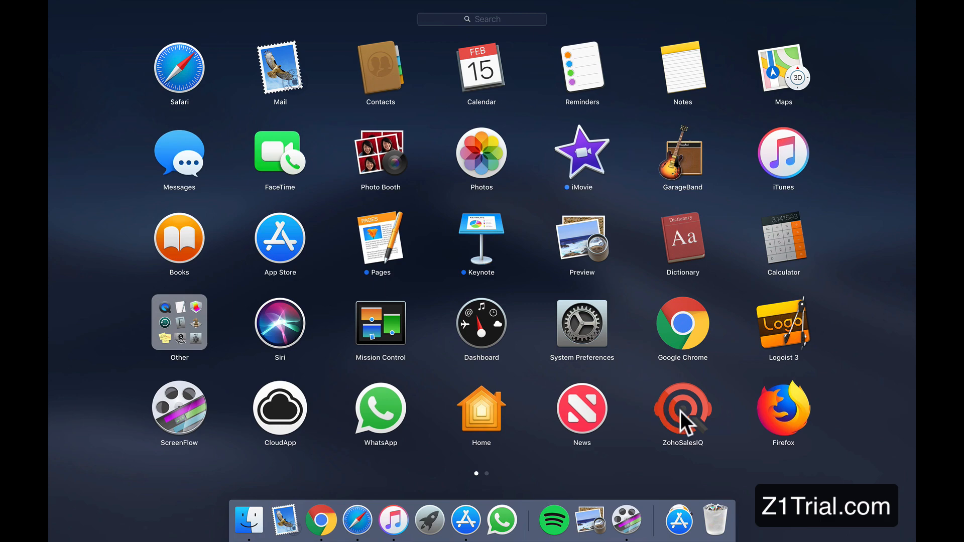
left_click(680, 411)
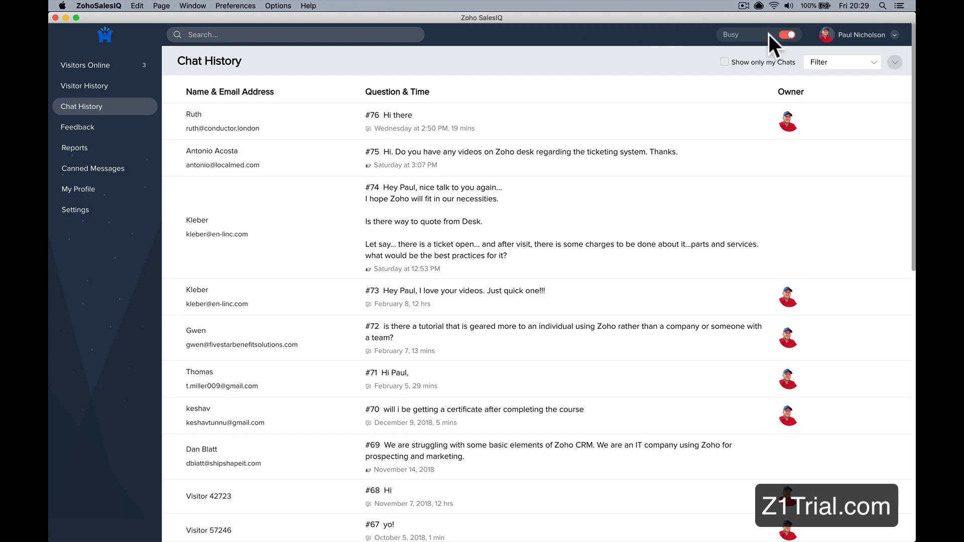
left_click(787, 34)
Step: Switch back to Chrome, reload the forum's home page and open its live chat form
mouse_move(344, 533)
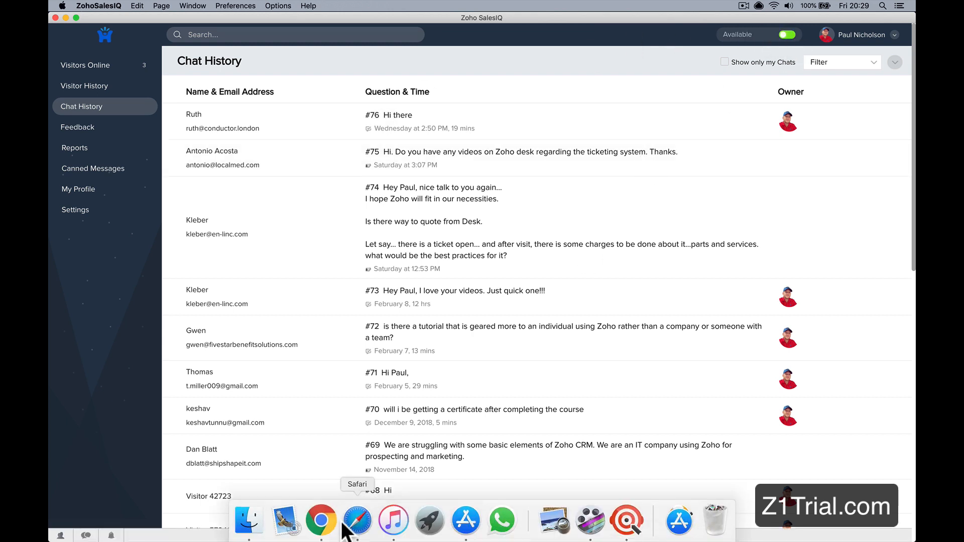
left_click(321, 522)
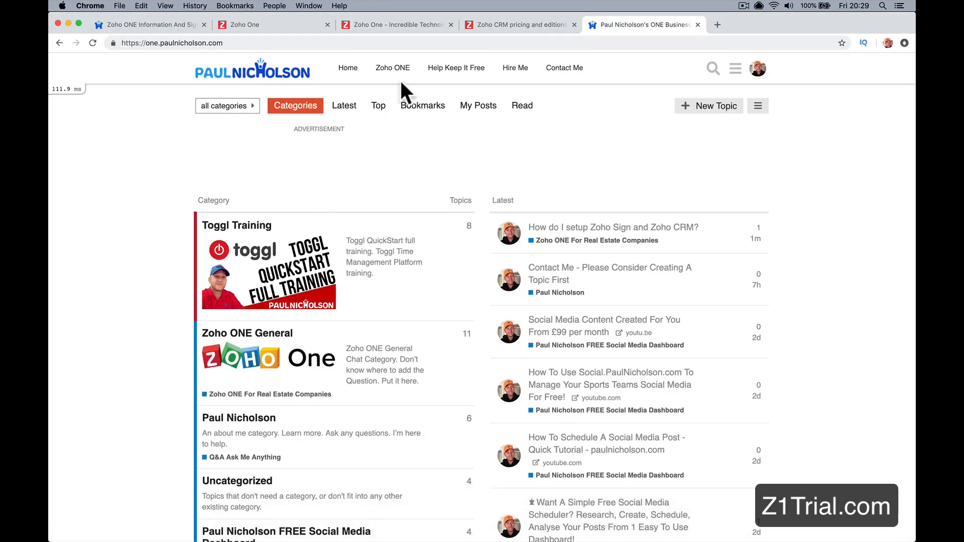
left_click(348, 68)
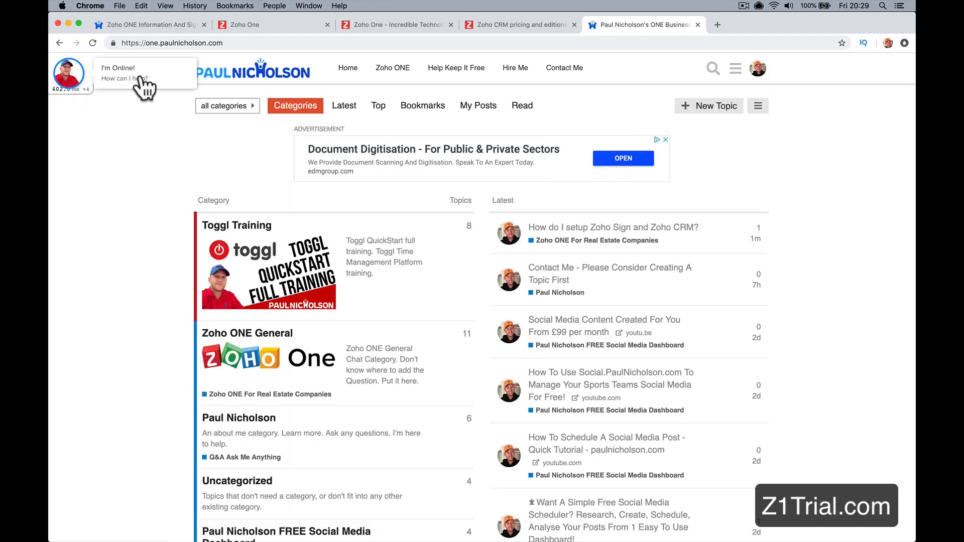
left_click(141, 80)
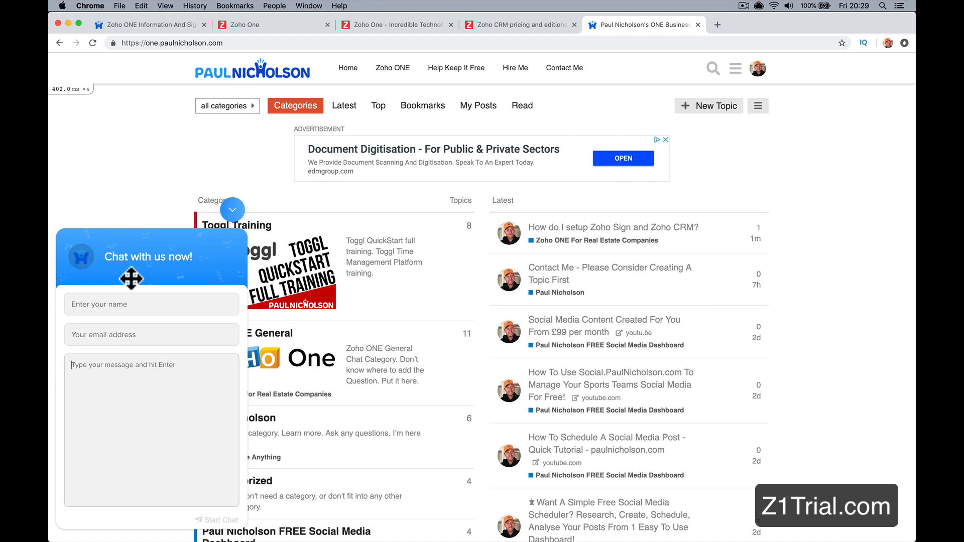